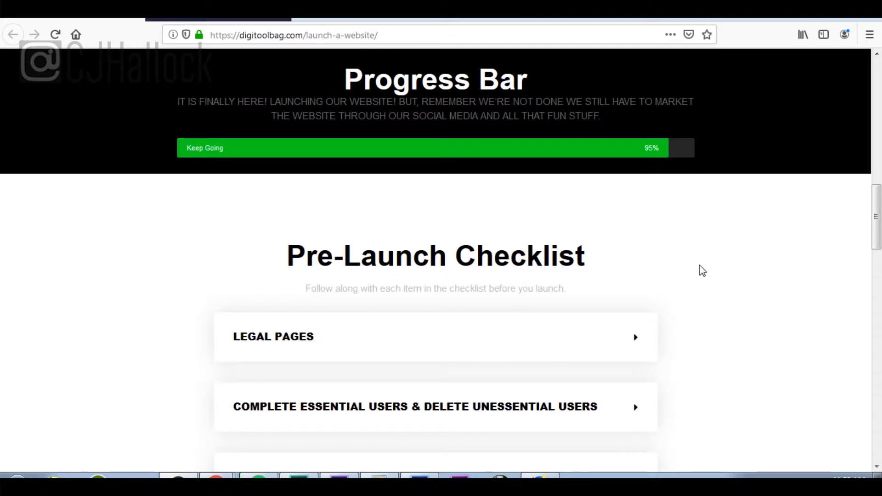
Step: Expand the Legal Pages item in Digitoolbag's Pre-Launch Checklist, then go to the PyroPlaques WordPress dashboard
scroll(718, 271, down, 5)
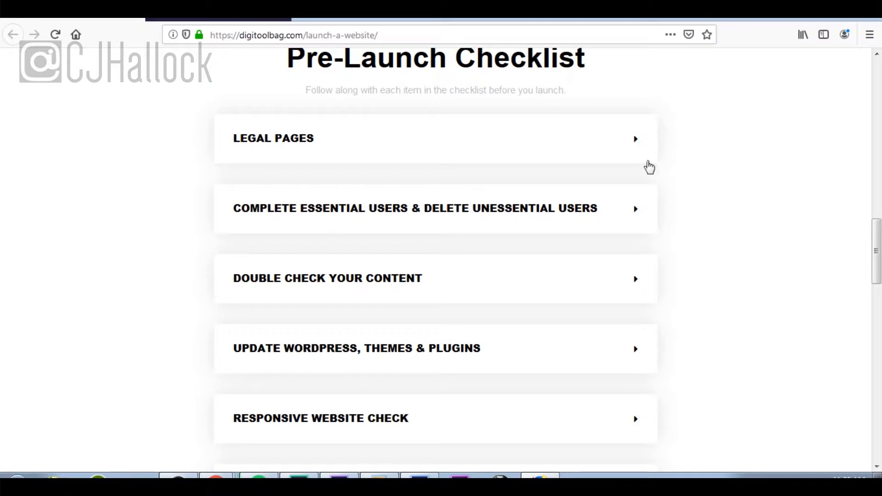
click(636, 146)
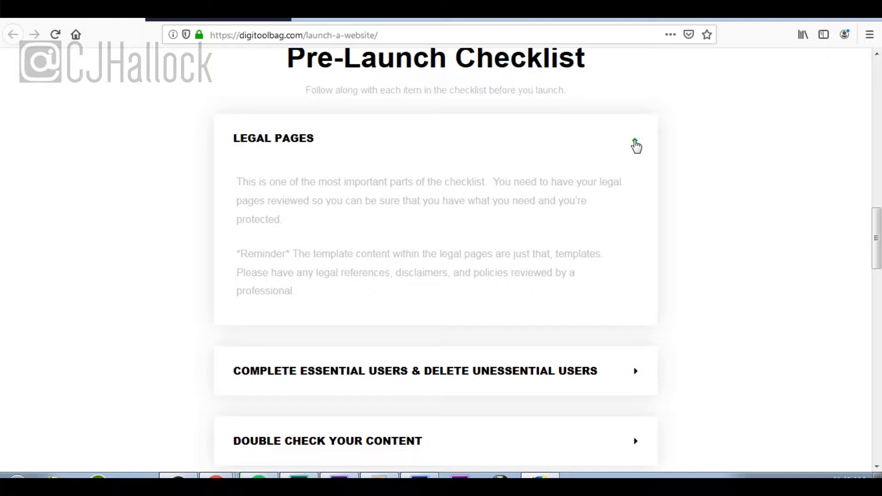
click(221, 18)
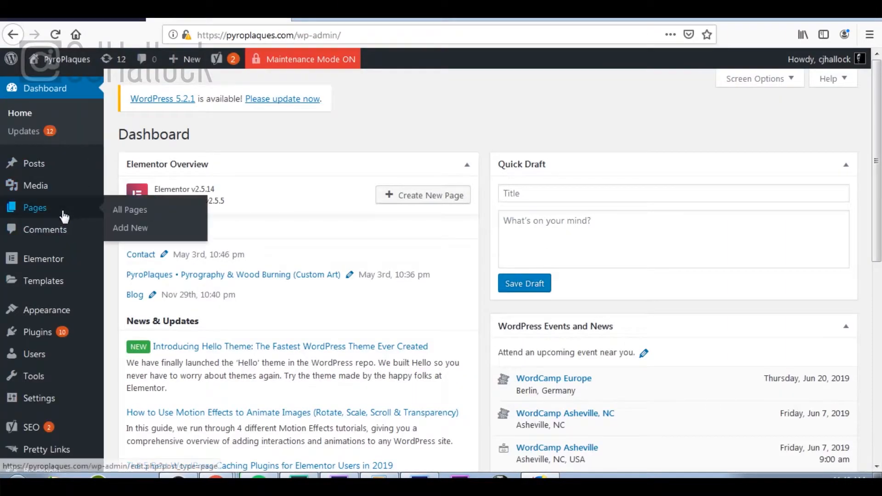
Step: Open the Terms of Use Agreement page from the Pages list in the block editor
click(63, 215)
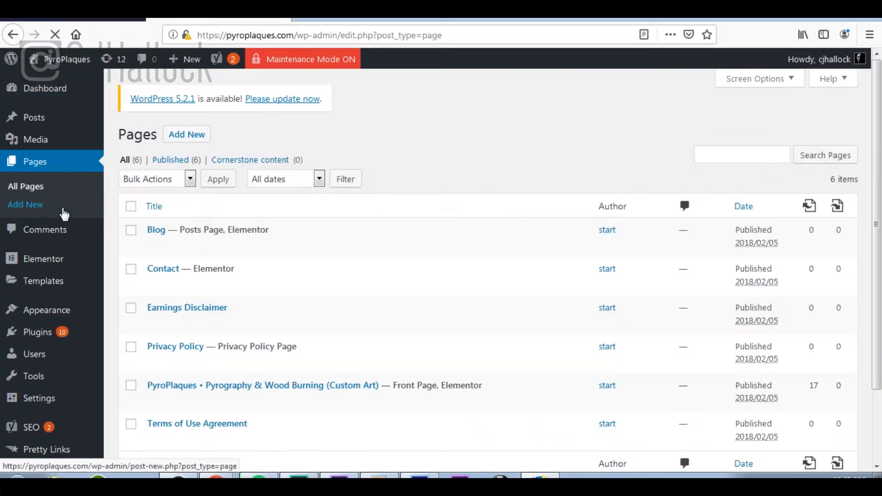
scroll(374, 284, down, 3)
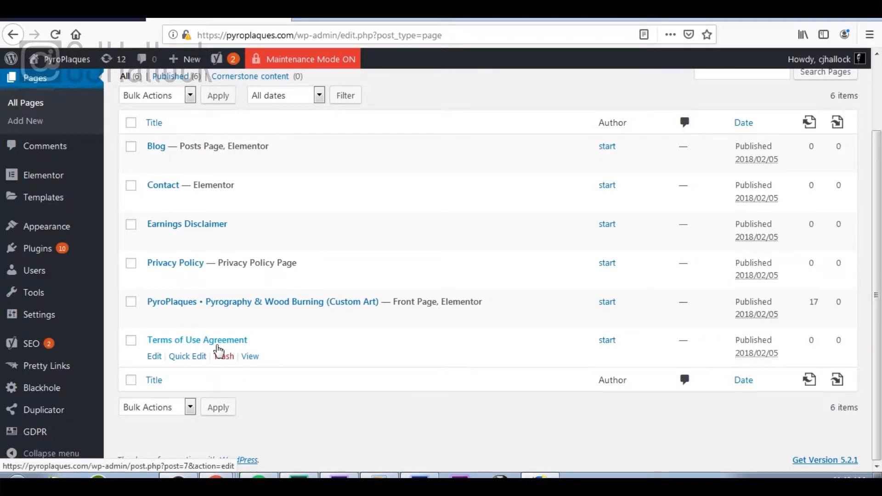
click(154, 357)
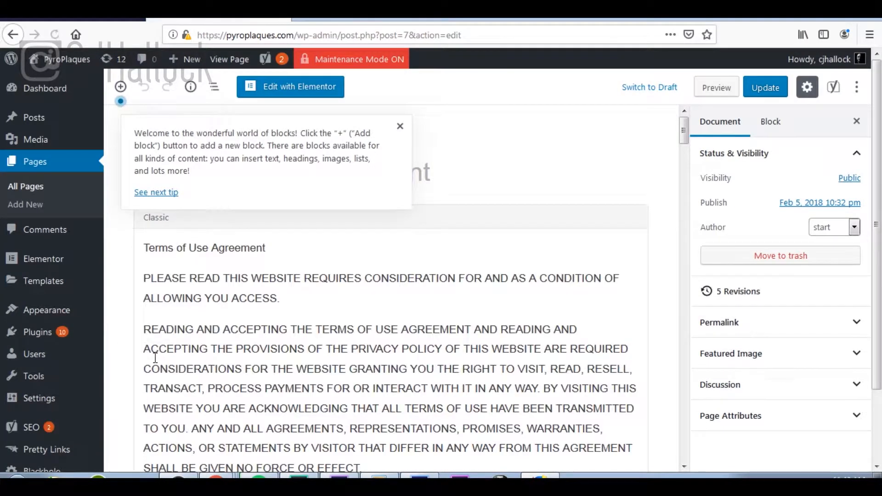
click(400, 126)
scroll(511, 295, down, 20)
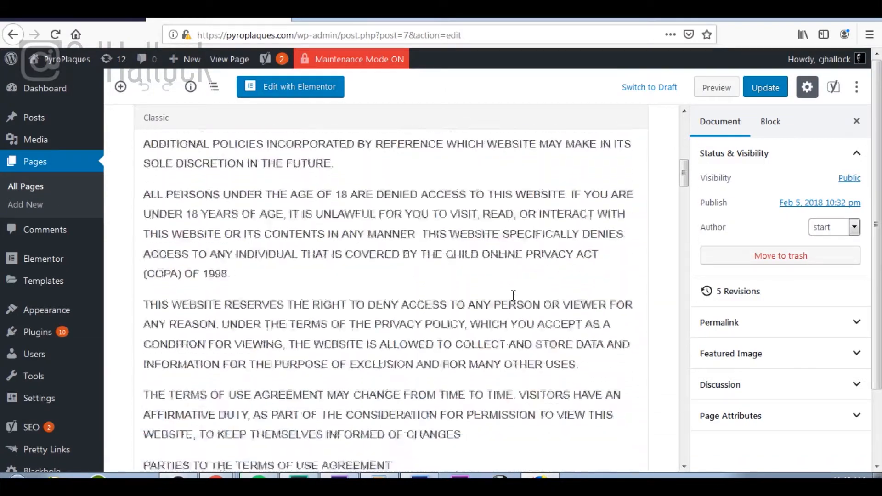
scroll(514, 295, down, 20)
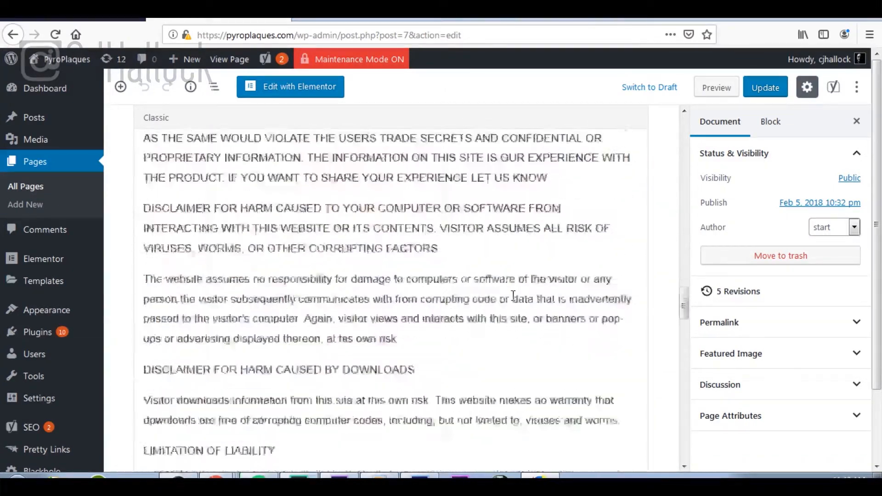
scroll(513, 295, down, 20)
scroll(513, 296, up, 8)
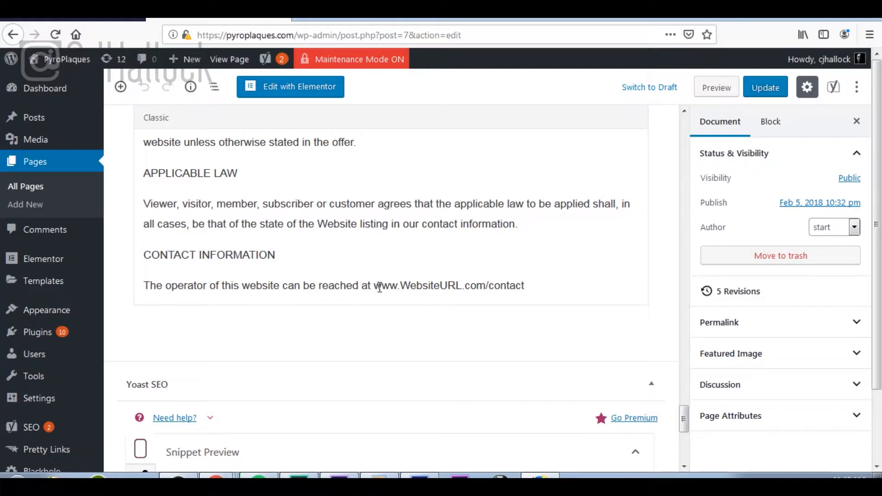
drag(376, 285, 484, 309)
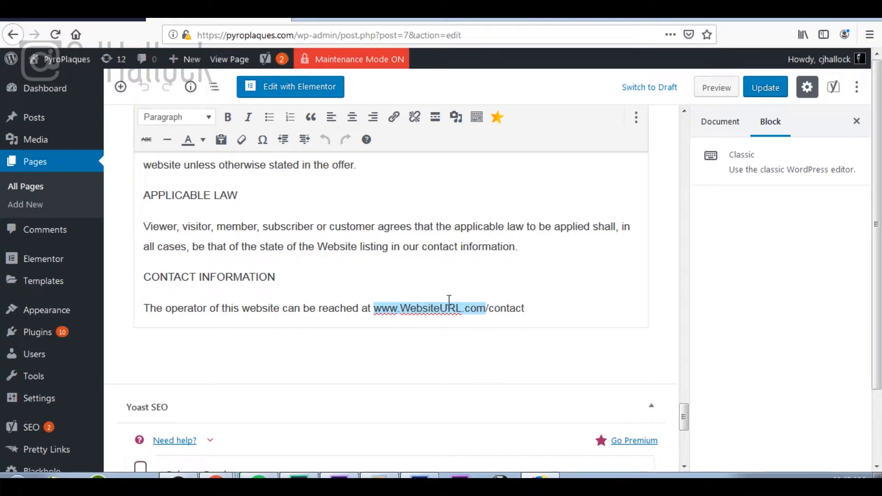
scroll(448, 299, up, 8)
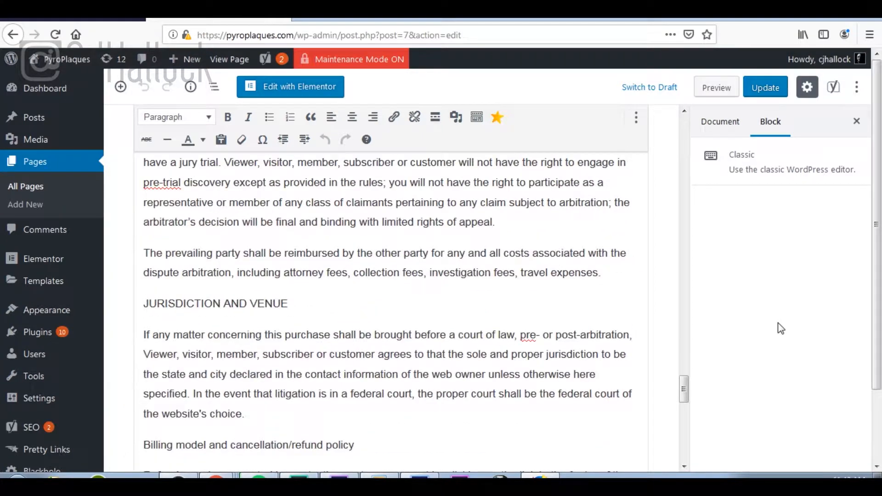
scroll(375, 325, up, 15)
scroll(374, 325, up, 15)
scroll(375, 327, down, 8)
scroll(374, 327, down, 20)
scroll(375, 327, down, 15)
scroll(374, 326, up, 5)
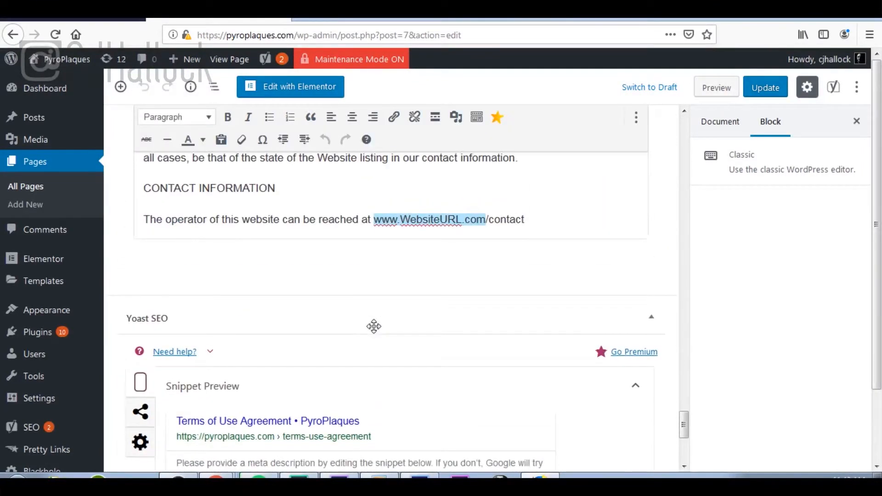
scroll(374, 327, up, 3)
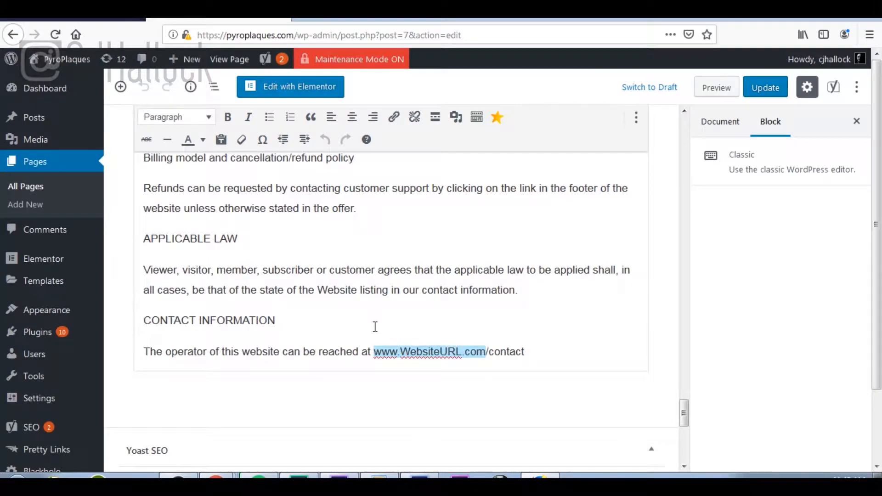
text(www.)
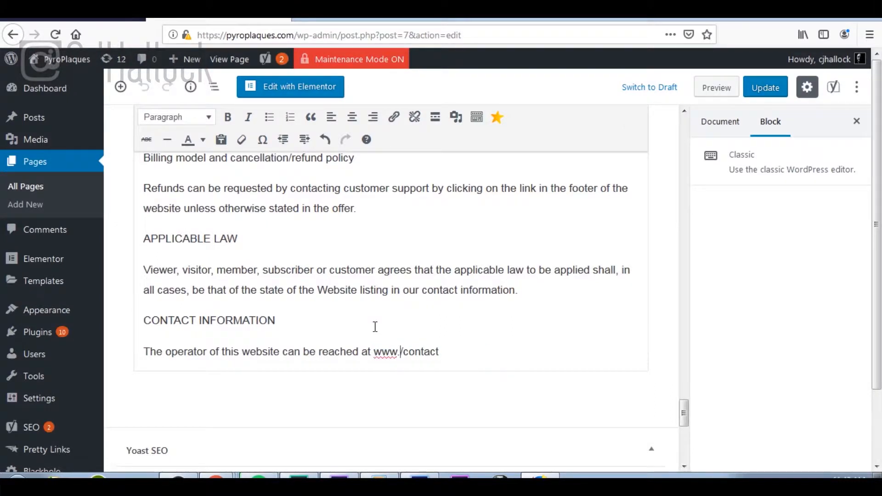
text(pyropla)
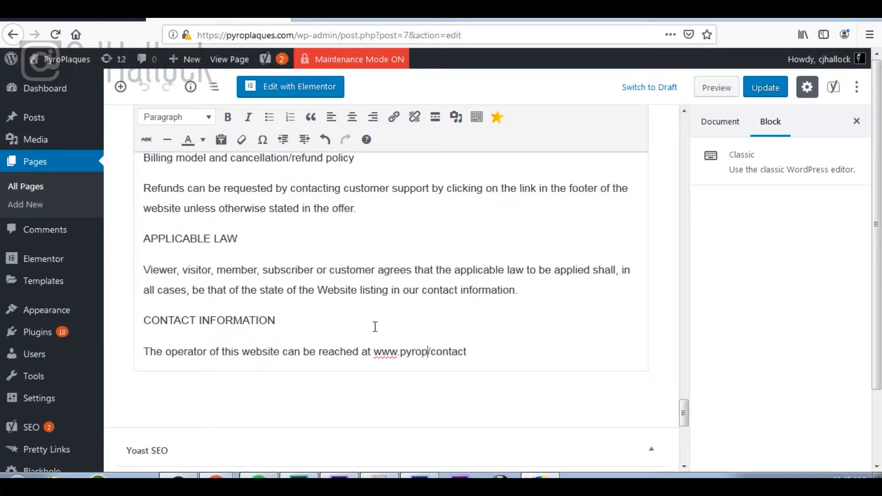
text(ques.com)
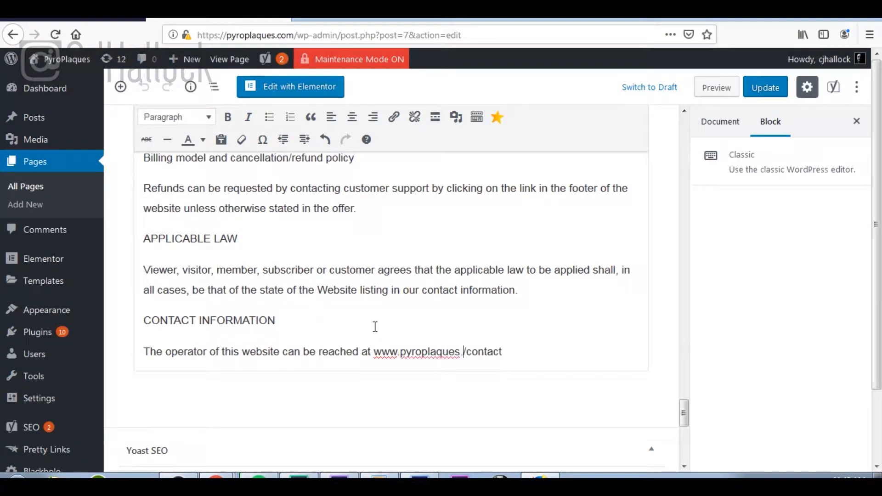
click(780, 88)
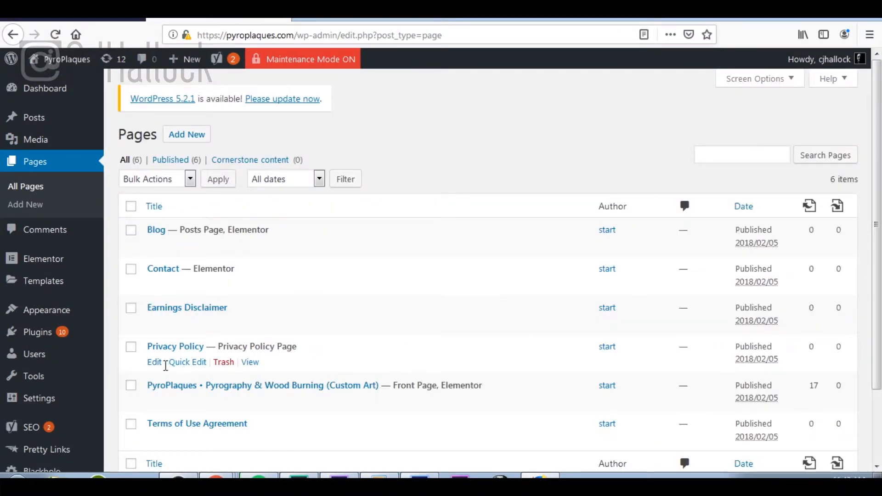
click(154, 366)
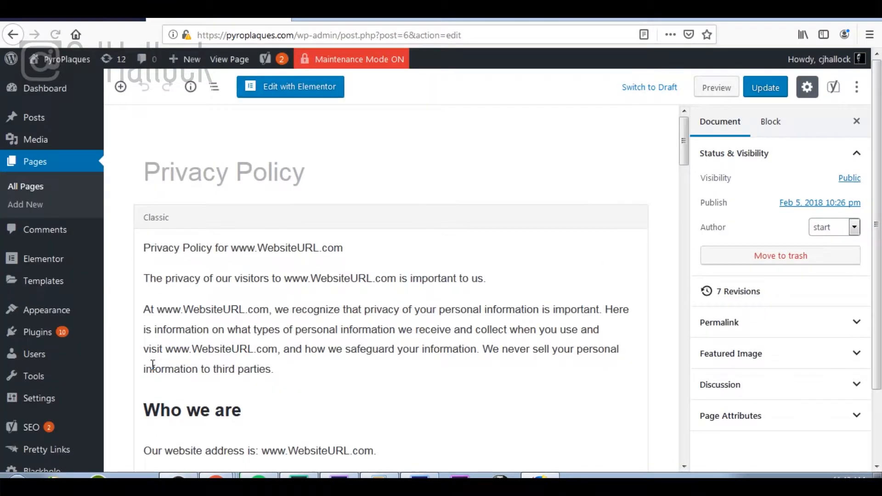
drag(230, 248, 352, 263)
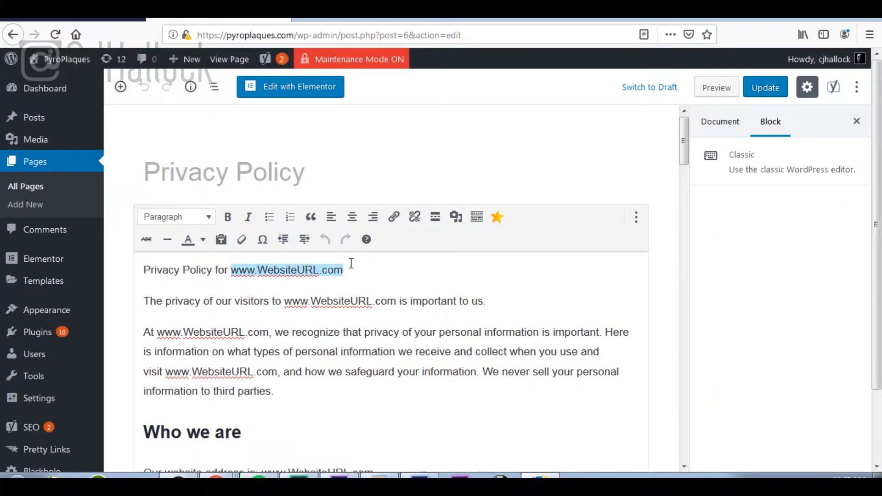
text(www.Py)
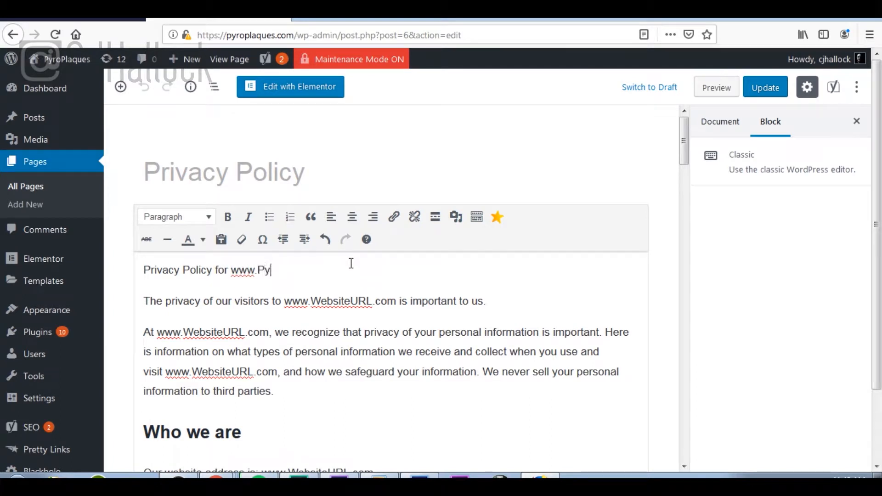
text(roPlaques.com)
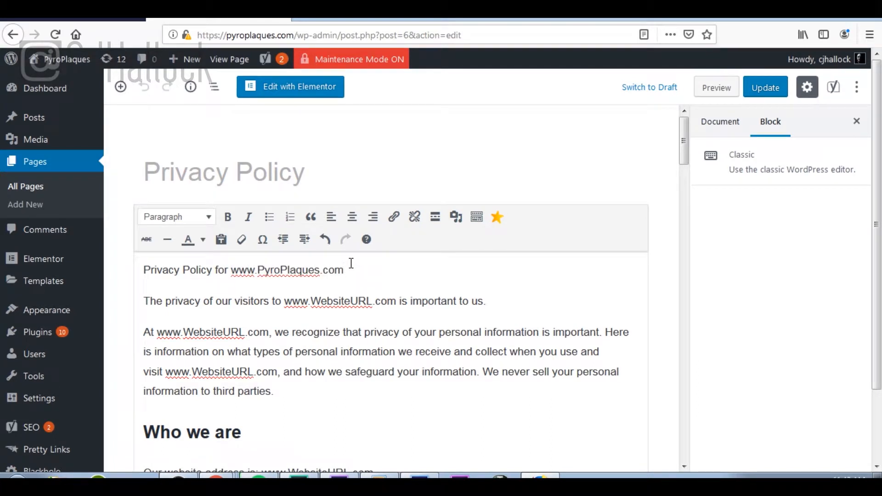
drag(349, 269, 234, 270)
key(ctrl+c)
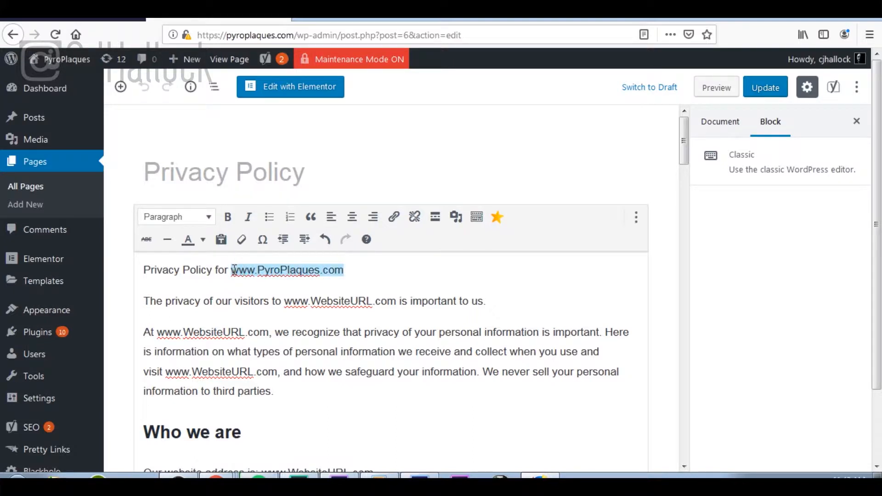
drag(284, 301, 394, 304)
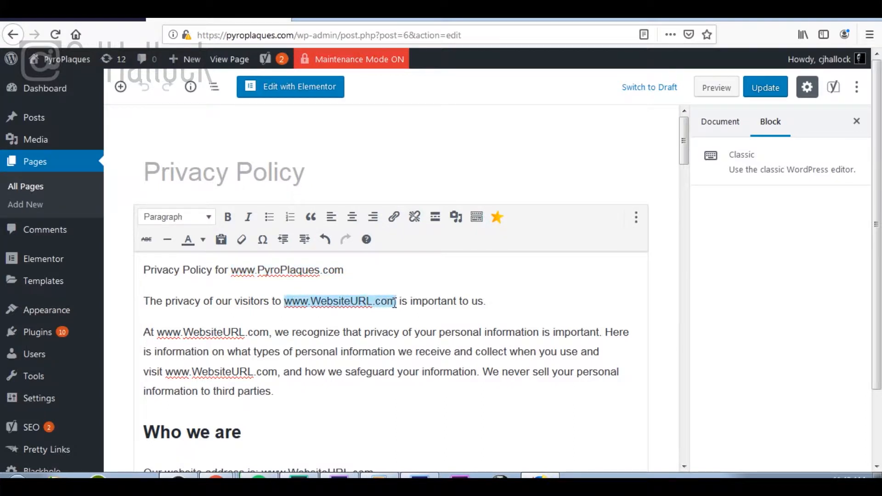
key(ctrl+v)
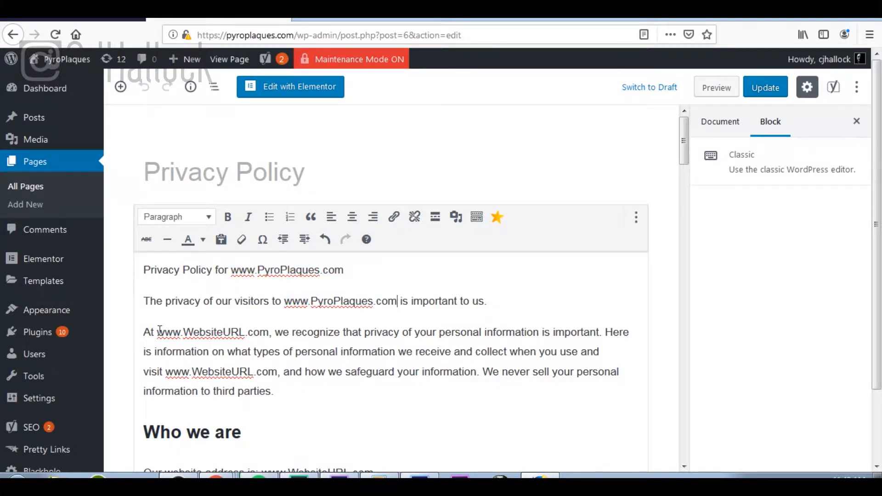
drag(156, 332, 270, 334)
key(BackSpace)
key(ctrl+v)
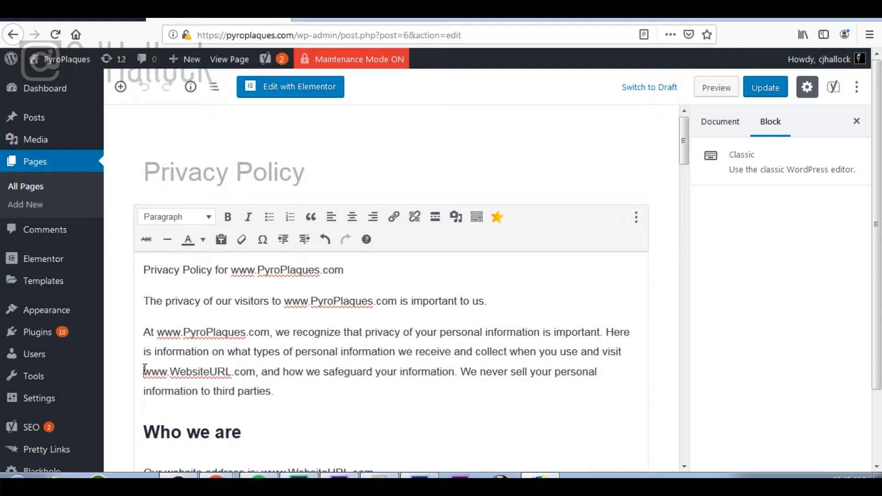
drag(144, 372, 261, 365)
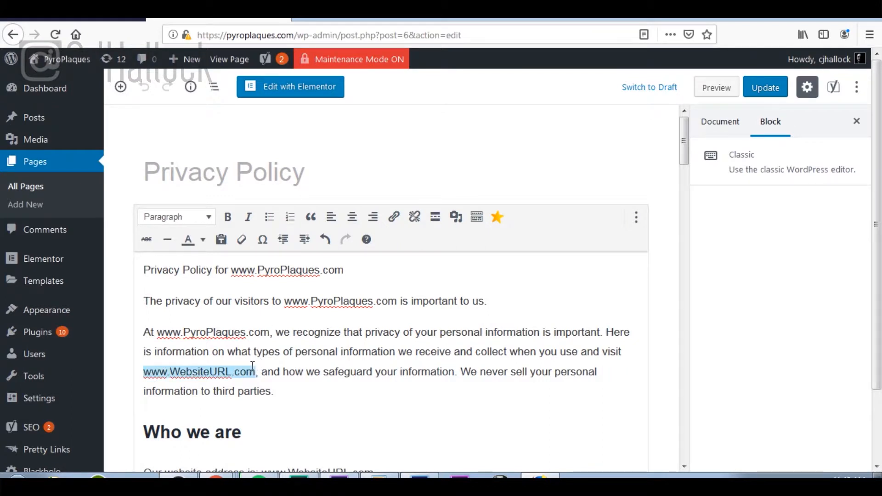
key(ctrl+v)
scroll(450, 345, down, 5)
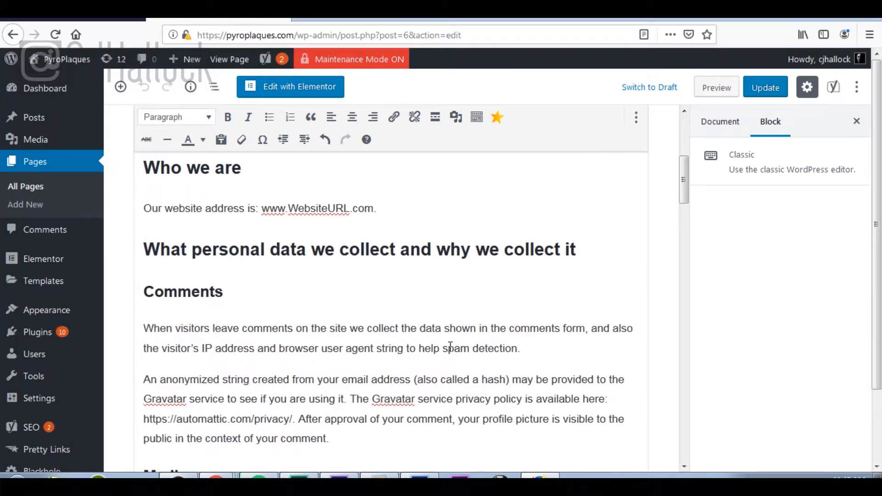
drag(264, 206, 376, 199)
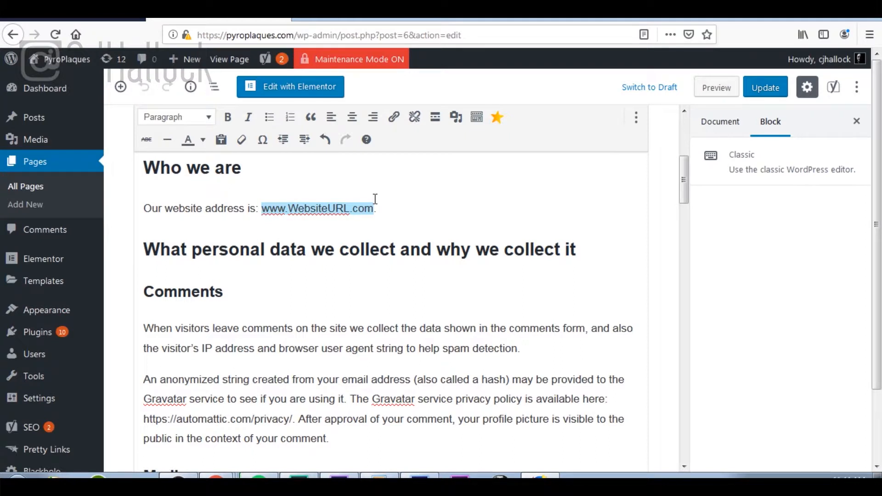
text(www.PyroPlaques.com)
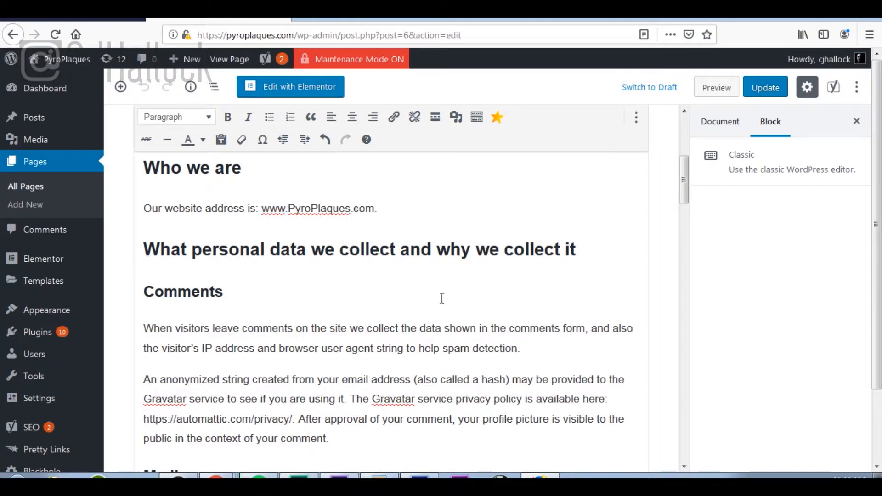
scroll(442, 298, down, 5)
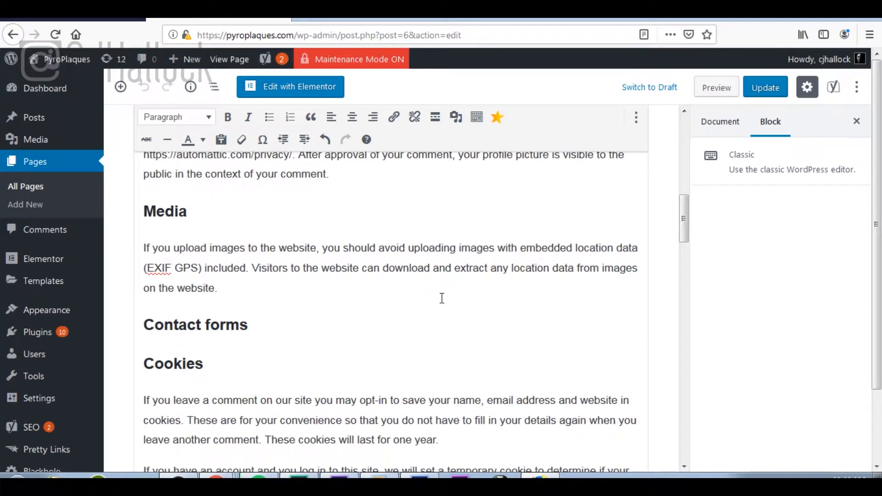
scroll(442, 298, down, 10)
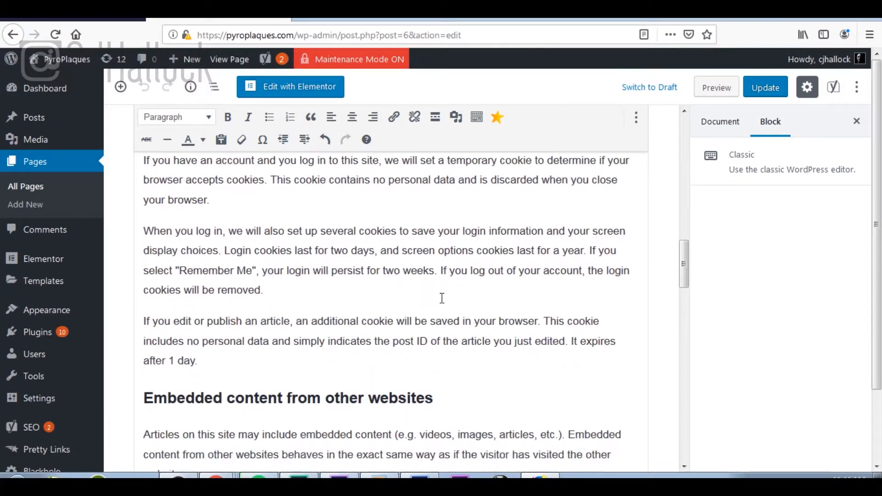
scroll(442, 298, down, 10)
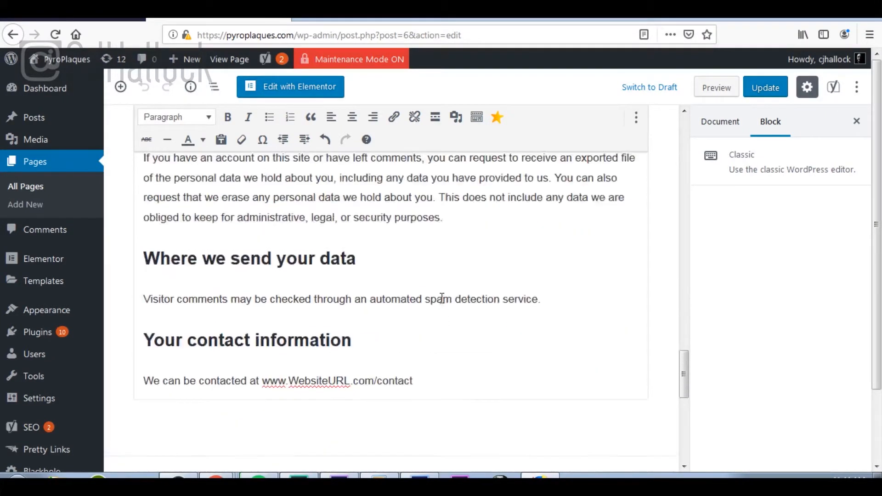
scroll(323, 299, up, 5)
scroll(322, 304, down, 7)
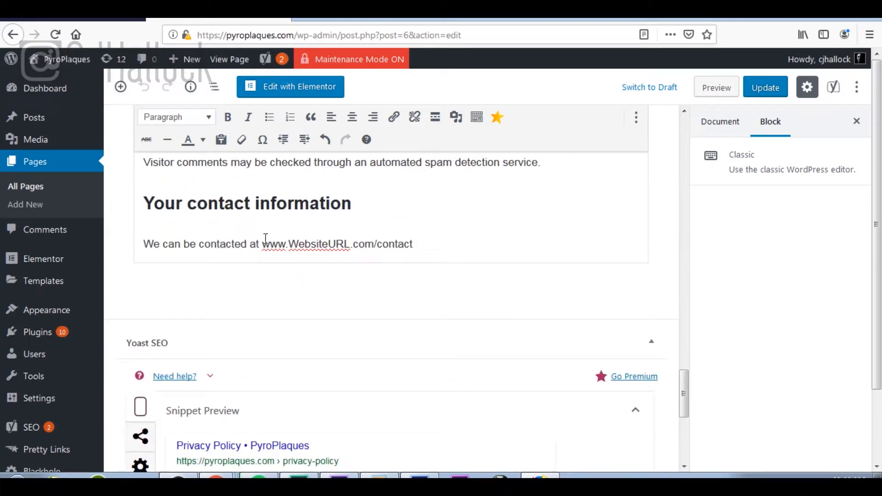
drag(264, 243, 373, 238)
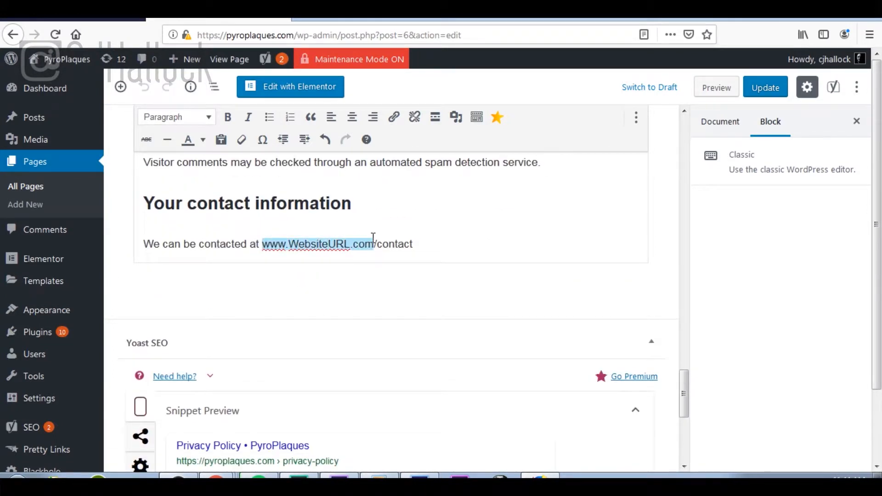
text(www.PyroPlaques.com)
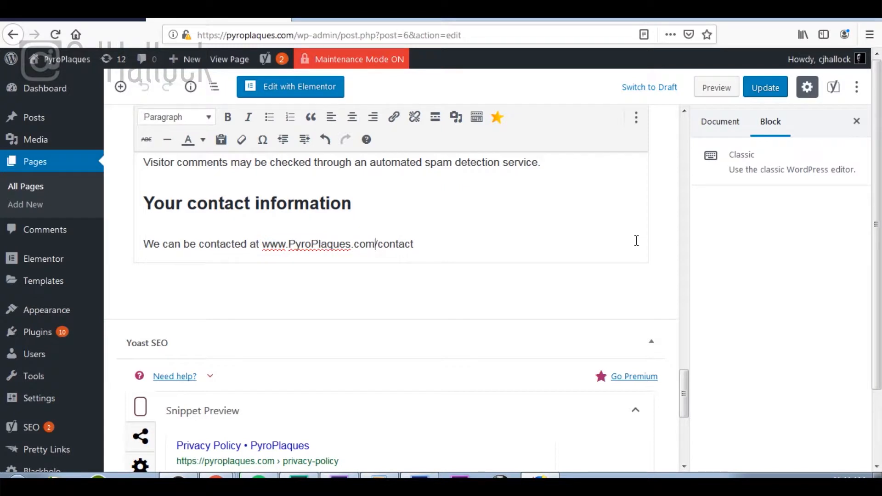
Step: Update the Privacy Policy page and return to All Pages
scroll(636, 241, down, 5)
scroll(637, 240, up, 12)
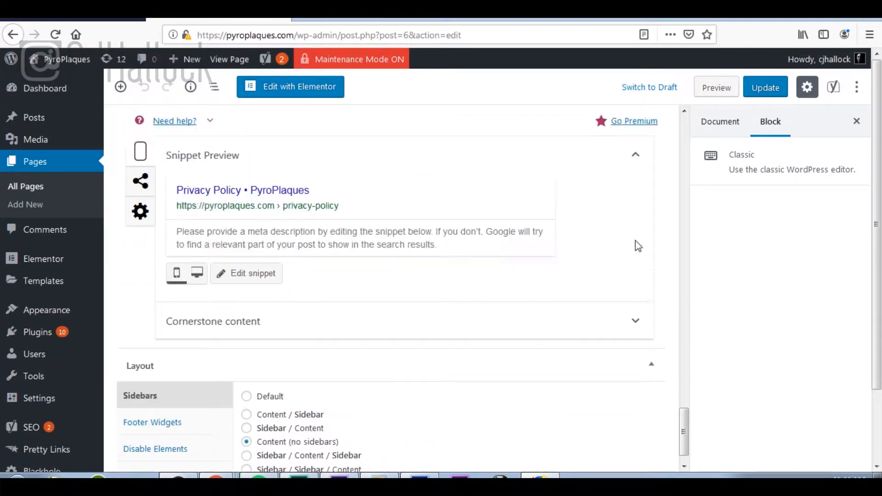
scroll(637, 241, up, 10)
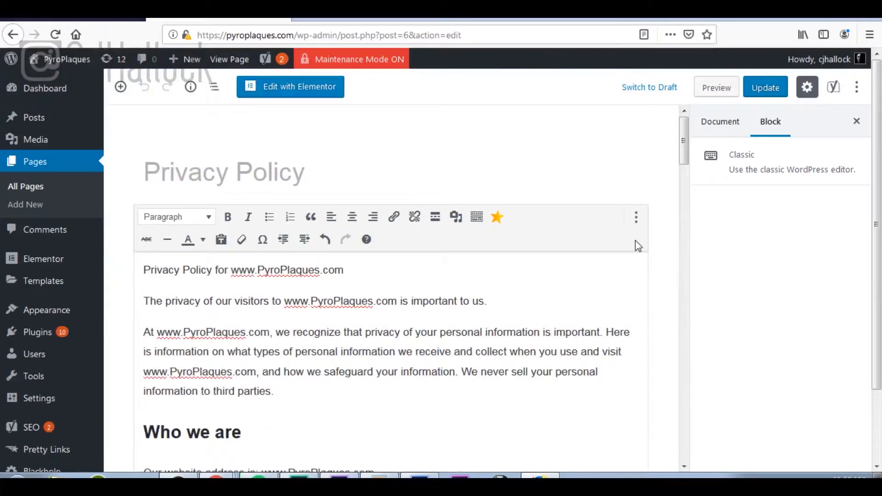
click(769, 95)
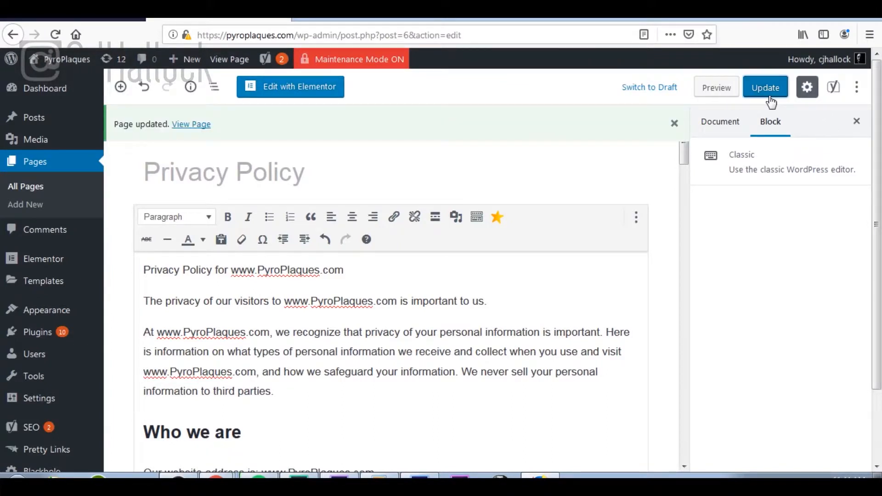
click(32, 191)
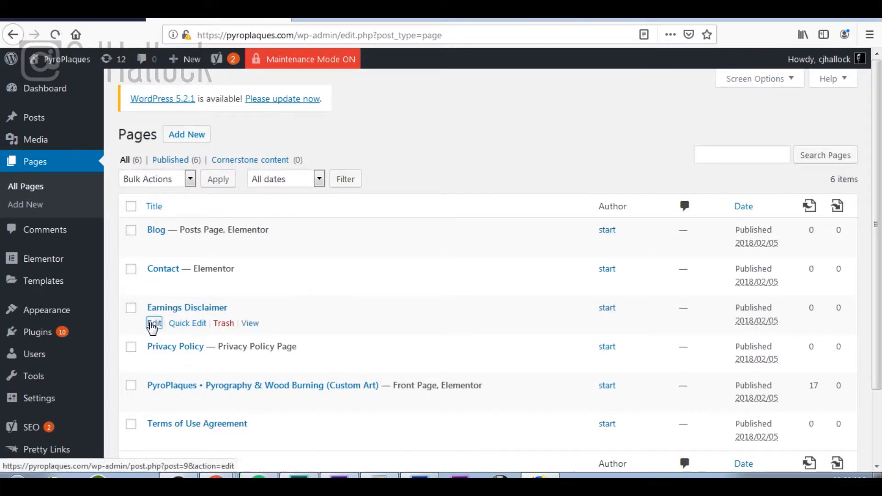
click(154, 325)
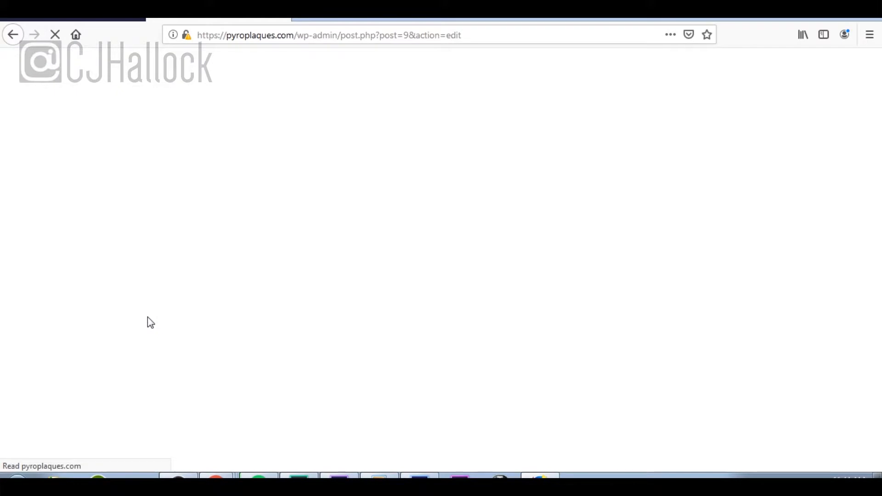
scroll(467, 346, down, 7)
scroll(466, 346, down, 5)
scroll(466, 344, up, 6)
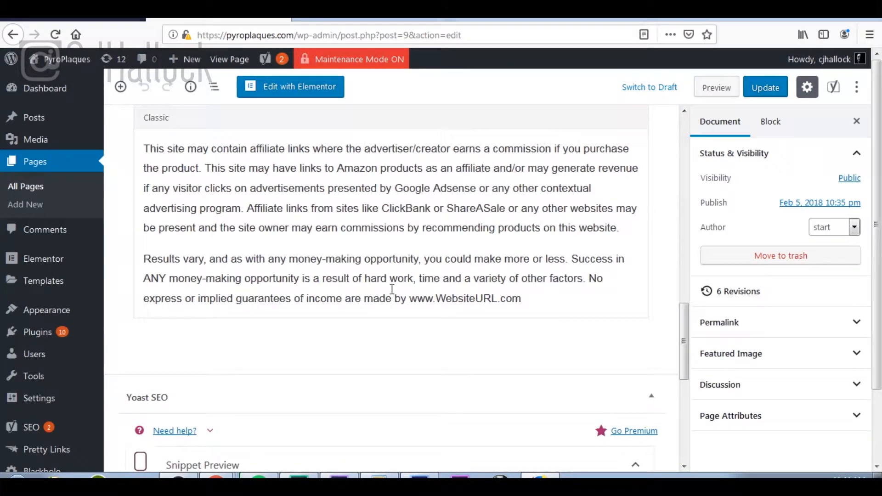
drag(411, 295, 523, 319)
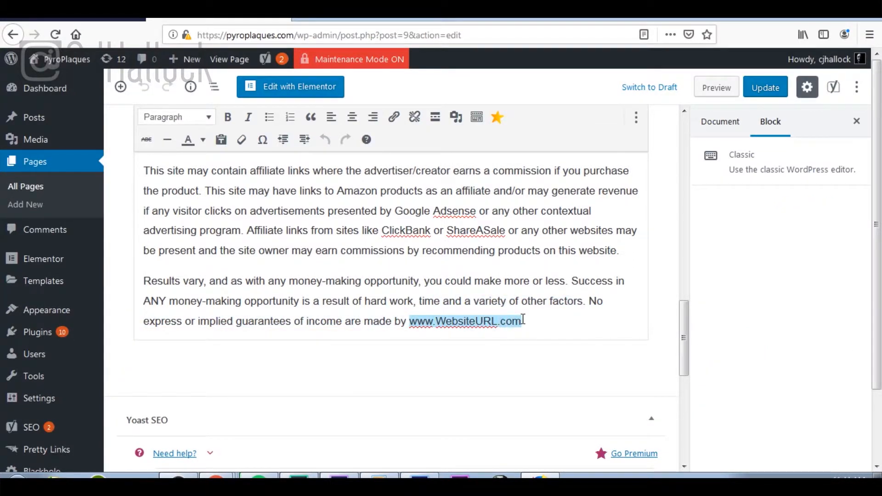
text(www.PyroPlaques.com)
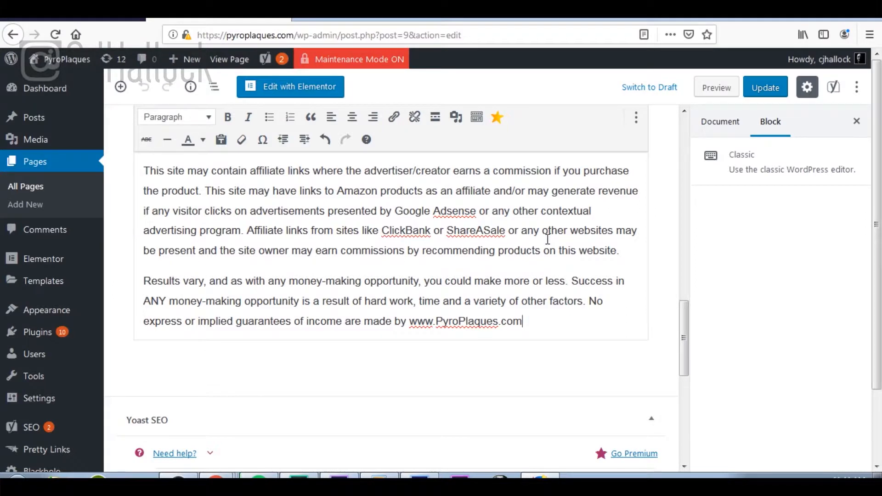
click(757, 88)
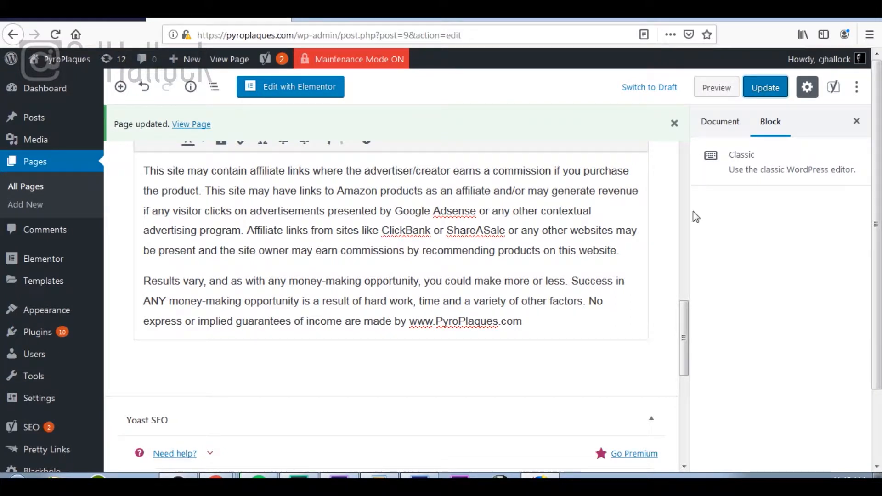
Step: Update the Earnings Disclaimer page a second time
scroll(660, 243, up, 15)
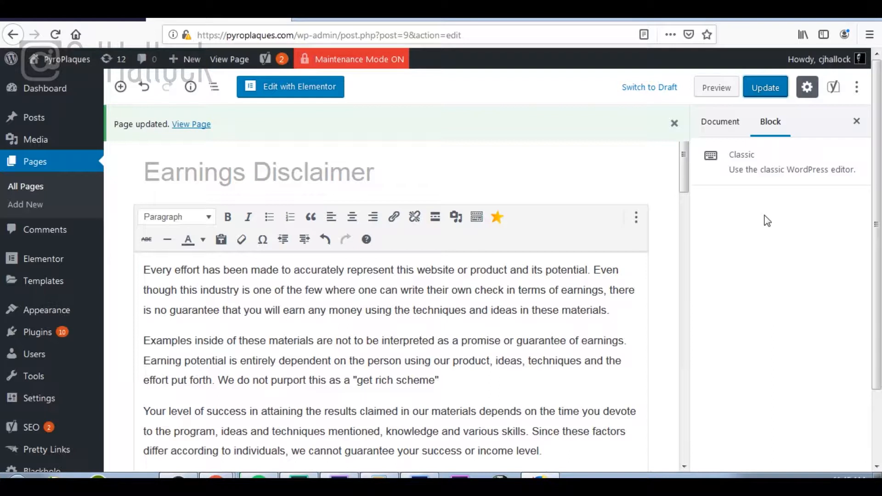
click(765, 90)
mouse_move(85, 144)
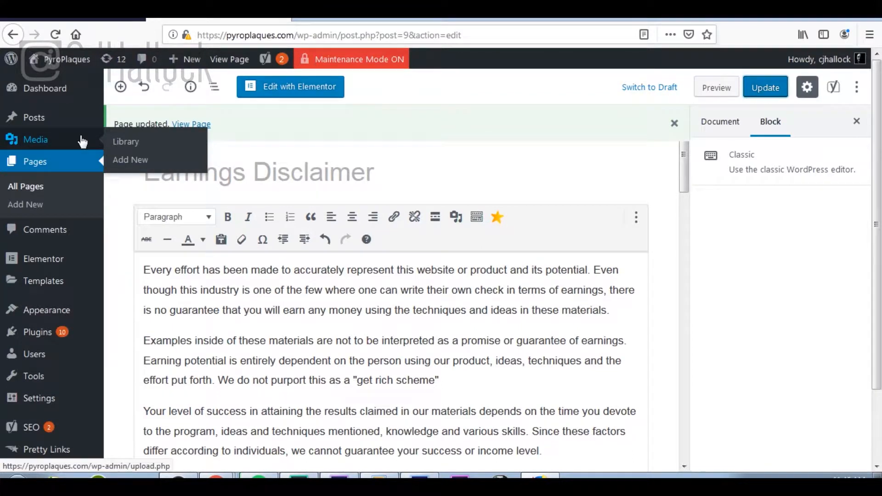
Step: Collapse Legal Pages, expand Complete Essential Users in the checklist, then return to WordPress
click(70, 94)
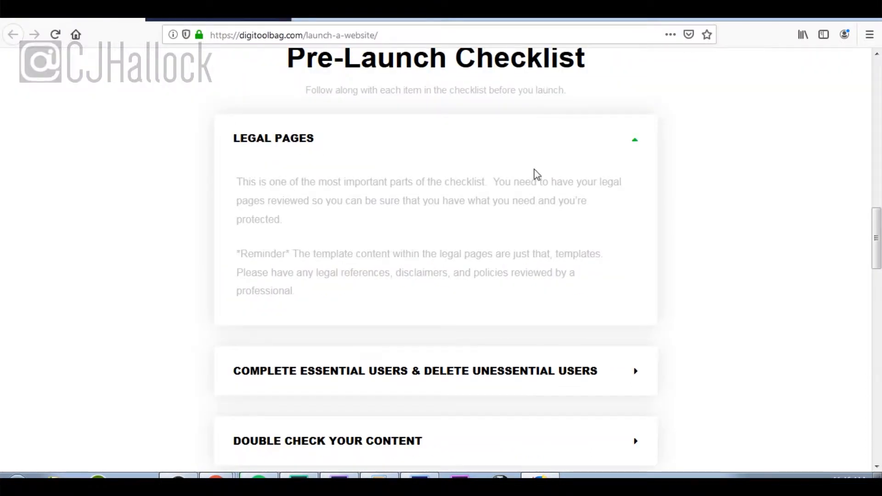
click(637, 143)
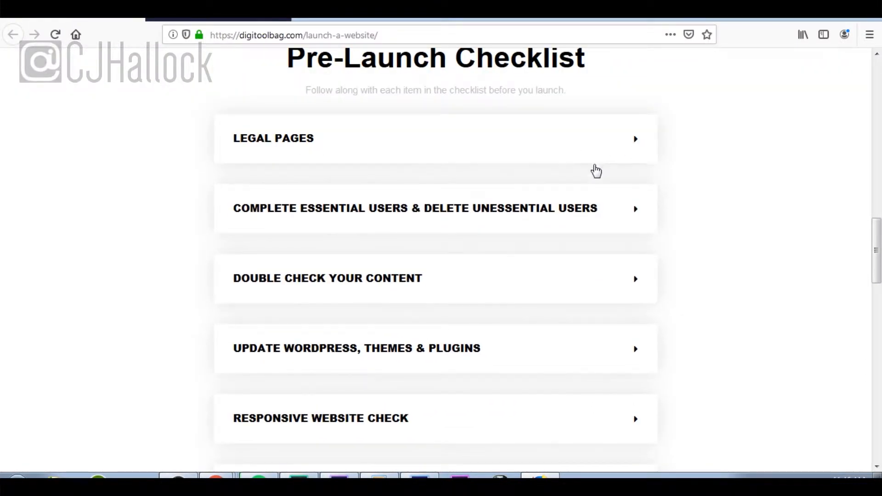
click(545, 213)
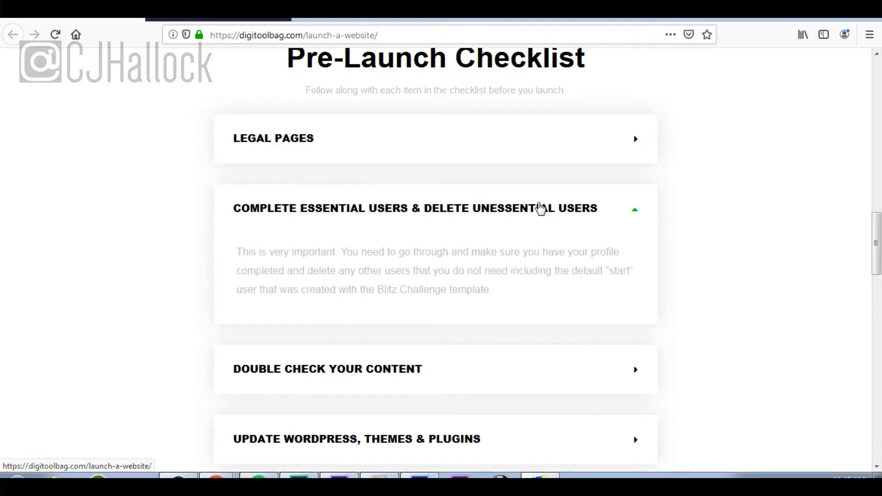
click(213, 19)
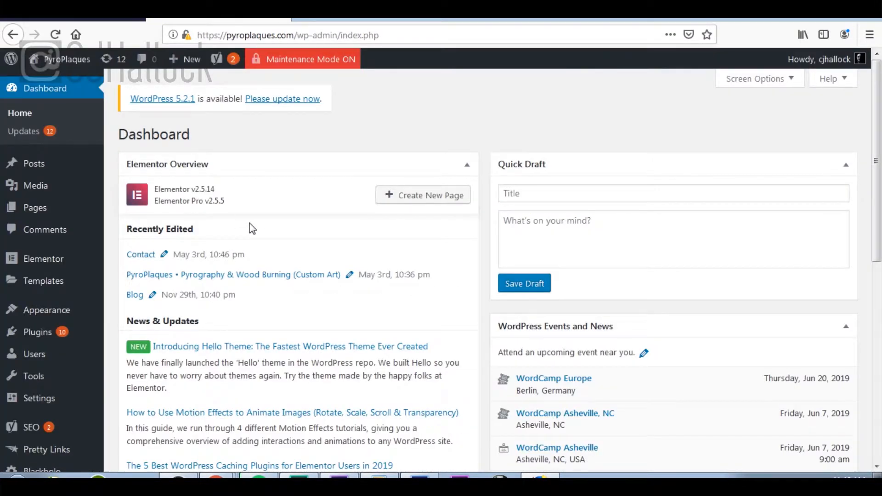
Step: Delete the 'start' user, attributing all its content to the remaining admin, then open that admin's profile
mouse_move(83, 363)
click(146, 358)
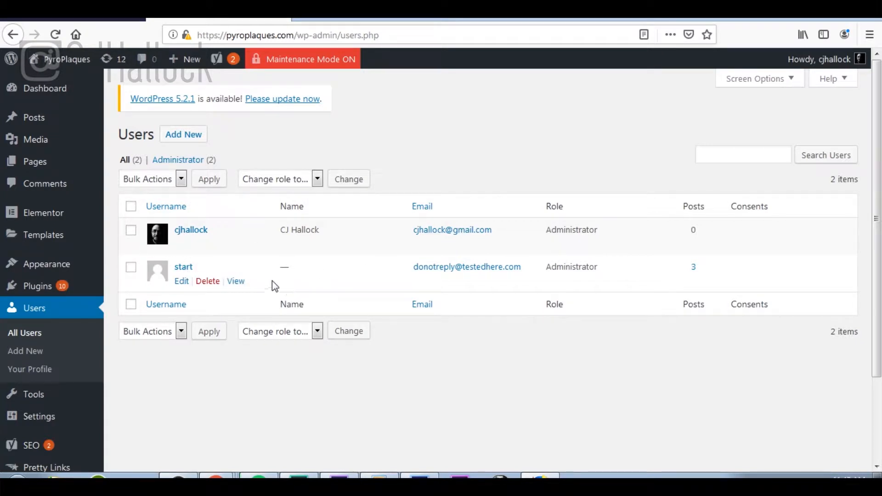
click(208, 282)
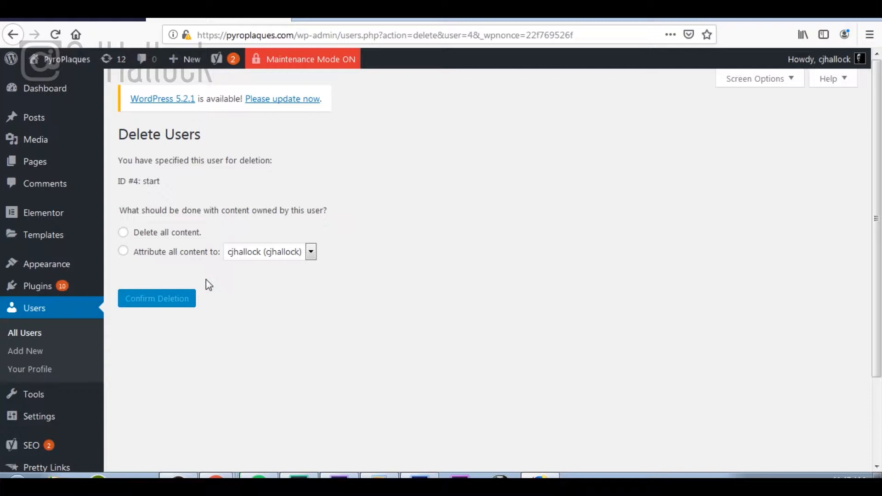
click(124, 252)
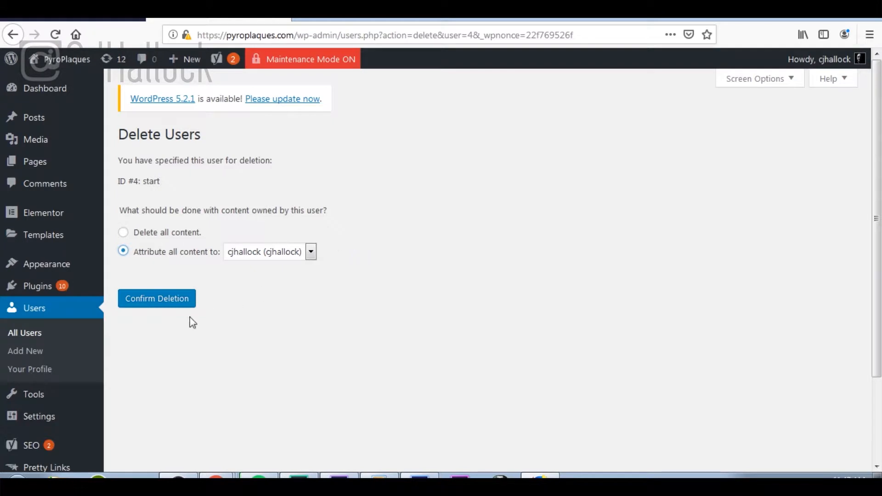
click(162, 303)
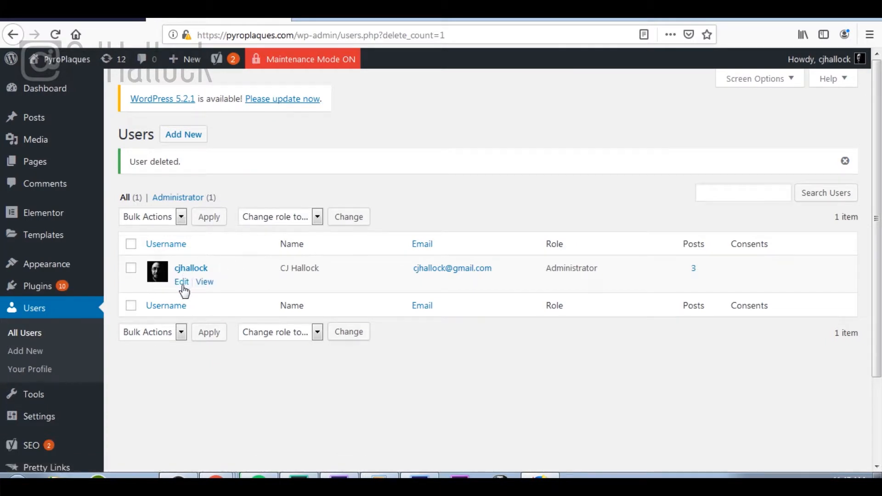
click(181, 285)
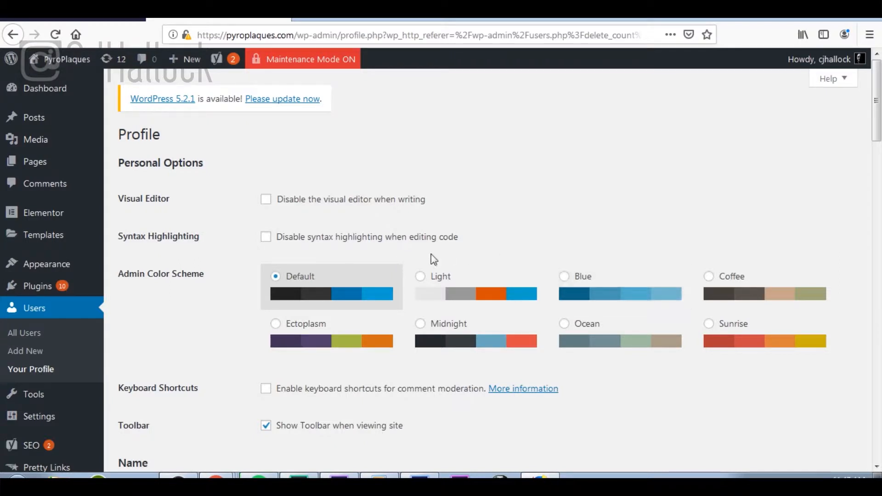
scroll(431, 255, down, 7)
scroll(431, 254, down, 6)
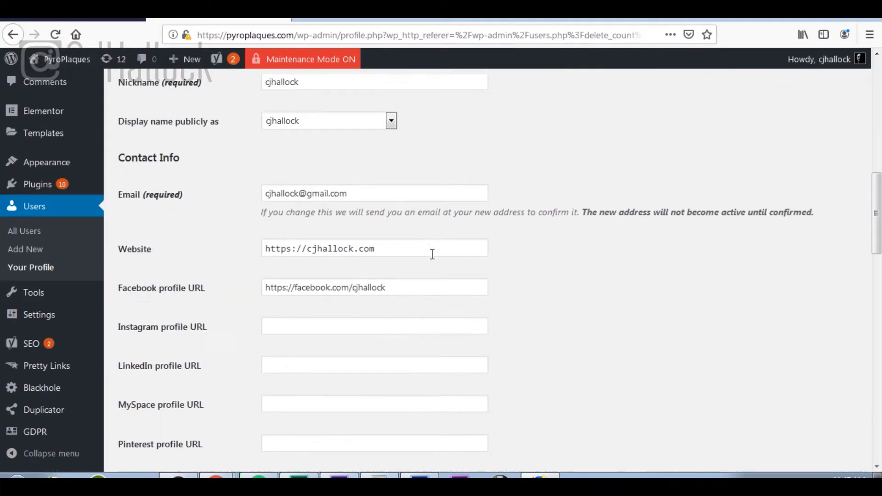
click(385, 260)
scroll(382, 264, down, 7)
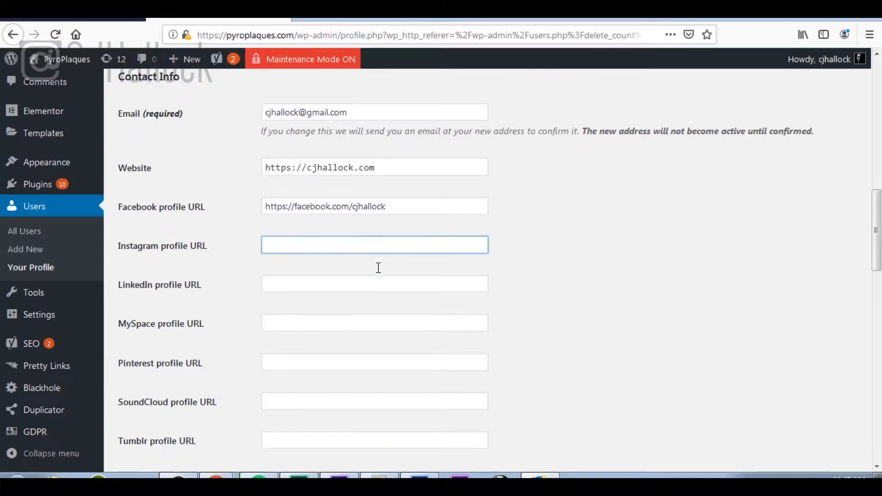
scroll(378, 267, down, 2)
click(384, 219)
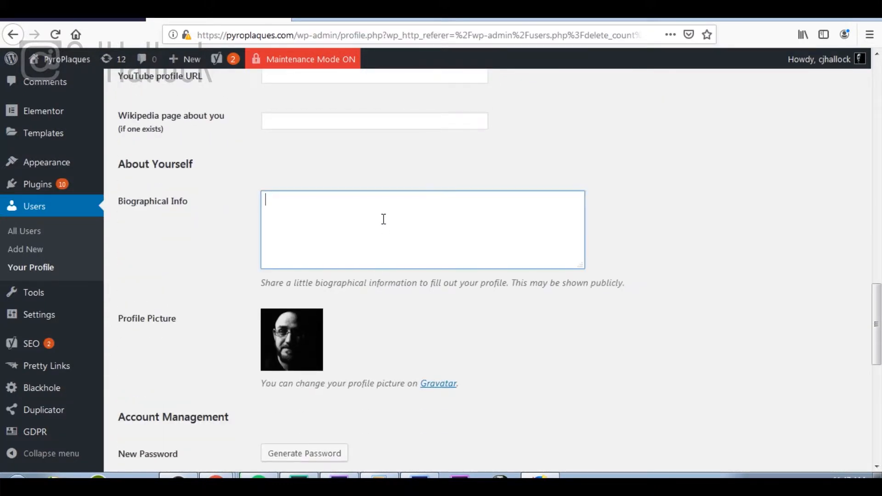
scroll(384, 219, down, 3)
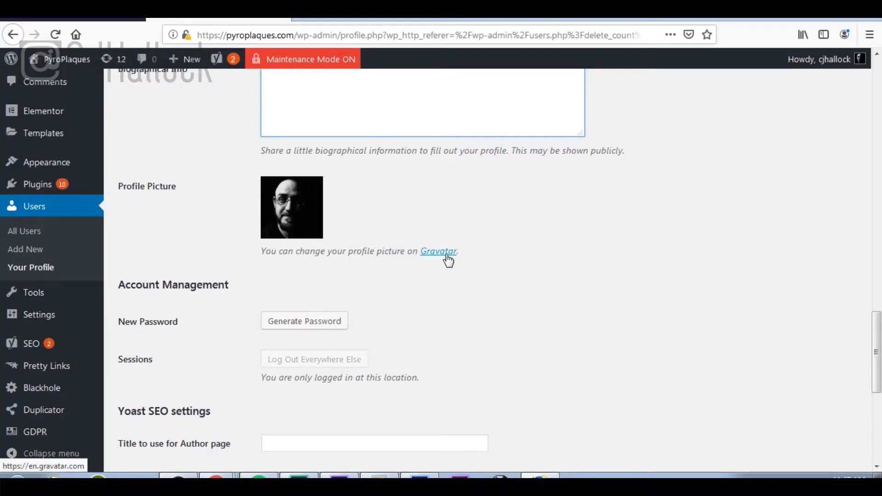
scroll(491, 263, down, 4)
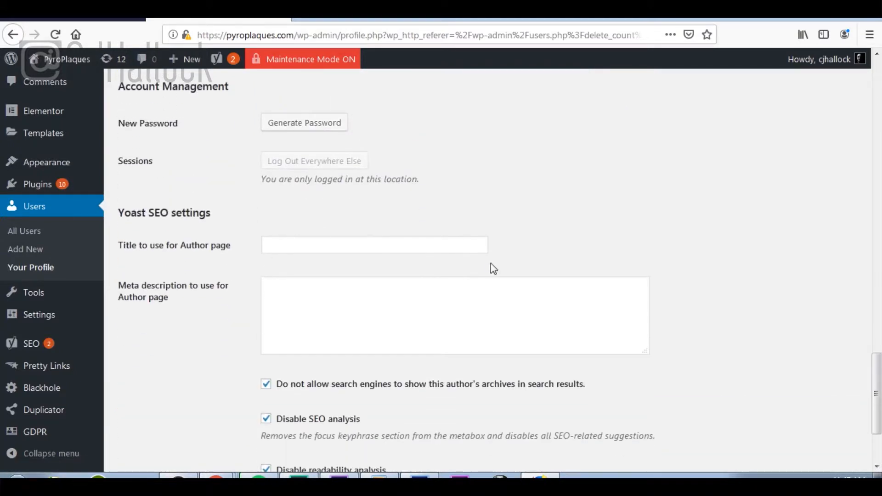
scroll(491, 263, down, 3)
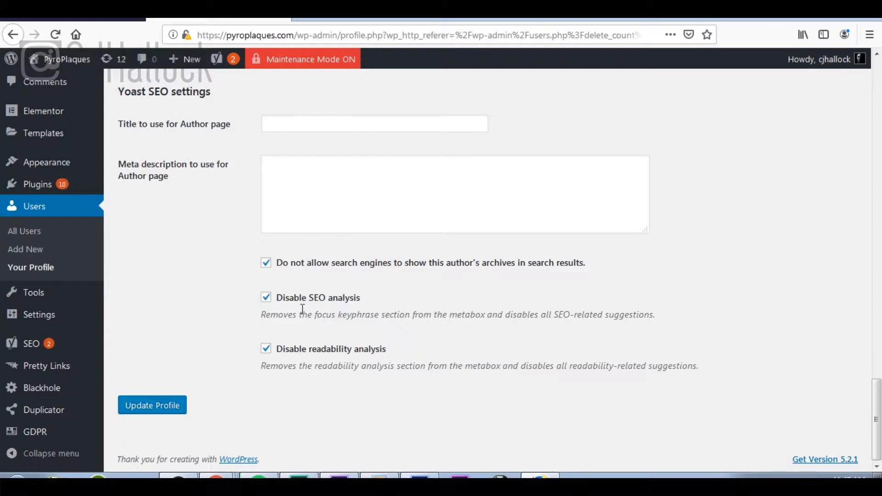
scroll(340, 395, up, 8)
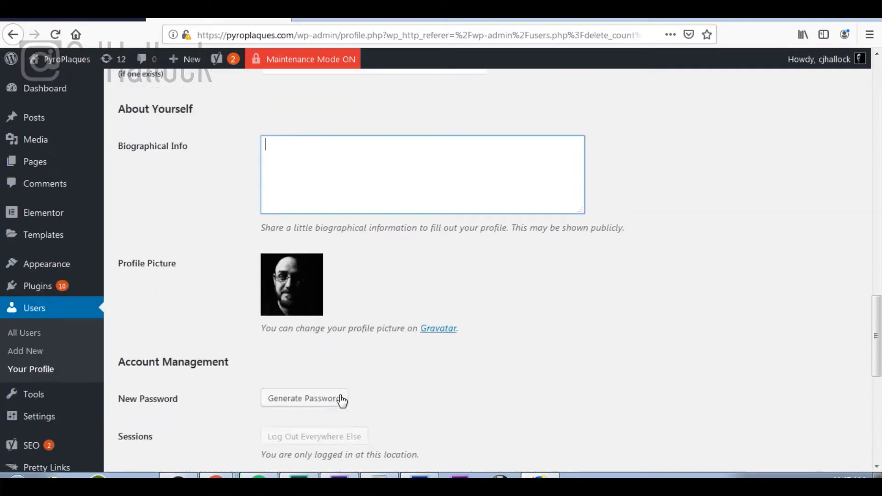
scroll(341, 401, up, 15)
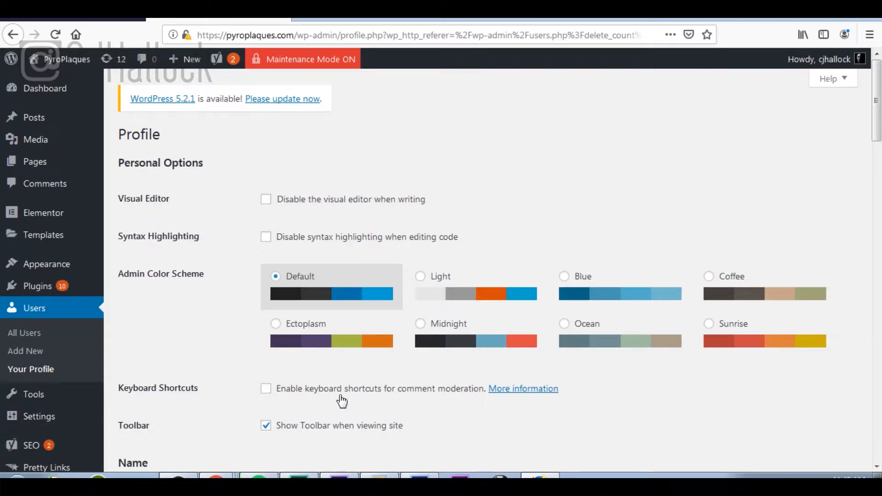
Step: Review the admin's Profile fields, then show All Users listing one Administrator with 3 posts
scroll(342, 402, down, 5)
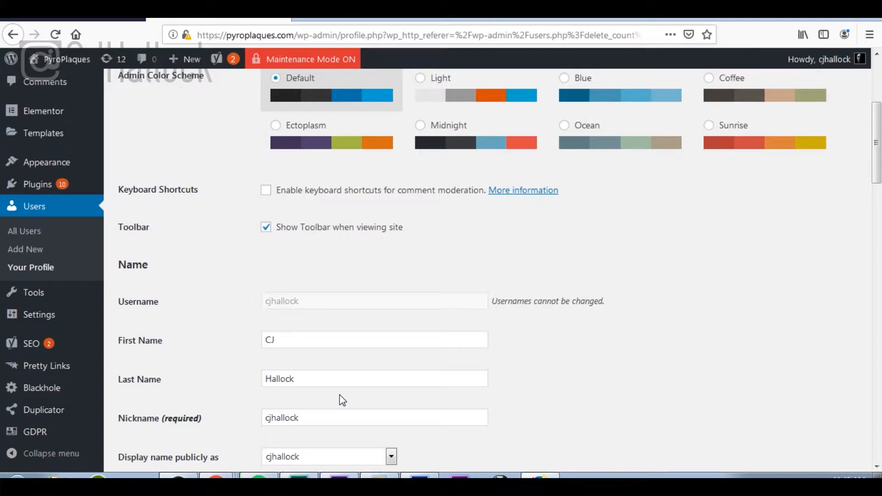
scroll(340, 395, down, 5)
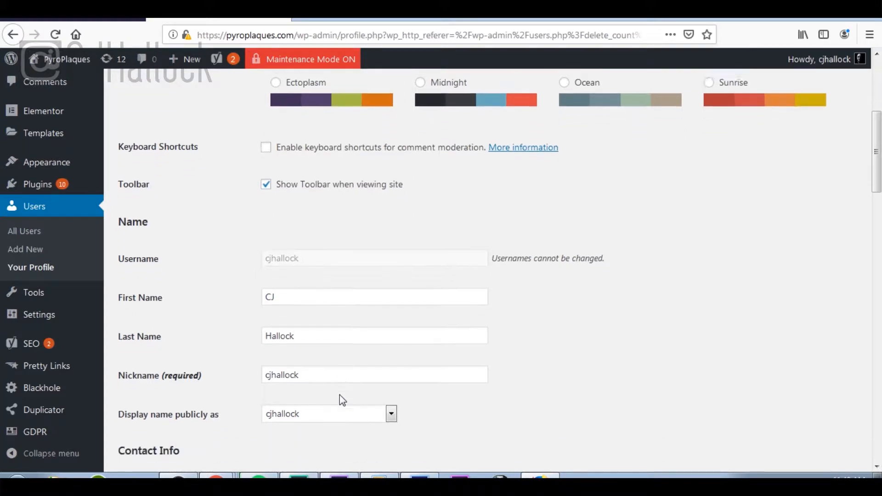
scroll(340, 395, down, 10)
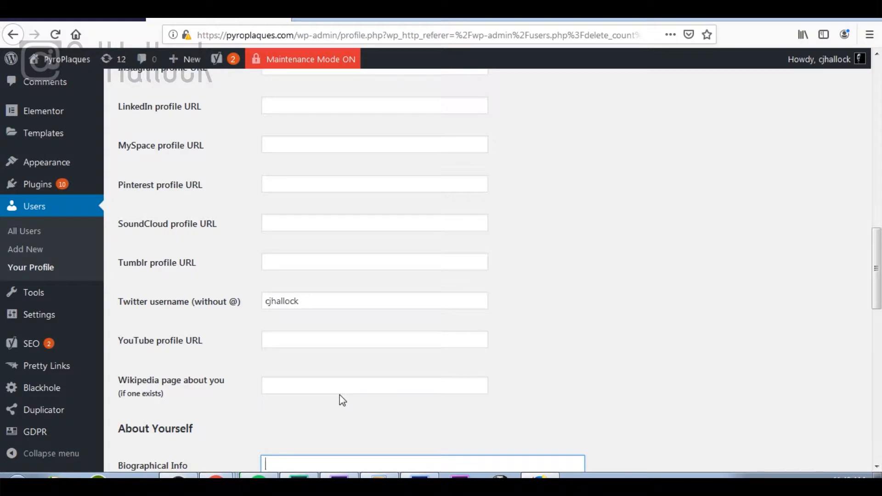
scroll(343, 400, down, 8)
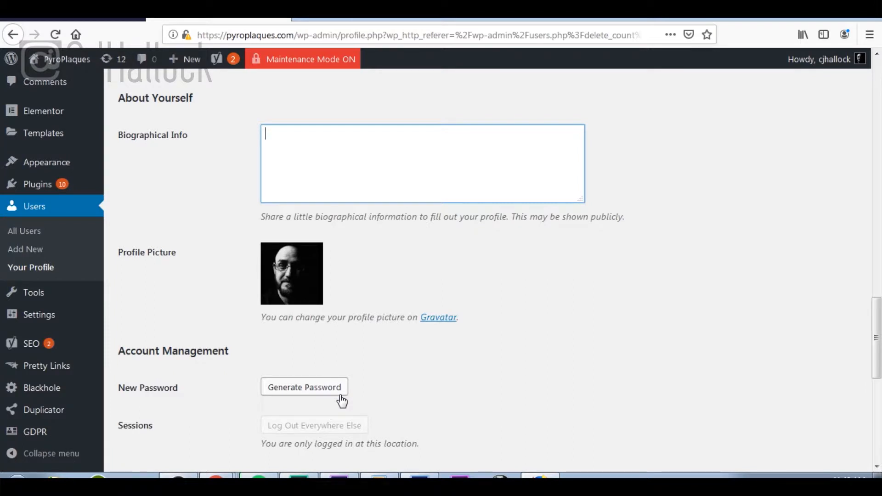
scroll(343, 401, up, 20)
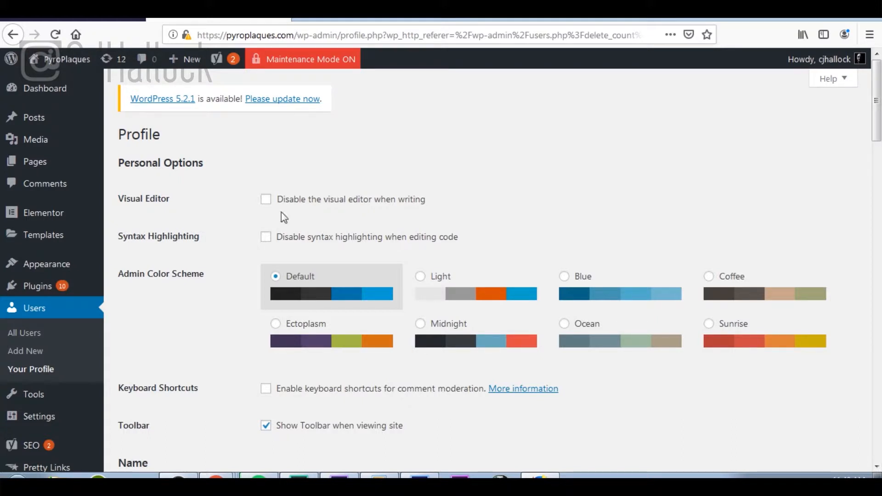
mouse_move(180, 60)
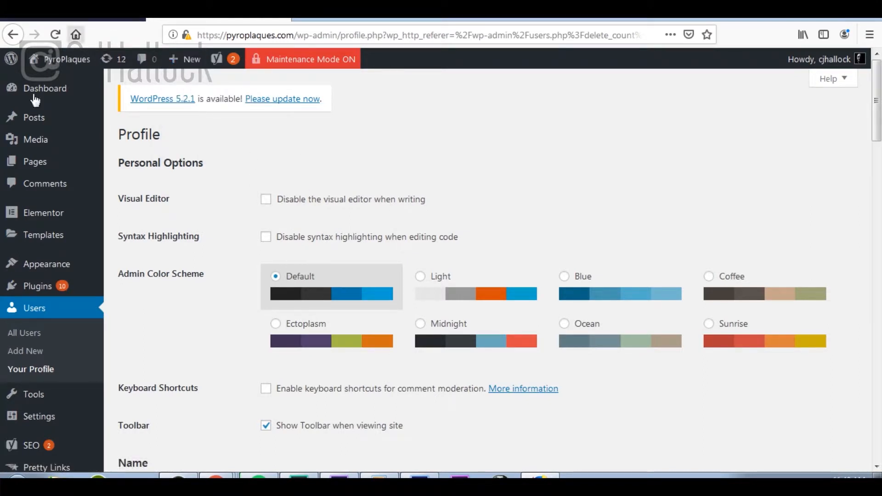
click(23, 334)
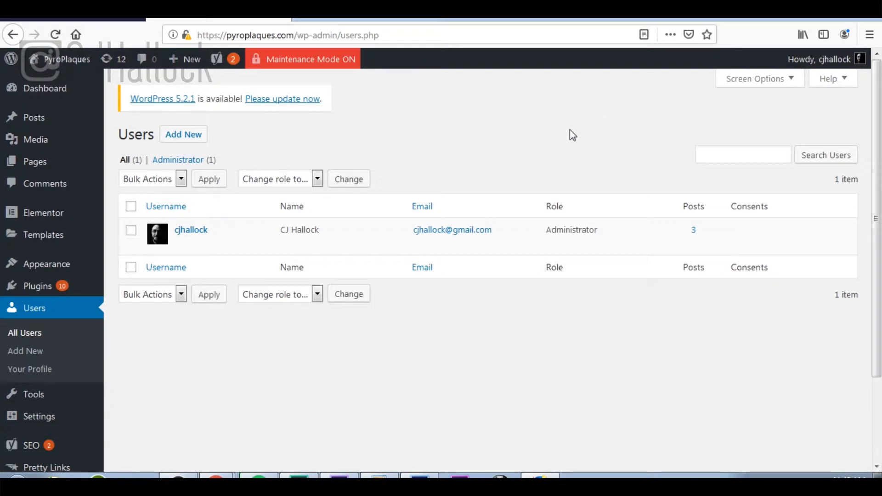
Step: In the checklist, collapse Complete Essential Users and read through Double Check Your Content, then return to WordPress
click(100, 19)
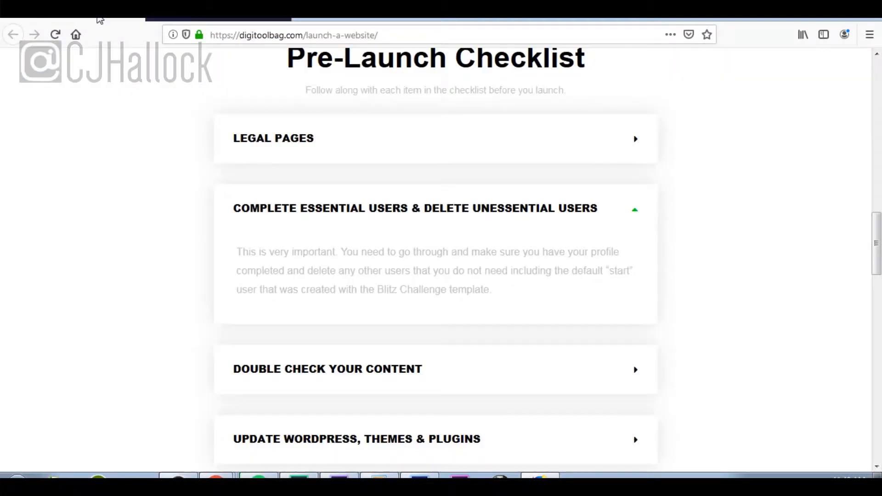
click(634, 211)
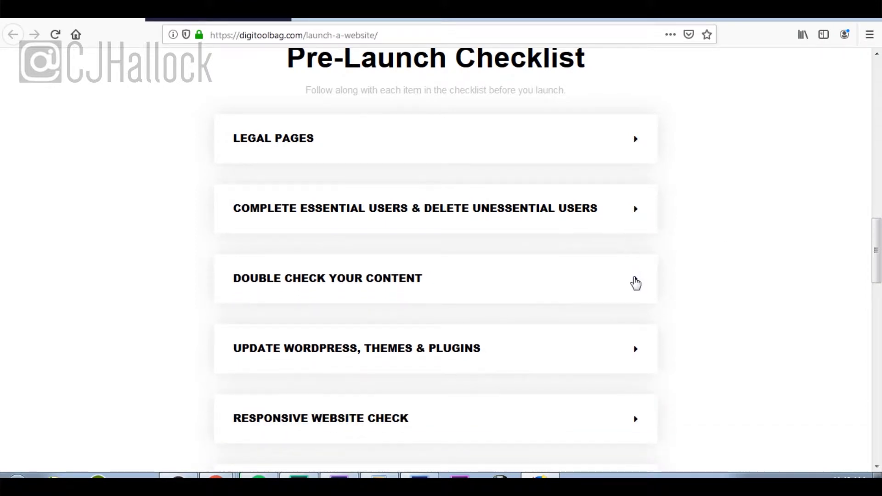
click(636, 282)
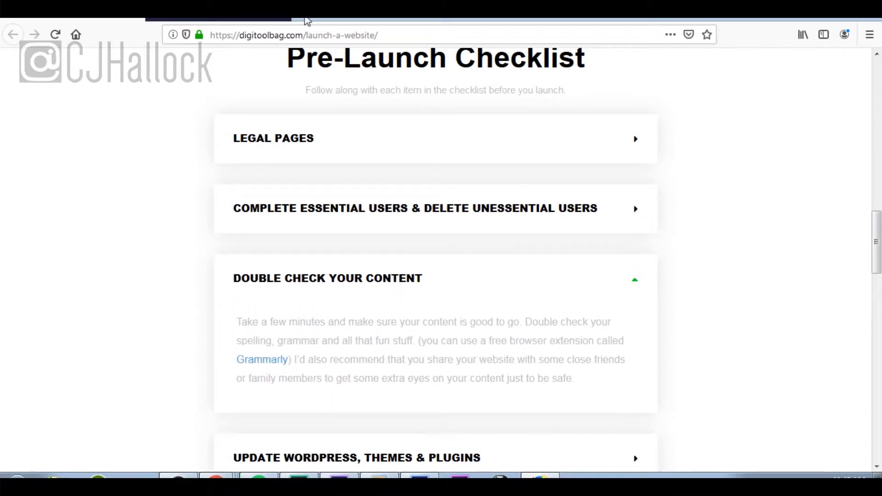
scroll(565, 238, down, 1)
scroll(565, 238, down, 7)
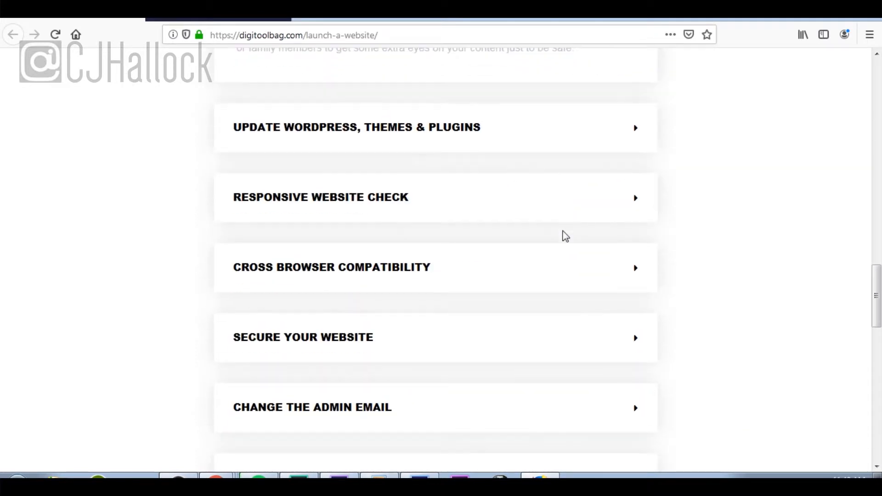
scroll(564, 237, down, 3)
scroll(565, 236, down, 4)
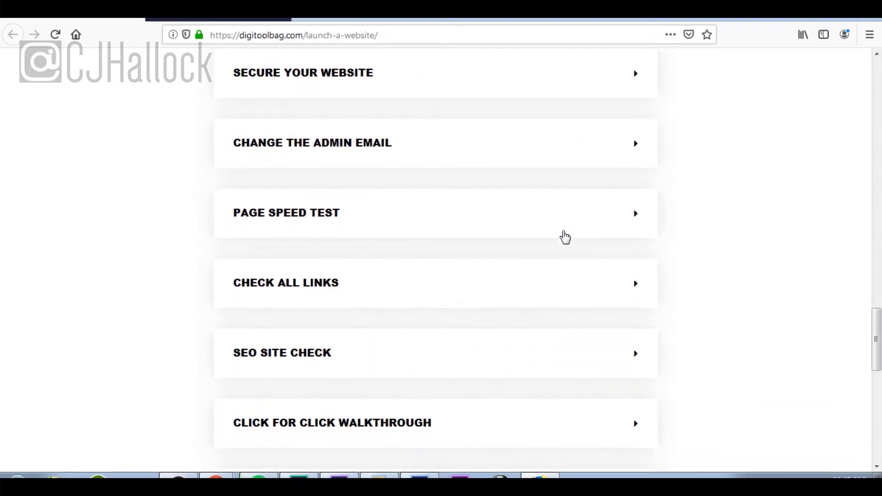
scroll(565, 237, down, 3)
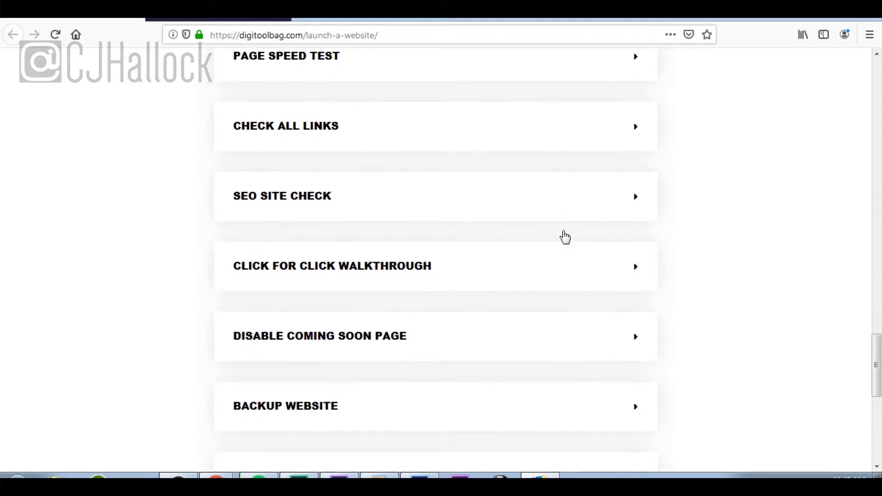
scroll(566, 236, up, 15)
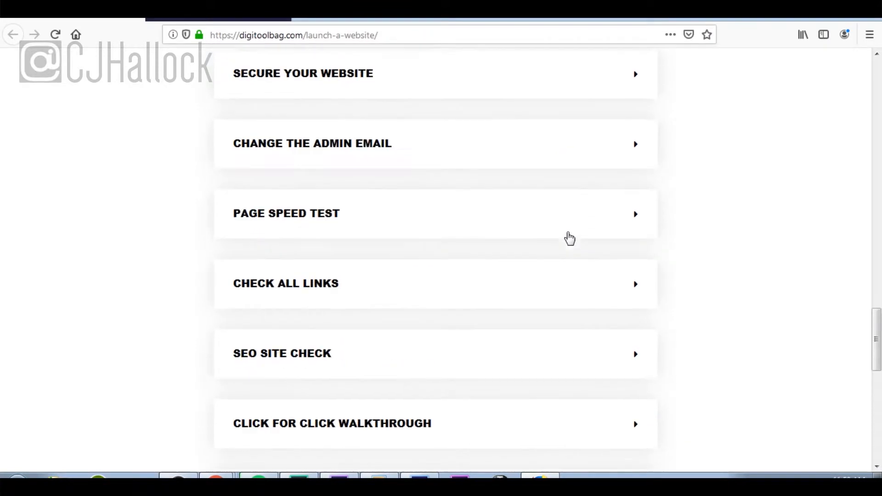
scroll(569, 232, up, 1)
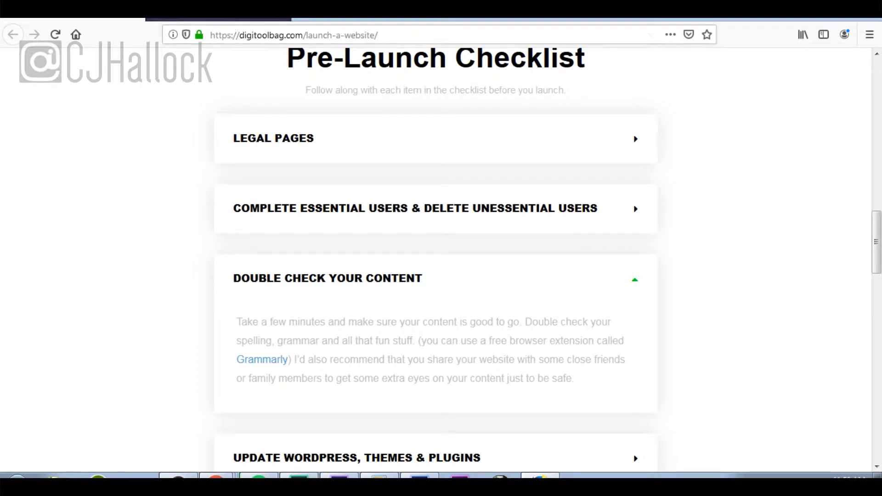
click(229, 19)
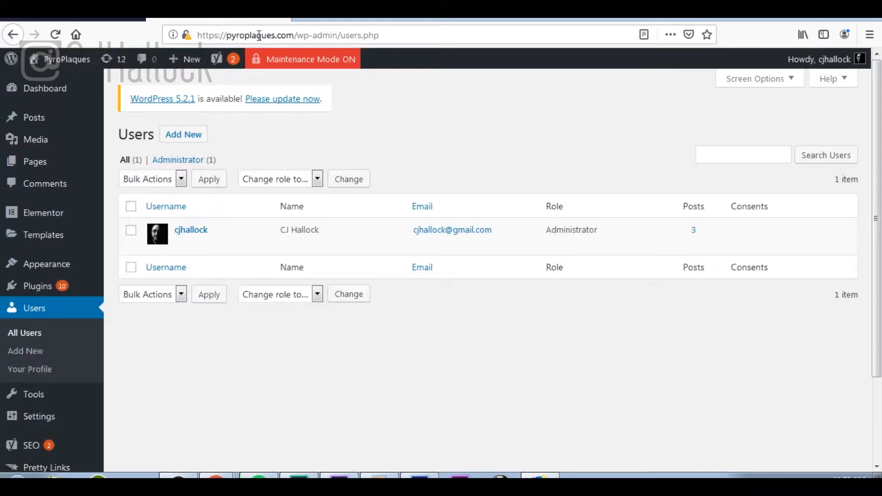
Step: Open the live PyroPlaques homepage in a new tab from the admin-bar site name
right_click(65, 63)
click(77, 75)
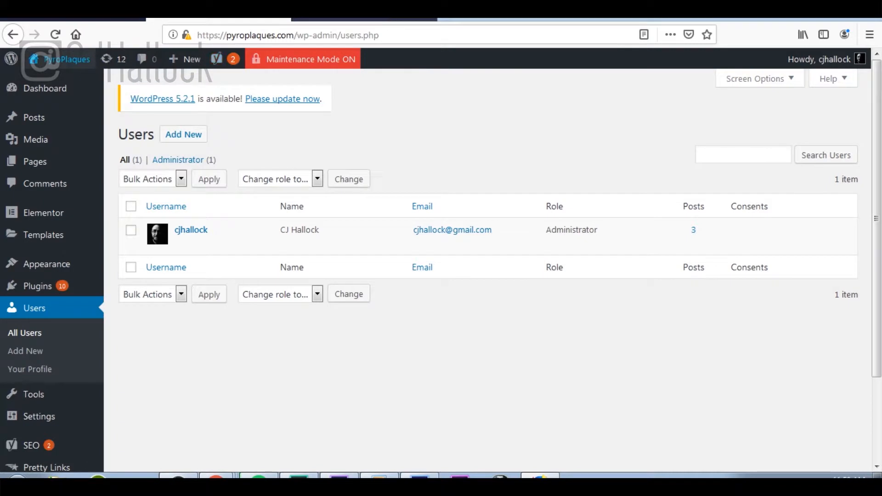
click(395, 19)
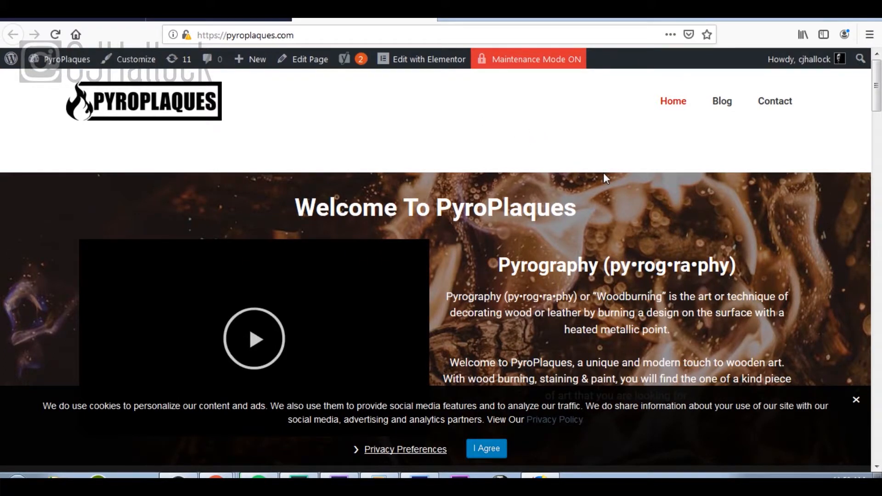
Step: Scroll the homepage from the intro video past the about story and gallery to the FAQ
scroll(603, 173, down, 3)
scroll(603, 172, up, 1)
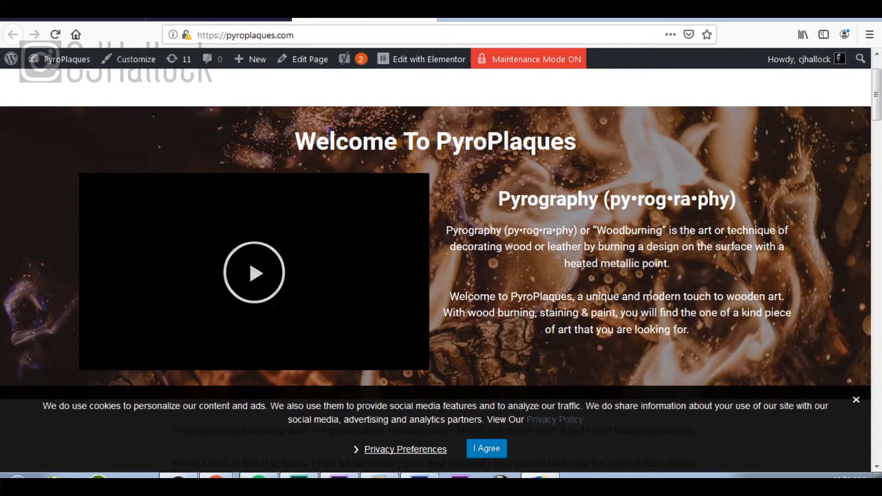
scroll(530, 247, down, 3)
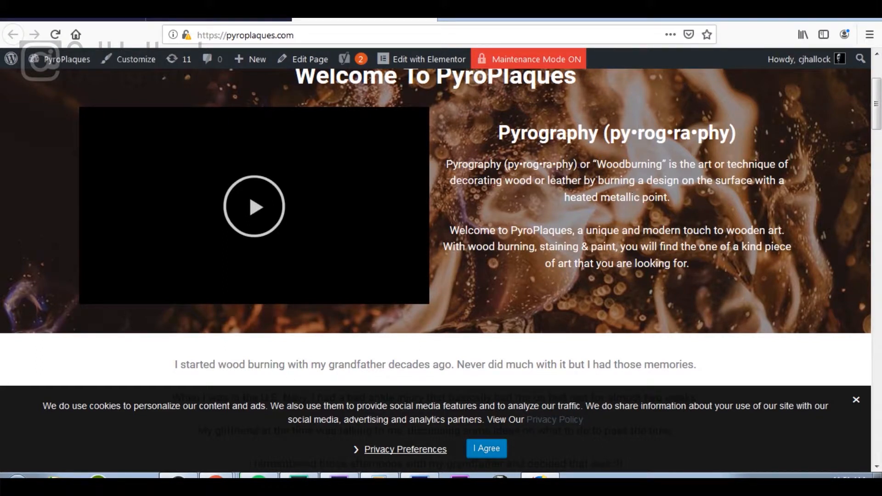
scroll(634, 202, down, 8)
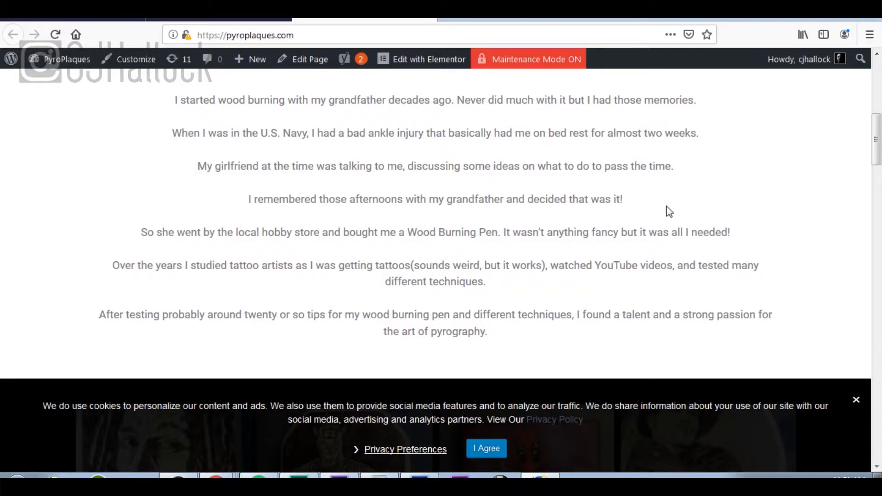
scroll(669, 211, down, 6)
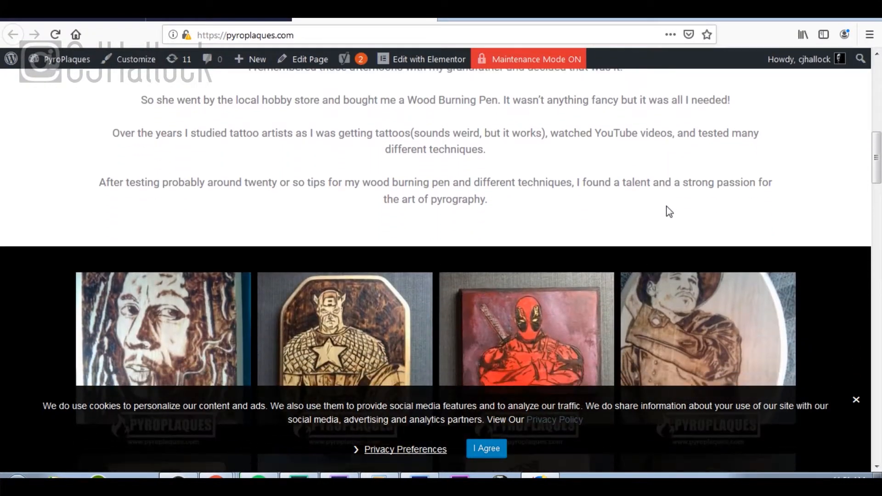
scroll(669, 212, down, 9)
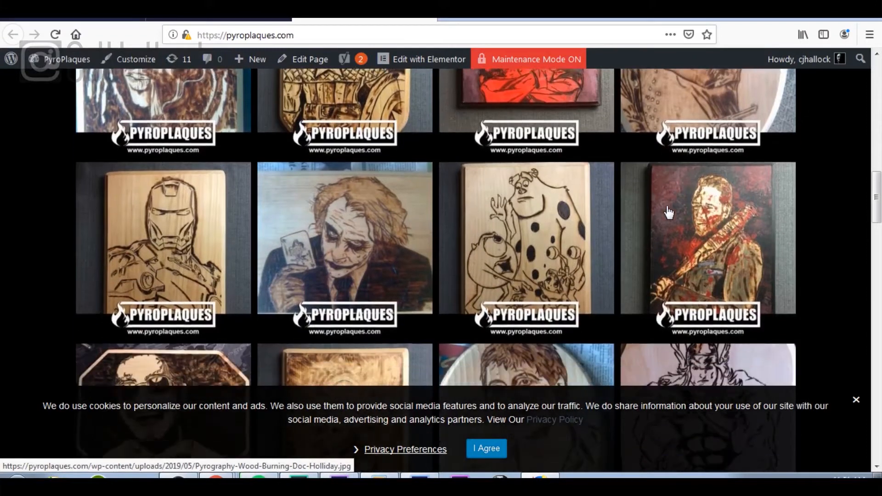
scroll(669, 211, down, 5)
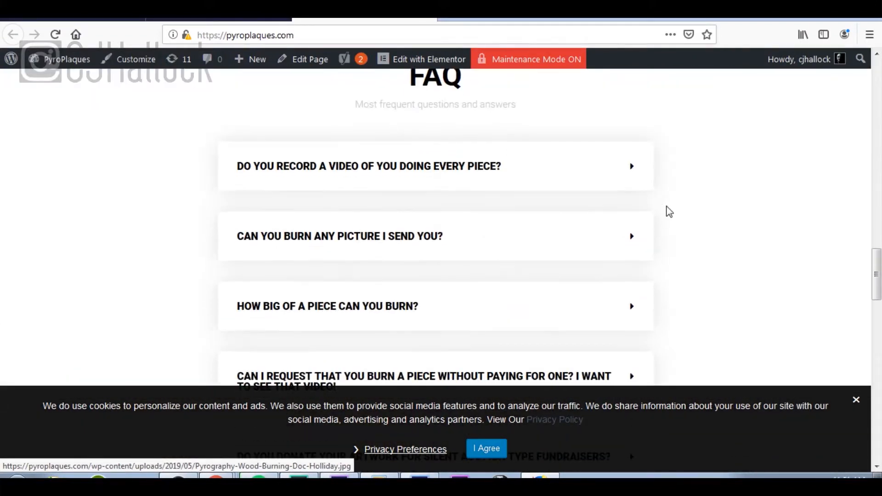
click(613, 176)
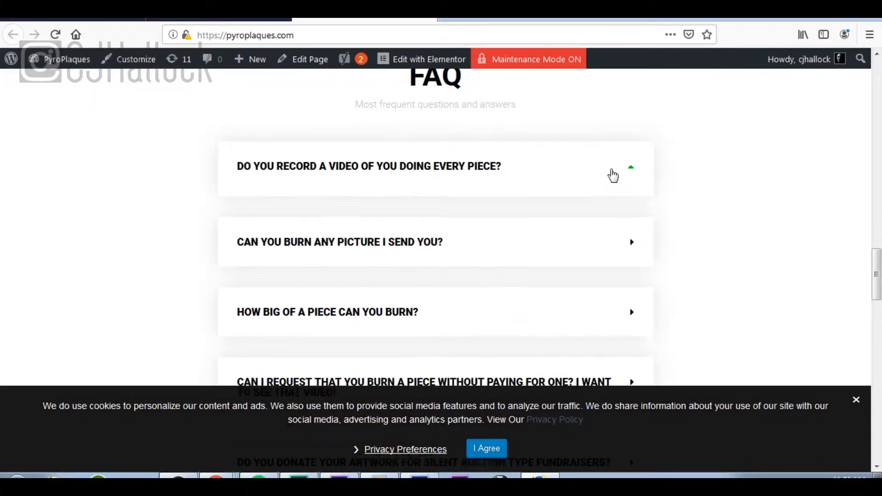
click(612, 176)
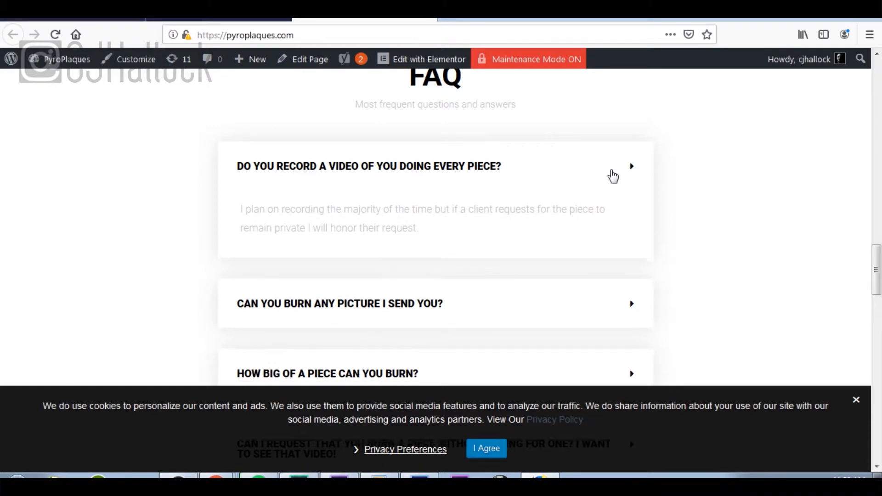
click(623, 250)
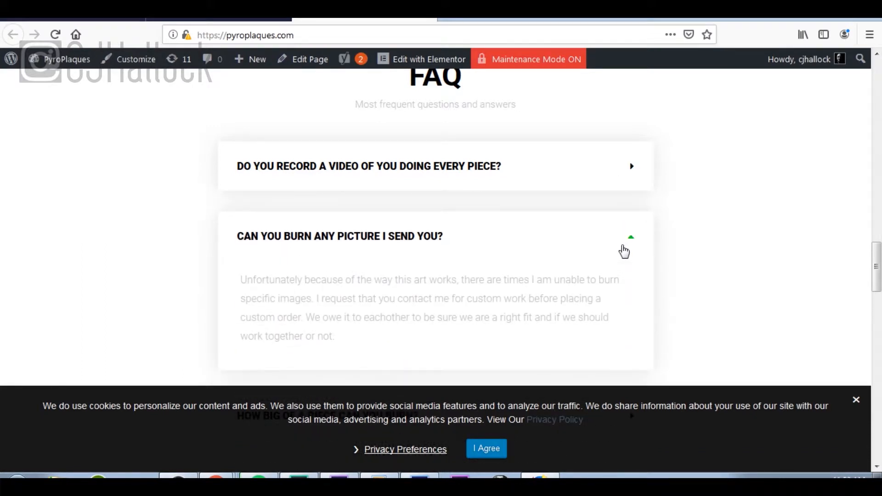
scroll(625, 250, down, 2)
click(627, 175)
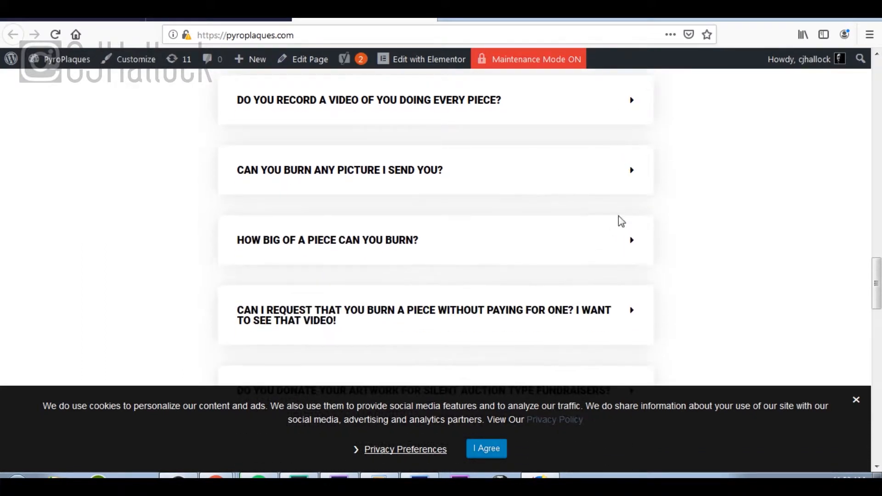
click(605, 248)
scroll(606, 248, down, 2)
scroll(606, 248, down, 6)
scroll(567, 235, up, 8)
click(605, 242)
click(627, 318)
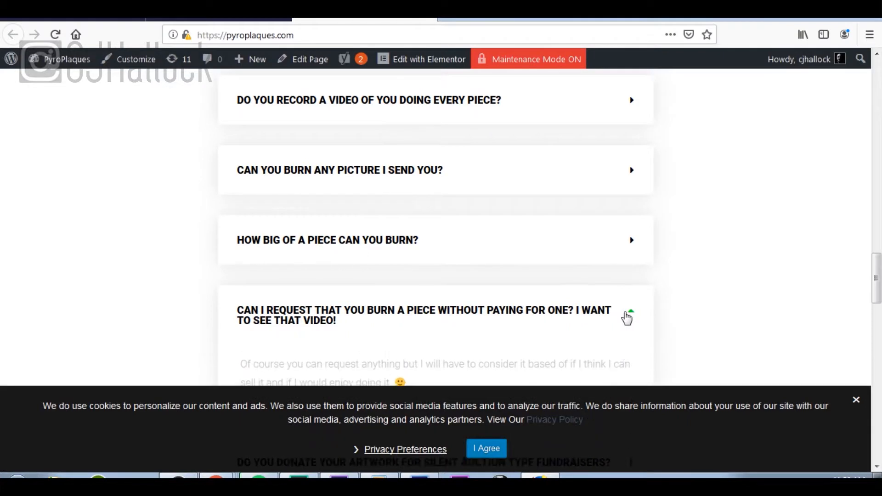
scroll(461, 261, down, 4)
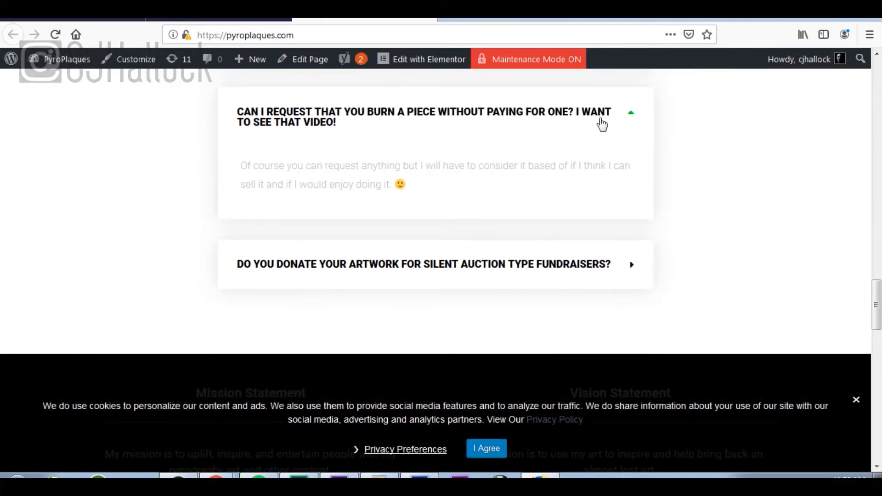
click(631, 114)
click(636, 195)
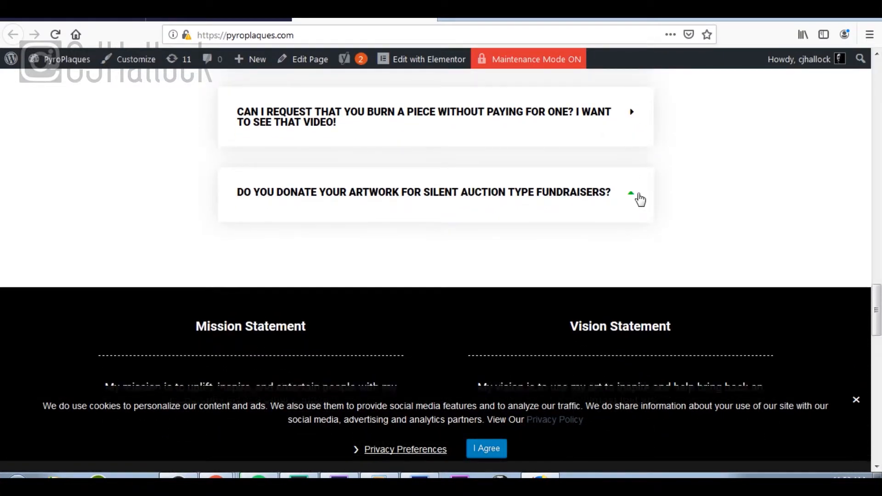
click(640, 199)
scroll(640, 200, down, 4)
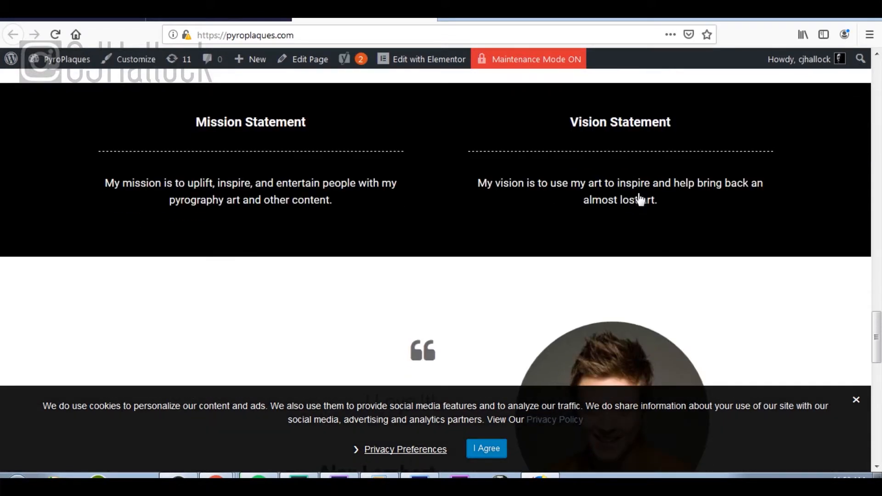
scroll(575, 174, down, 6)
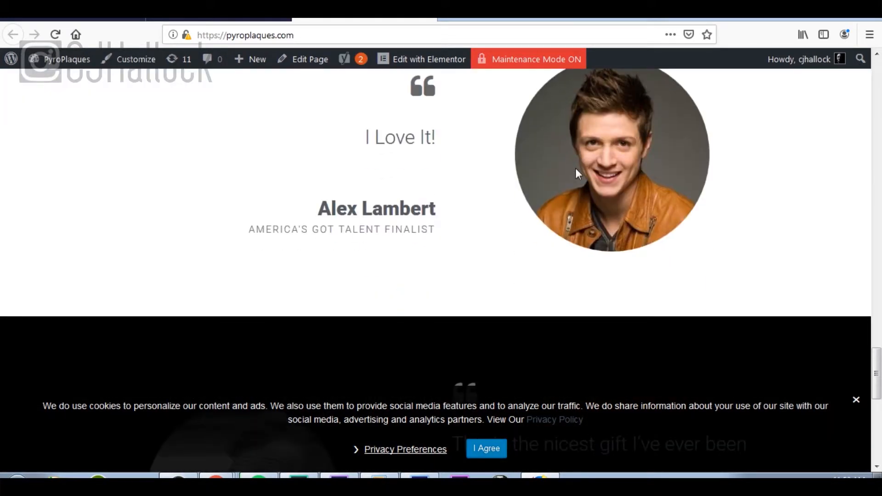
scroll(576, 170, down, 6)
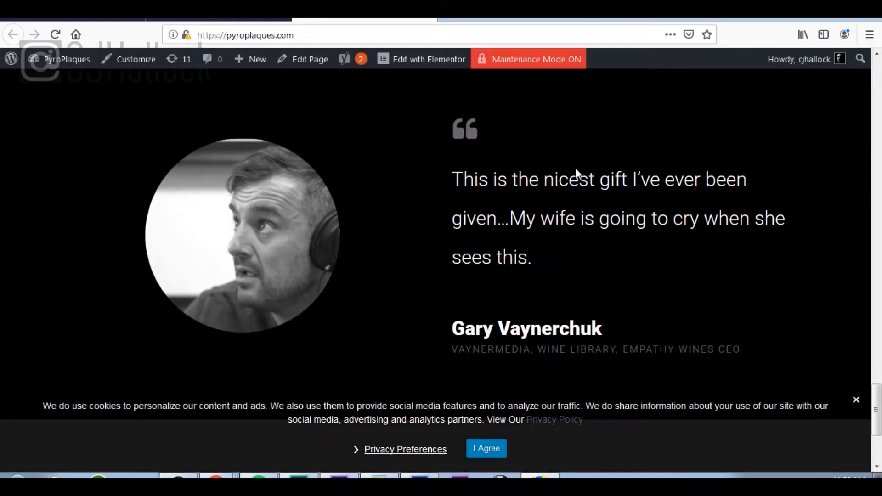
scroll(576, 169, down, 4)
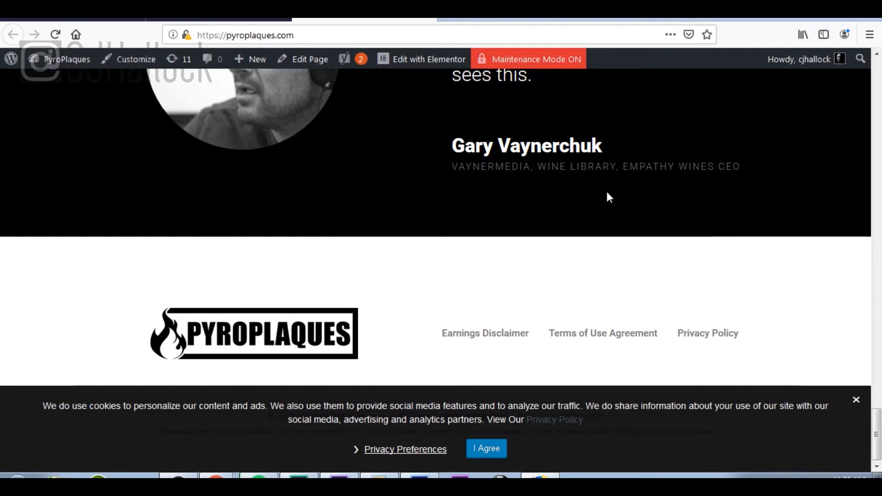
scroll(619, 189, up, 20)
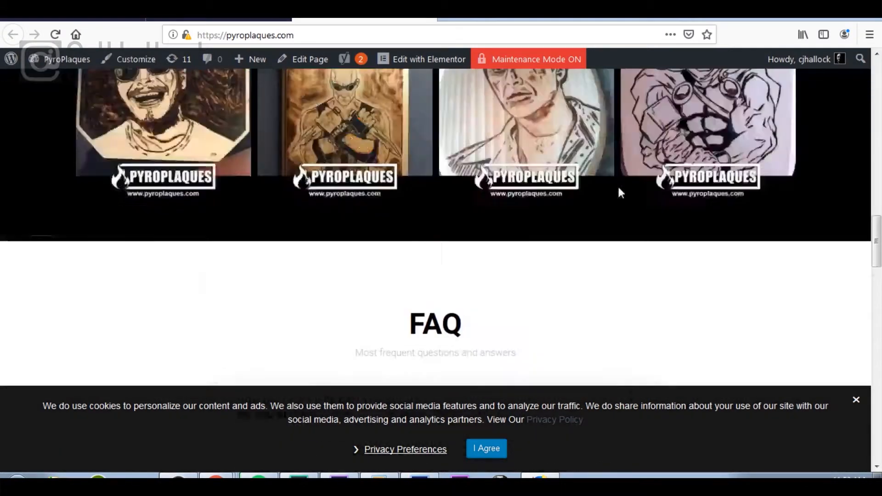
scroll(619, 187, up, 10)
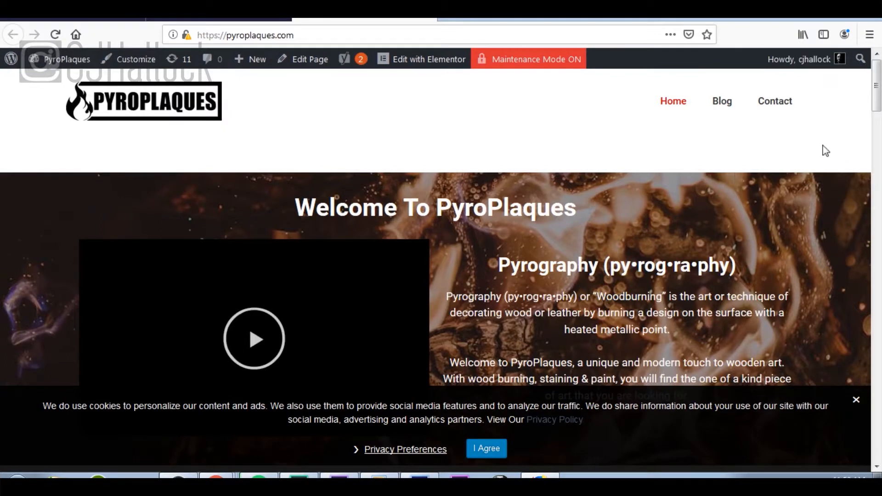
Step: Look over the Blog page, then move on to the Contact page
click(723, 107)
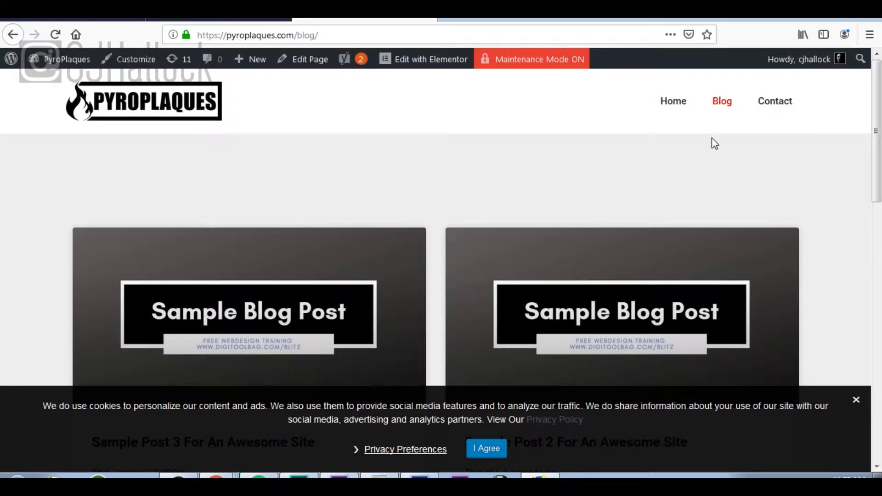
click(775, 104)
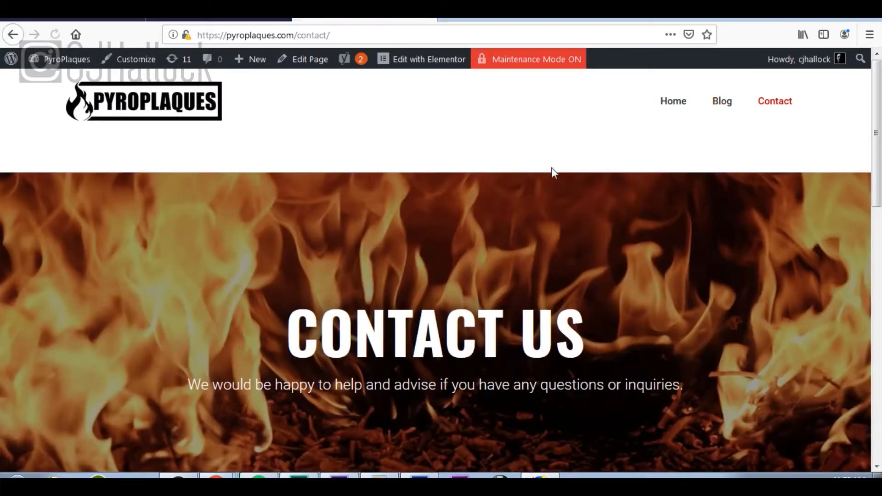
scroll(565, 194, down, 1)
scroll(565, 193, down, 10)
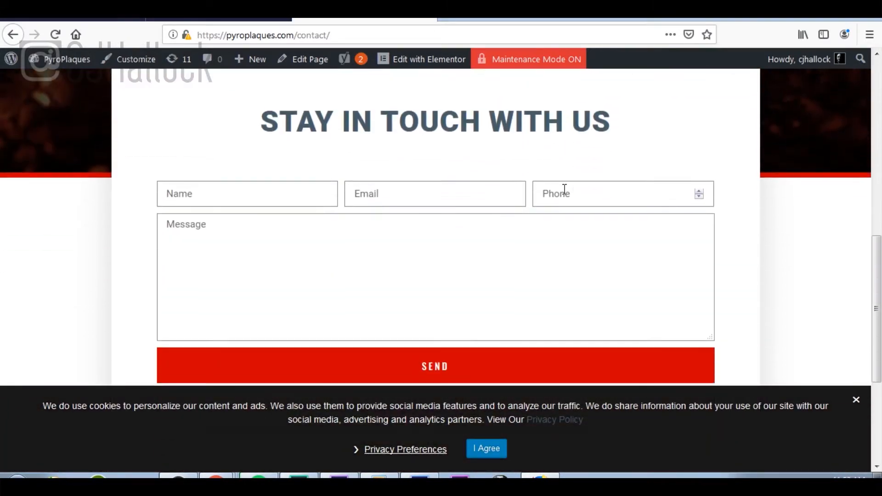
Step: Browse the contact form and footer, then return home via the PYROPLAQUES logo
scroll(565, 189, down, 3)
scroll(564, 190, up, 6)
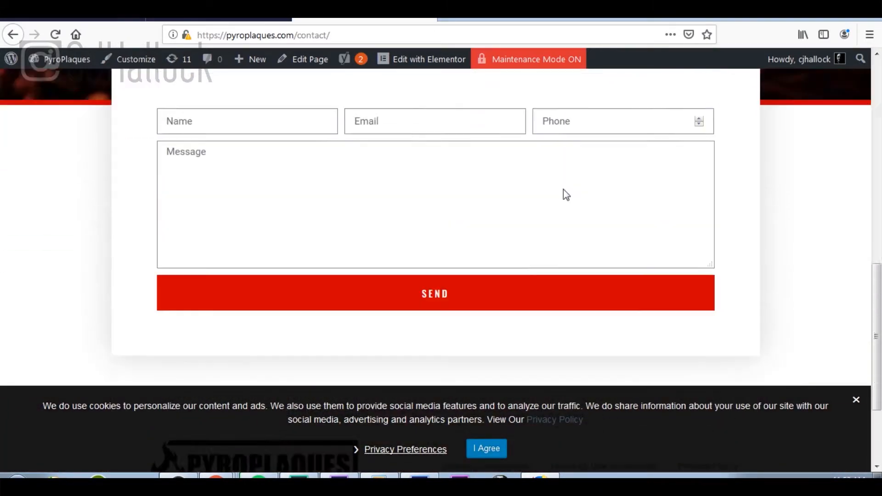
scroll(565, 189, down, 6)
scroll(565, 189, up, 4)
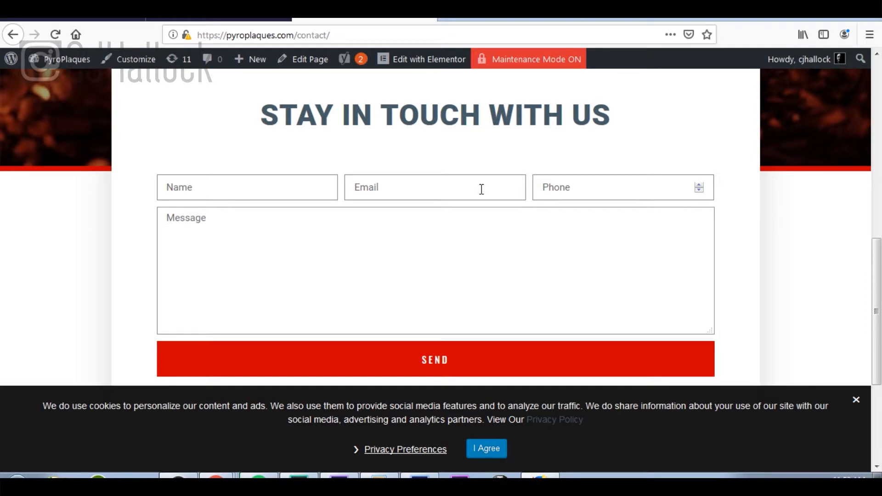
scroll(481, 189, down, 4)
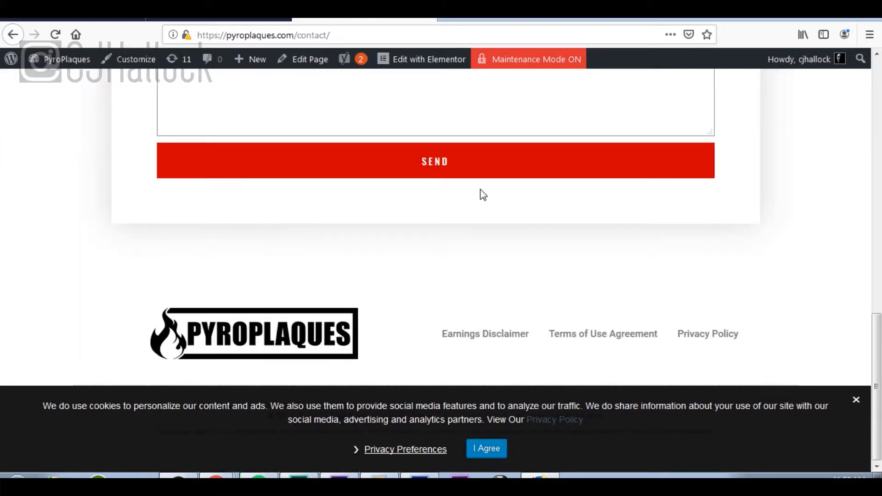
scroll(483, 194, up, 10)
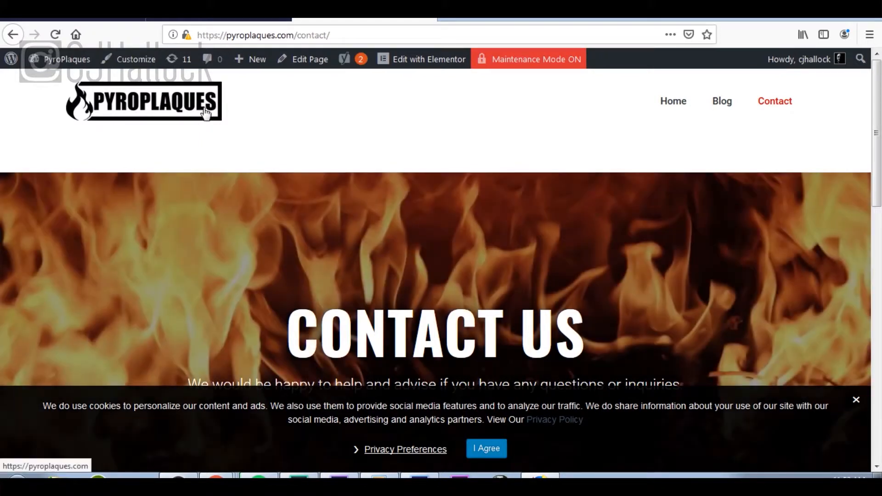
click(202, 112)
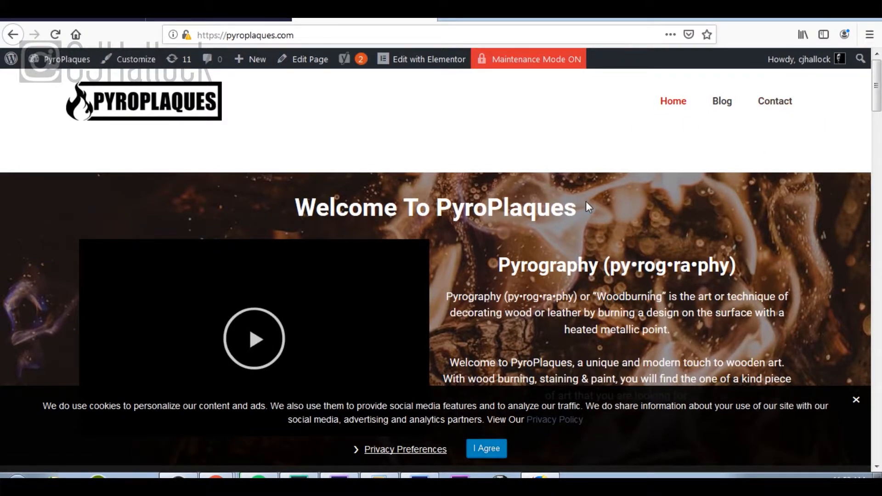
Step: Scroll the homepage once more, then toggle 'Double Check Your Content' in the checklist
scroll(586, 201, down, 5)
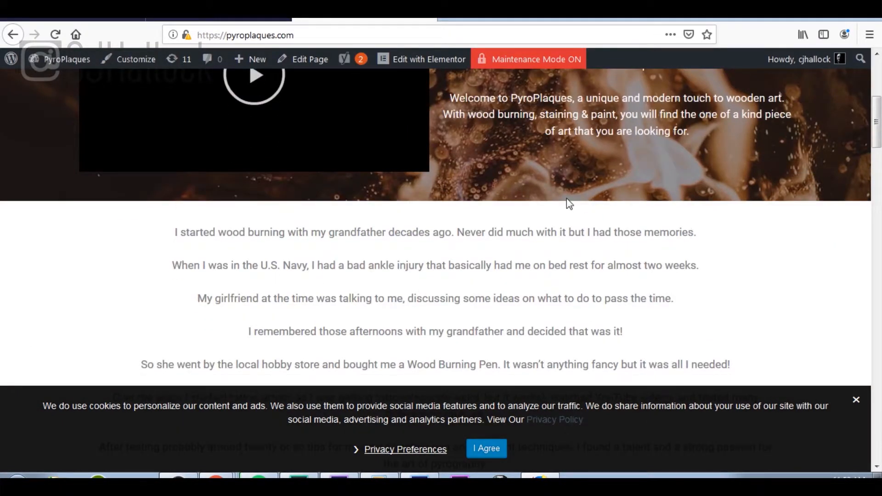
scroll(567, 203, up, 6)
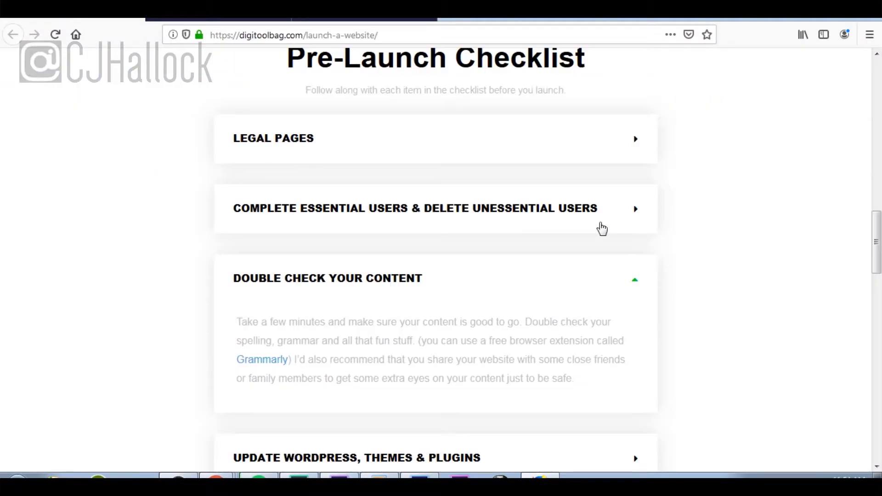
click(637, 285)
Step: Expand the 'Update WordPress, Themes & Plugins' checklist step, then return to the pyroplaques.com tab
scroll(638, 287, down, 3)
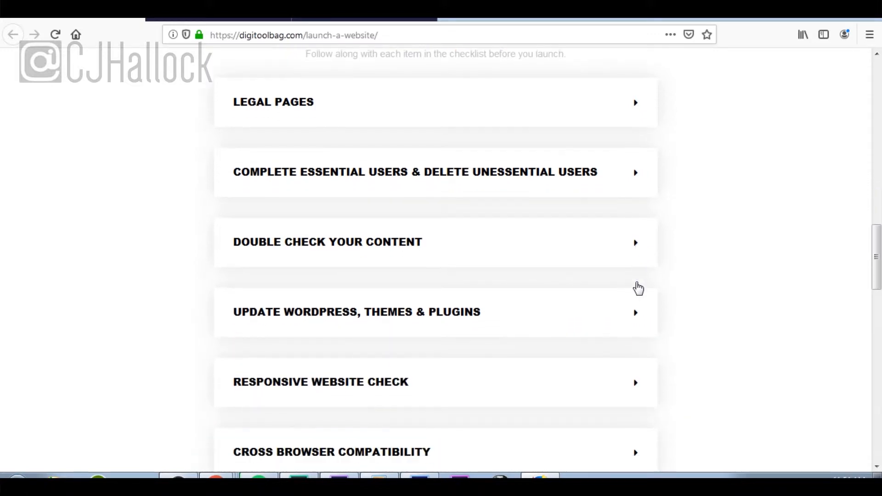
click(637, 284)
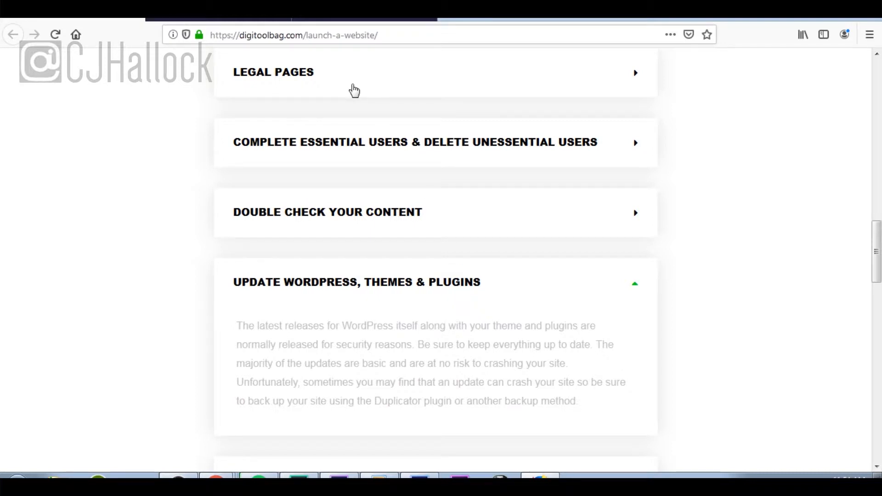
click(335, 18)
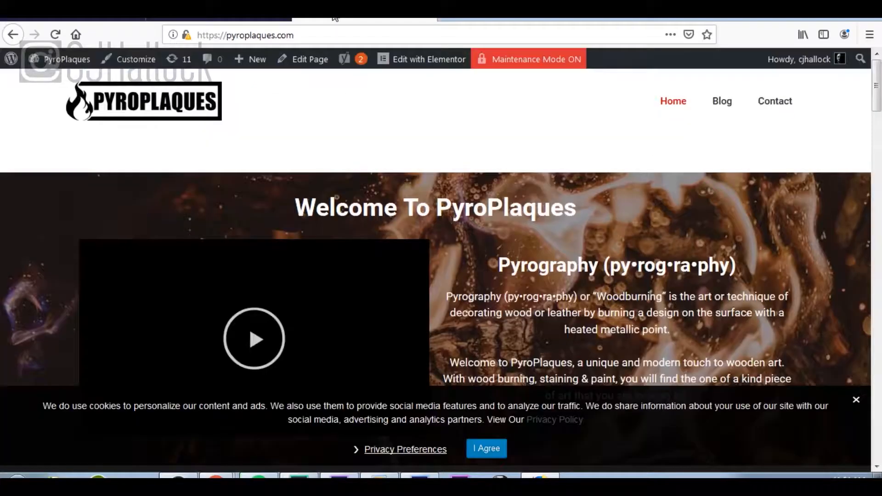
Step: Open the updates link in a new tab and go to Dashboard > Updates in the admin area
right_click(181, 59)
click(234, 69)
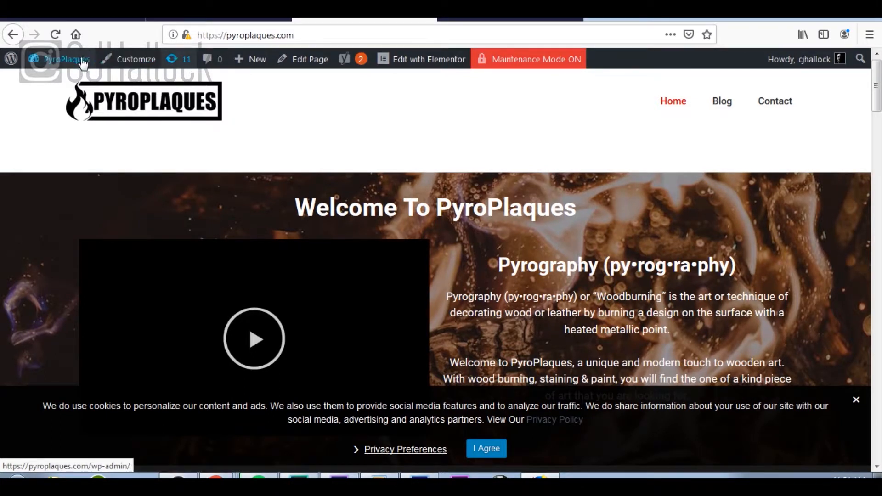
click(174, 56)
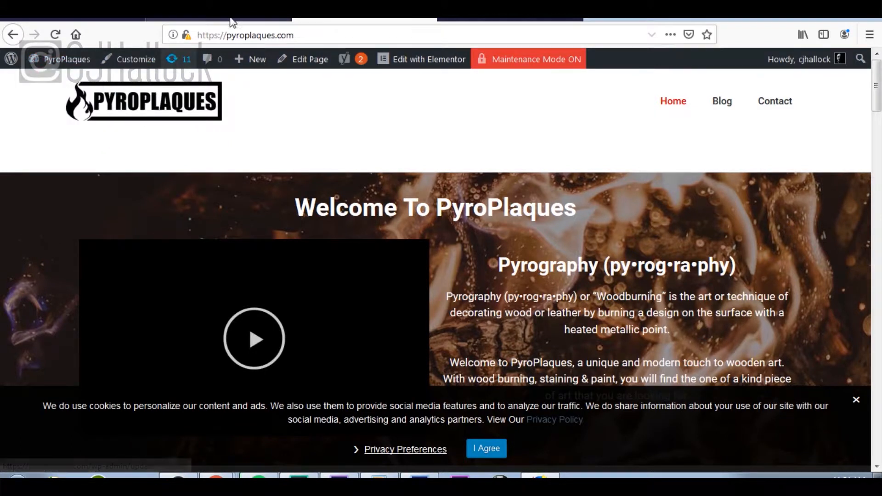
mouse_move(56, 92)
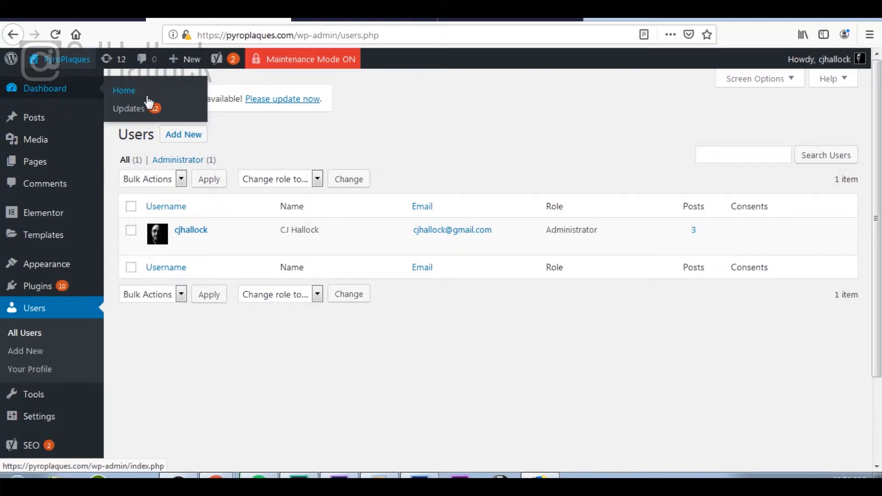
click(144, 111)
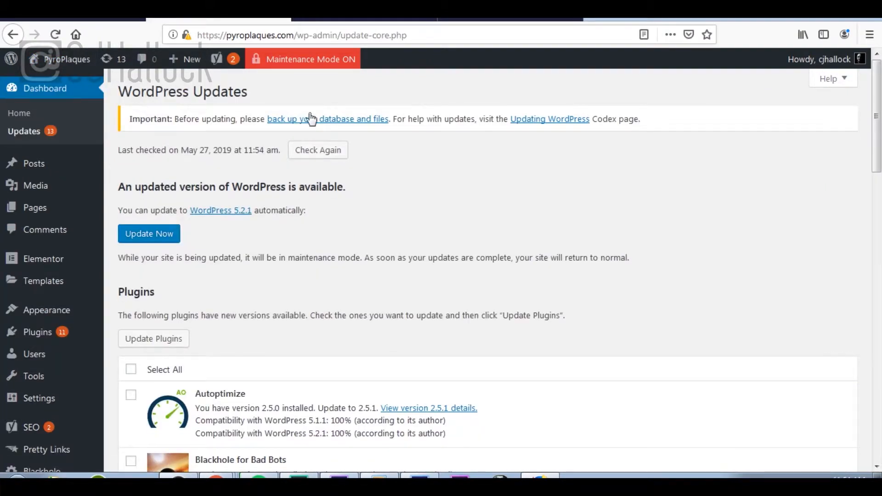
Step: Review pending updates, including Yoast SEO 11.2.1 and Twenty Nineteen 1.3 to 1.4, then bring up Appearance > Themes link options
scroll(421, 198, down, 4)
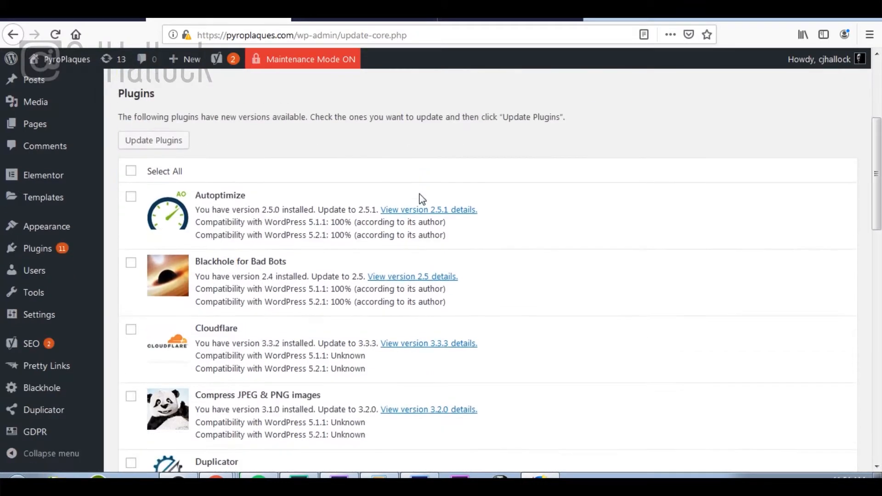
scroll(421, 198, down, 7)
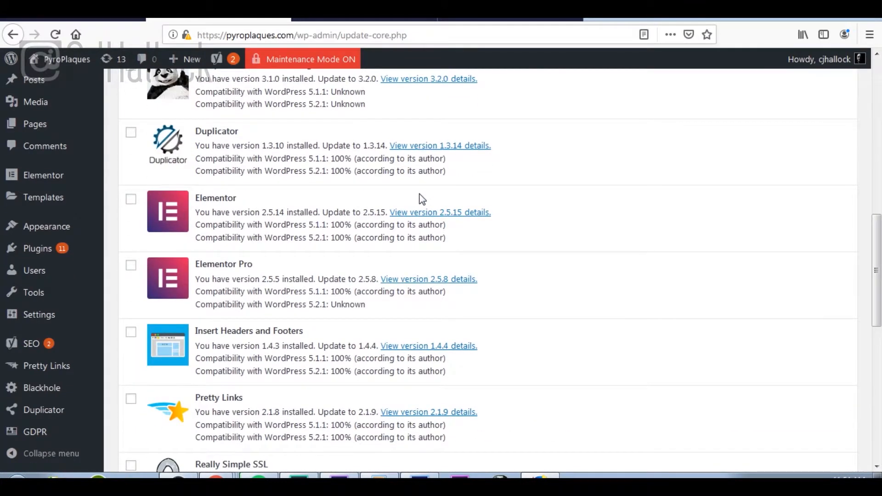
scroll(422, 199, down, 8)
scroll(422, 198, down, 2)
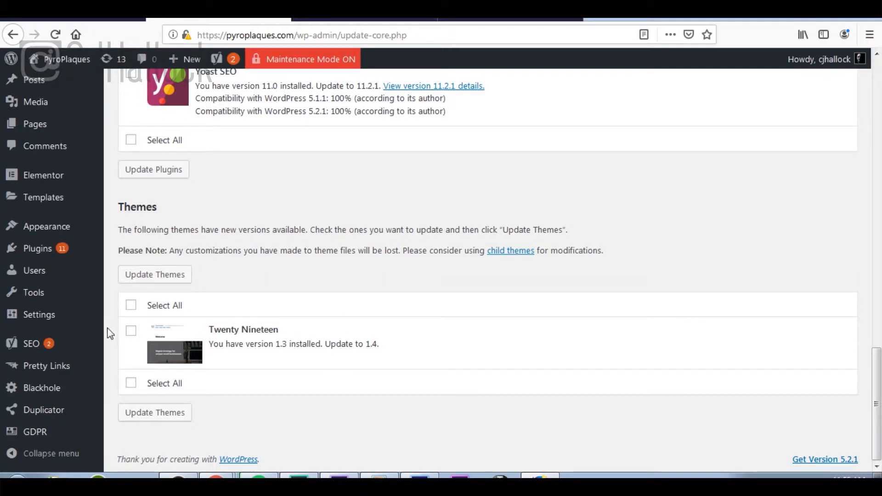
mouse_move(84, 238)
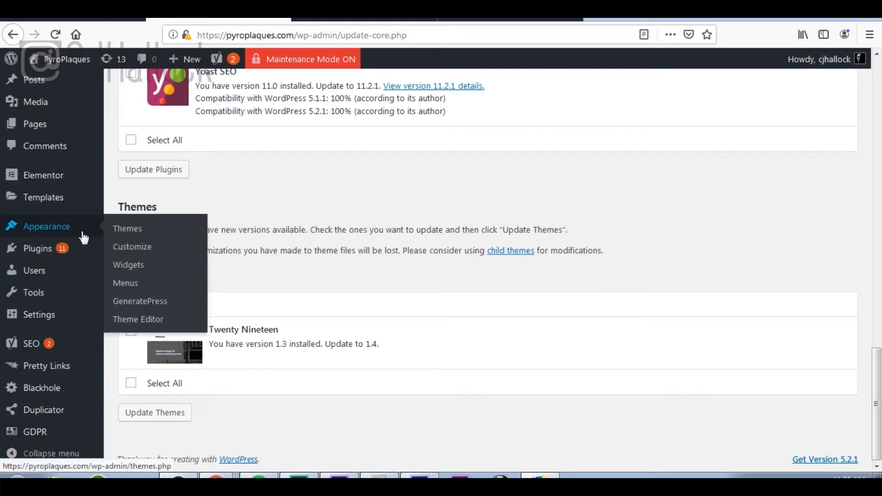
right_click(133, 228)
Step: Delete the Twenty Nineteen theme, leaving GeneratePress 2.2.2 as the only installed theme
click(175, 234)
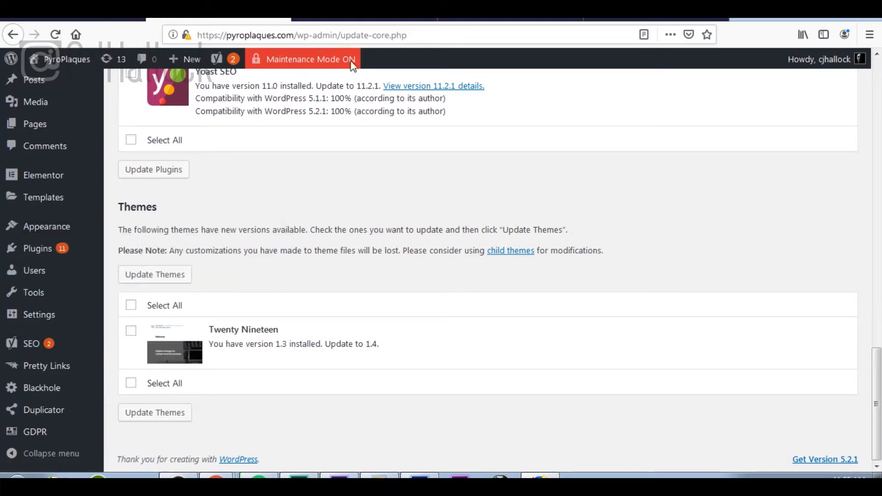
click(385, 21)
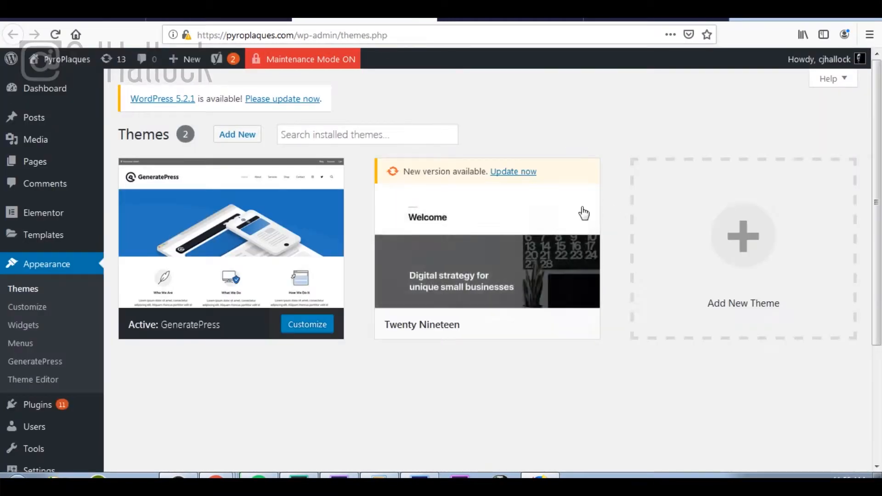
click(564, 211)
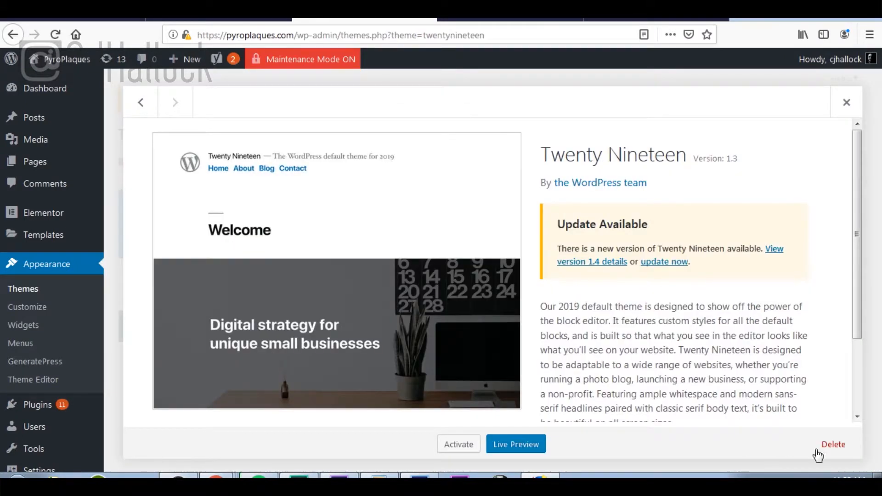
click(839, 451)
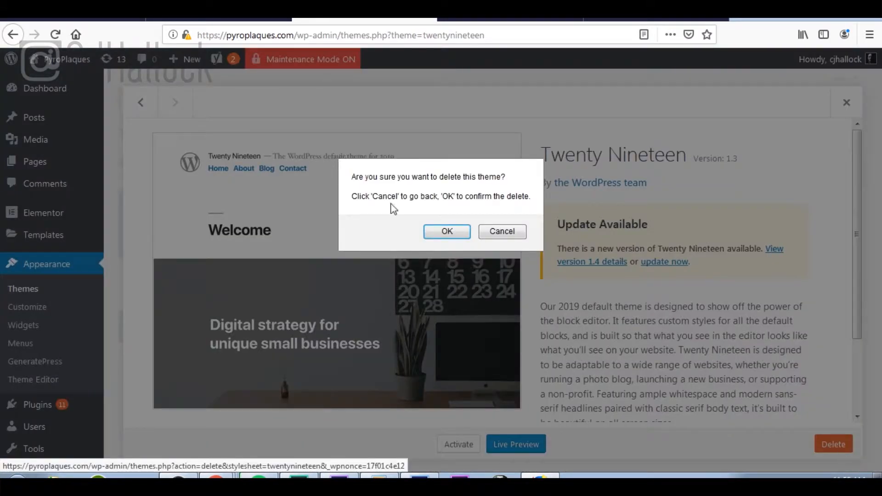
click(447, 231)
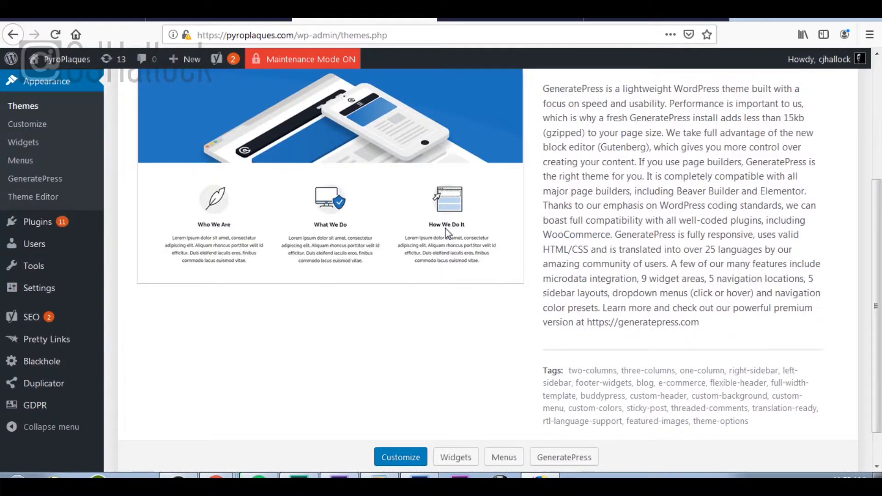
scroll(559, 205, up, 4)
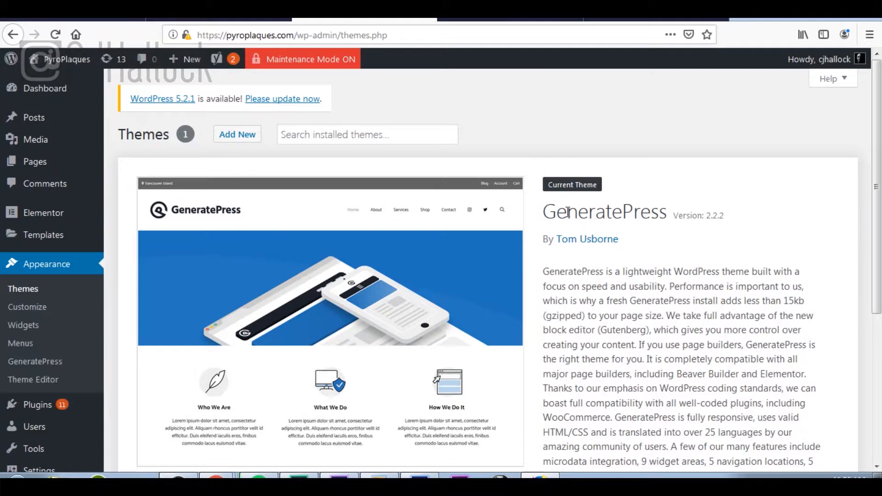
scroll(568, 212, down, 4)
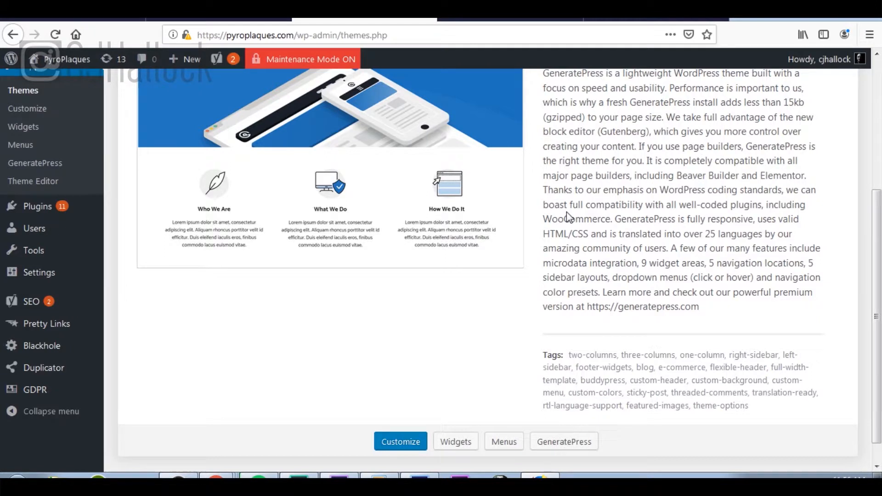
scroll(567, 211, up, 5)
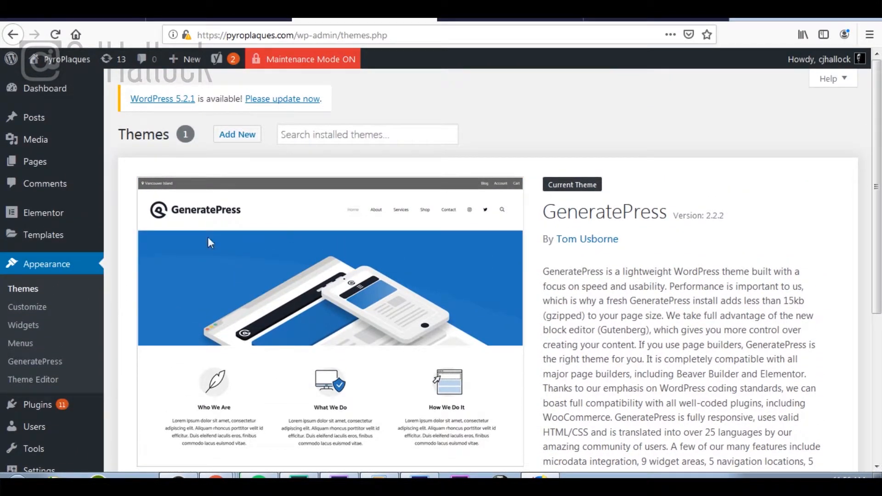
Step: Open Dashboard > Updates from the toolbar and scan the plugin list, e.g. Autoptimize 2.5.0 to 2.5.1
click(114, 59)
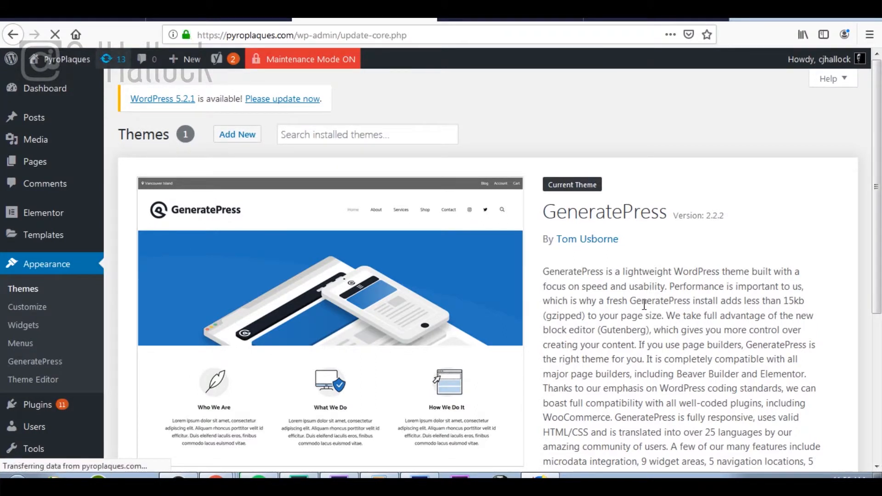
scroll(640, 304, down, 5)
scroll(641, 304, down, 5)
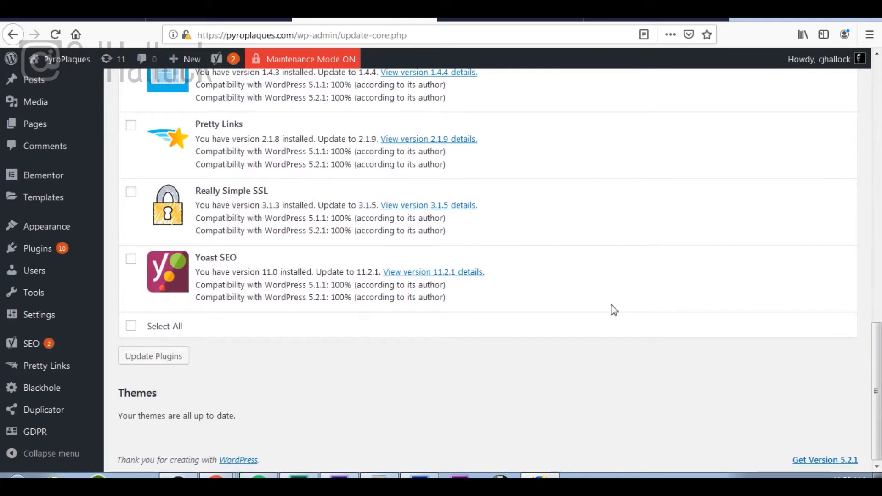
scroll(670, 323, up, 7)
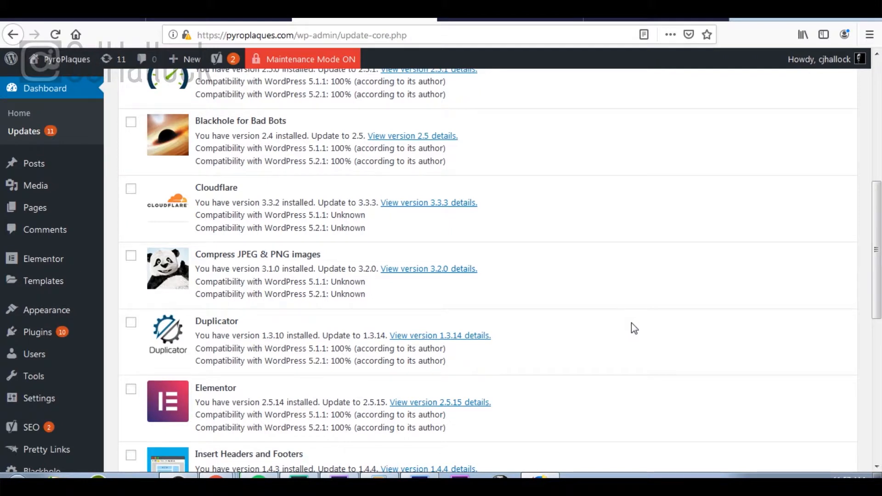
scroll(631, 323, up, 3)
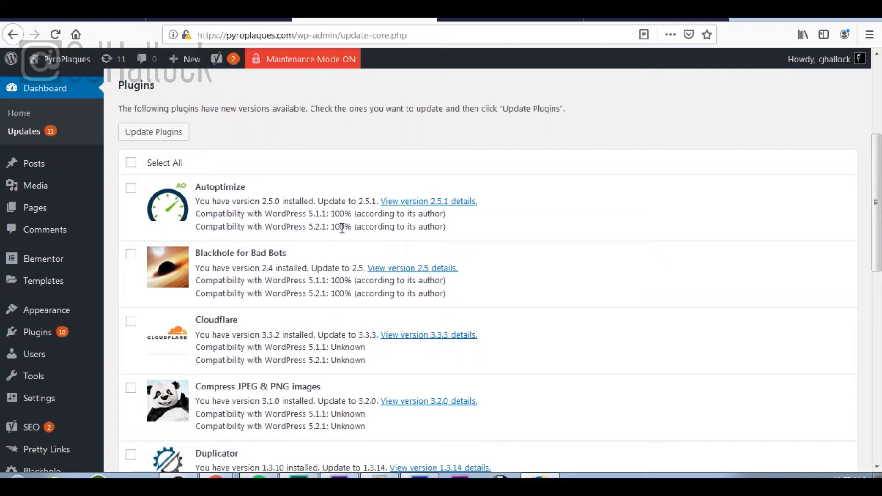
Step: Select Autoptimize and Blackhole for Bad Bots for updating, leaving Cloudflare unchecked
click(131, 188)
scroll(240, 238, down, 1)
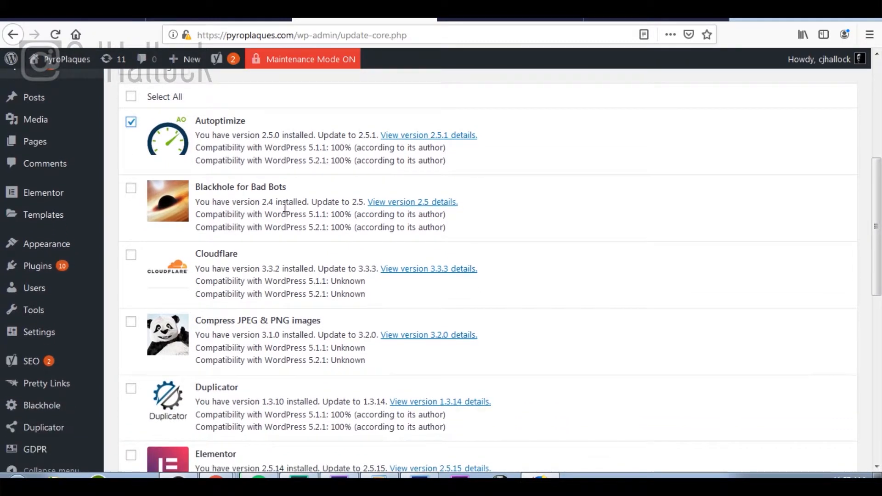
click(131, 188)
scroll(299, 216, down, 3)
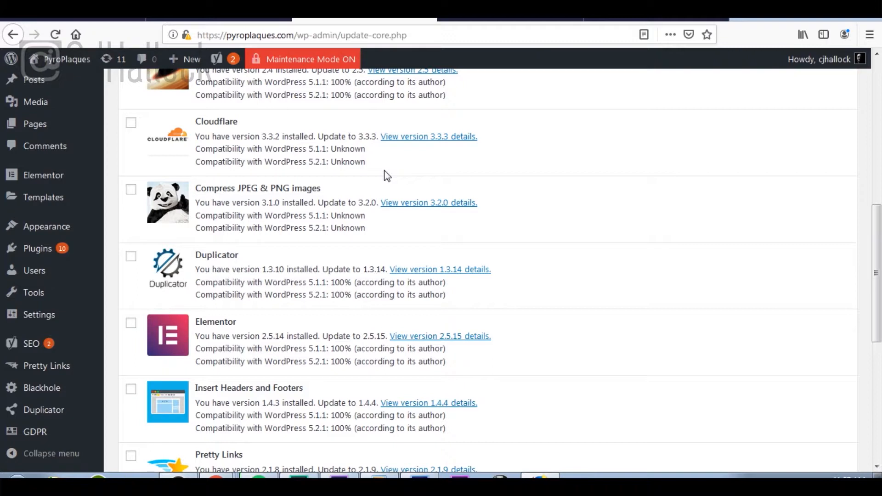
click(132, 125)
click(132, 125)
scroll(131, 130, up, 5)
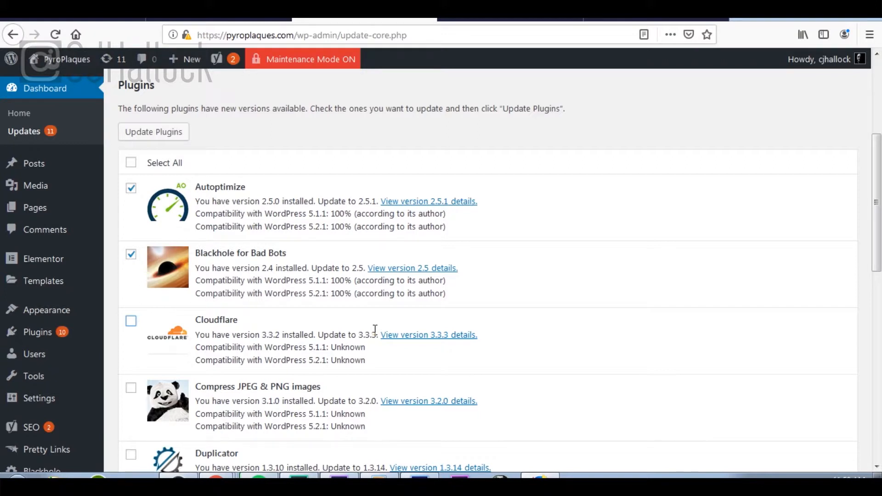
scroll(375, 329, down, 3)
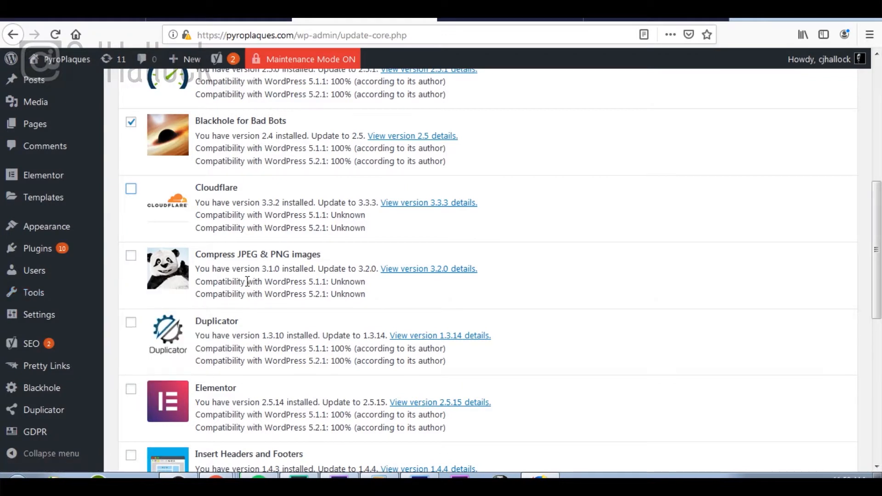
Step: Select Compress JPEG & PNG images, Duplicator, Elementor, Insert Headers and Footers, Pretty Links, Really Simple SSL and Yoast SEO, then run Update Plugins
click(132, 258)
scroll(292, 273, down, 3)
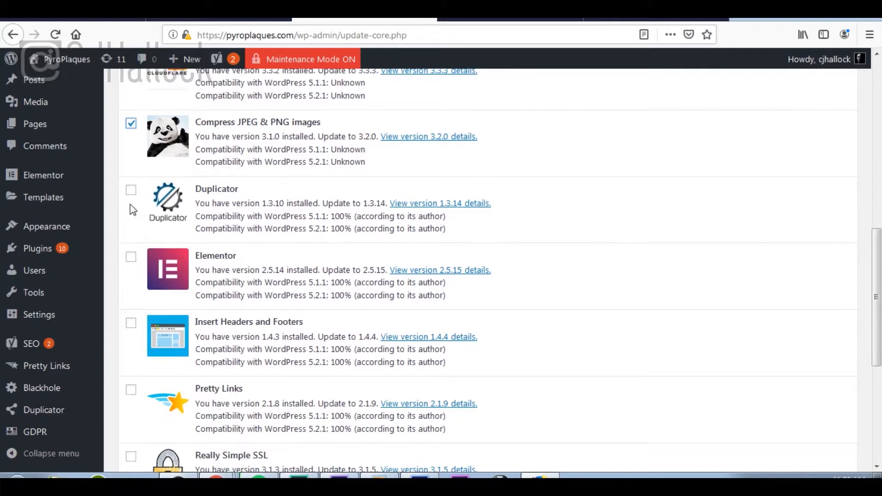
click(131, 191)
click(133, 260)
scroll(134, 269, down, 3)
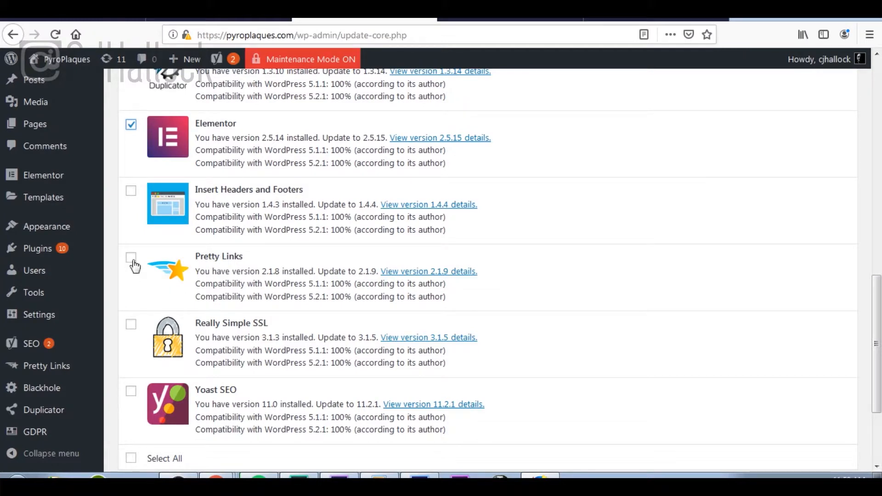
click(132, 191)
click(132, 262)
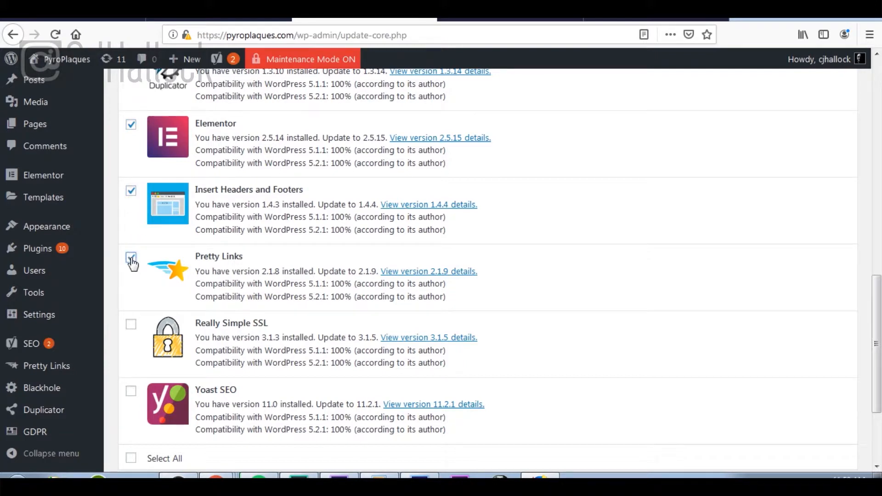
click(132, 326)
scroll(132, 324, down, 3)
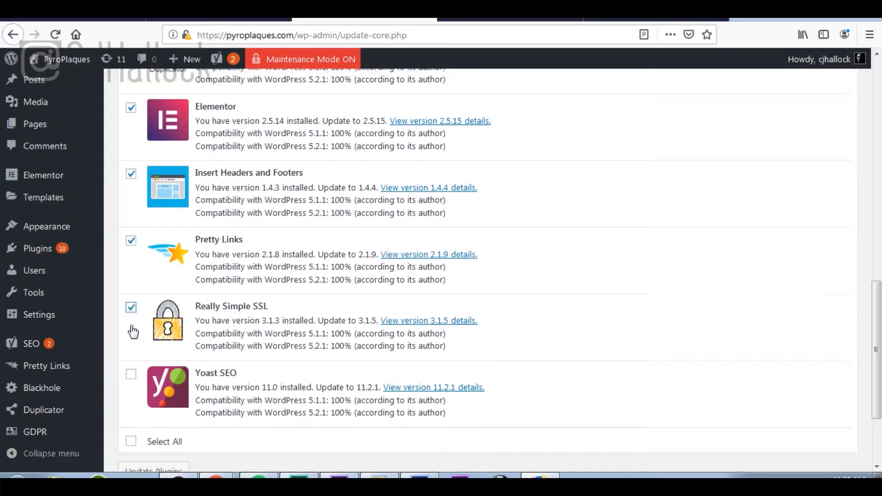
click(132, 260)
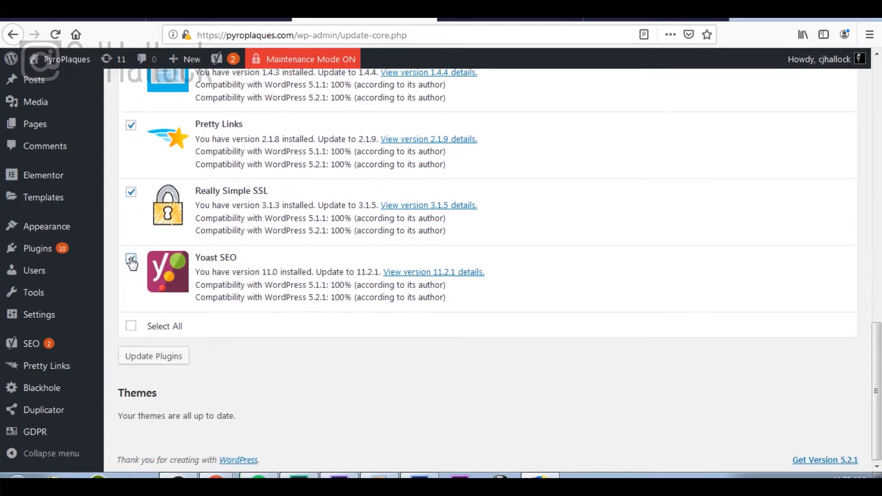
click(178, 357)
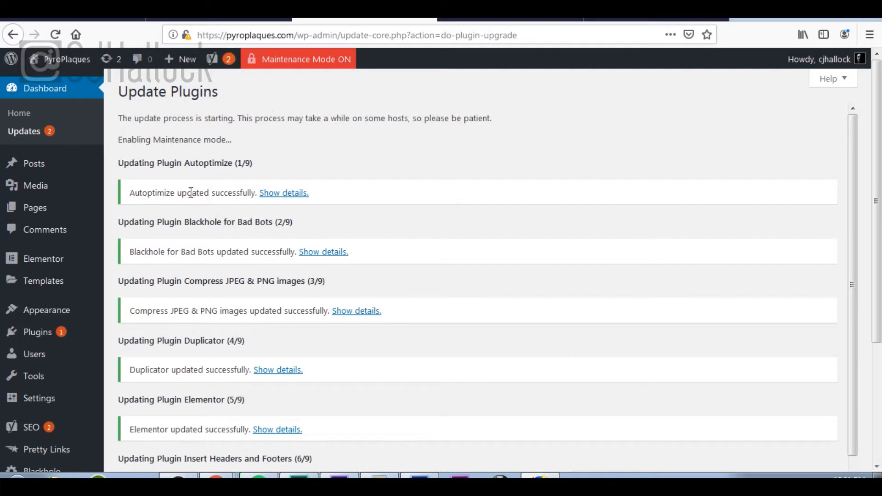
Step: After all nine plugin updates finish, return to the WordPress Updates page, leaving only Cloudflare pending
scroll(240, 177, down, 1)
scroll(244, 182, down, 2)
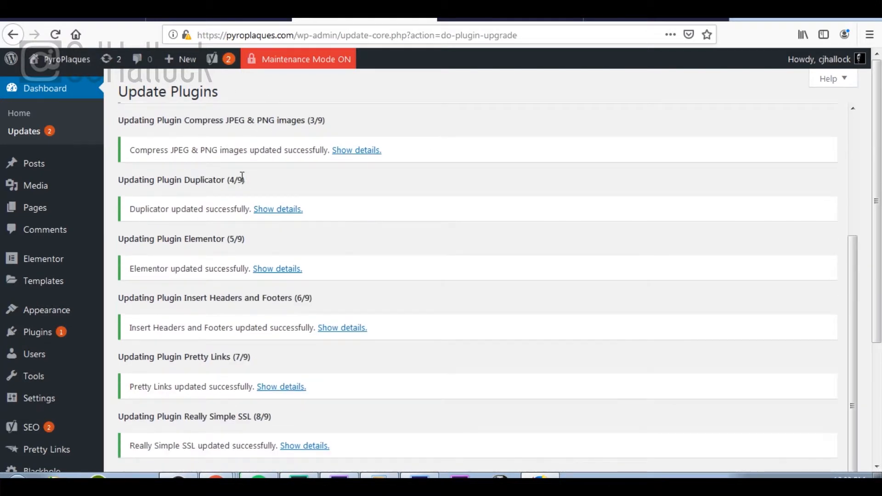
scroll(252, 417, down, 3)
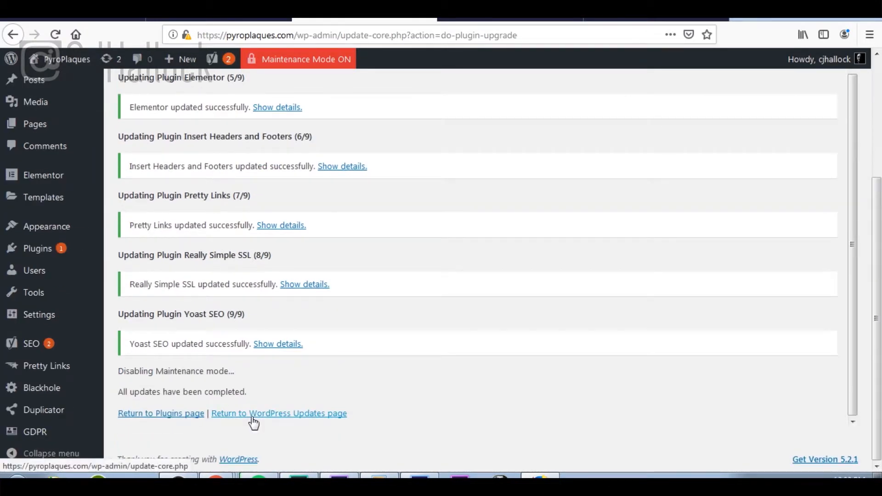
click(278, 419)
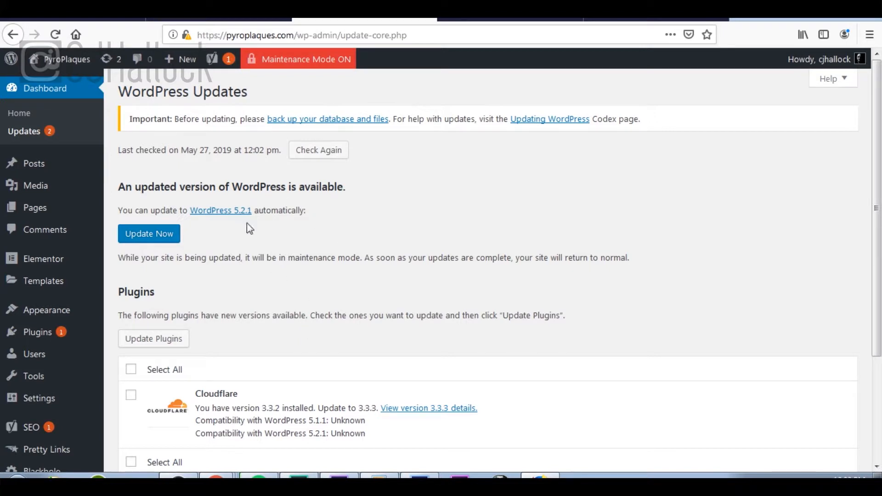
Step: Review the remaining updates, where only Cloudflare is still pending, and go to the installed list
scroll(227, 364, down, 3)
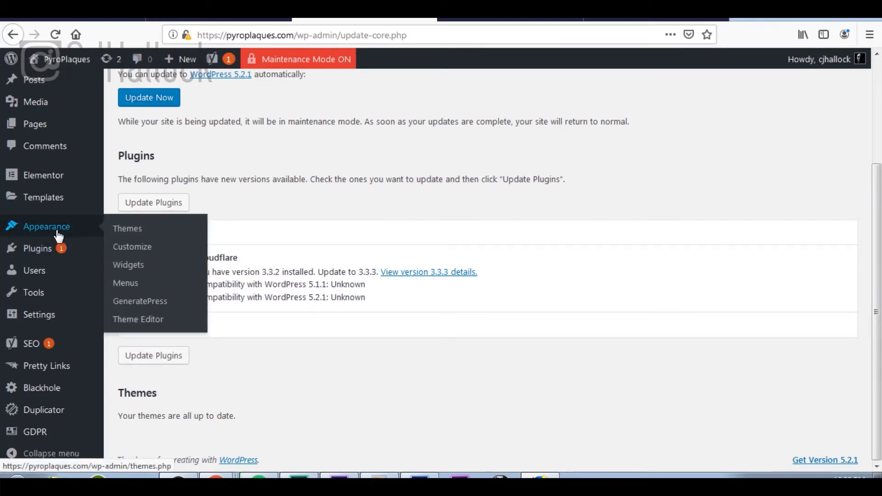
click(55, 255)
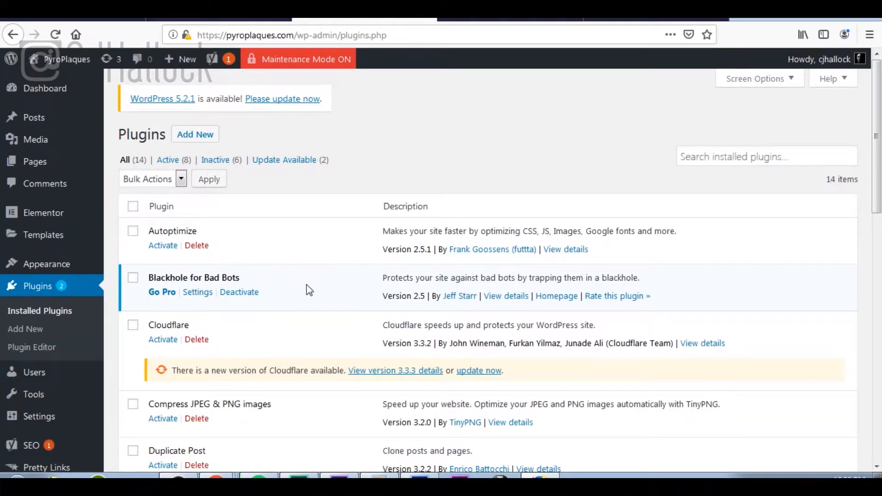
Step: Delete the inactive Cloudflare 3.3.2 plugin and its data, leaving 13 plugins installed
click(196, 340)
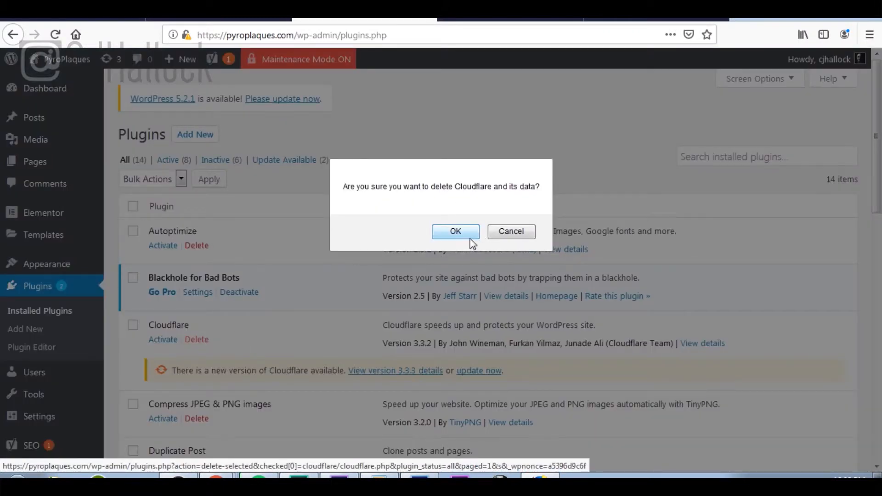
click(456, 231)
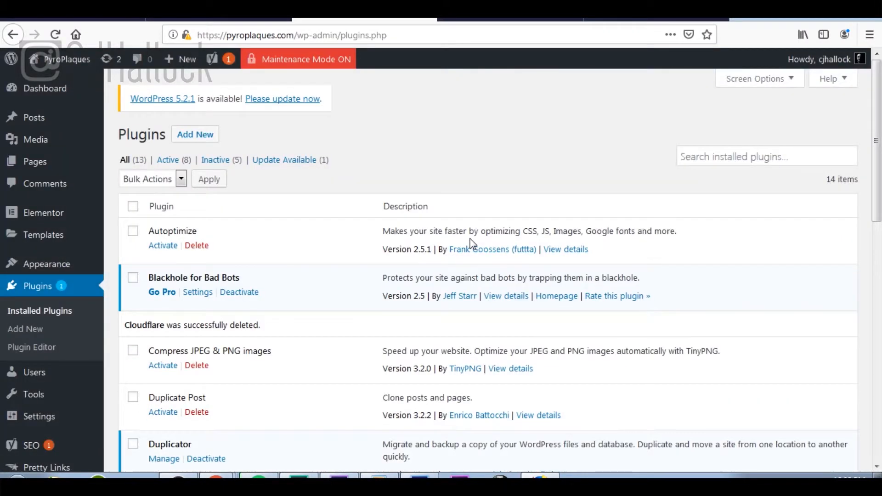
scroll(470, 244, down, 7)
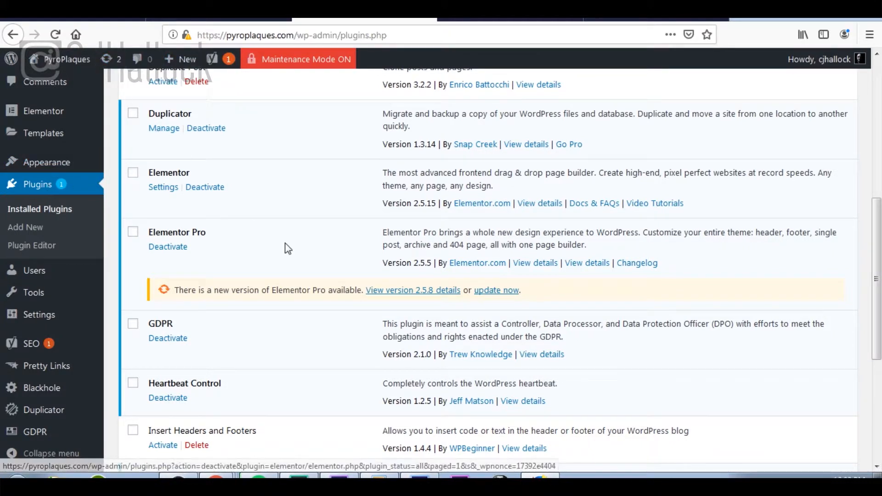
Step: Update Elementor Pro to version 2.5.8 and check the plugins list afterward
click(494, 291)
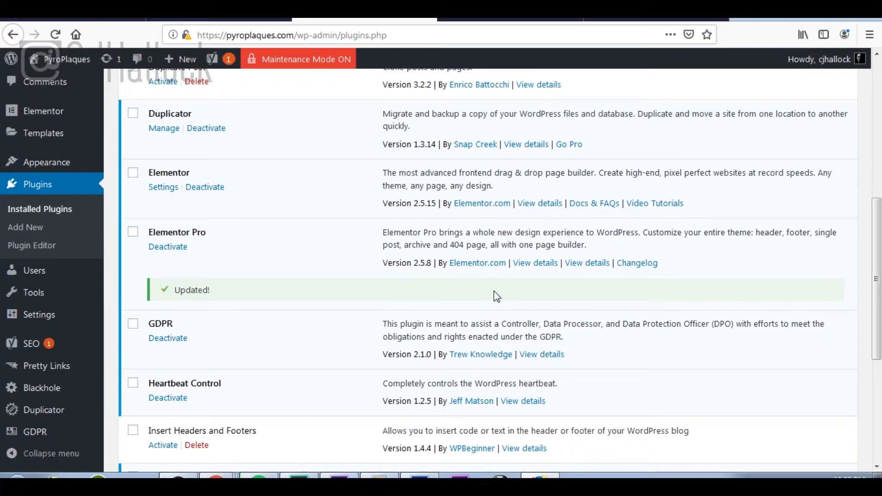
scroll(392, 267, down, 4)
scroll(391, 267, down, 1)
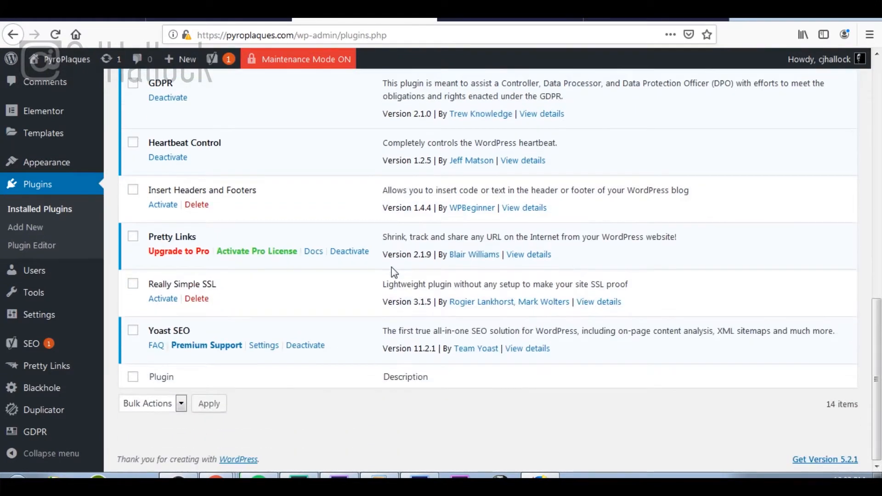
scroll(391, 266, up, 5)
scroll(391, 266, down, 5)
scroll(235, 250, up, 10)
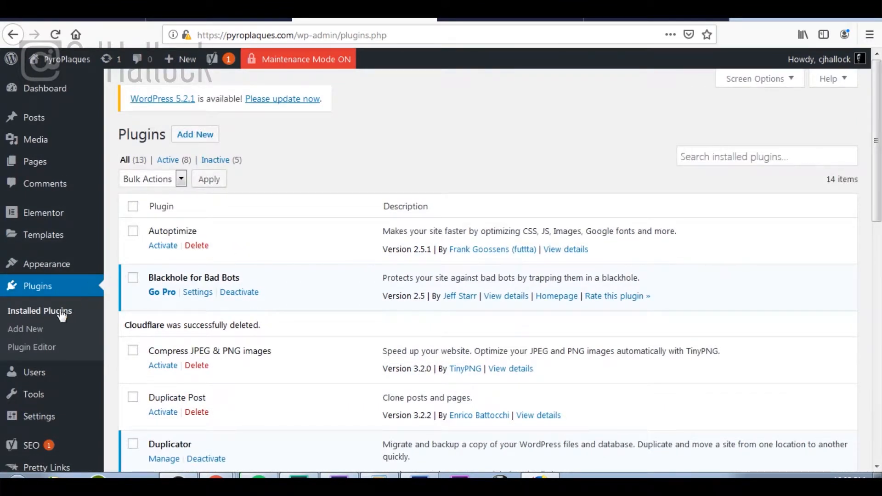
Step: Install the WordPress 5.2.1 core update, then return to the Dashboard and launch checklist
click(107, 58)
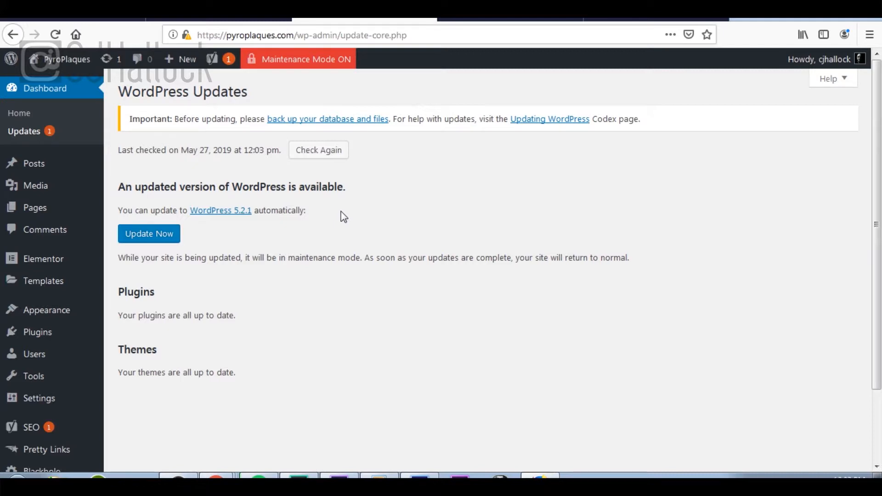
click(169, 238)
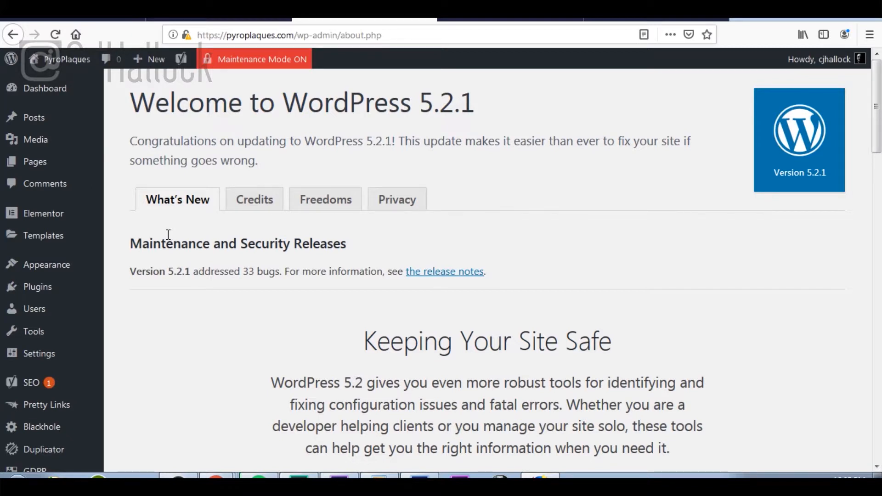
click(66, 91)
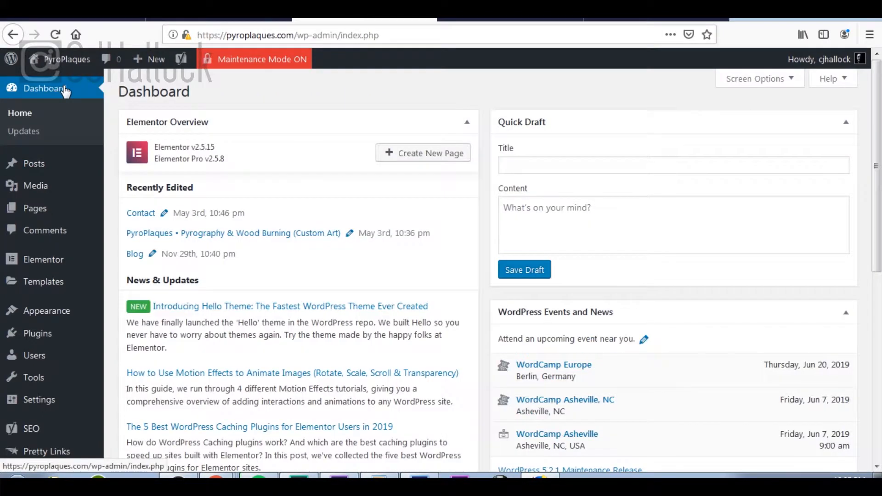
click(83, 19)
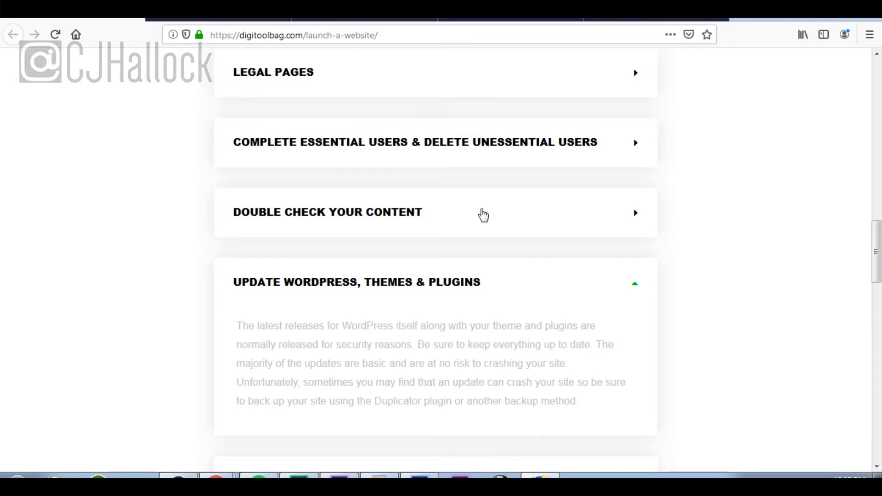
Step: Collapse 'Update WordPress, Themes & Plugins', expand 'Responsive Website Check', then return to WordPress Updates
click(622, 287)
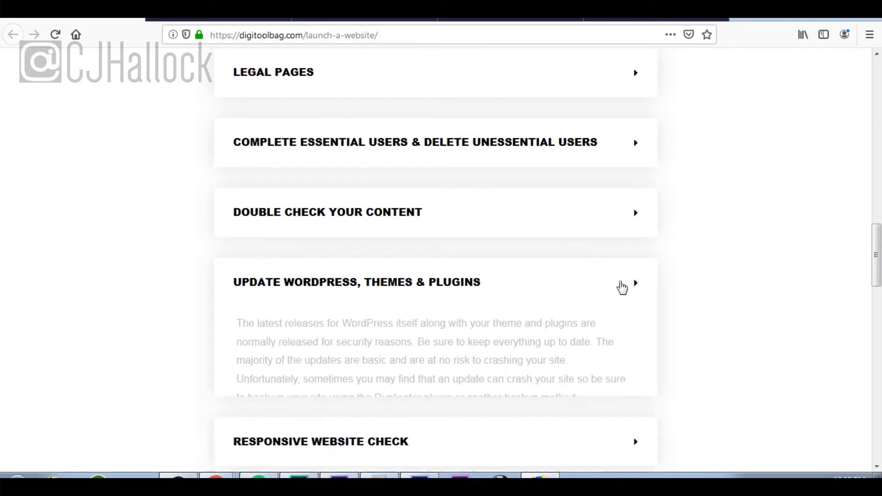
scroll(622, 287, down, 2)
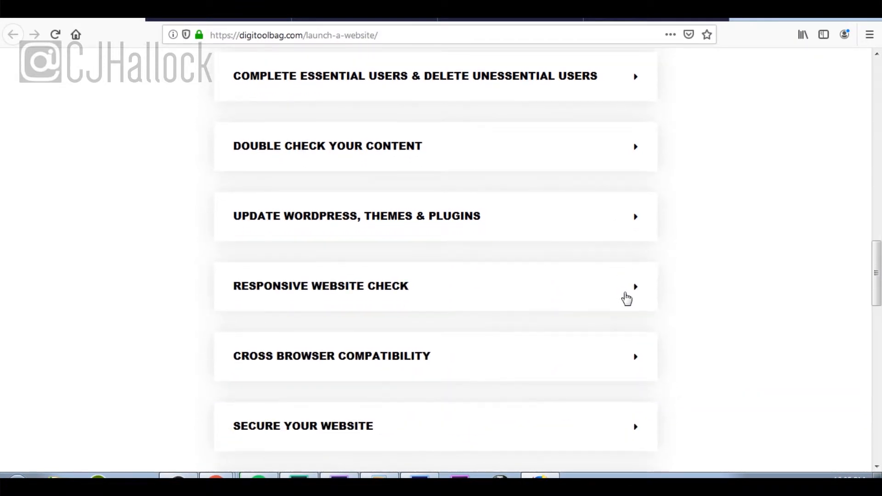
click(627, 299)
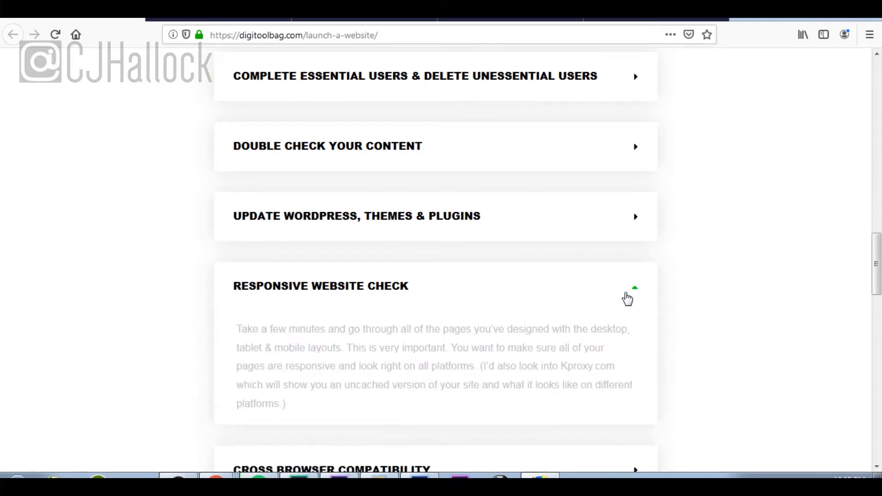
scroll(628, 297, down, 3)
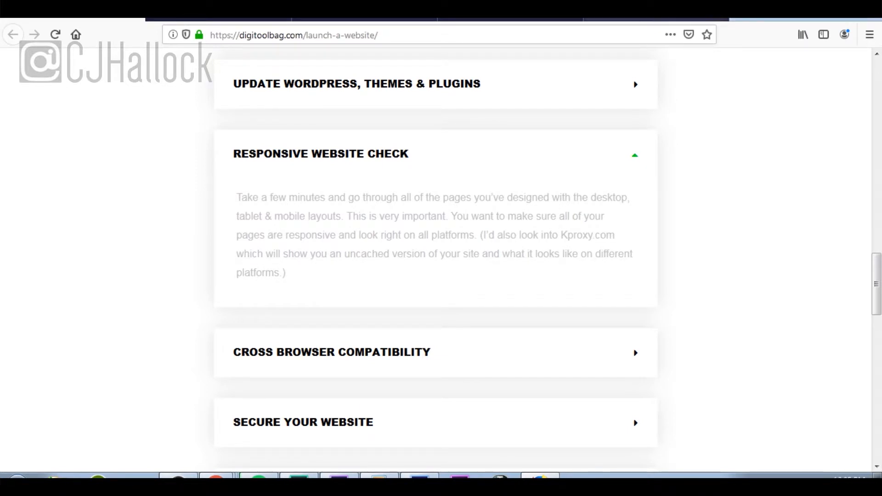
click(642, 19)
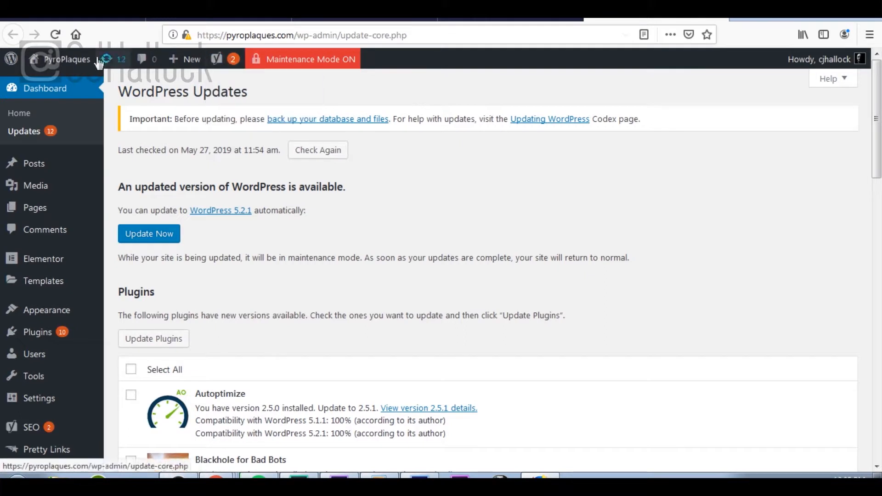
Step: Open the live PyroPlaques homepage from Visit Site in a new tab and switch to it
mouse_move(84, 67)
right_click(58, 85)
click(94, 89)
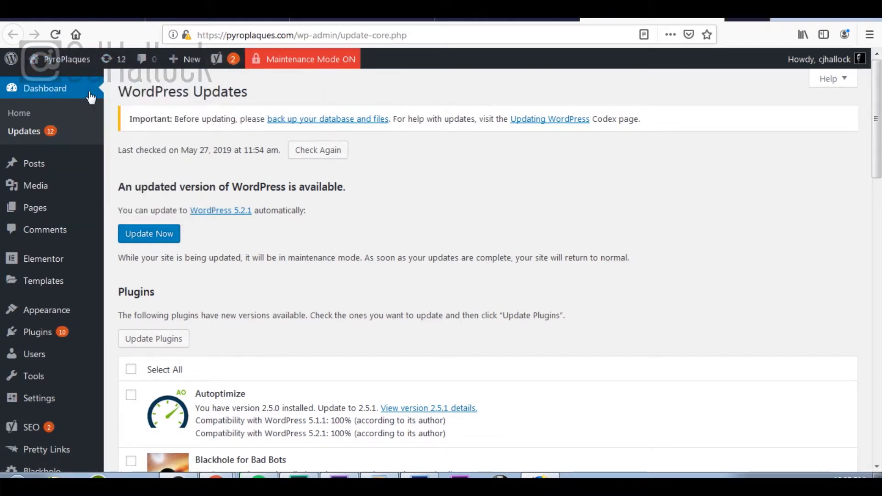
drag(719, 20, 417, 132)
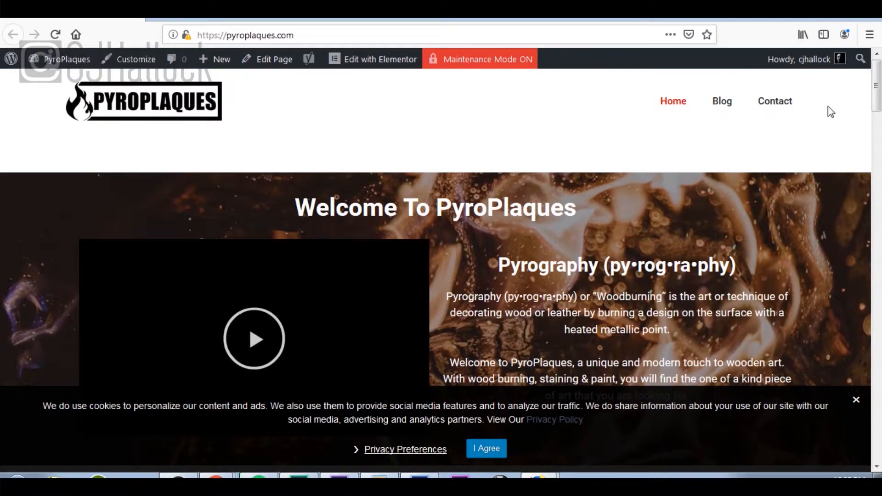
Step: Open Firefox's Inspect Element developer tools on the homepage
scroll(835, 244, down, 5)
right_click(836, 246)
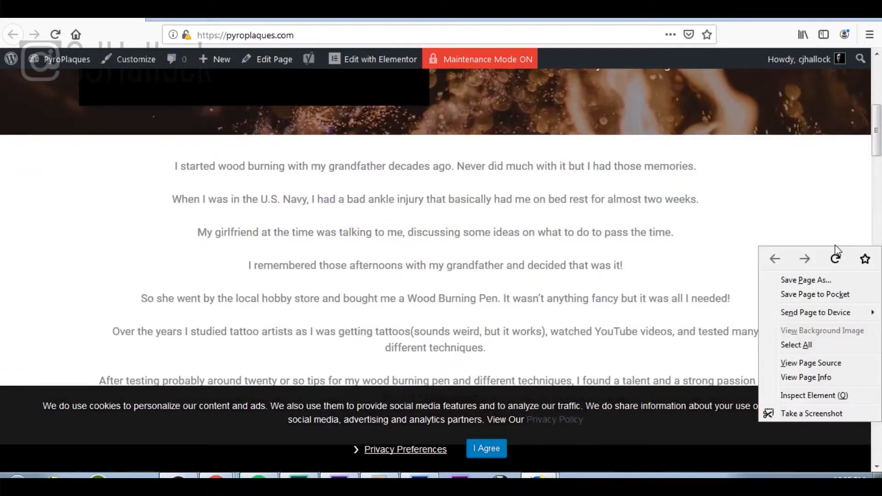
click(843, 397)
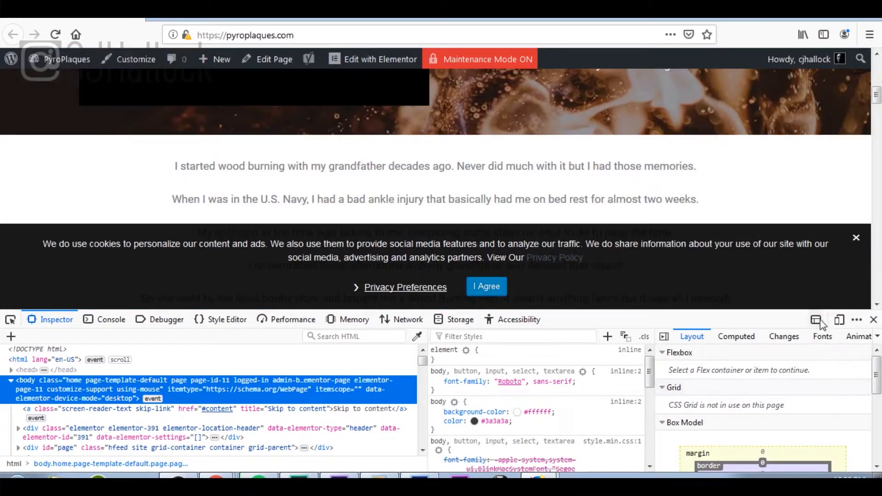
Step: Enable Responsive Design Mode as iPhone 6/7/8 (375×667) and close the inspector panel
click(844, 324)
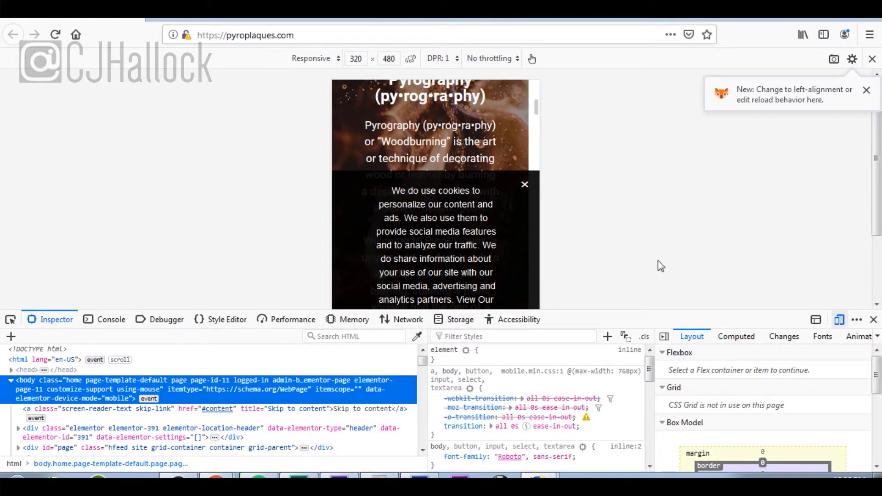
click(454, 61)
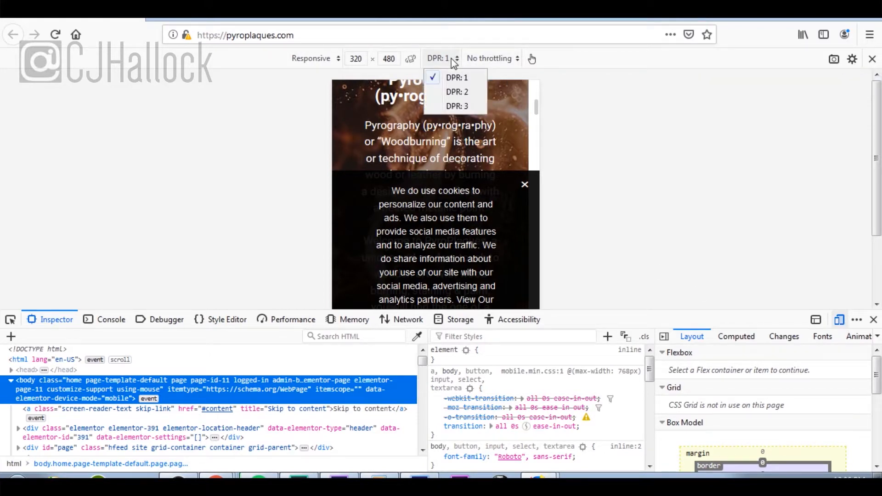
click(507, 60)
click(507, 61)
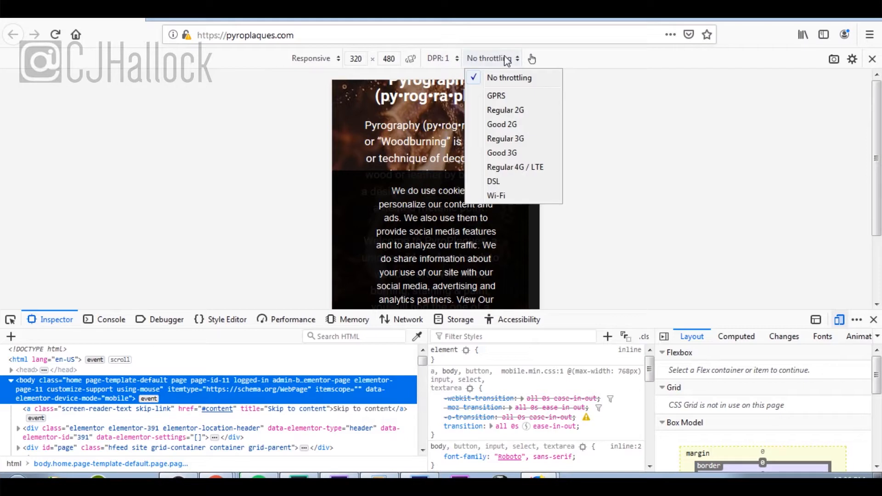
click(337, 60)
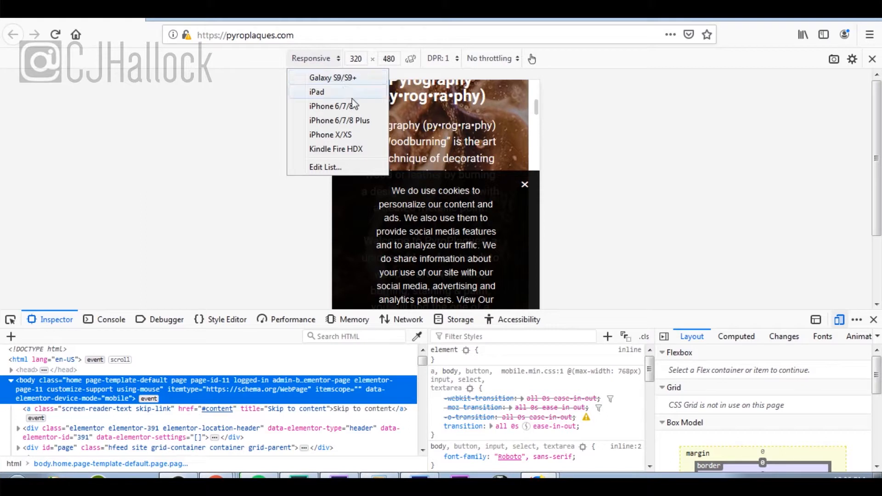
click(360, 106)
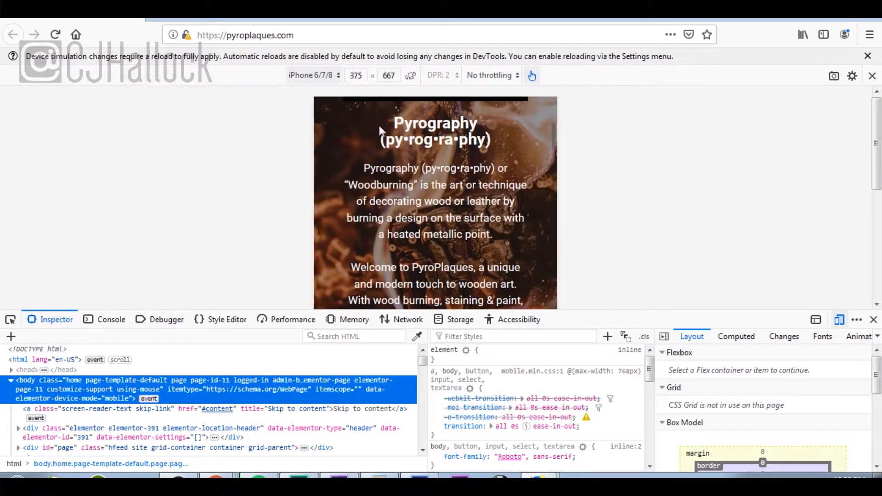
click(874, 322)
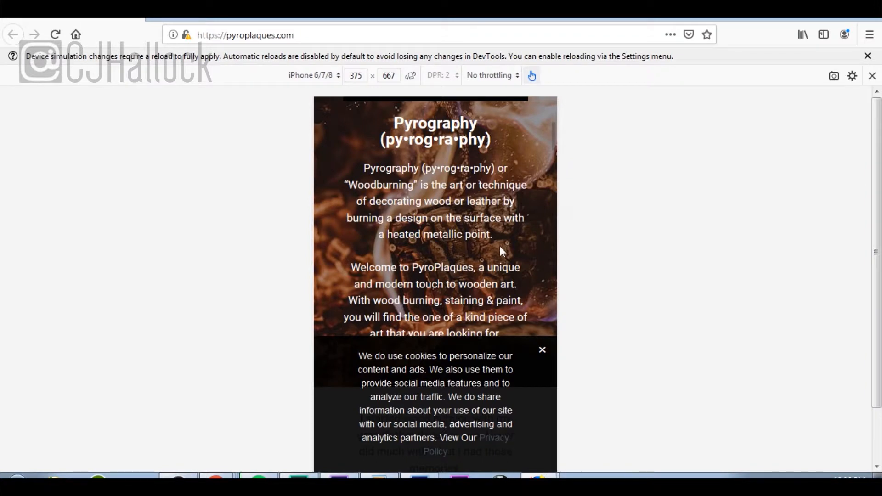
scroll(500, 246, up, 5)
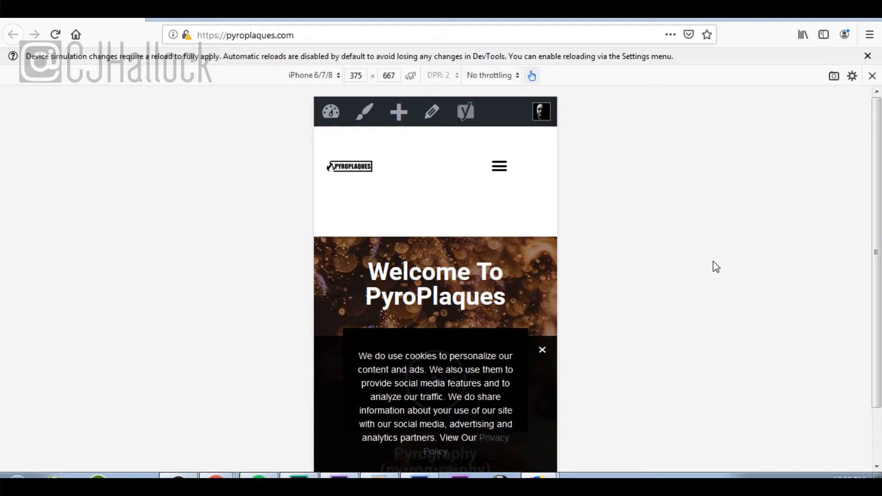
scroll(468, 337, down, 3)
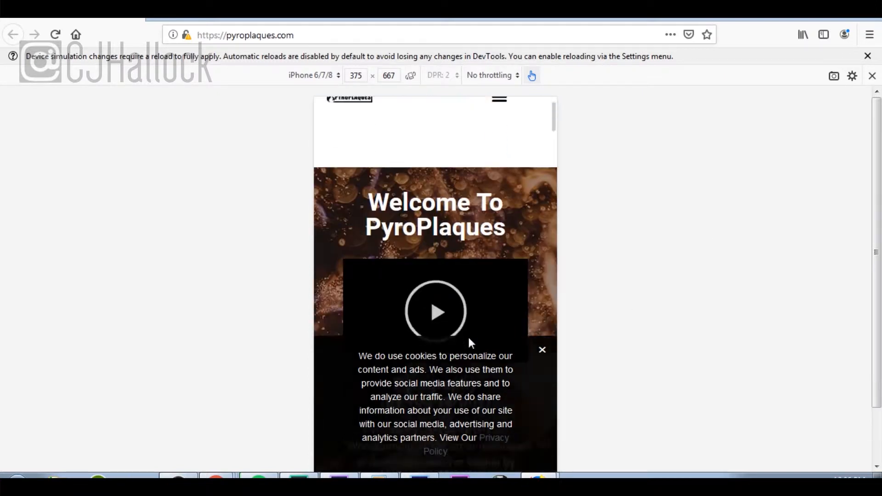
scroll(505, 395, down, 3)
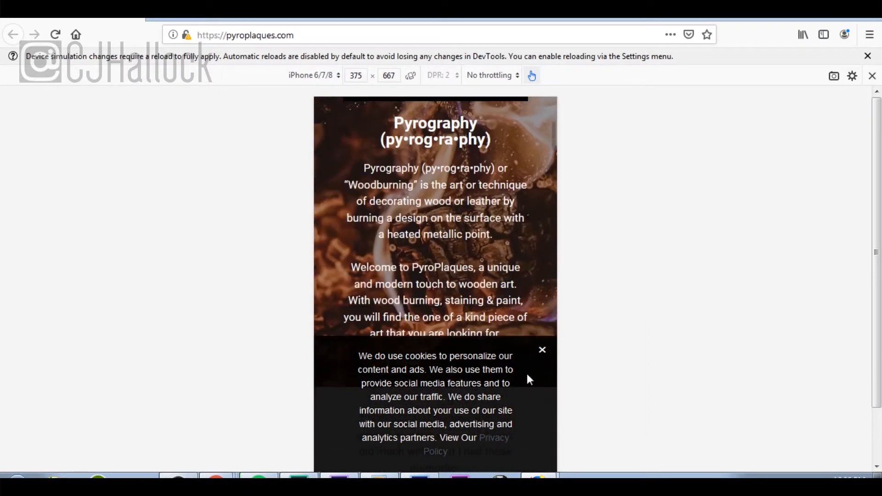
click(542, 350)
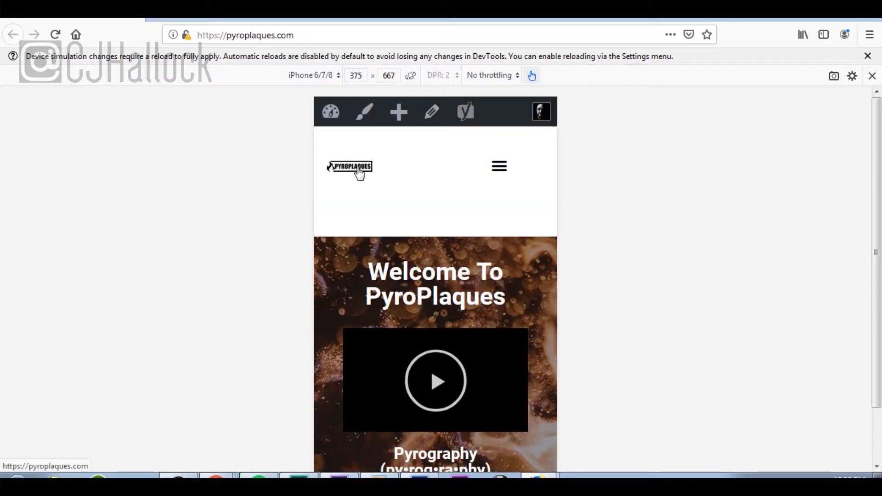
click(504, 172)
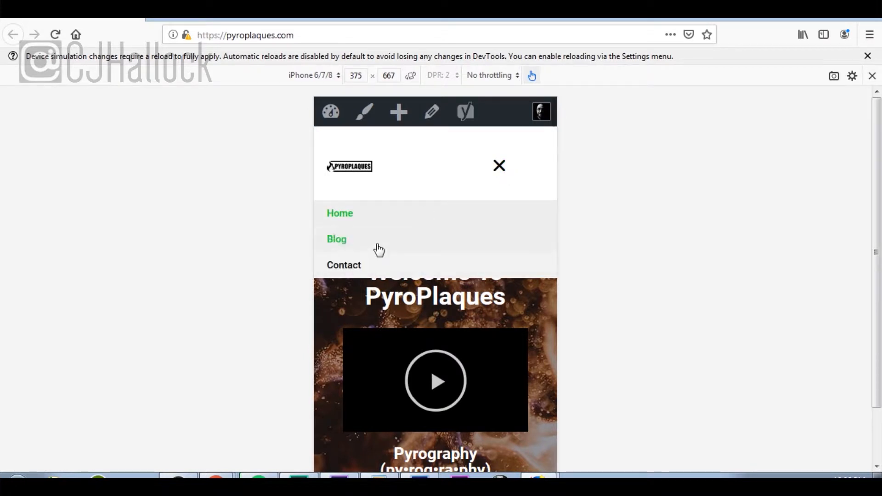
click(503, 174)
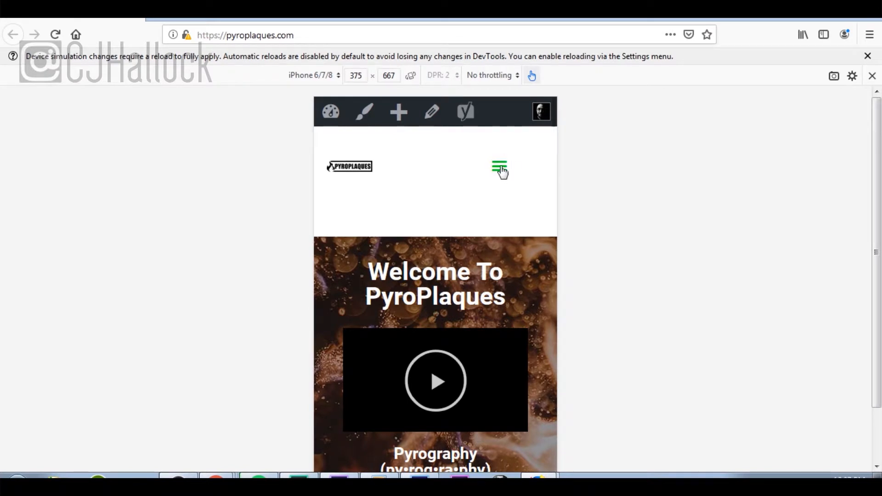
click(503, 173)
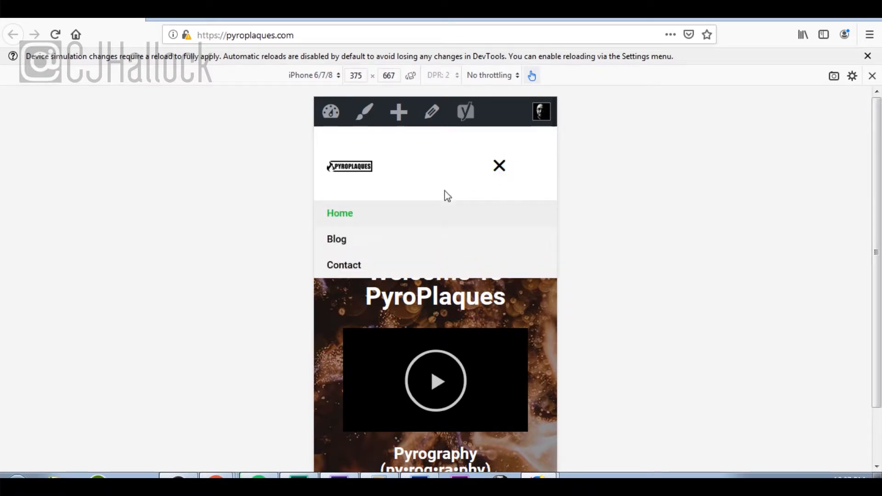
click(501, 176)
scroll(503, 177, down, 5)
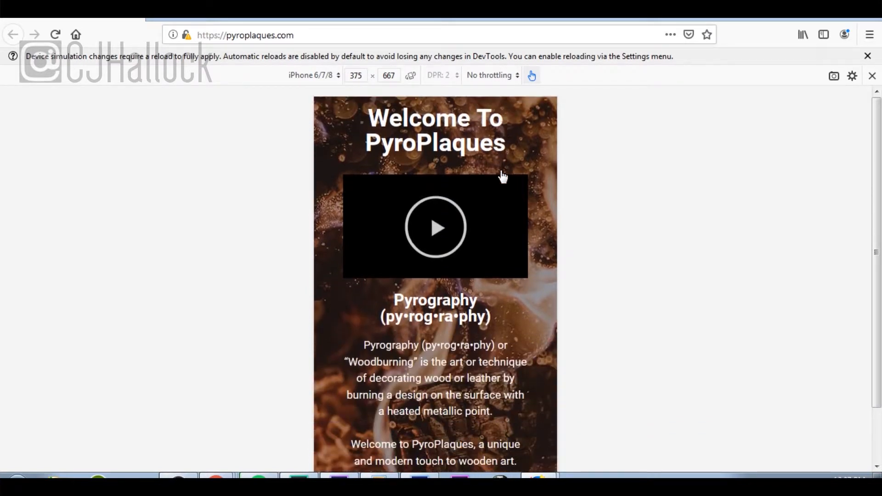
scroll(502, 171, down, 12)
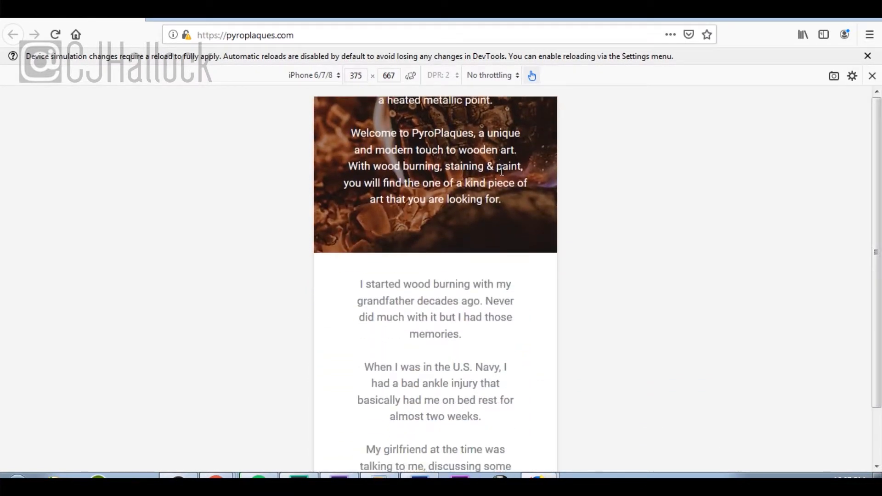
scroll(501, 171, down, 15)
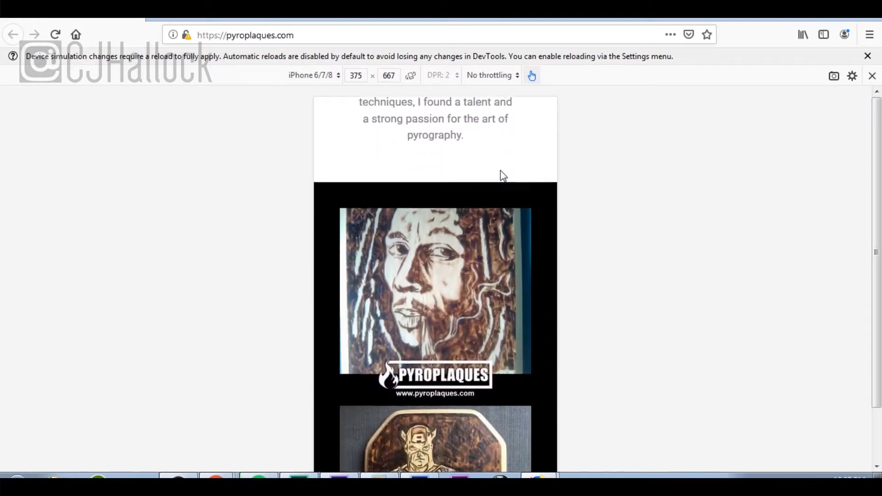
scroll(501, 171, down, 15)
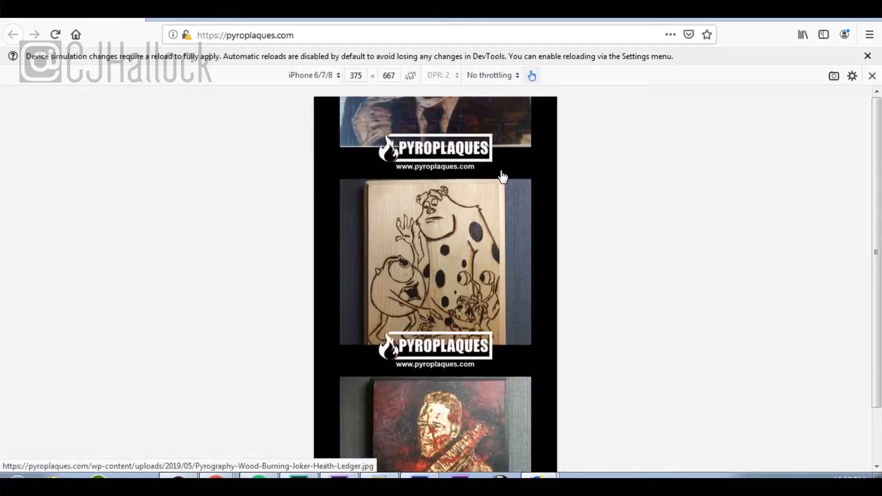
scroll(502, 176, down, 15)
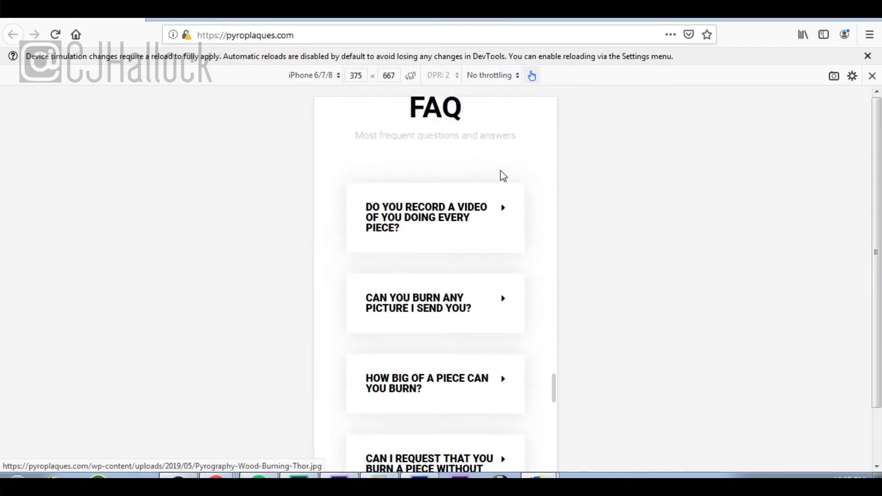
scroll(503, 176, down, 15)
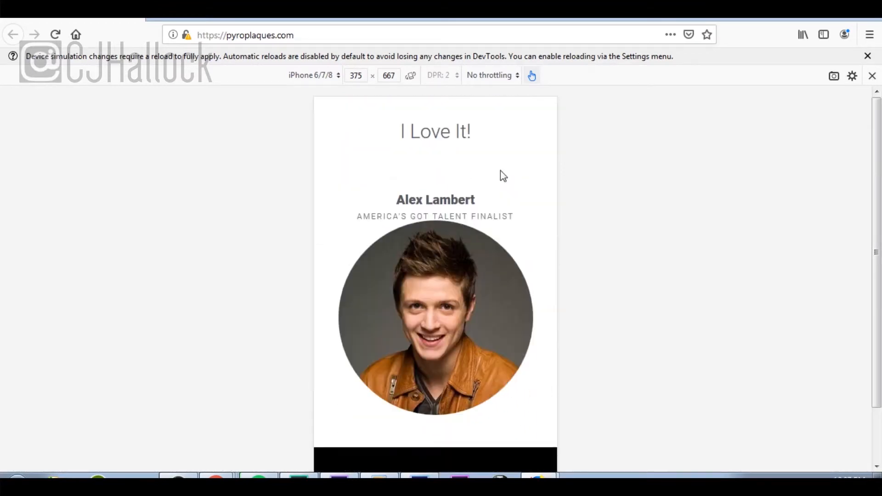
scroll(501, 170, up, 4)
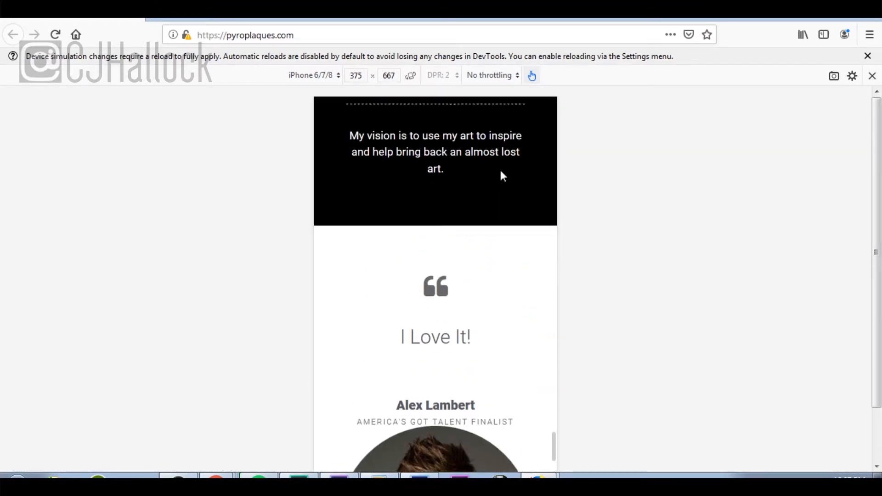
scroll(501, 170, down, 10)
scroll(500, 170, down, 7)
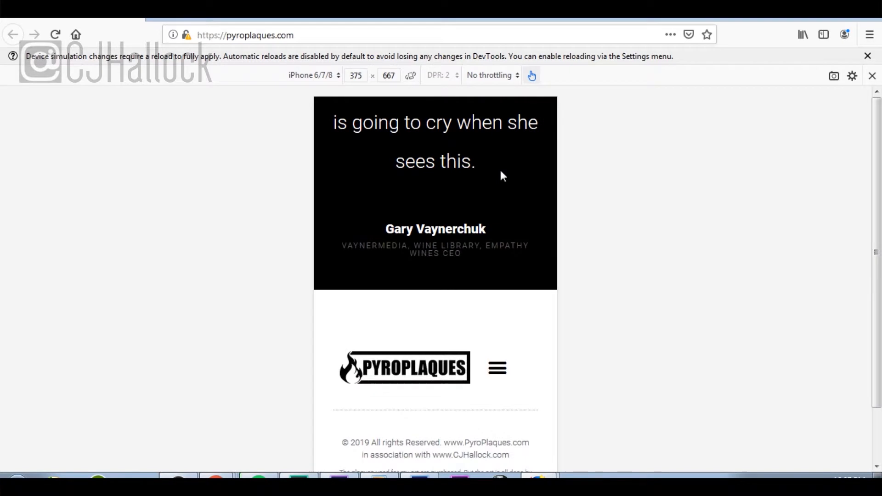
scroll(500, 171, up, 20)
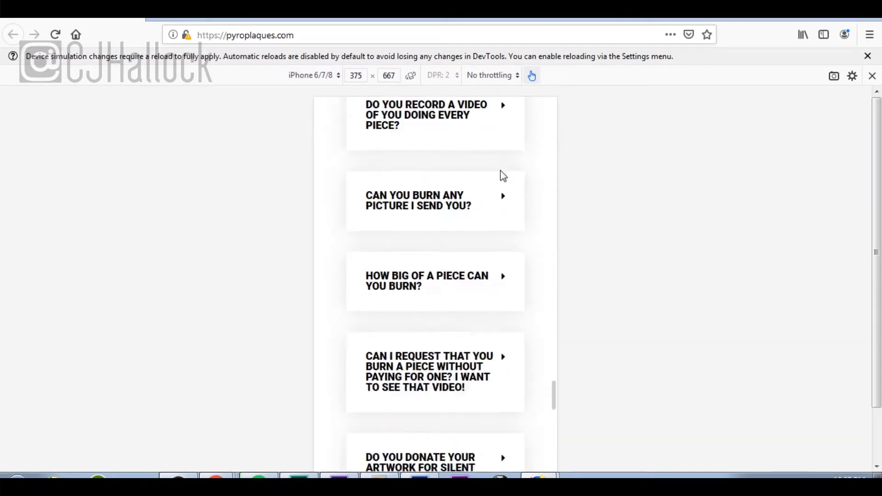
scroll(501, 170, up, 3)
scroll(500, 170, down, 20)
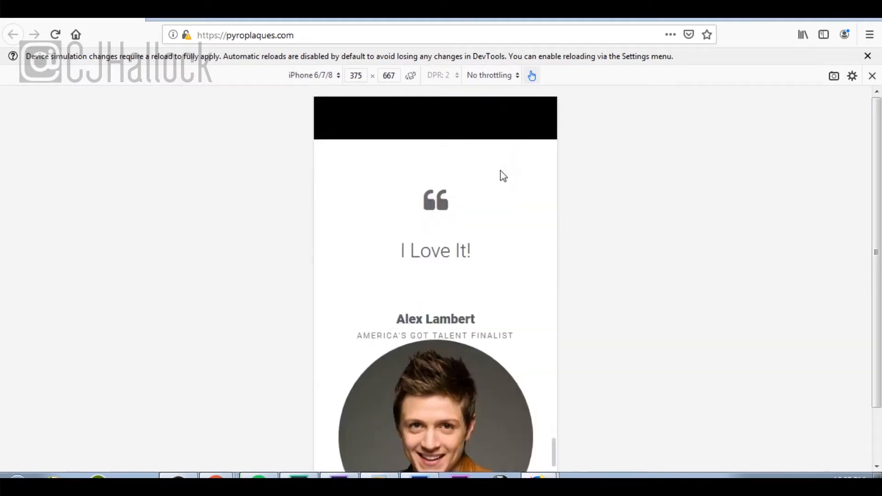
scroll(500, 176, down, 2)
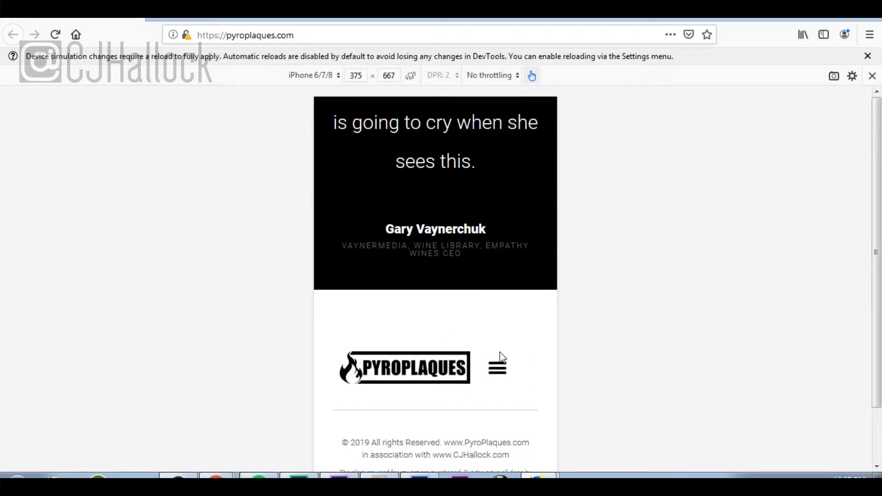
scroll(501, 355, up, 15)
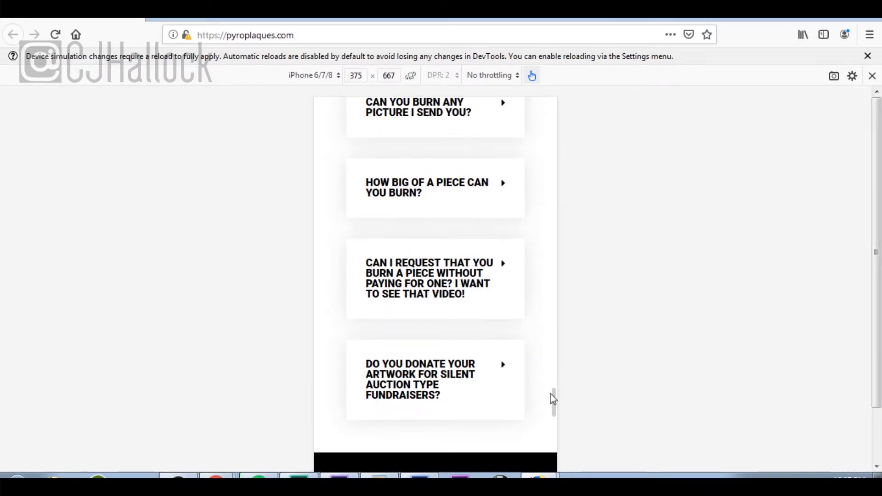
drag(554, 404, 557, 207)
right_click(556, 208)
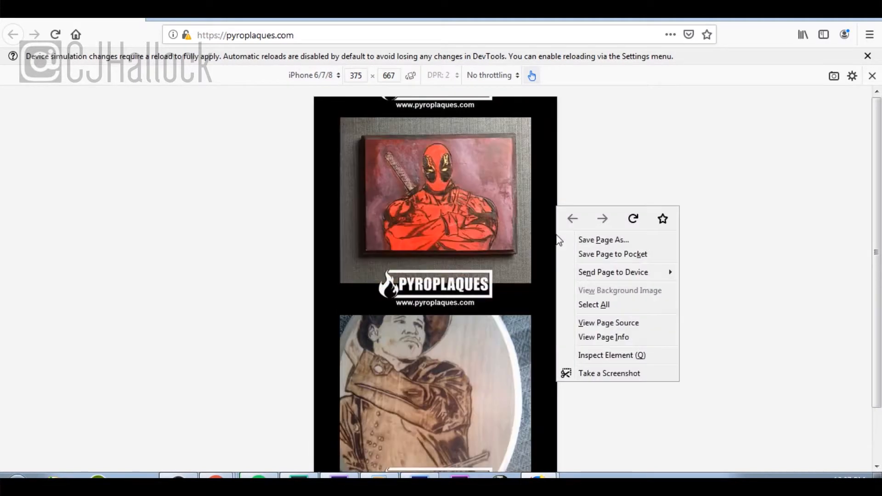
click(628, 131)
scroll(437, 165, up, 15)
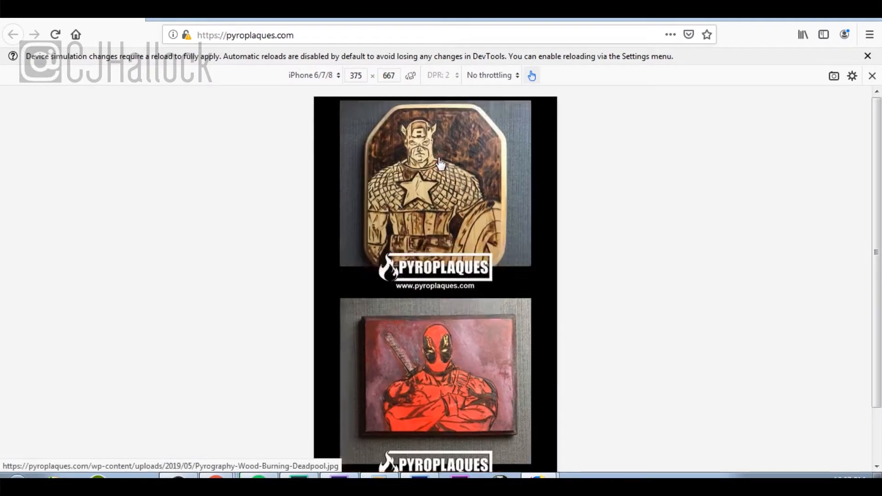
scroll(439, 163, up, 5)
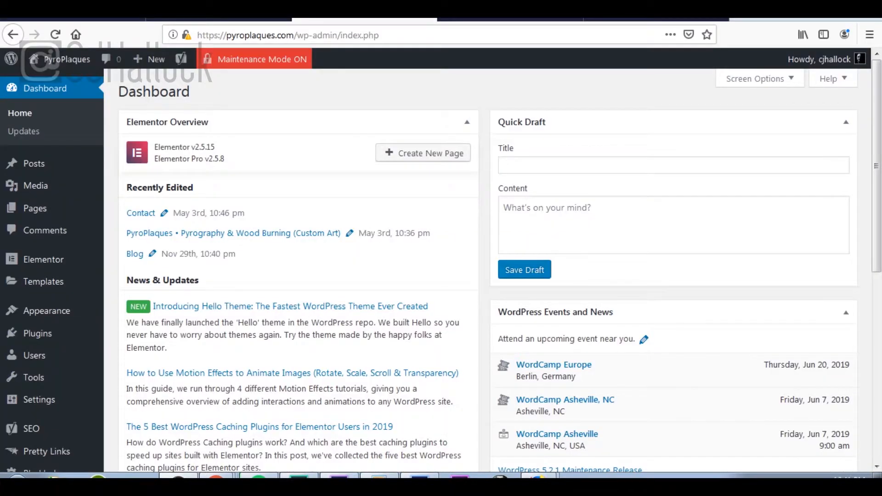
Step: Go to Templates > Theme Builder and edit the Header template with Elementor
mouse_move(68, 260)
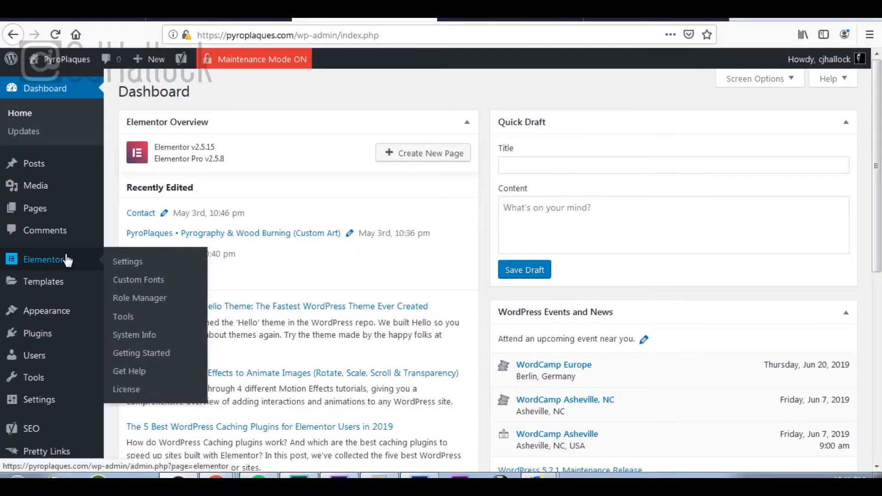
mouse_move(63, 286)
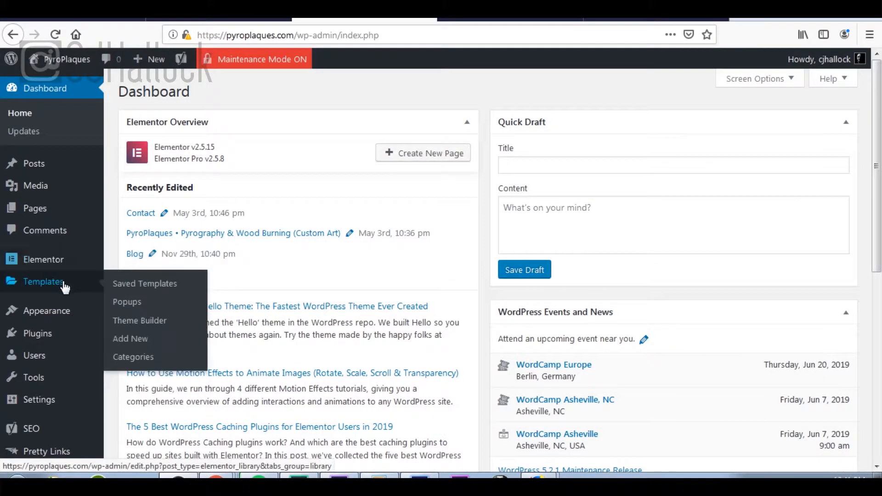
click(160, 328)
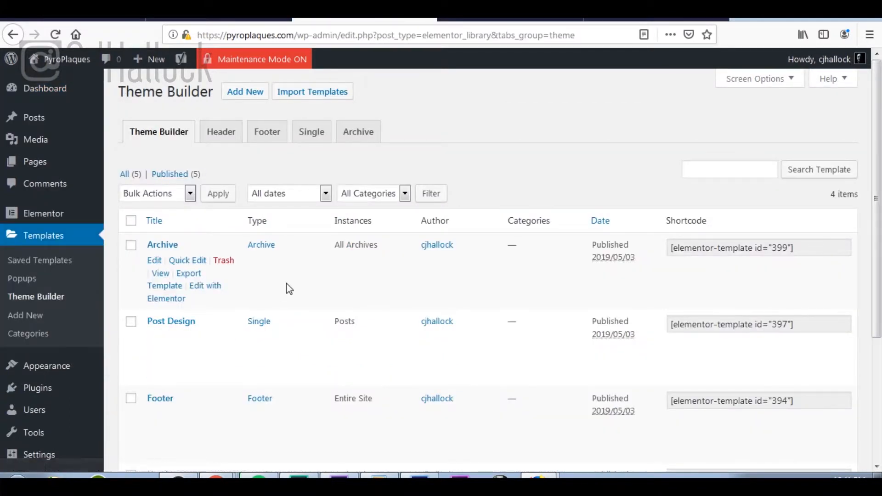
scroll(286, 290, down, 4)
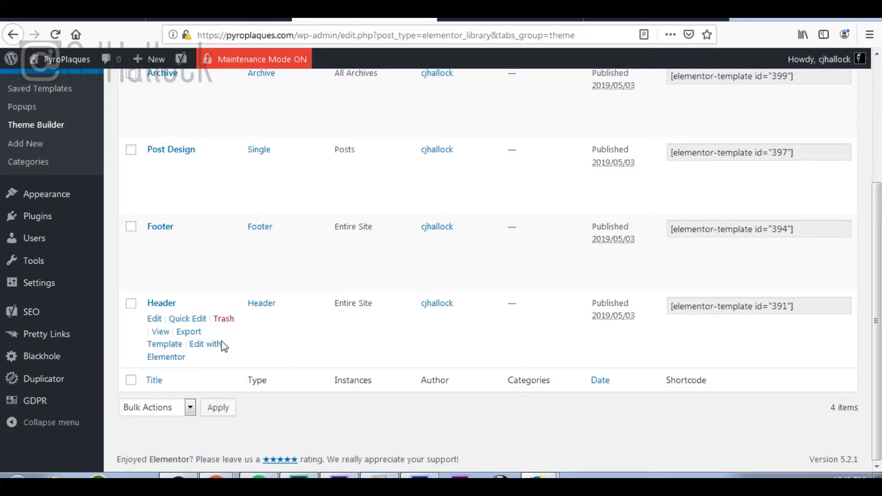
click(208, 350)
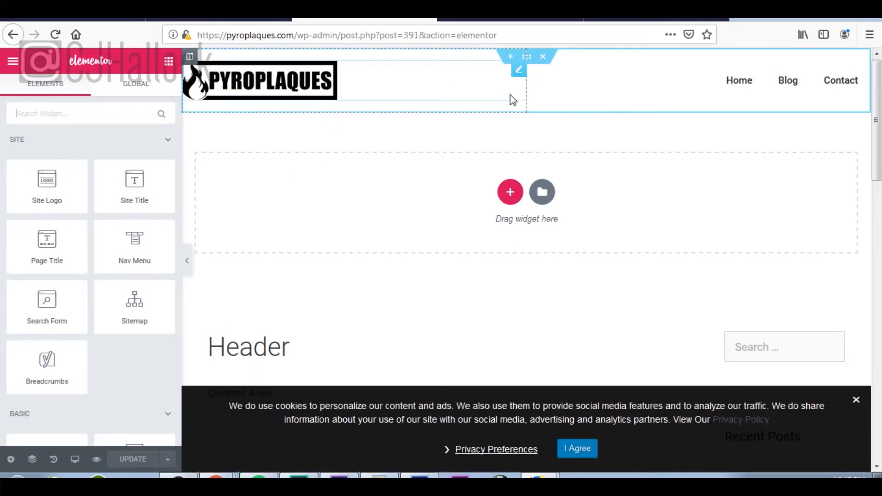
Step: Preview on Mobile, set the Site Logo width to 100%, and keep it in the left column
click(75, 460)
click(71, 429)
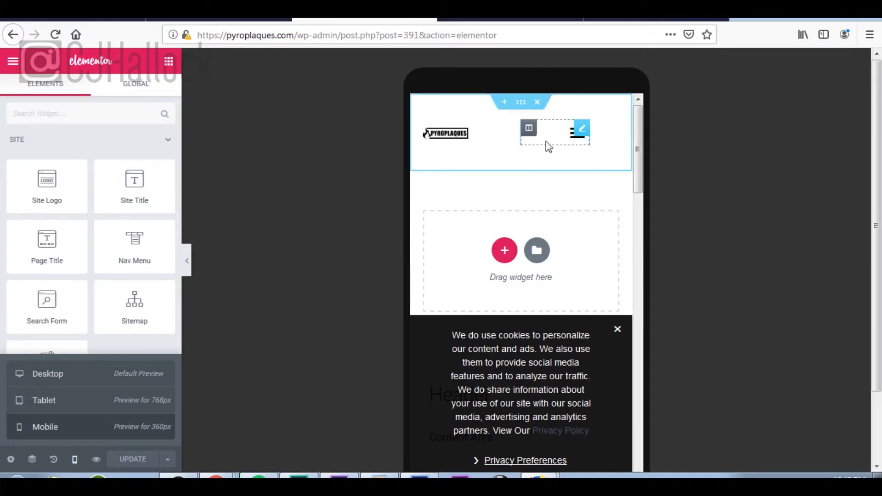
click(488, 134)
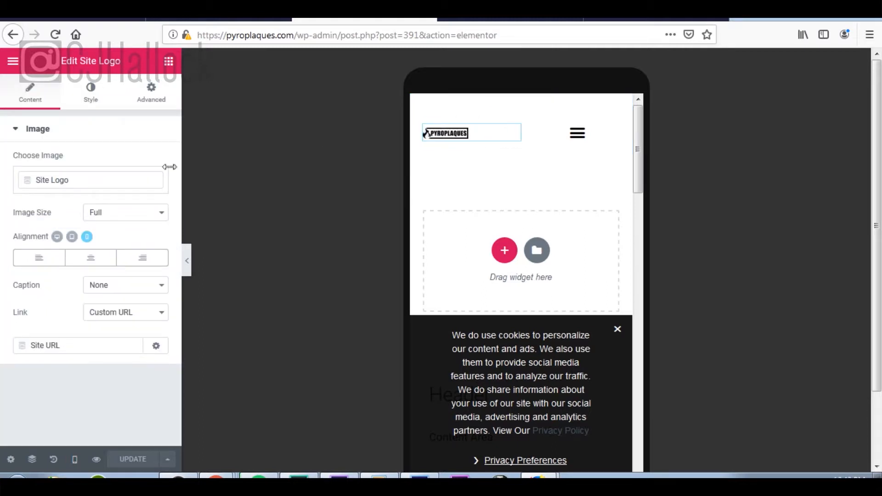
click(92, 105)
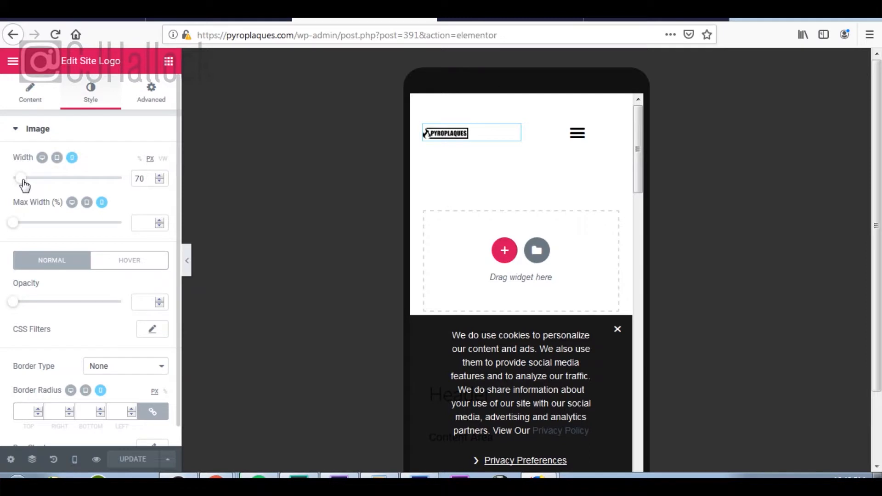
click(140, 160)
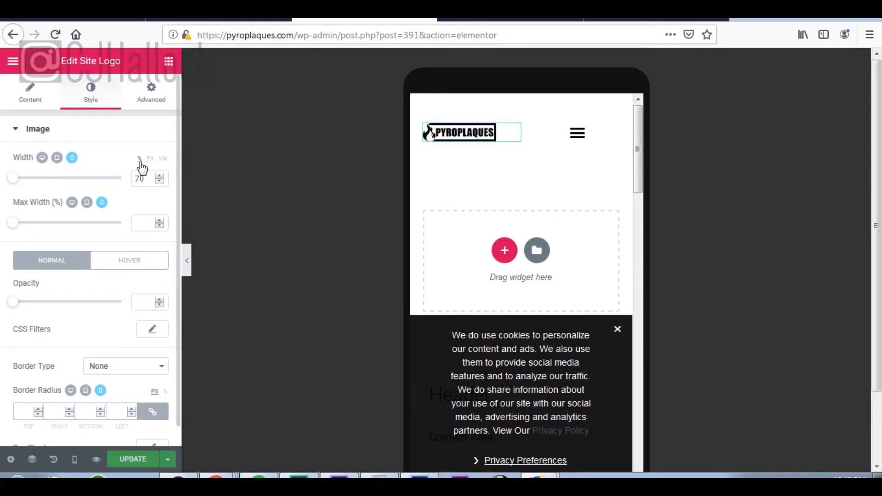
double_click(150, 179)
text(100)
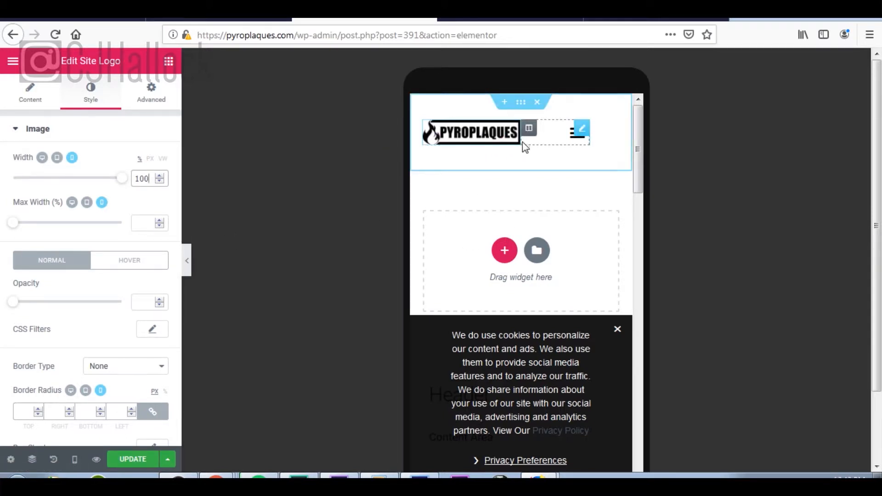
drag(521, 142, 524, 140)
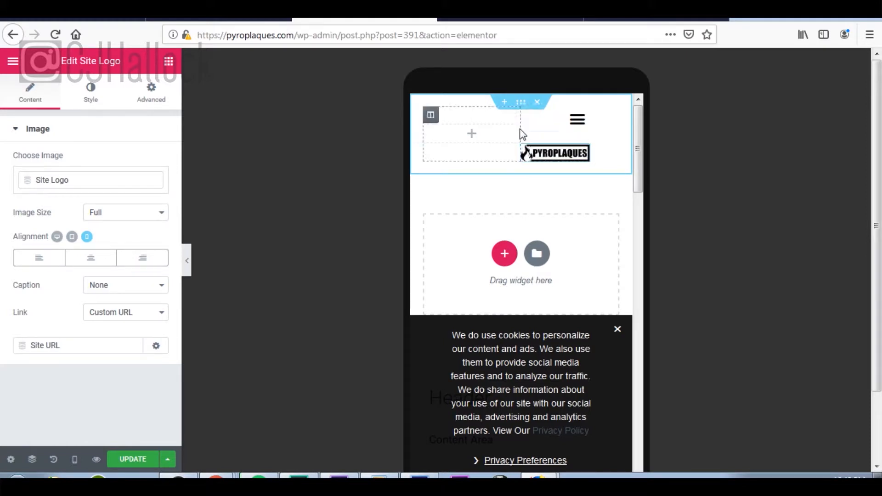
drag(582, 156, 487, 138)
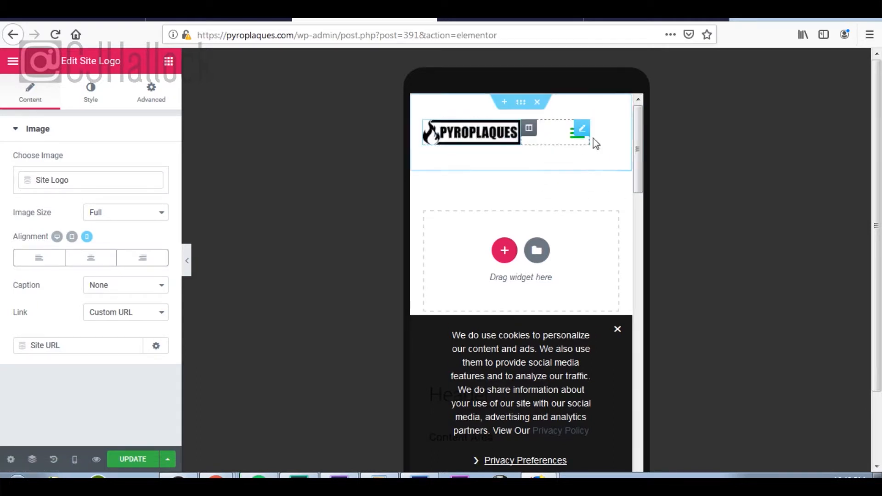
Step: Narrow the menu column to about 16% width on mobile
click(529, 130)
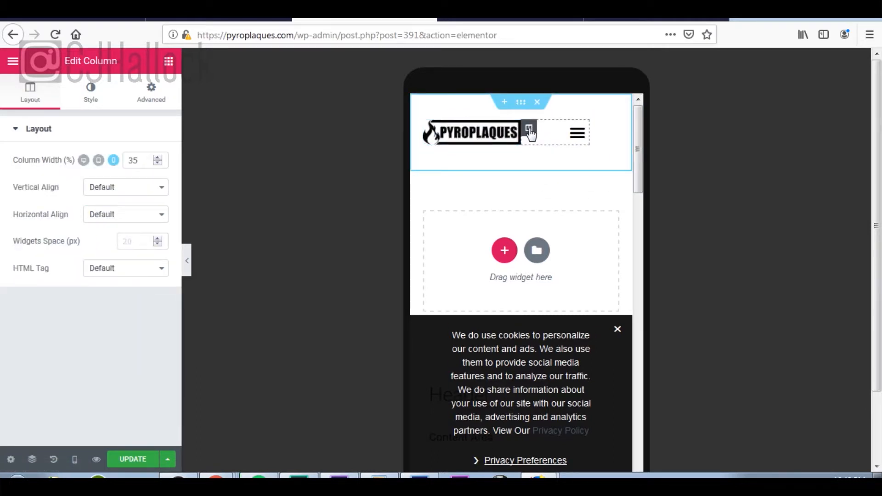
click(158, 163)
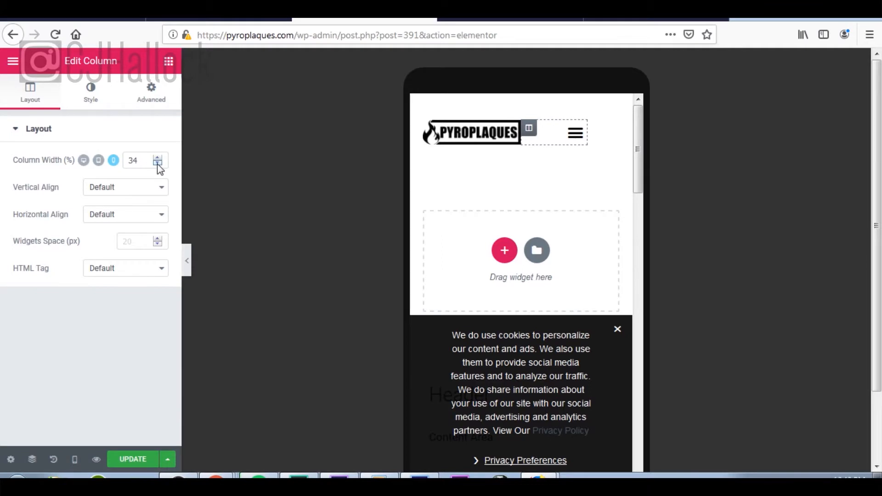
drag(157, 164, 157, 164)
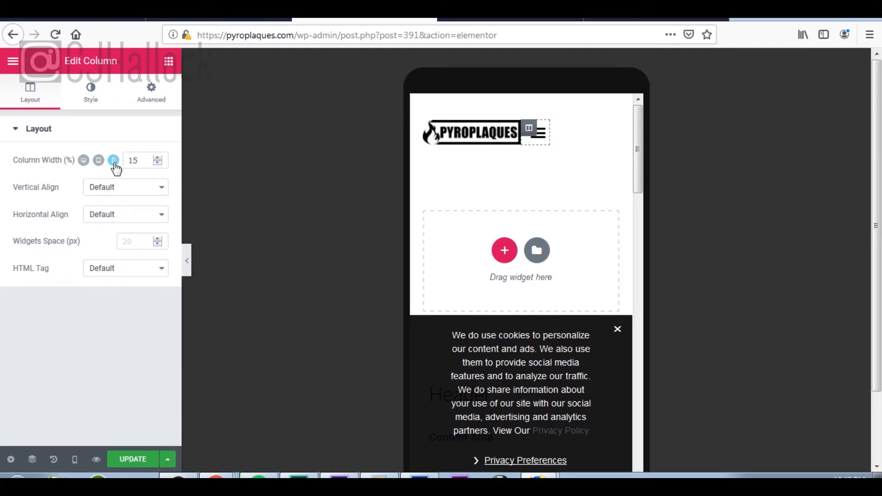
Step: Widen the logo column to 85% and save the header with UPDATE
click(471, 136)
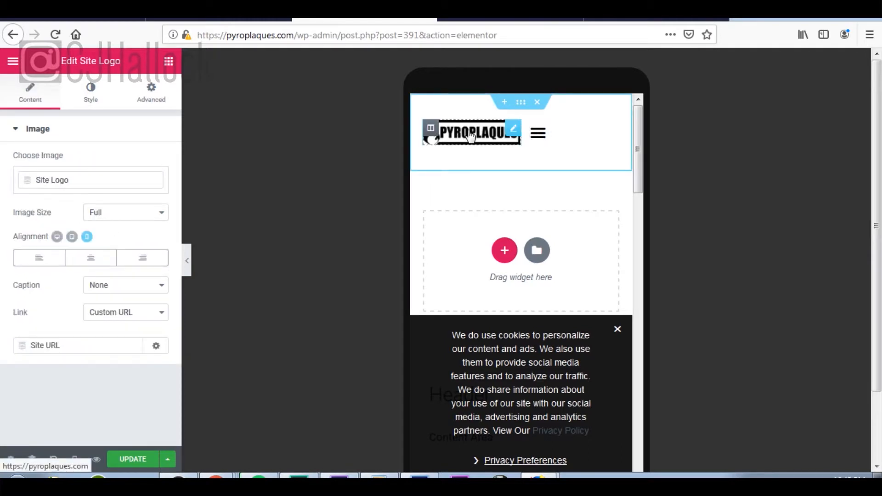
click(92, 99)
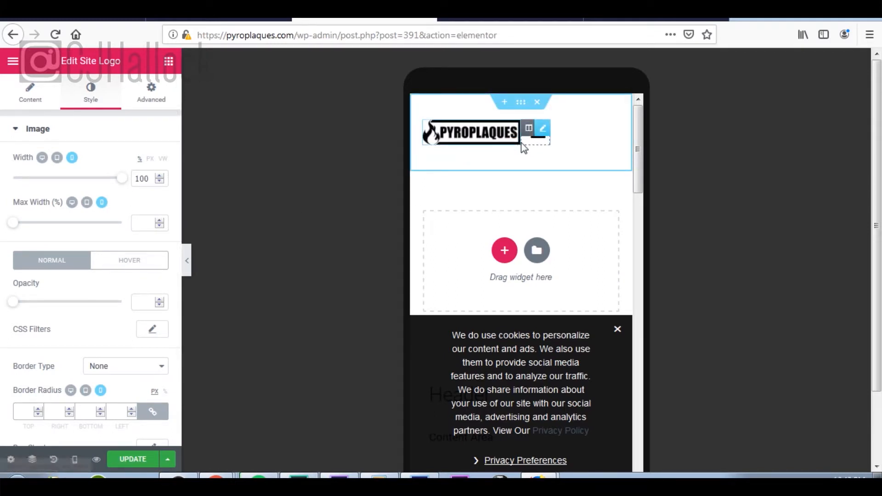
click(431, 129)
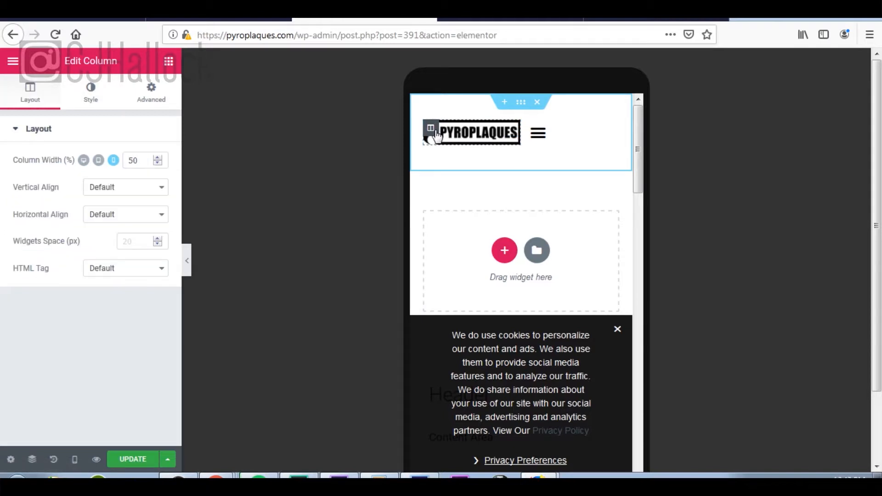
click(160, 157)
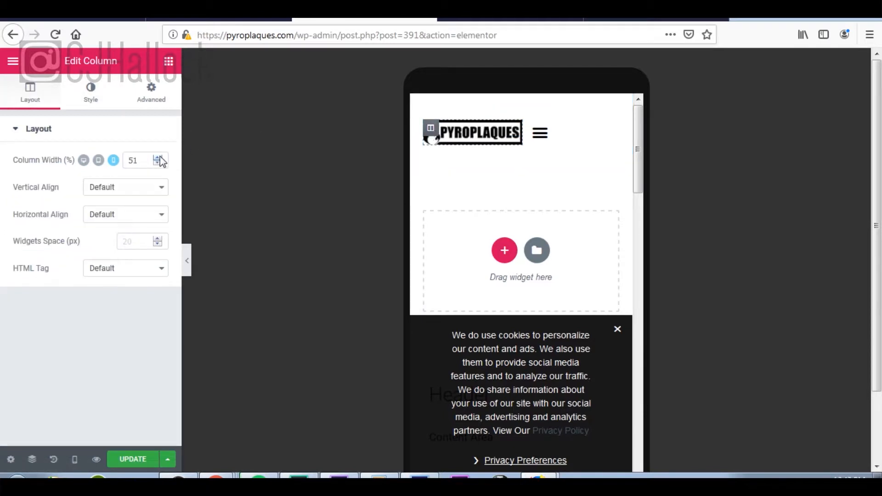
click(160, 157)
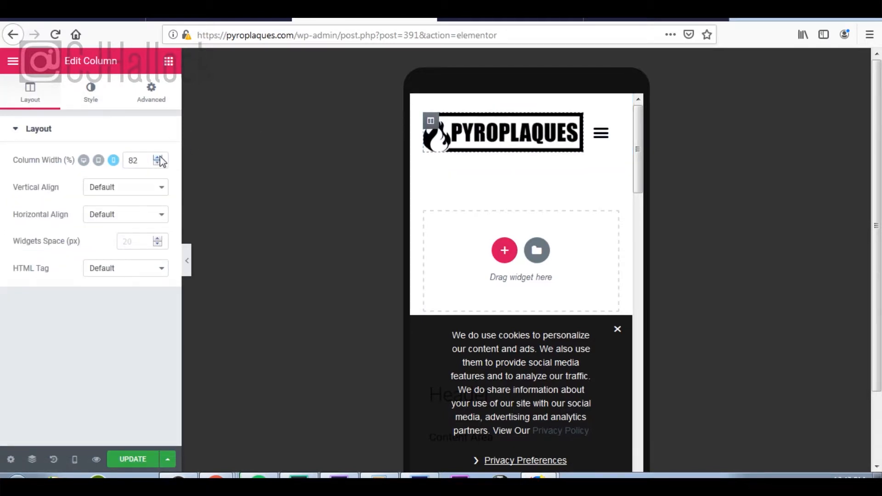
click(159, 157)
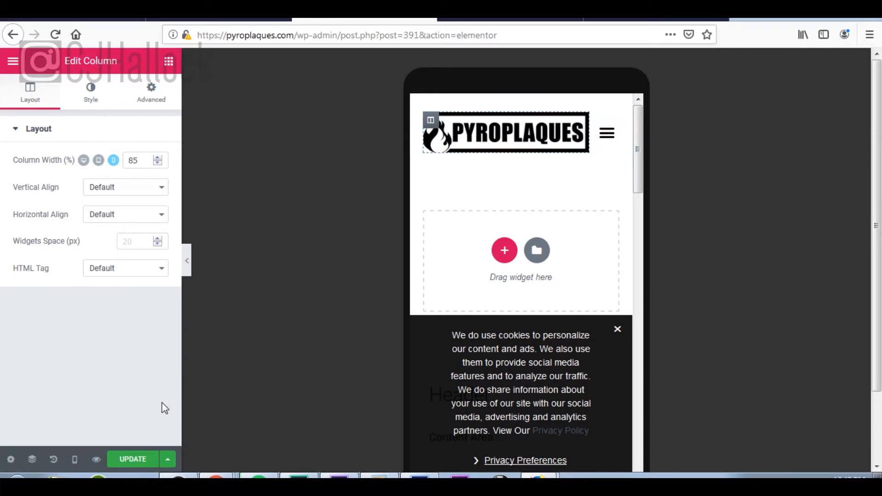
click(133, 459)
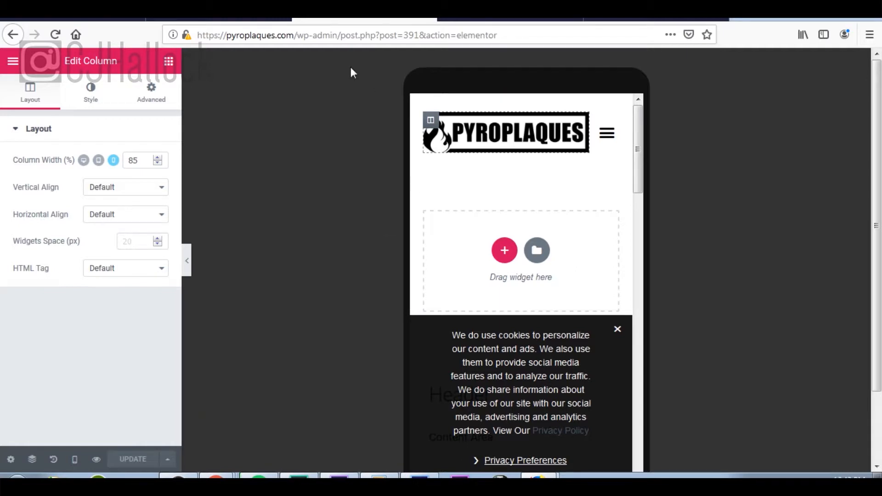
Step: Open the PyroPlaques front page in Elementor from All Pages, then bring the YouTube window into view
click(628, 19)
mouse_move(34, 209)
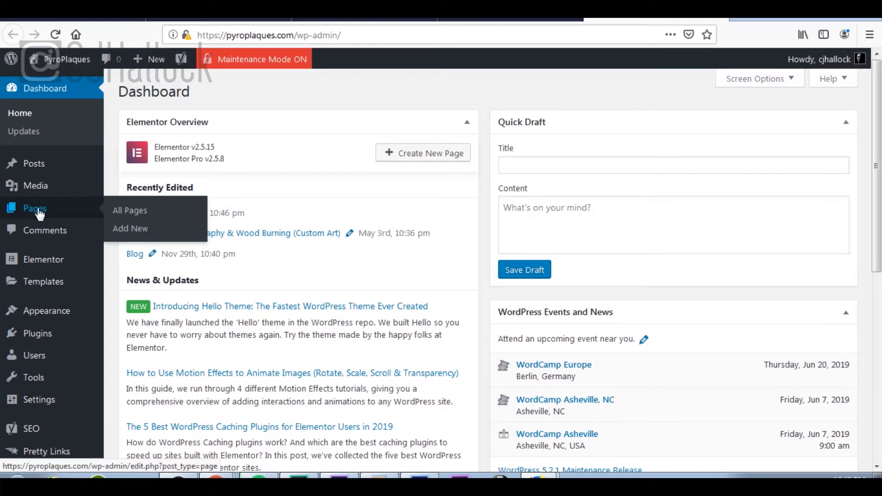
click(142, 216)
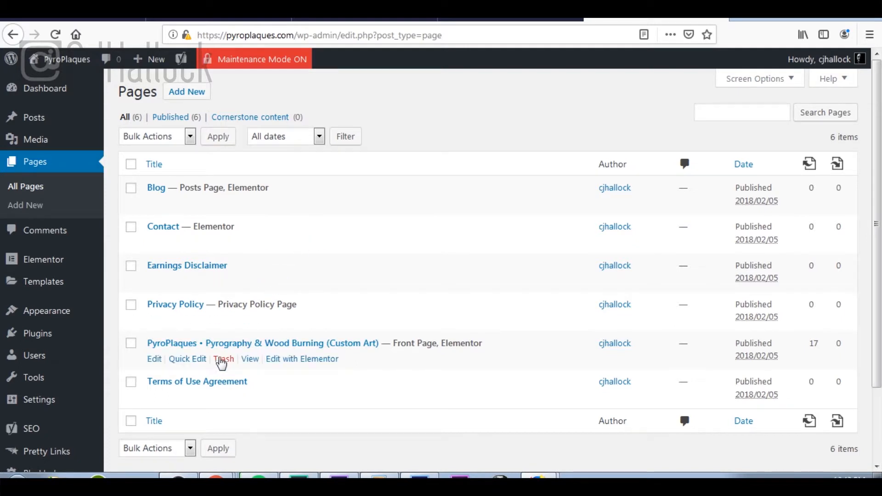
click(305, 362)
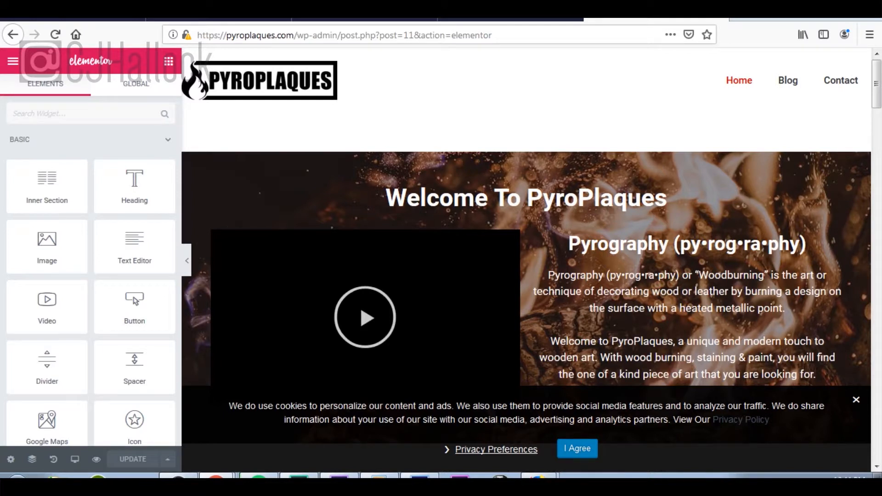
drag(873, 250, 679, 249)
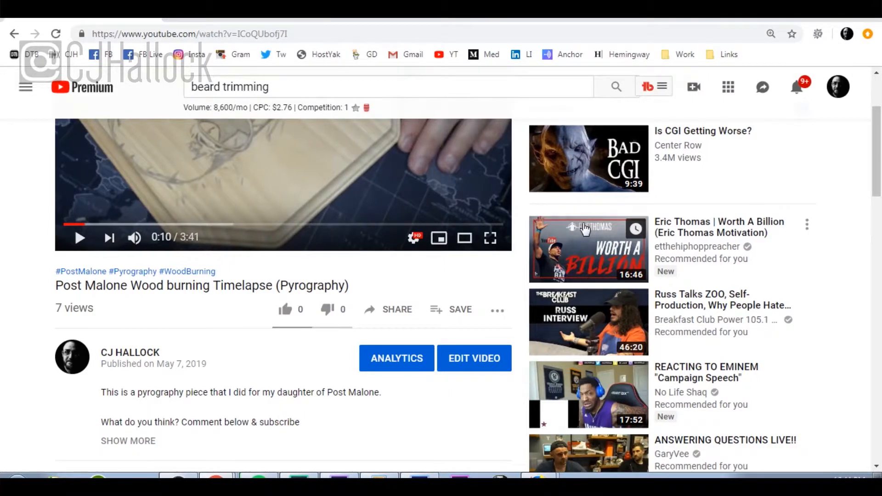
Step: Copy the Post Malone Wood burning Timelapse video's youtu.be share link and return to the editor
click(403, 316)
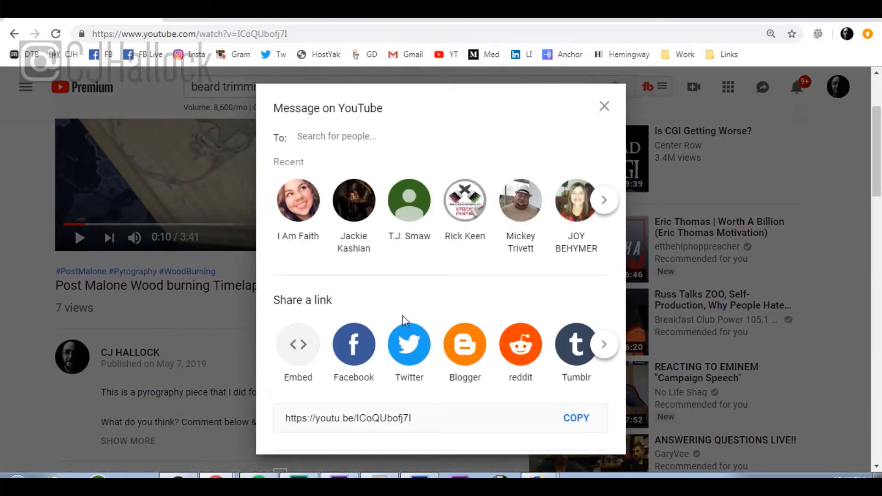
click(573, 425)
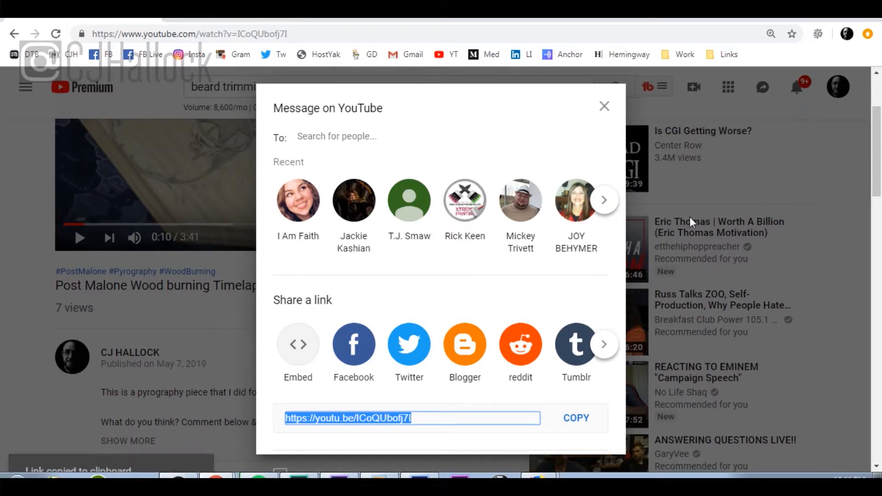
click(605, 106)
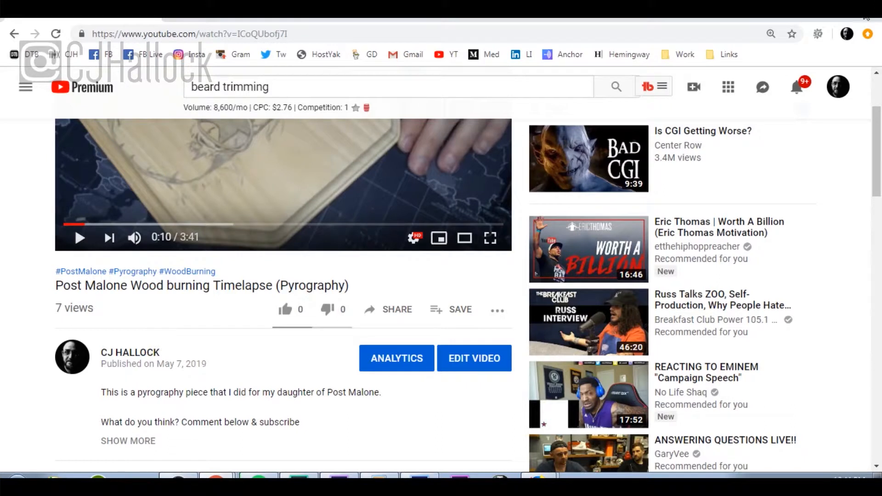
click(823, 18)
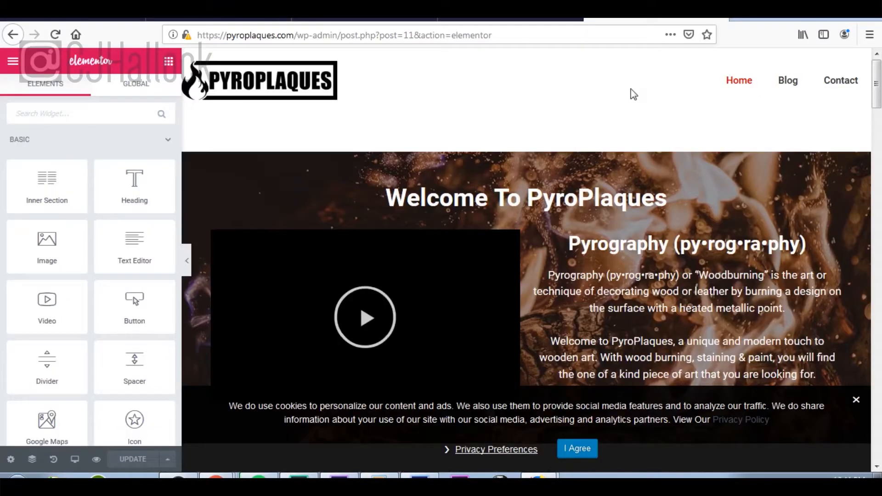
Step: Replace the homepage video widget's link with the copied youtu.be URL
scroll(632, 201, down, 2)
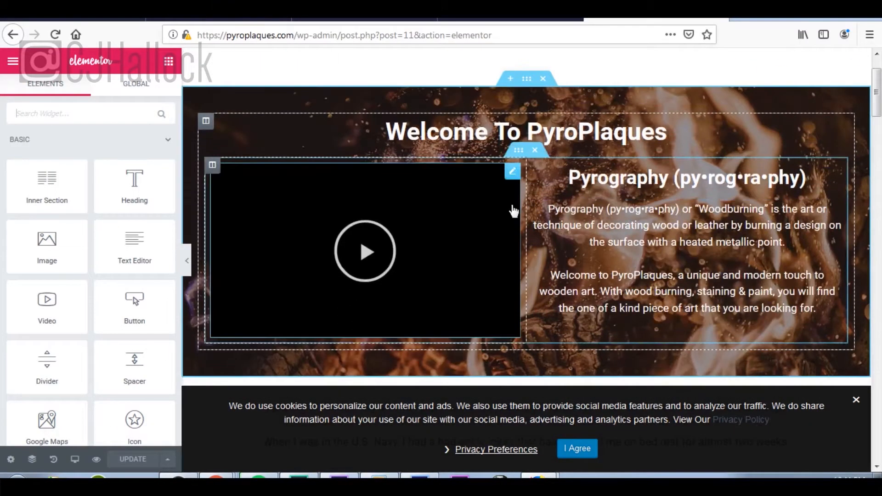
click(510, 174)
drag(138, 202, 1, 202)
key(ctrl+v)
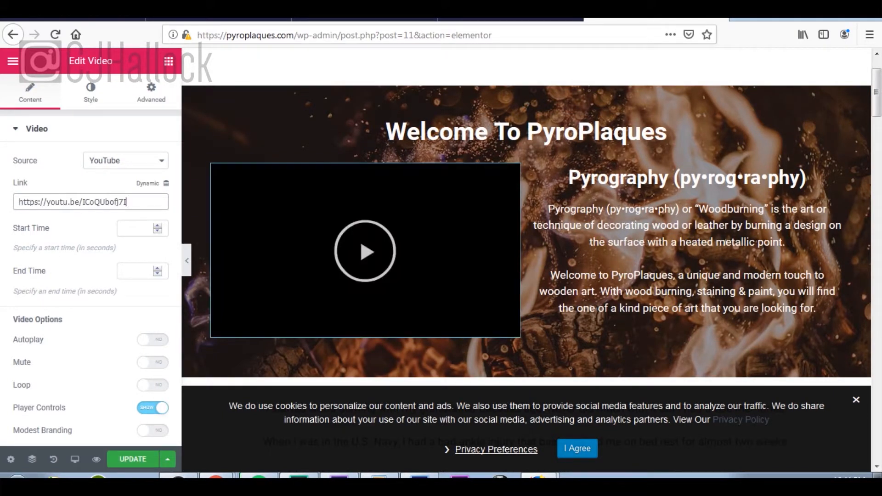
Step: Remove the video's current image overlay and open the media library for a new one
scroll(152, 335, down, 3)
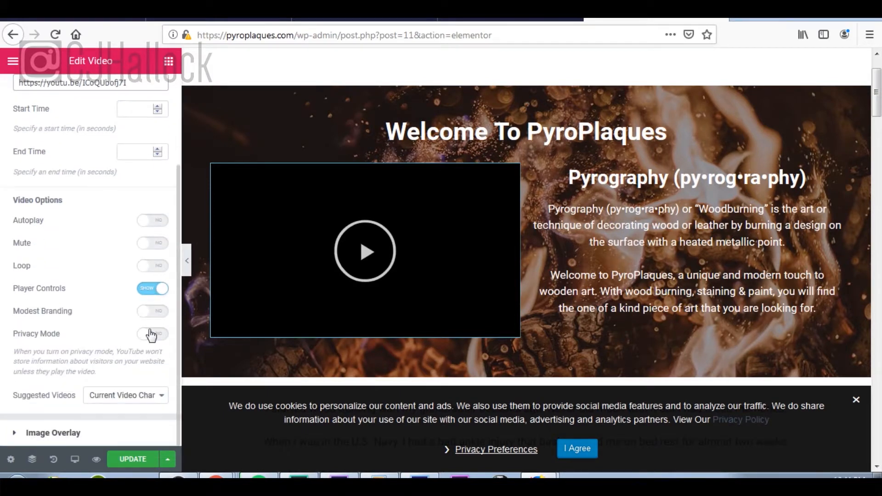
click(55, 433)
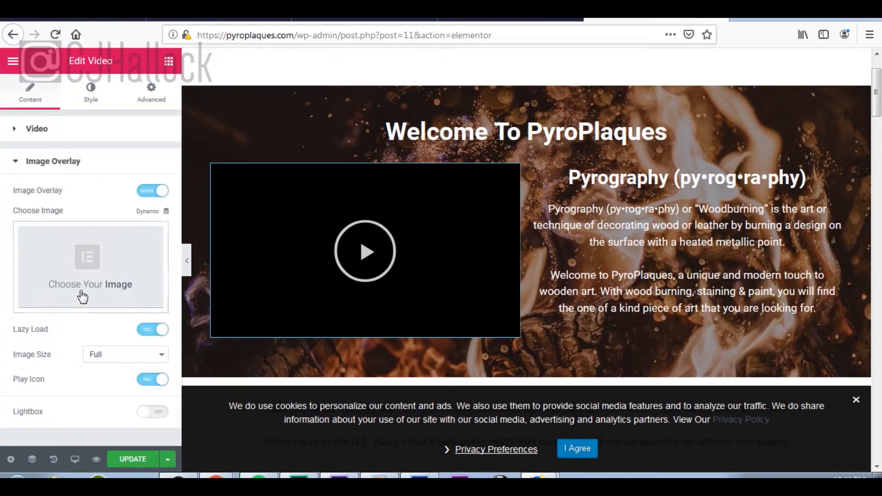
click(92, 304)
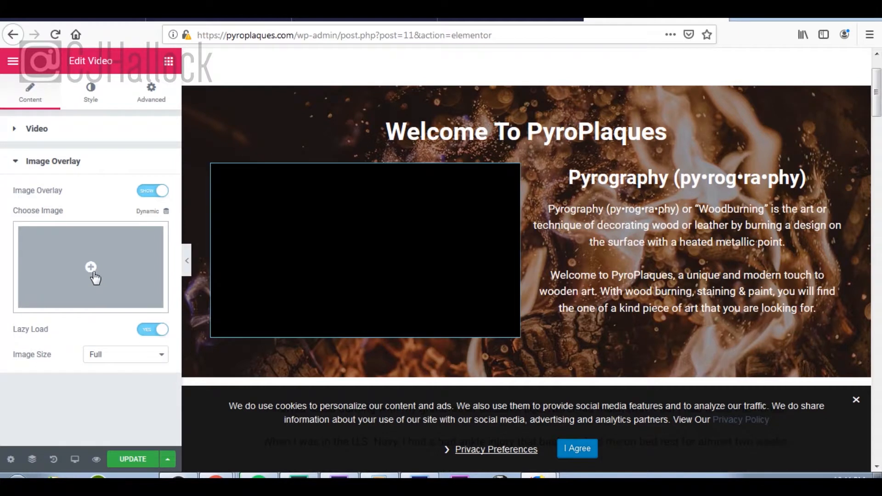
click(94, 274)
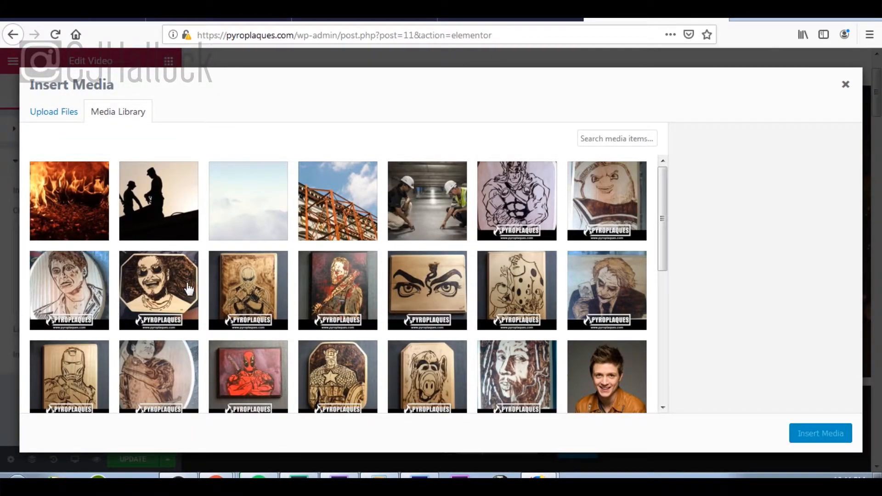
Step: Upload post-malone-art.jpg to the media library
scroll(170, 294, down, 7)
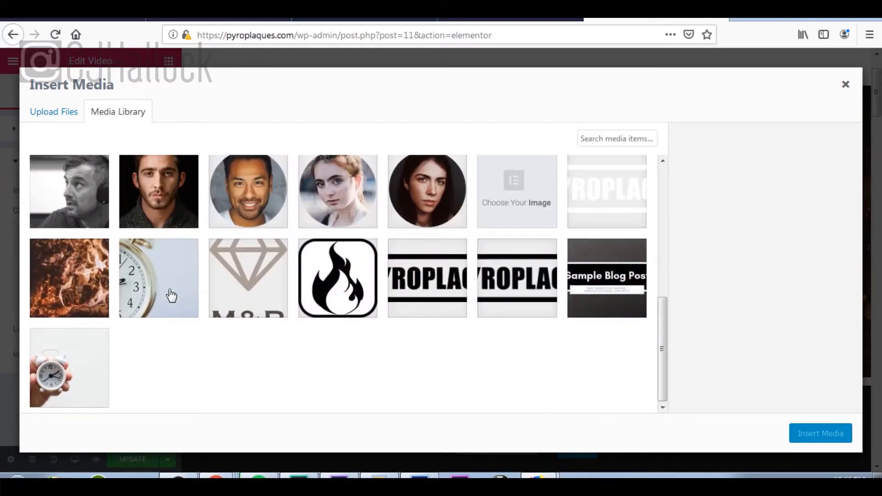
scroll(170, 294, up, 7)
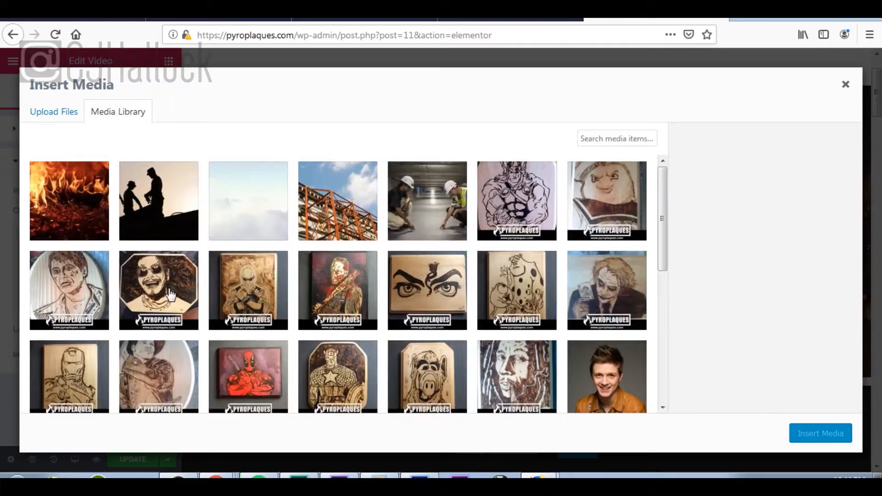
click(62, 114)
click(452, 272)
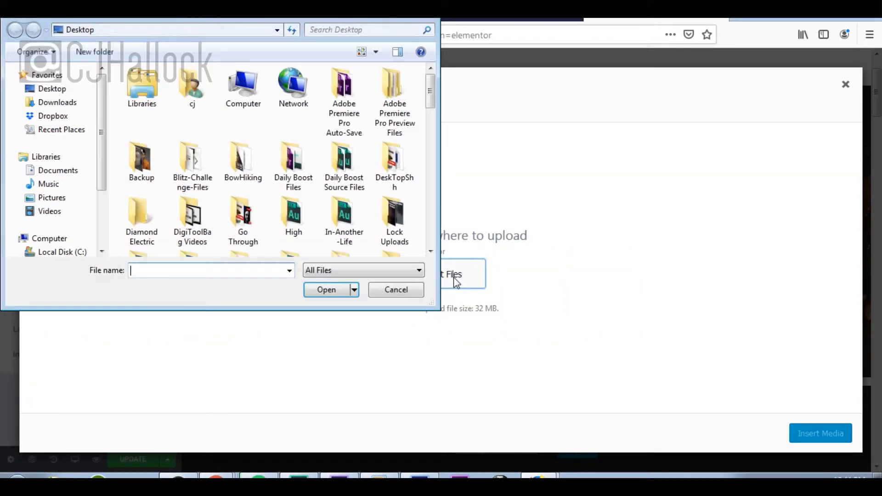
key(Escape)
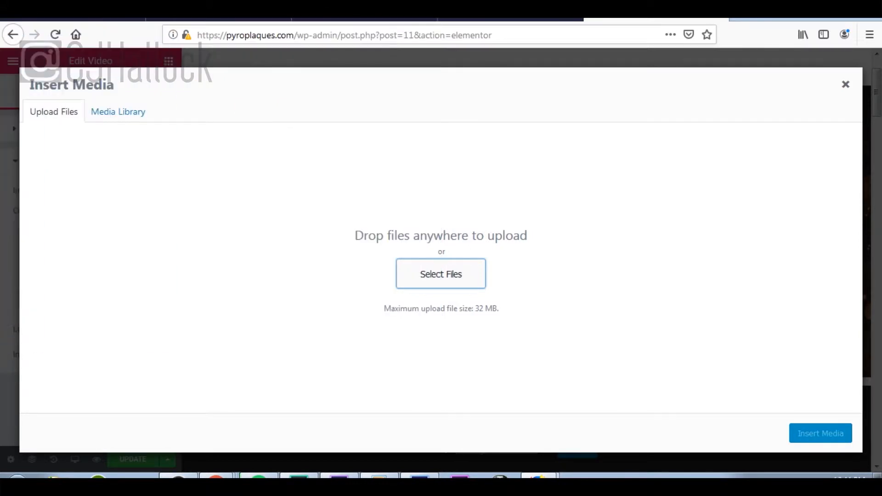
drag(4, 292, 352, 237)
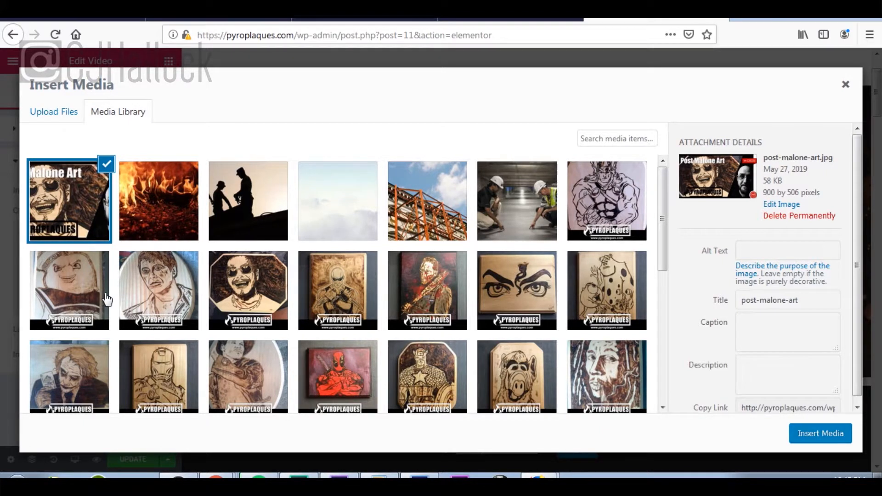
Step: Give the image alt text 'Post Malone Wood Burning' and a description, then insert it as the overlay
click(792, 252)
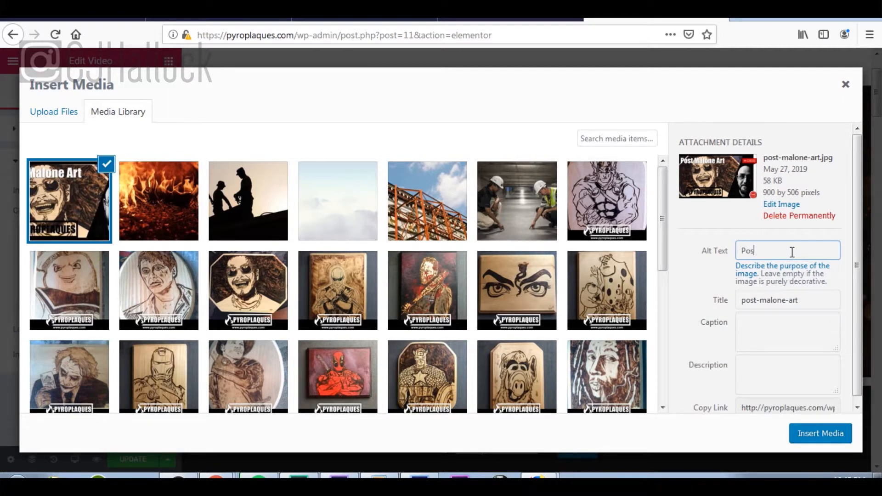
text(Post Malone Wood Burning)
key(Tab)
key(Tab)
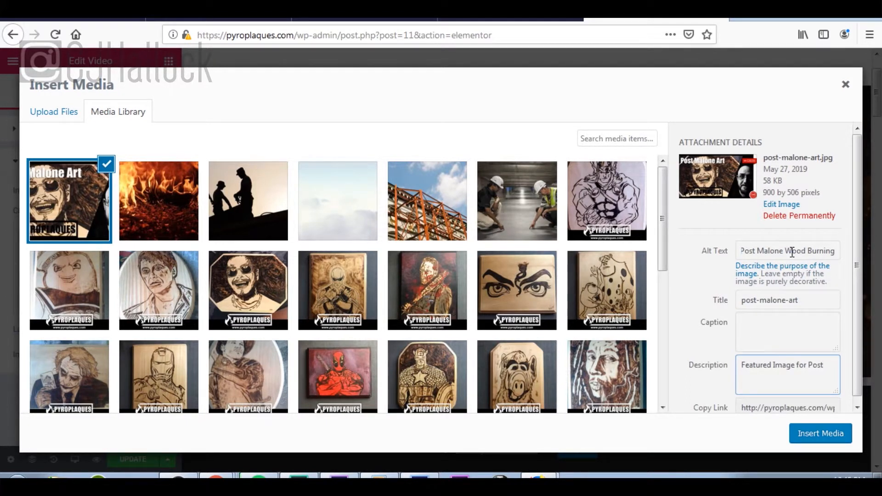
text(oopd)
scroll(765, 248, down, 1)
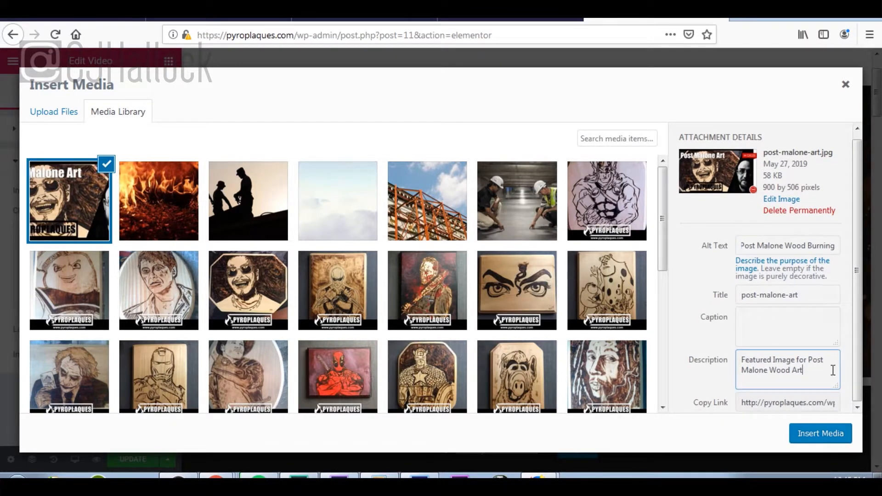
click(821, 435)
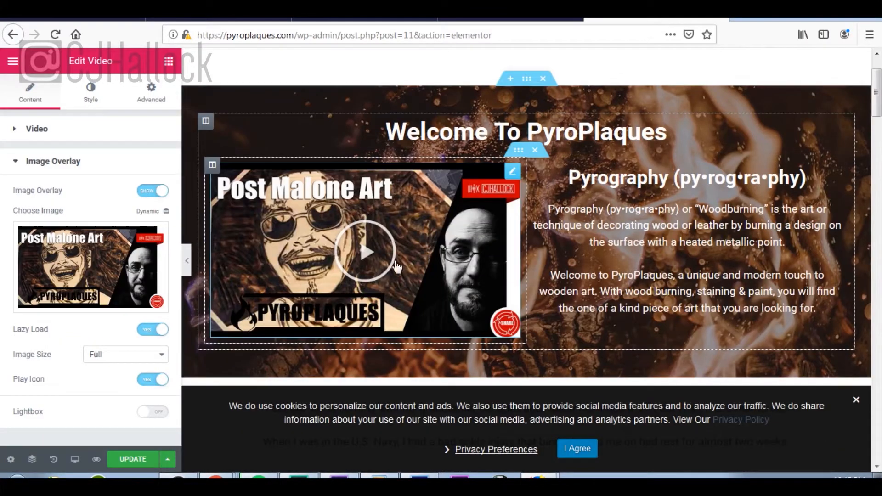
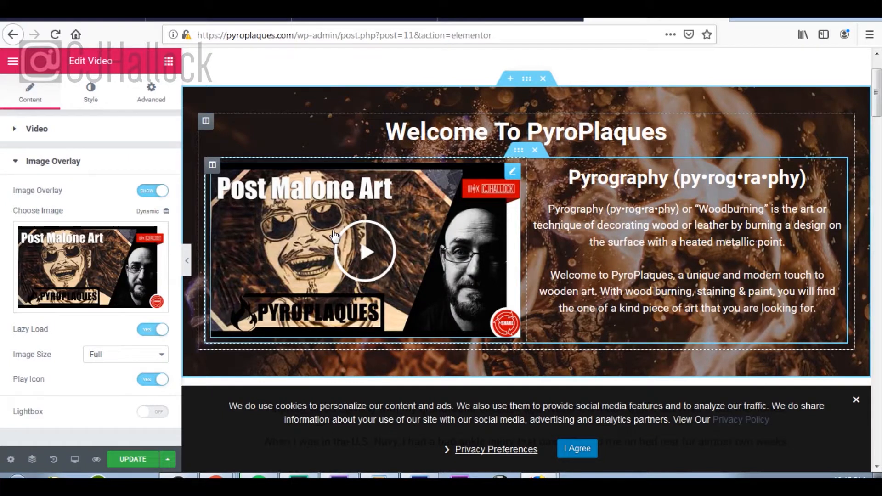
Step: Give the video column a classic white #ffffff background
click(213, 166)
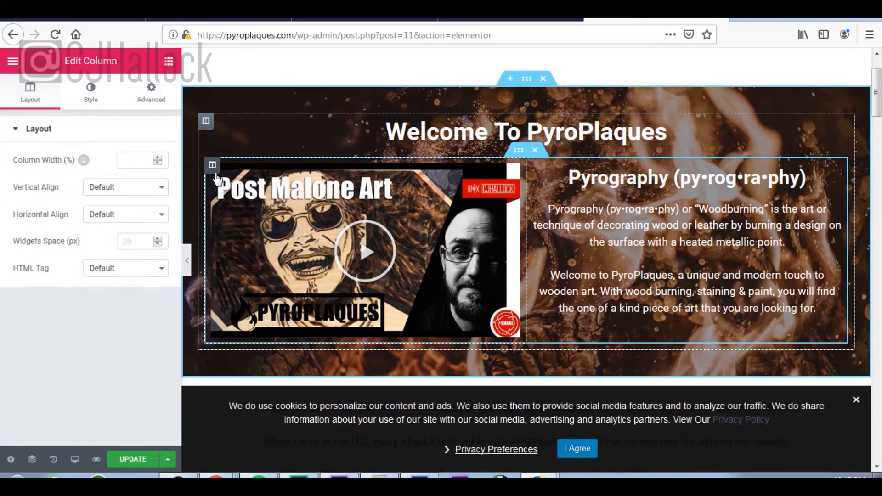
click(90, 101)
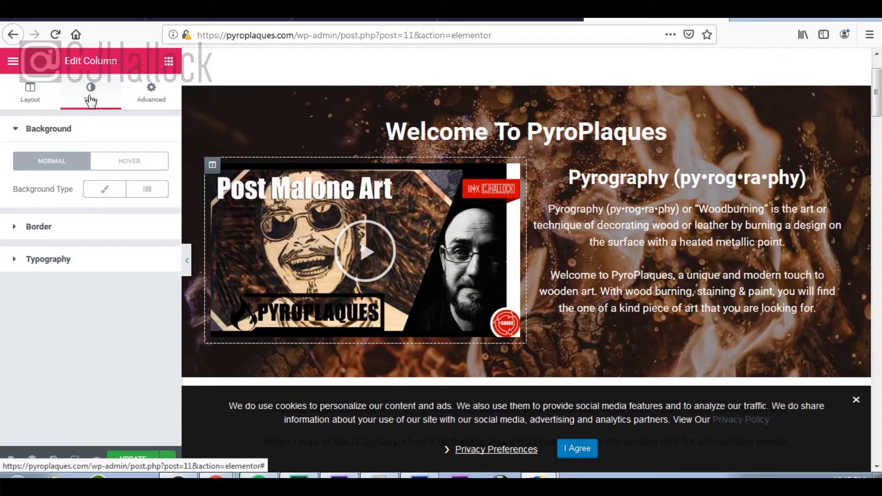
click(118, 197)
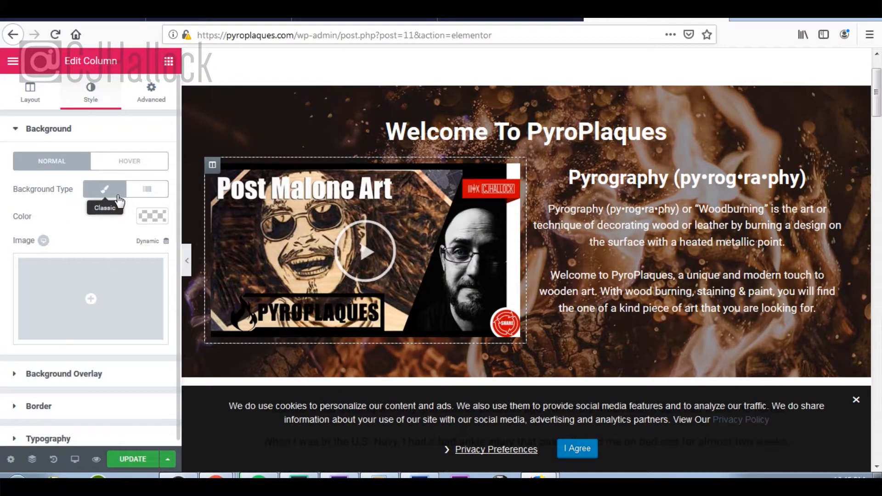
click(157, 220)
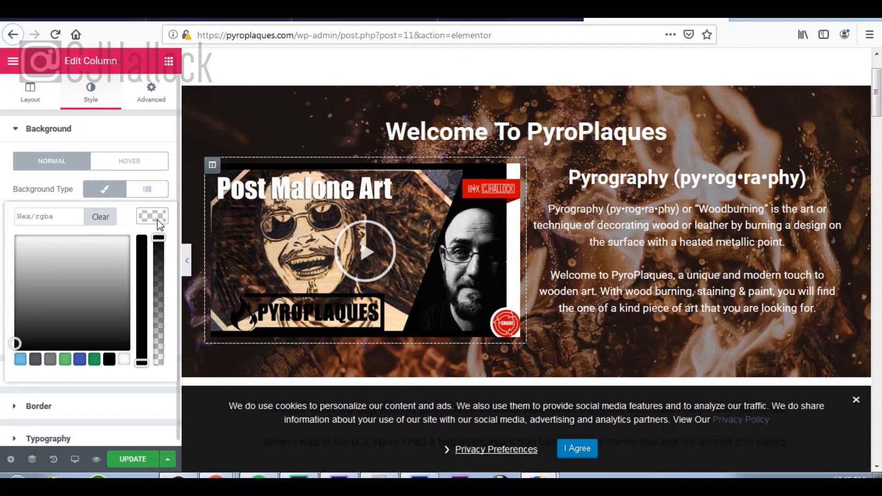
drag(38, 266, 0, 197)
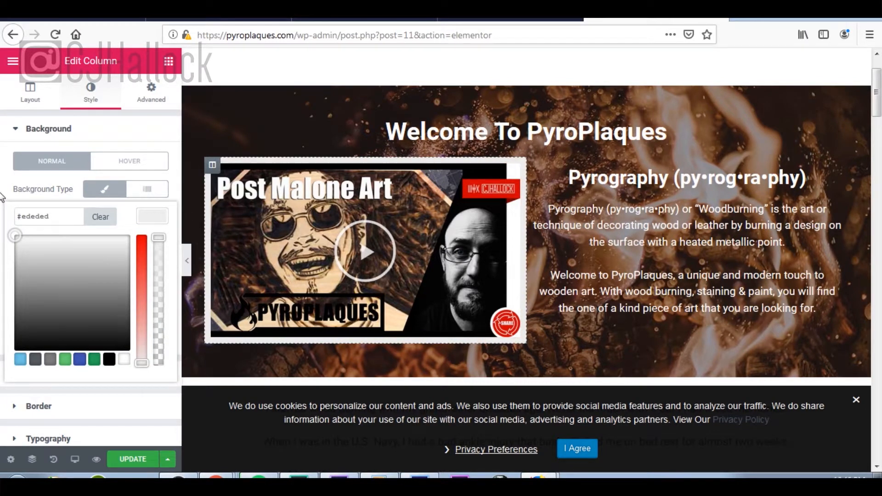
click(123, 361)
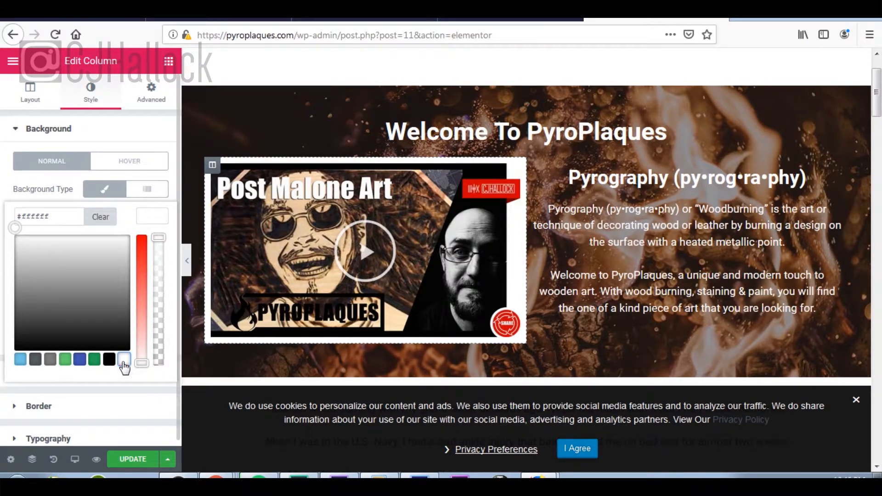
click(152, 218)
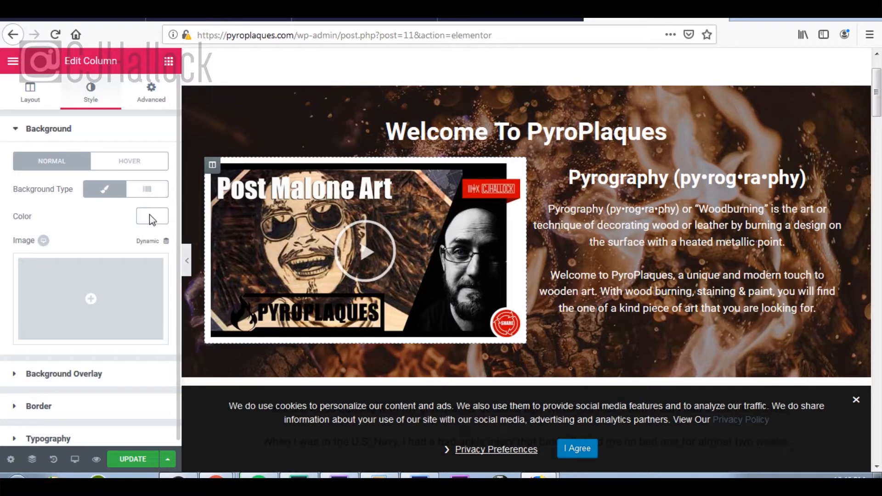
Step: Set the video column's padding to 25 px on all sides
click(155, 94)
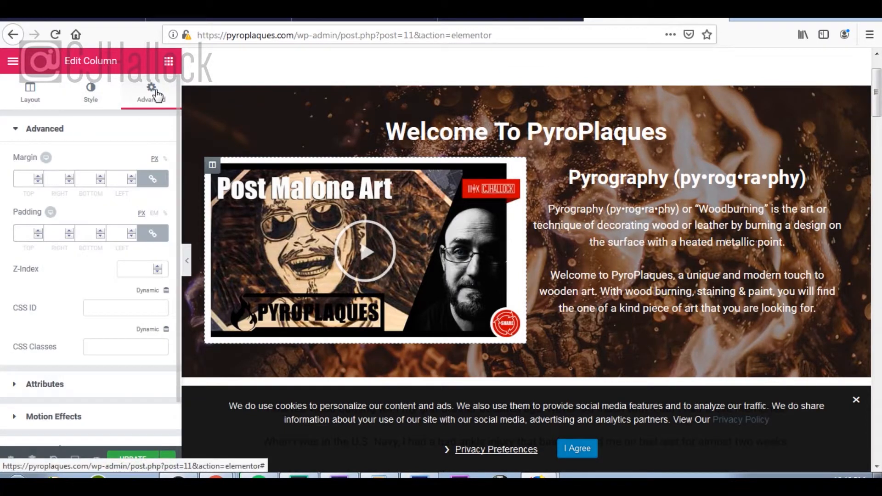
click(37, 230)
click(38, 230)
drag(39, 232, 40, 231)
click(40, 232)
click(40, 232)
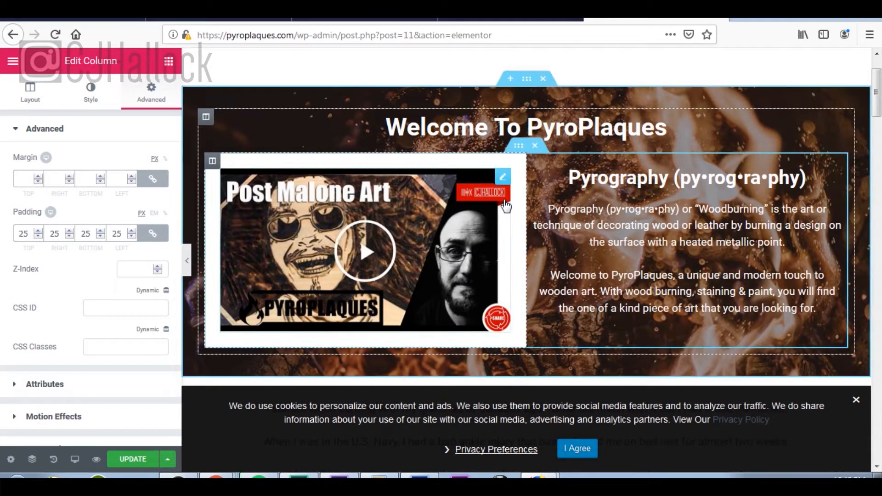
scroll(109, 280, down, 2)
scroll(108, 279, up, 2)
scroll(108, 280, down, 2)
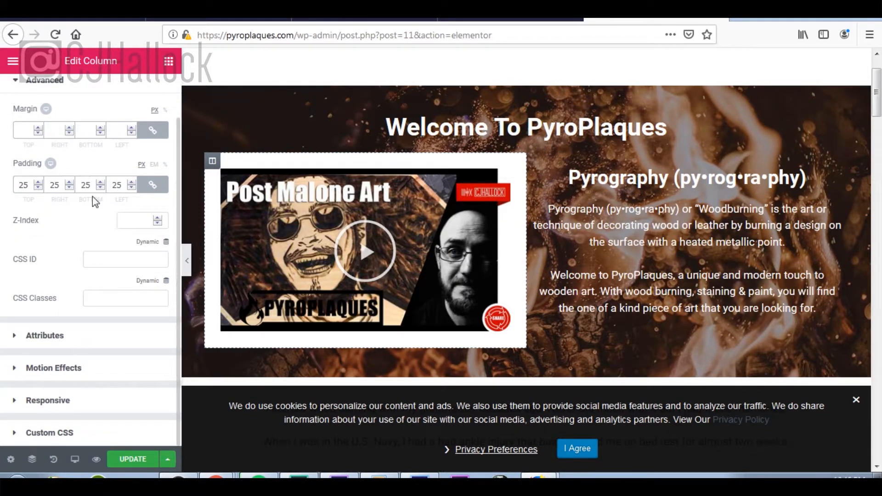
scroll(89, 196, up, 2)
click(89, 99)
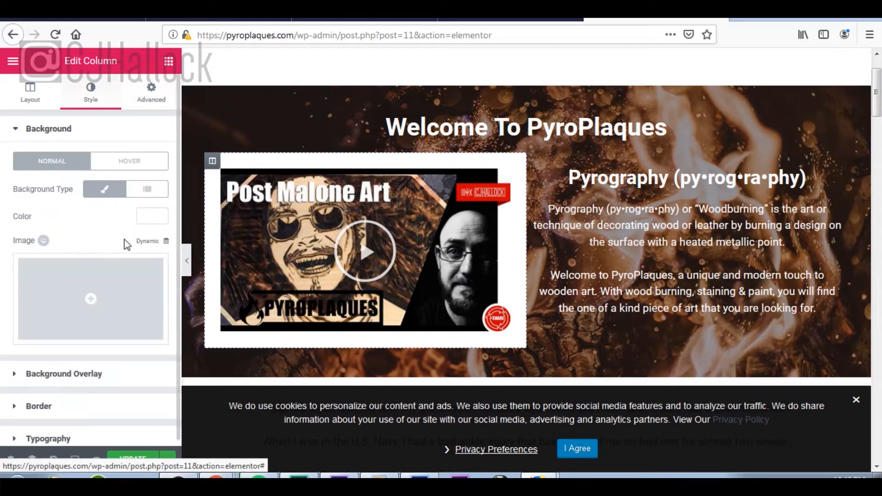
Step: Look over the column's Border box shadow settings, leaving them unchanged
click(69, 402)
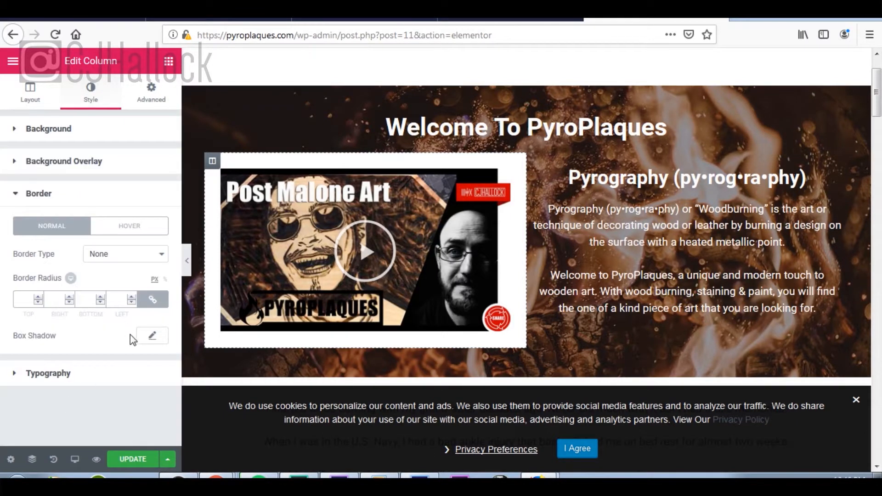
click(152, 336)
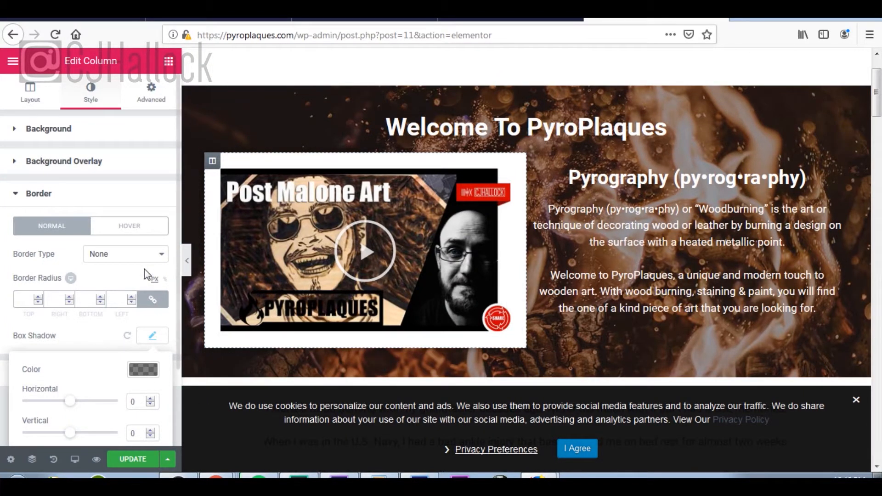
click(152, 336)
Step: Save the home page with Update, then go to the live site via the footer logo
scroll(689, 230, down, 1)
scroll(708, 310, down, 15)
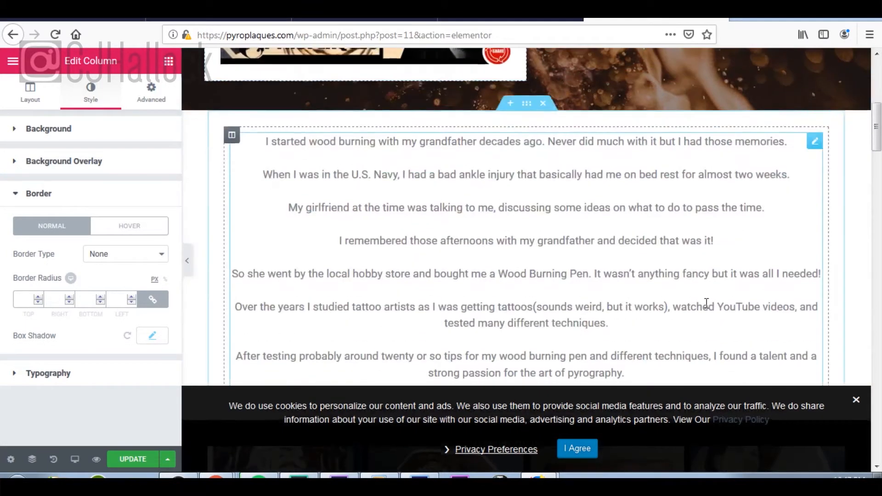
scroll(708, 310, down, 20)
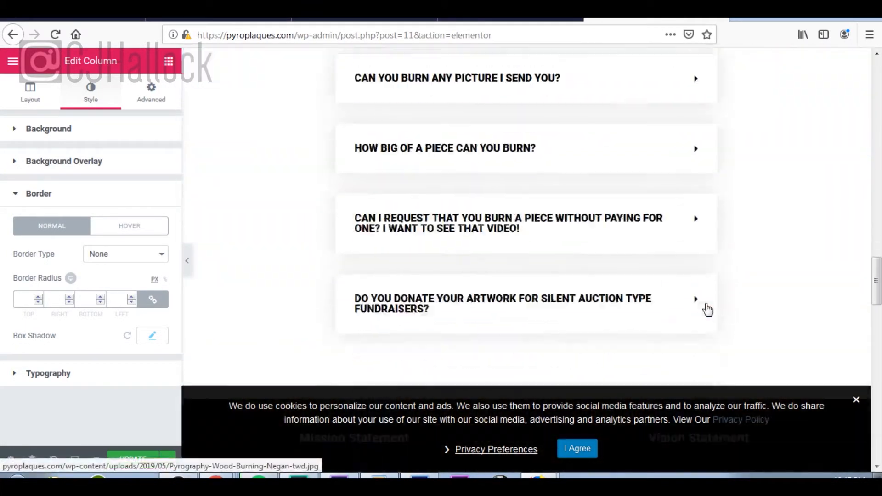
scroll(705, 302, down, 10)
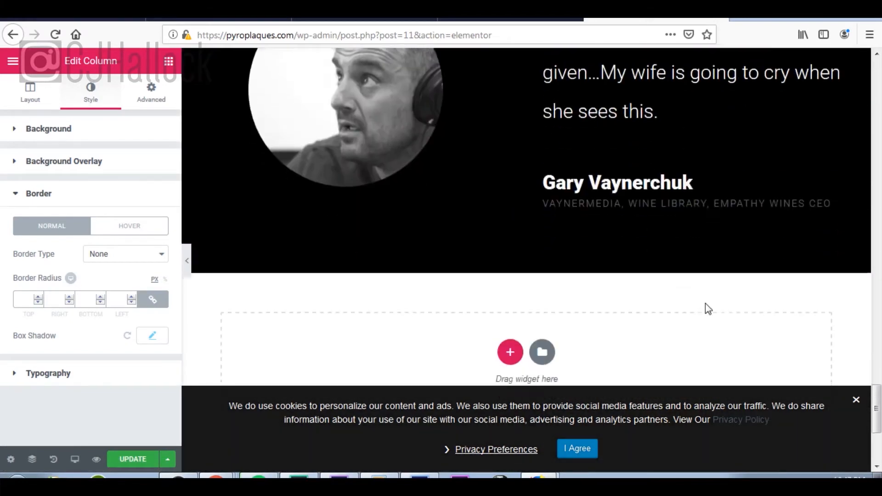
click(131, 459)
click(316, 306)
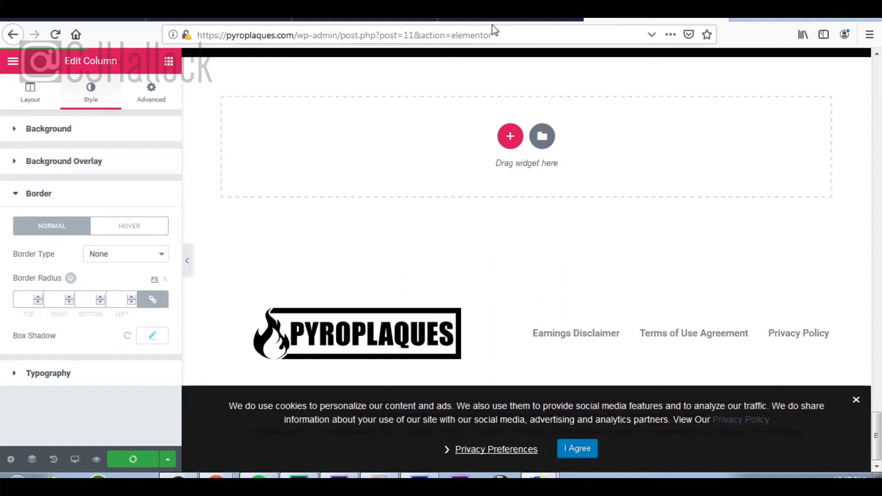
Step: Review the pyroplaques.com home page through mission, testimonials and footer, then go back to digitoolbag.com
scroll(493, 225, down, 3)
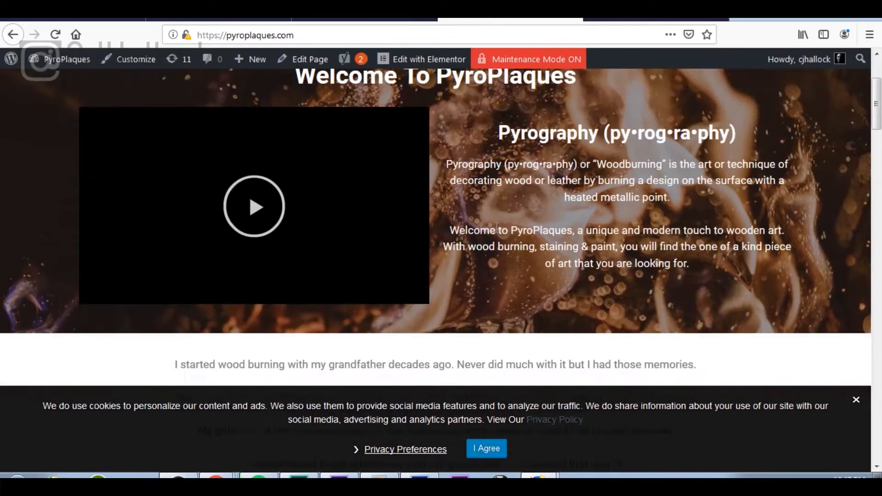
scroll(472, 174, up, 3)
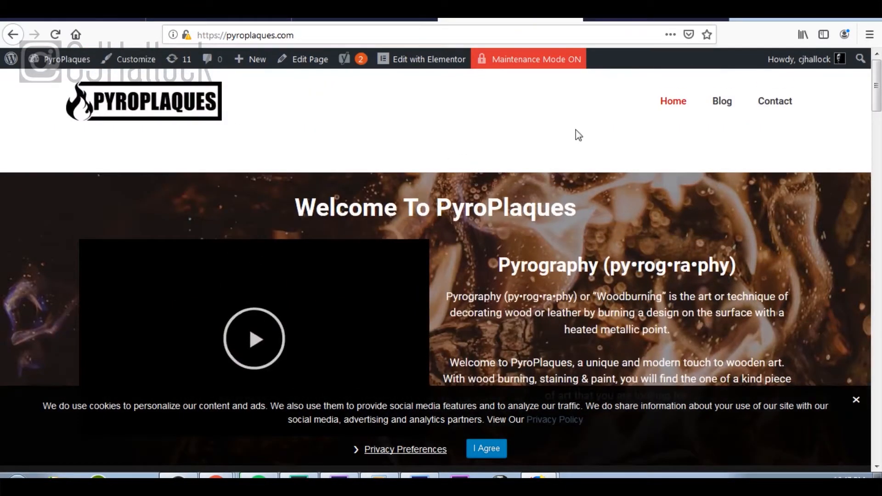
scroll(666, 189, down, 6)
scroll(668, 193, down, 10)
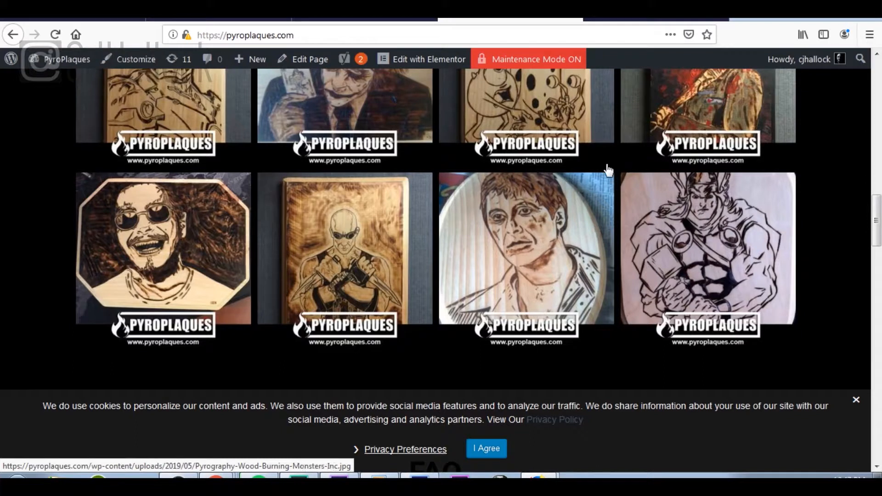
scroll(564, 280, down, 10)
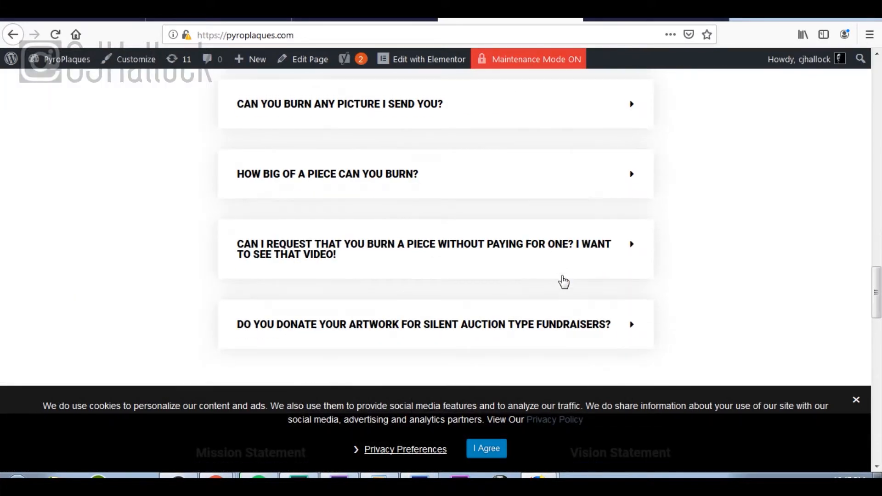
scroll(564, 281, down, 15)
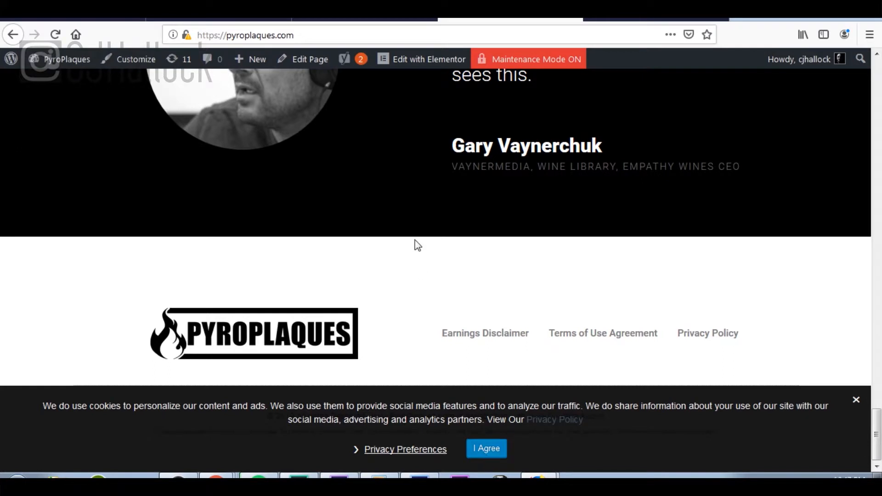
click(85, 20)
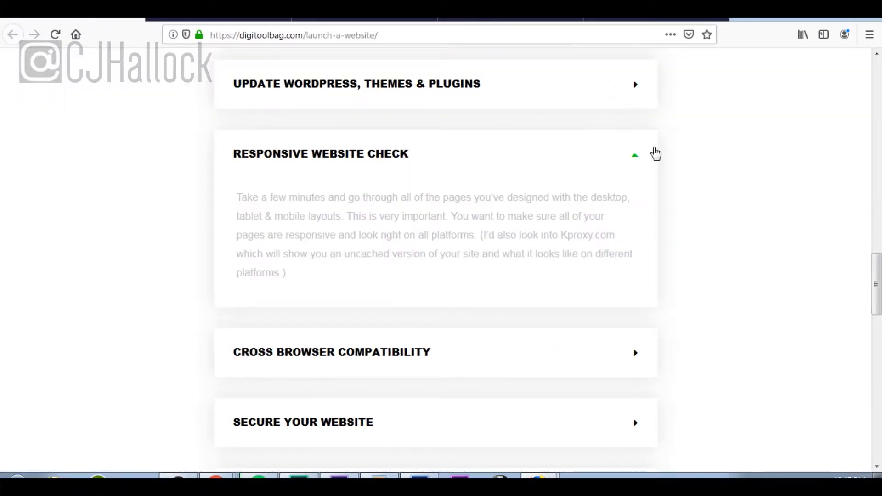
Step: Collapse Responsive Website Check, expand Cross Browser Compatibility, and open an Incognito window
click(636, 156)
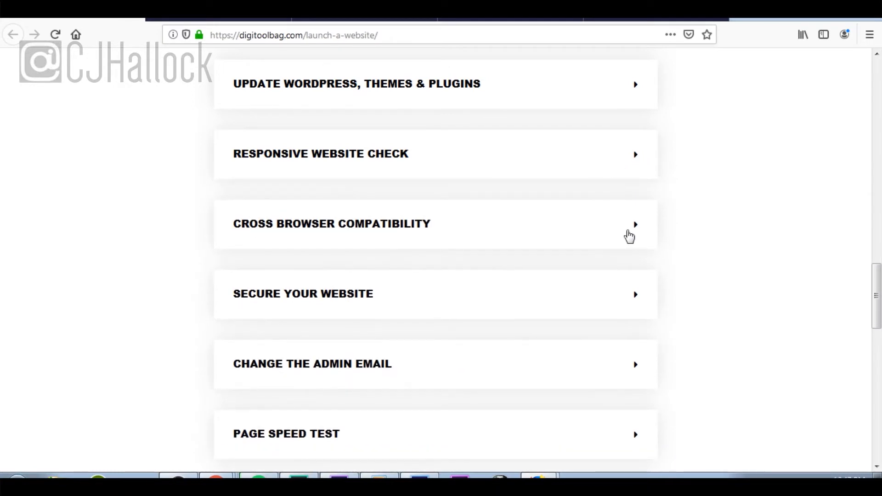
click(628, 235)
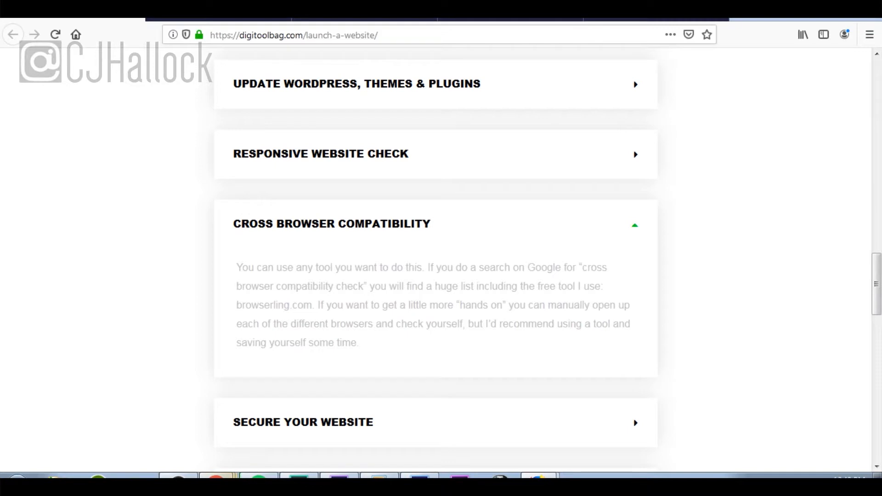
click(228, 405)
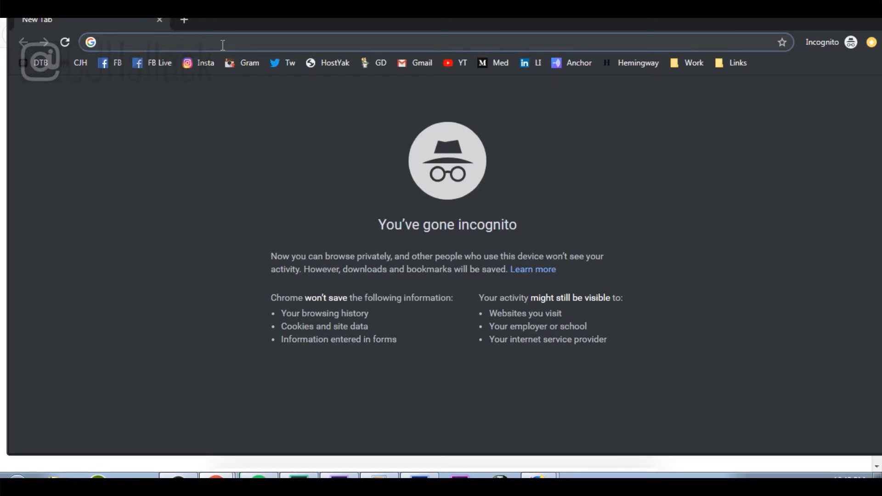
Step: Load pyroplaques.com in the incognito window from the 'pyro' address suggestion
text(pyroplaques.com)
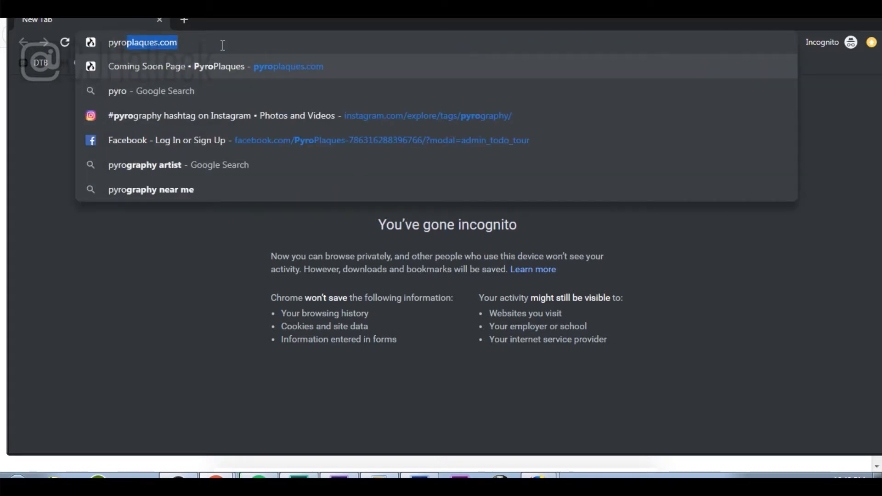
key(Right)
key(Return)
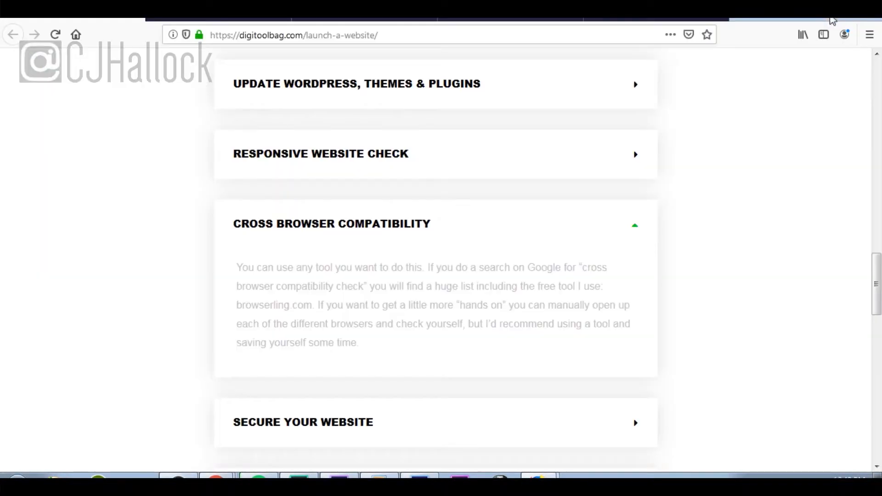
Step: Expand the Secure Your Website checklist step, then return to the PyroPlaques site tab
click(636, 235)
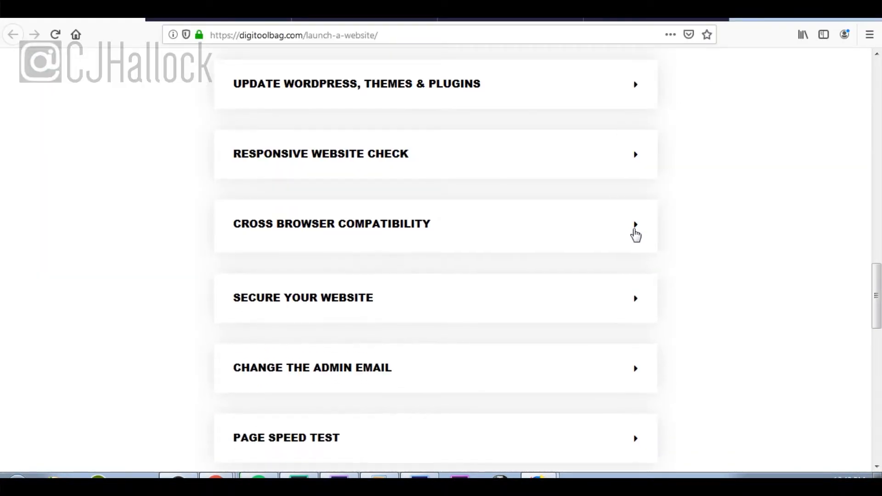
click(635, 304)
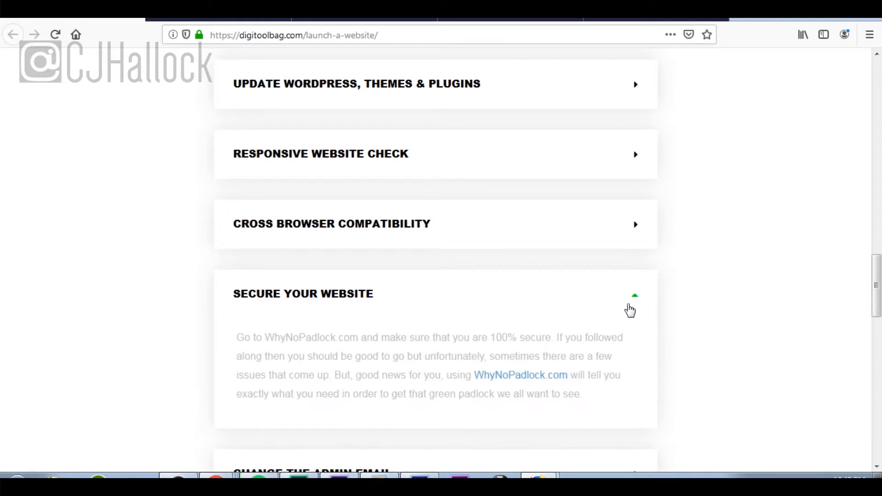
scroll(628, 311, down, 3)
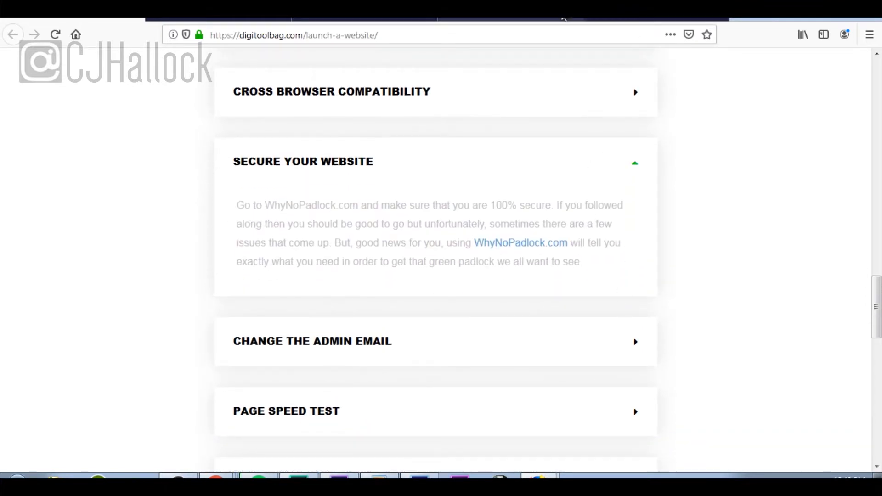
click(529, 20)
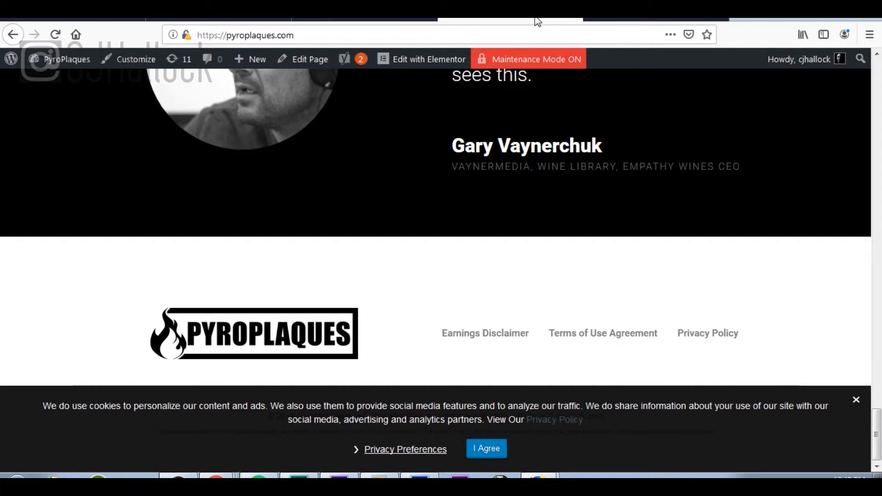
Step: Open whynopadlock.com in a new tab and paste the PyroPlaques address into Secure Address
click(745, 18)
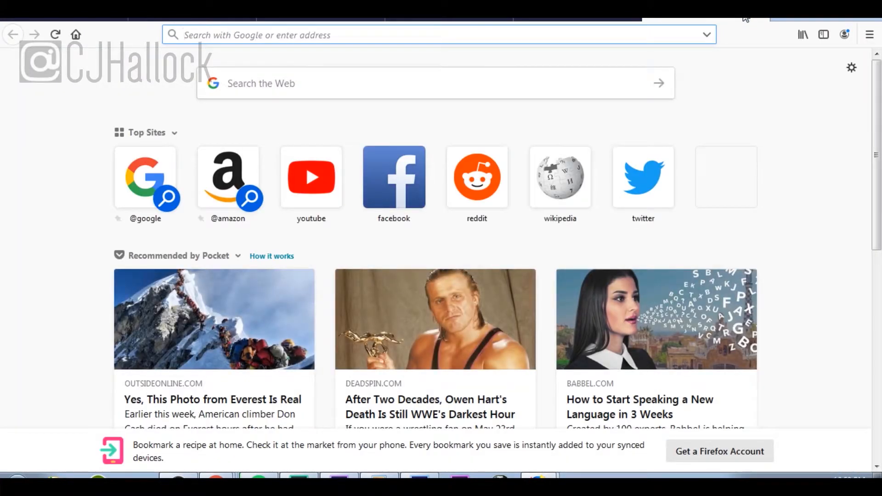
text(whyn)
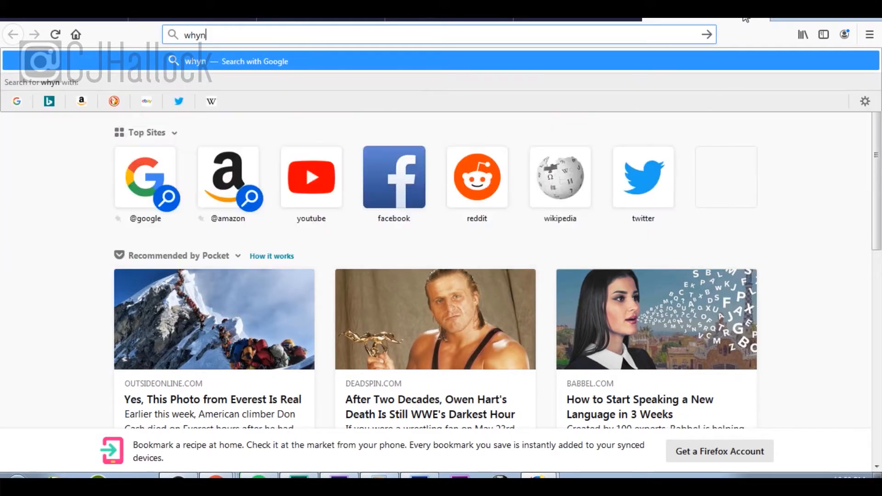
text(opadlock.com)
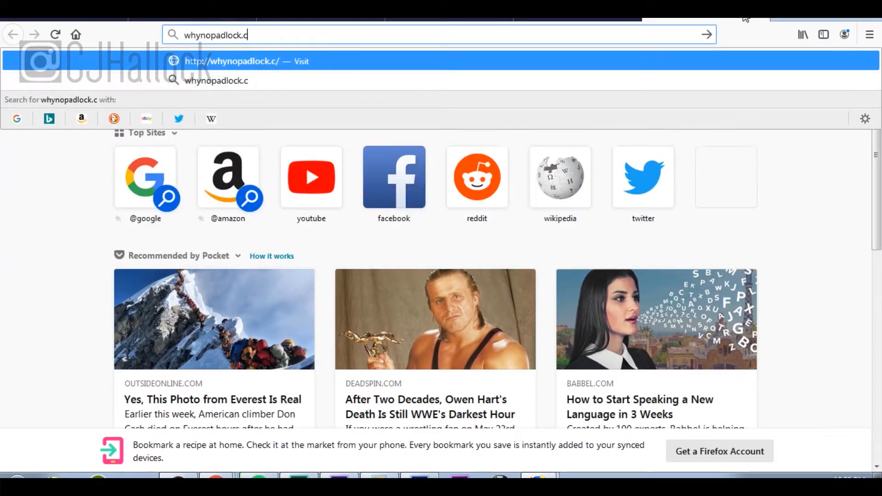
key(Return)
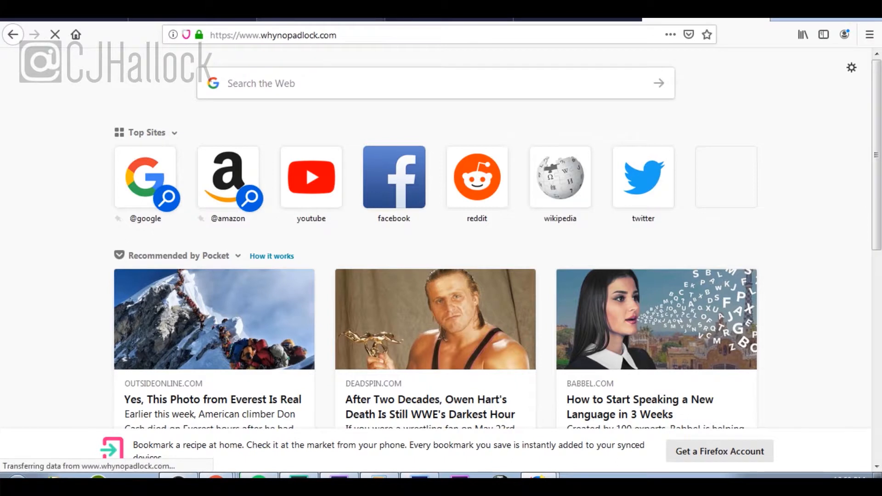
scroll(396, 168, down, 5)
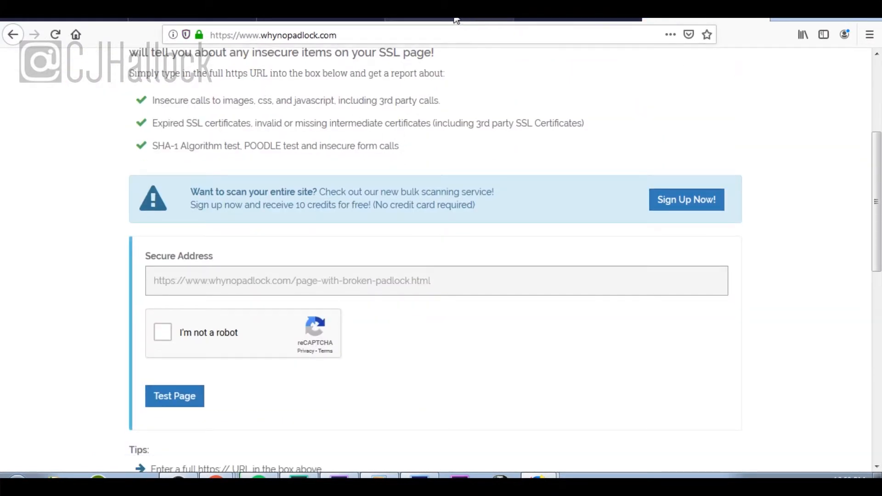
click(496, 22)
click(334, 34)
key(ctrl+c)
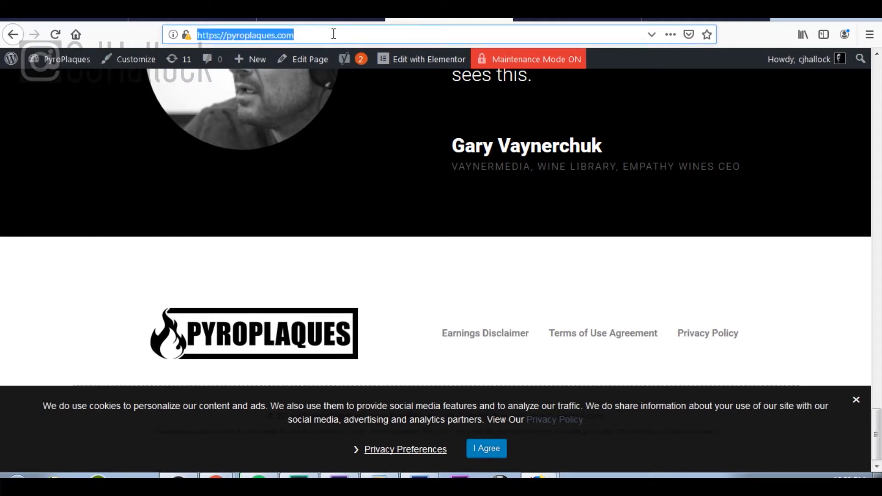
click(715, 19)
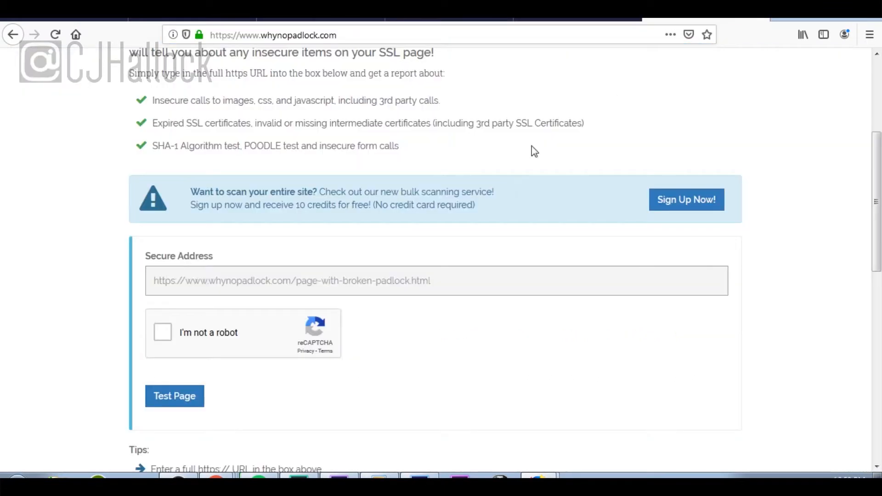
click(403, 272)
key(ctrl+v)
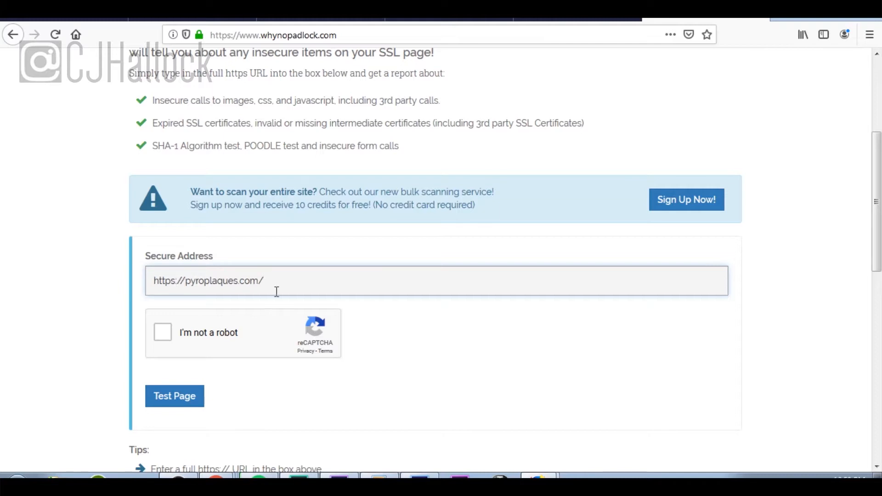
Step: Solve the parking-meter reCAPTCHA and run the padlock test
click(164, 334)
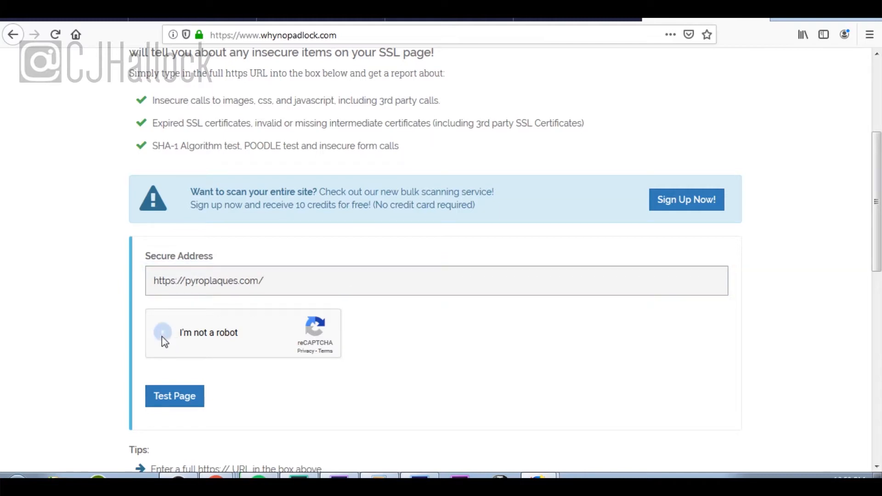
scroll(358, 337, down, 2)
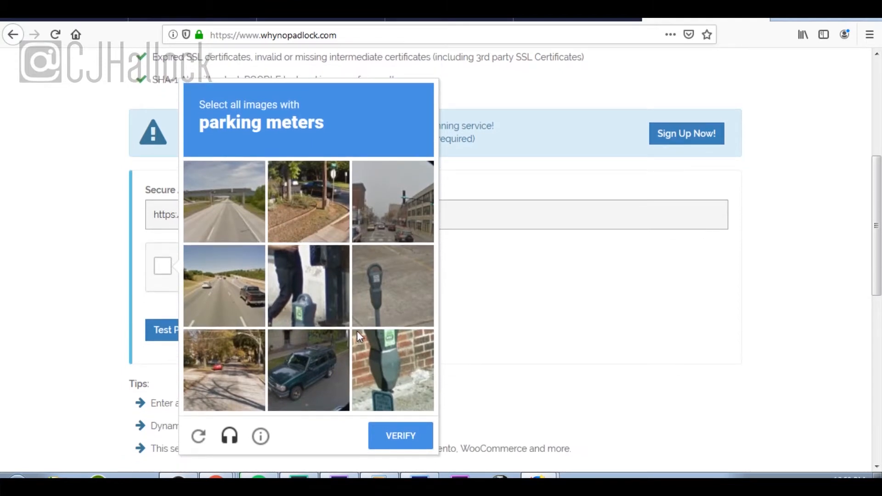
click(405, 277)
click(315, 299)
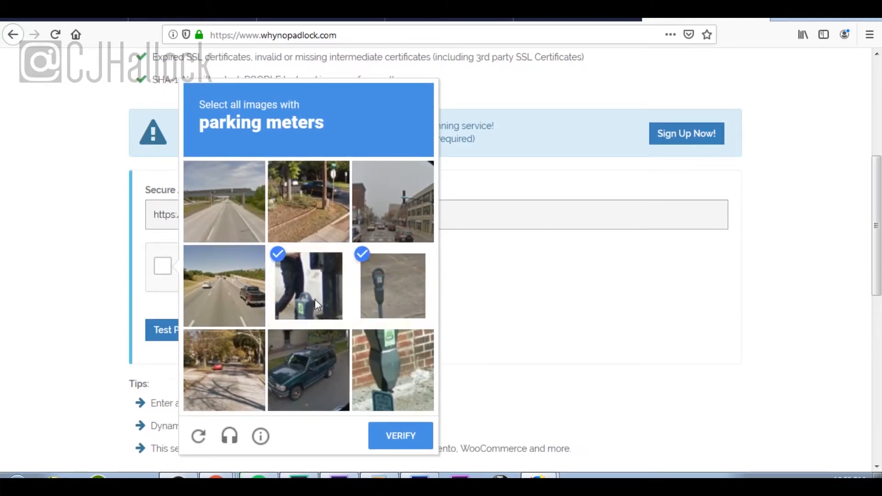
click(396, 356)
click(425, 437)
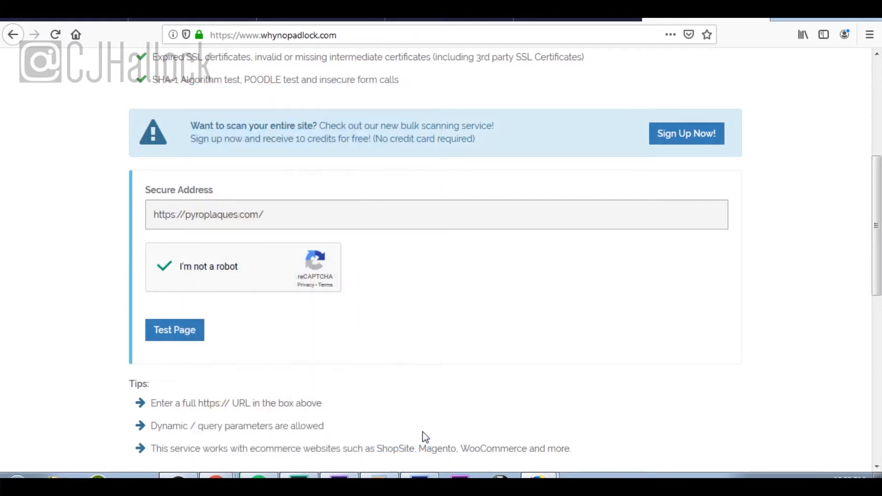
click(179, 335)
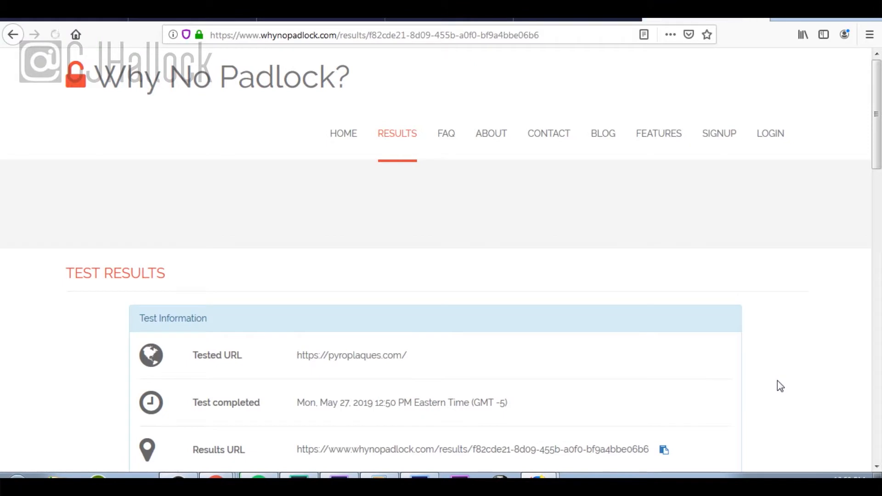
Step: Scroll through the WhyNoPadlock results to find the Mixed Content soft failure
scroll(778, 380, down, 8)
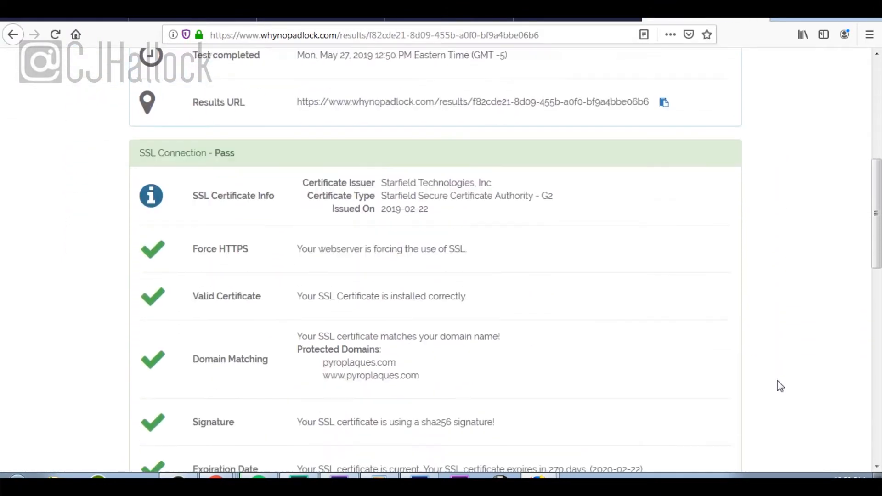
scroll(777, 380, down, 2)
scroll(552, 288, down, 3)
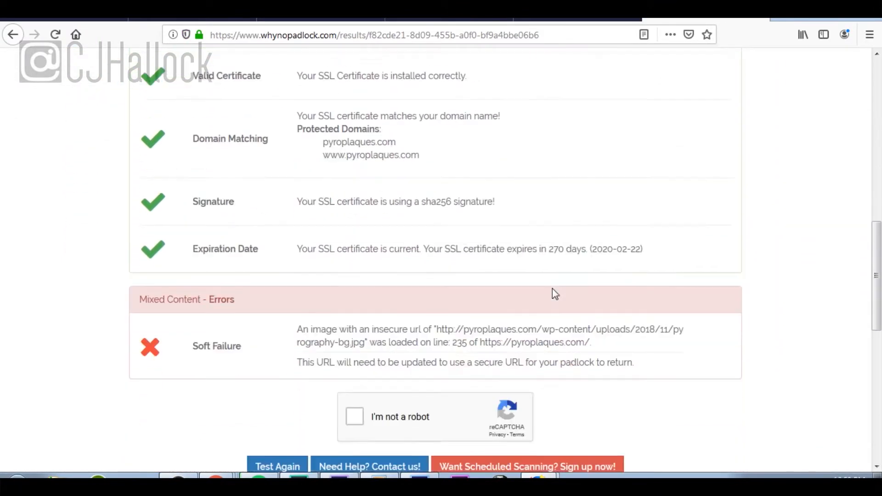
scroll(637, 286, up, 1)
scroll(639, 290, up, 2)
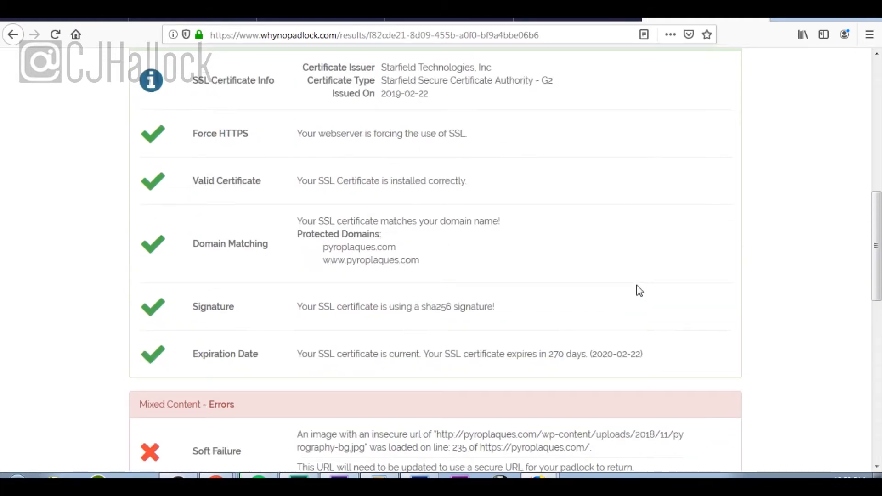
scroll(640, 291, up, 3)
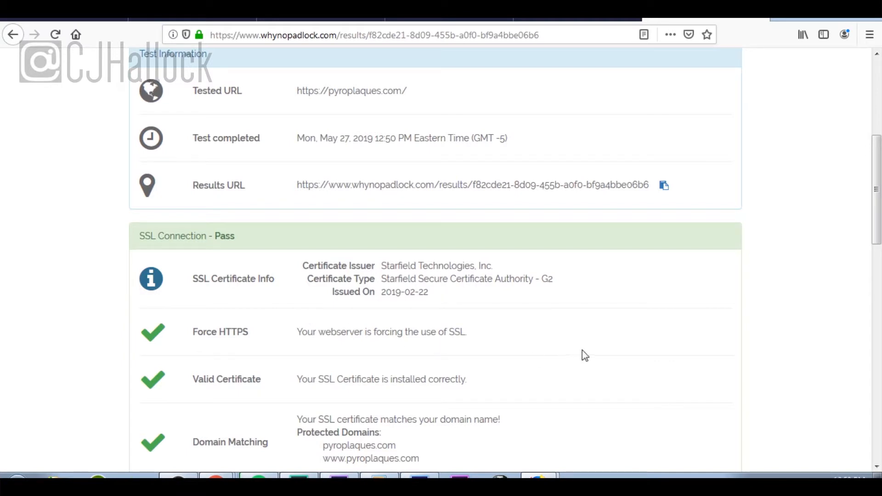
scroll(584, 356, up, 2)
scroll(582, 350, down, 3)
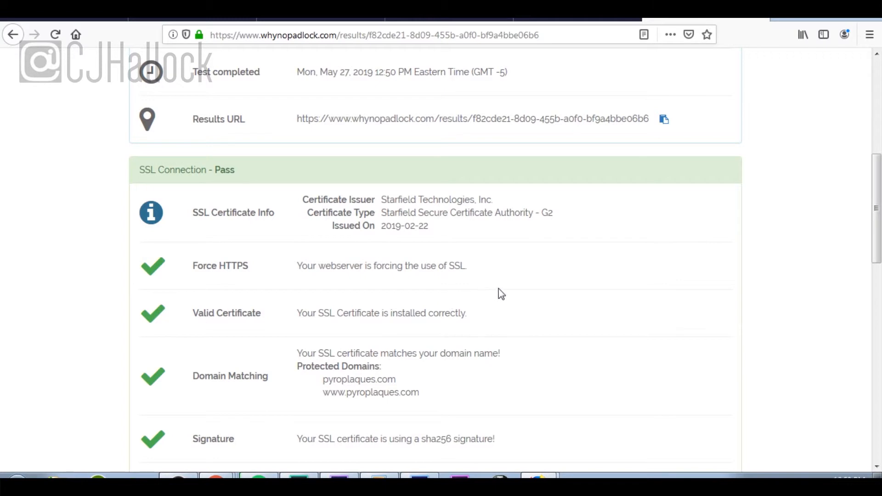
scroll(498, 289, down, 5)
scroll(499, 288, down, 1)
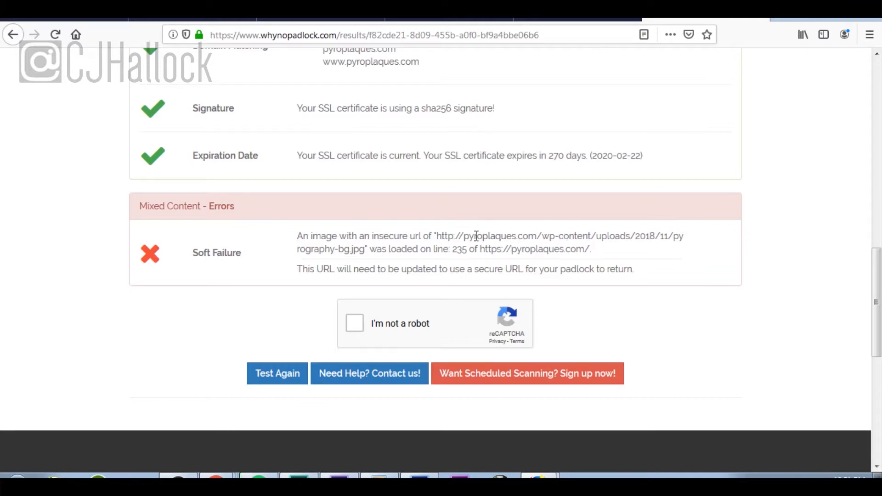
drag(441, 236, 463, 240)
drag(529, 236, 533, 237)
drag(591, 251, 483, 252)
right_click(520, 252)
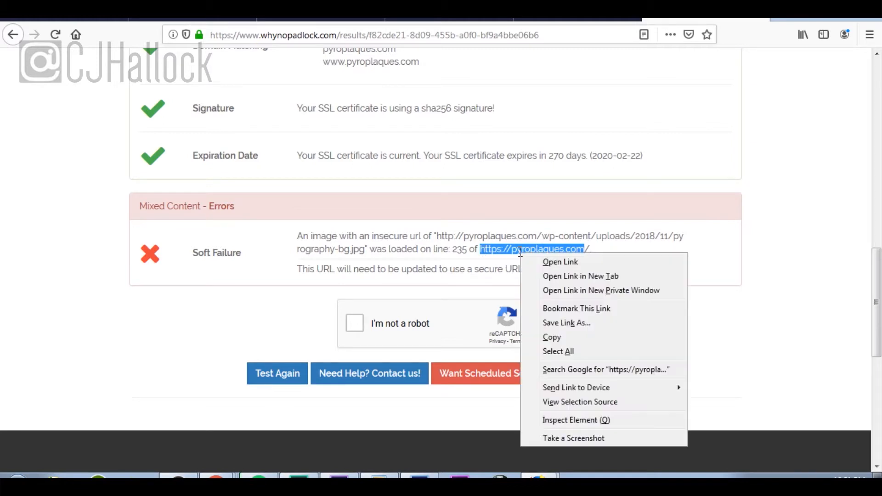
click(596, 337)
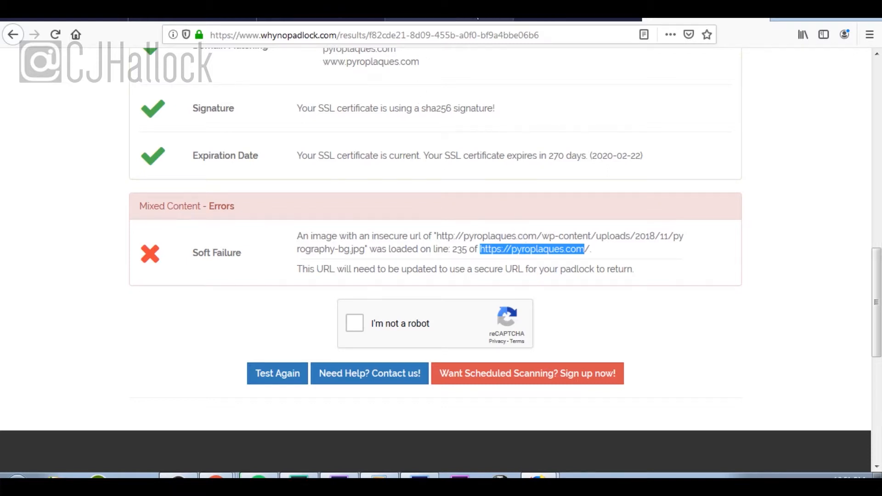
click(478, 19)
Step: Open the Dashboard in a new tab and go to Elementor > Tools
mouse_move(52, 62)
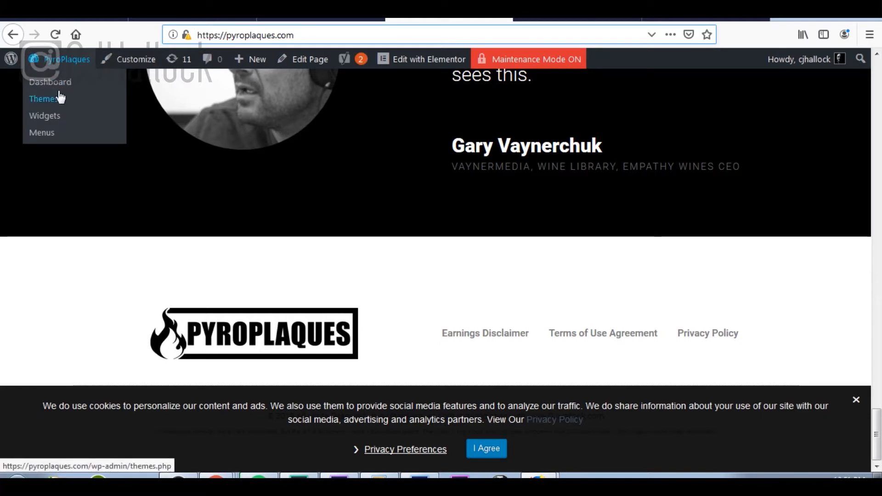
right_click(59, 81)
click(91, 87)
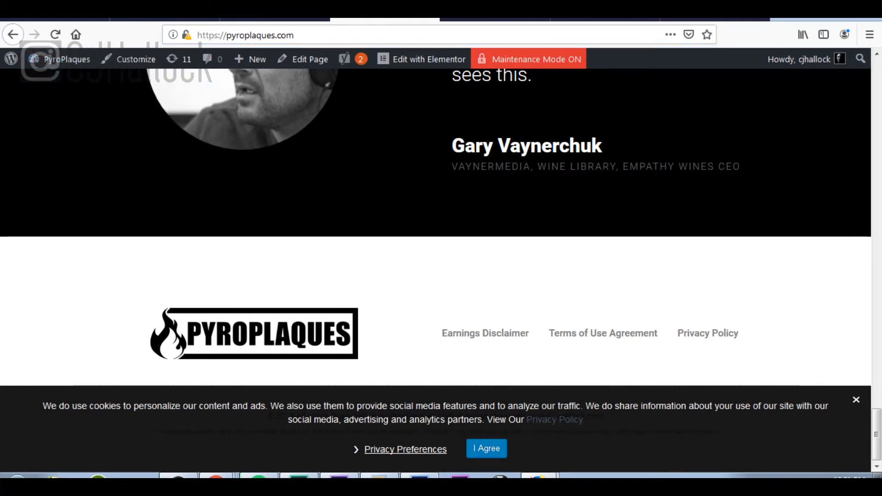
click(505, 20)
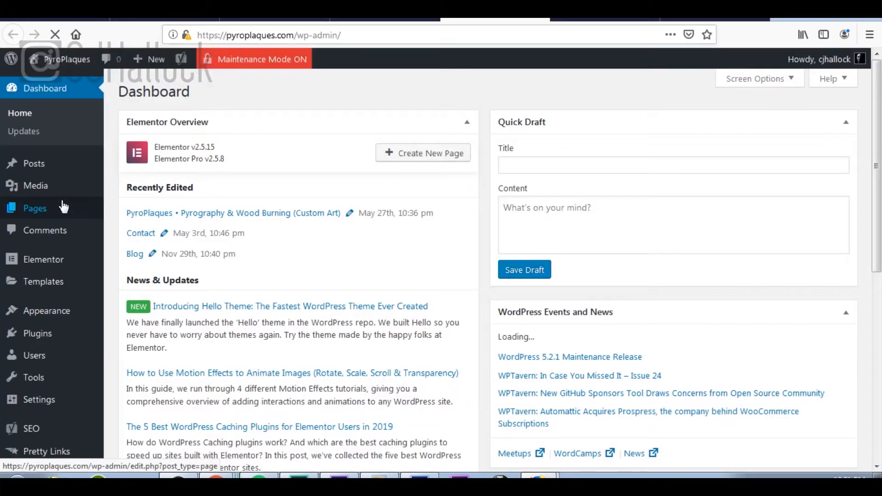
scroll(63, 206, down, 3)
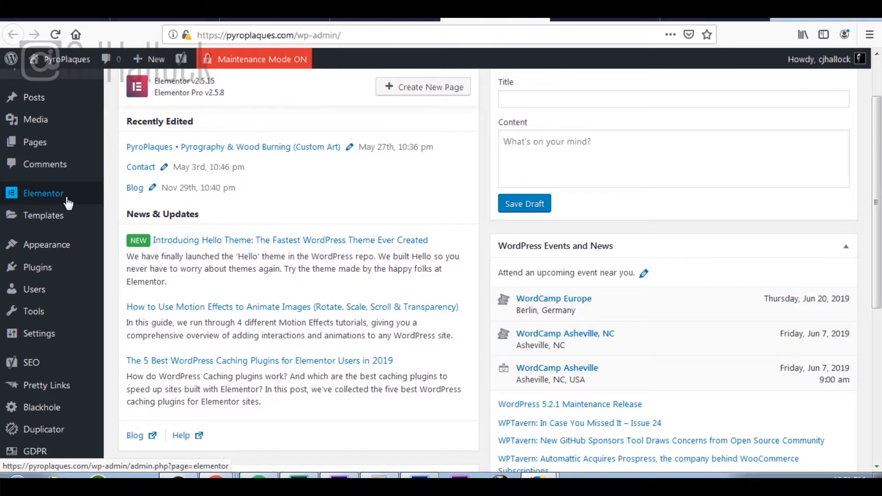
click(53, 195)
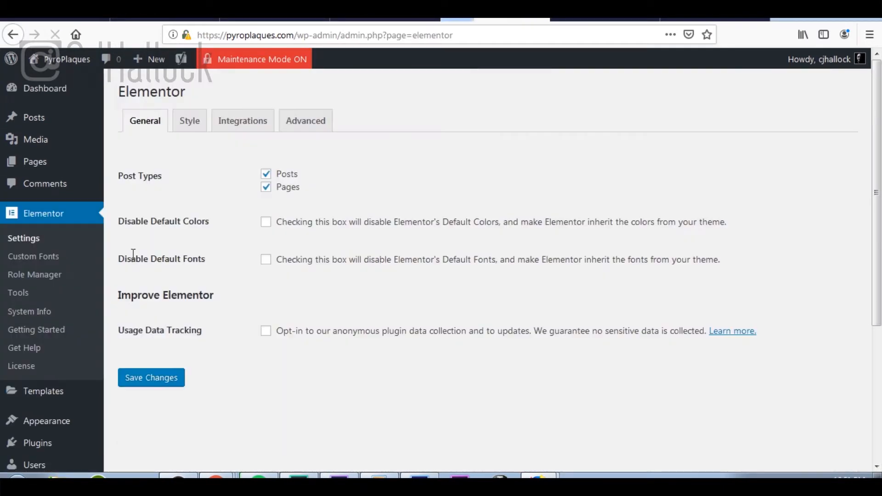
click(23, 296)
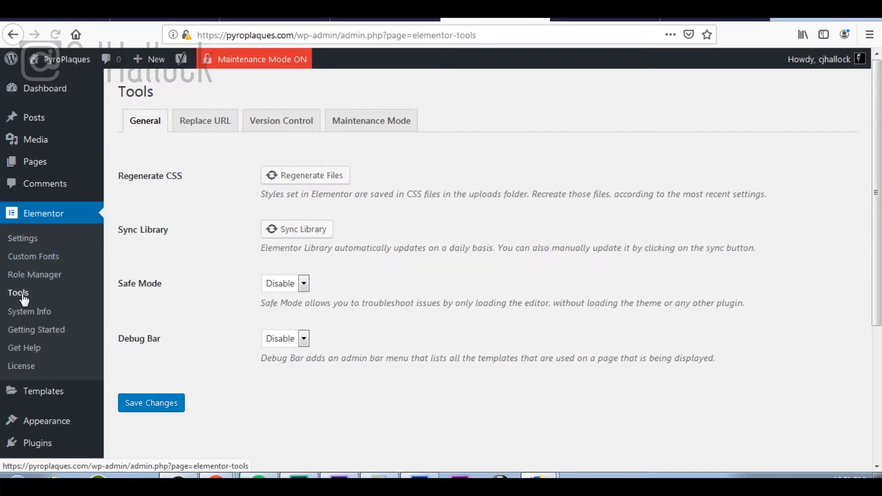
click(200, 126)
click(398, 191)
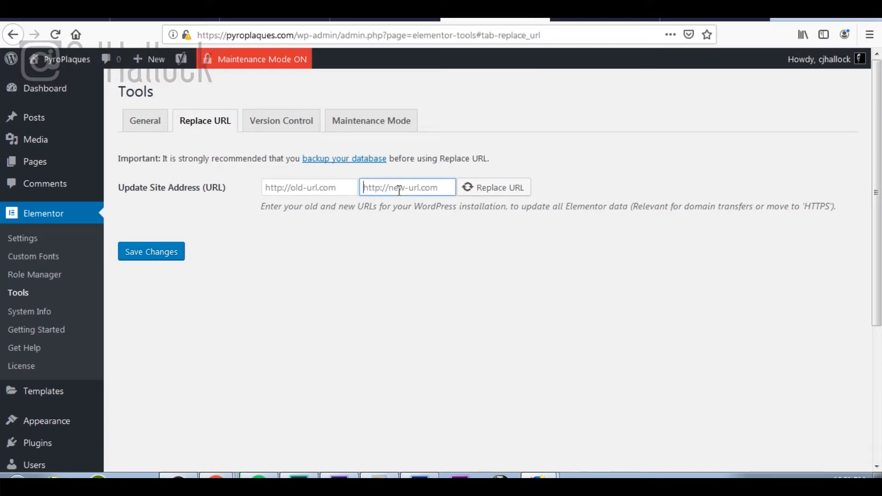
text(https://pyroplaques.com)
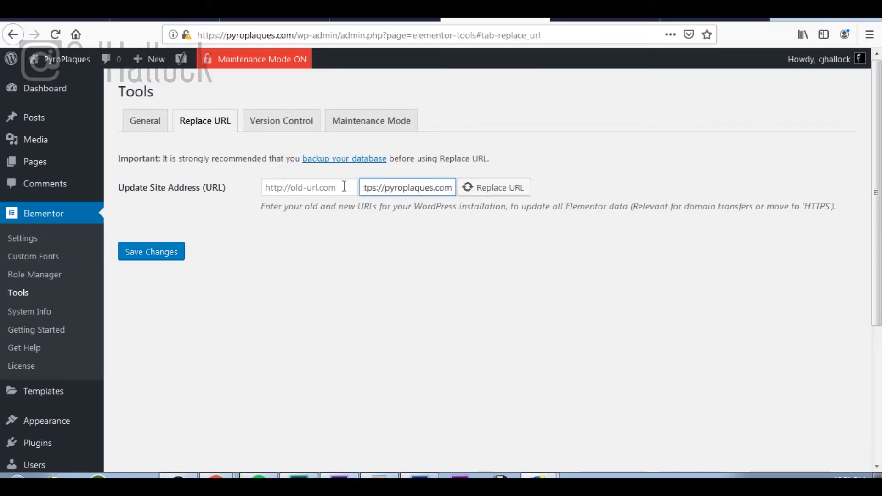
click(314, 189)
text(https://pyroplaques.com)
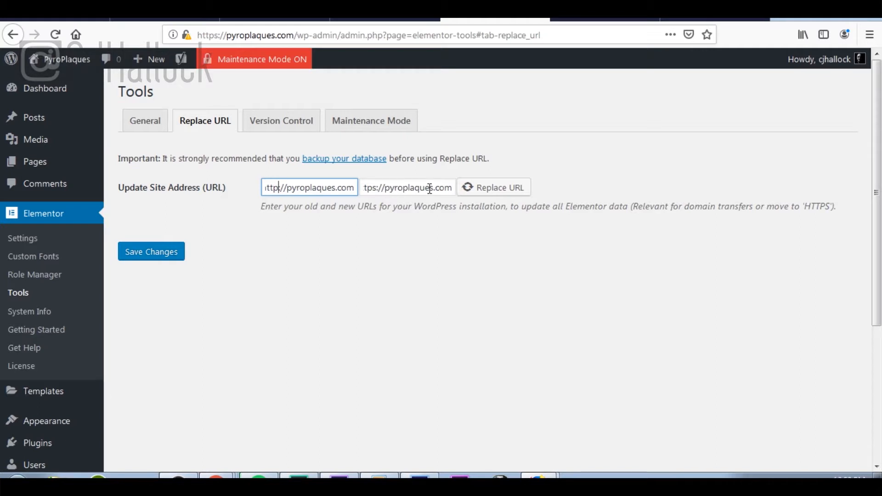
click(498, 192)
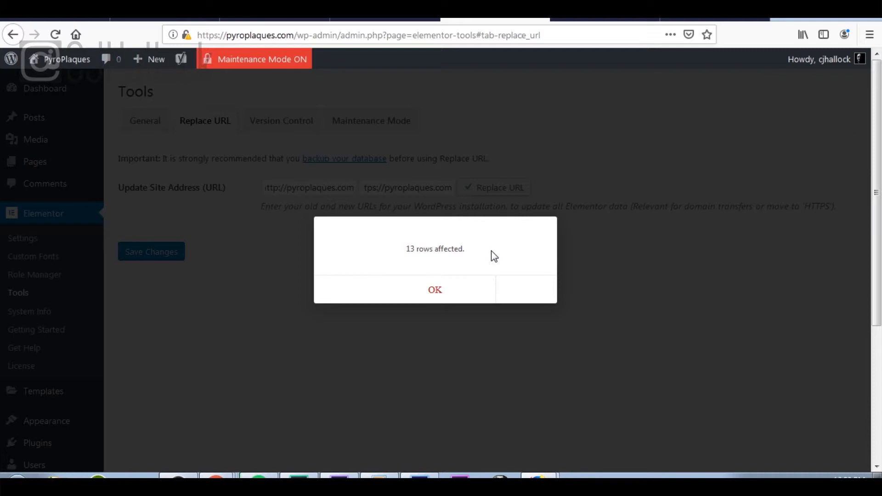
click(444, 298)
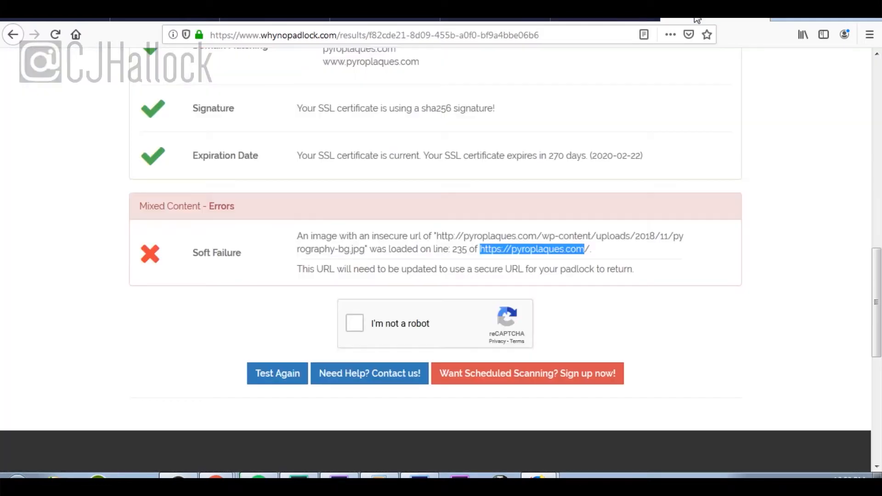
click(697, 22)
Step: Tick the reCAPTCHA box and mark all fire hydrant squares in the first image challenge
scroll(229, 194, up, 10)
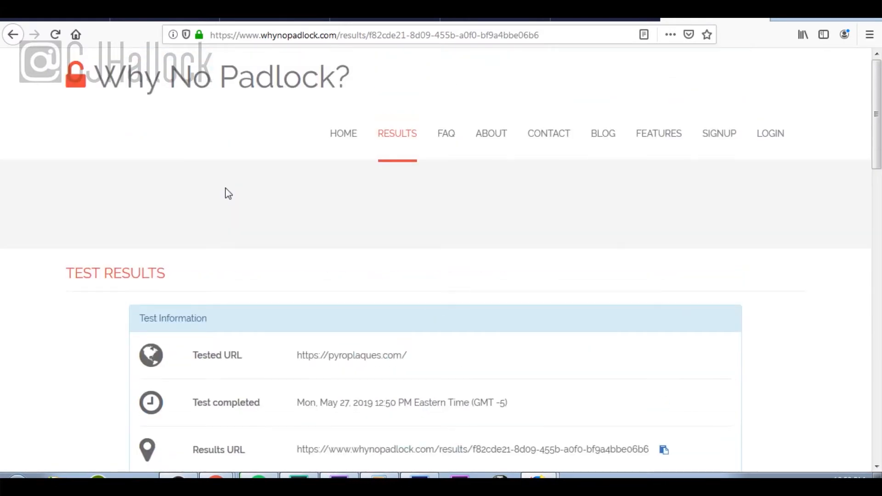
scroll(229, 193, down, 11)
scroll(229, 193, down, 5)
click(357, 61)
scroll(529, 98, up, 2)
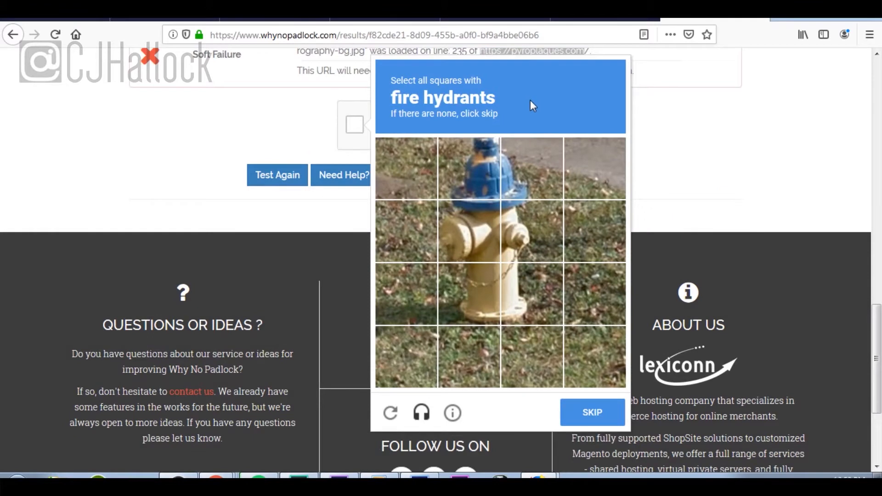
click(471, 160)
click(519, 170)
click(525, 235)
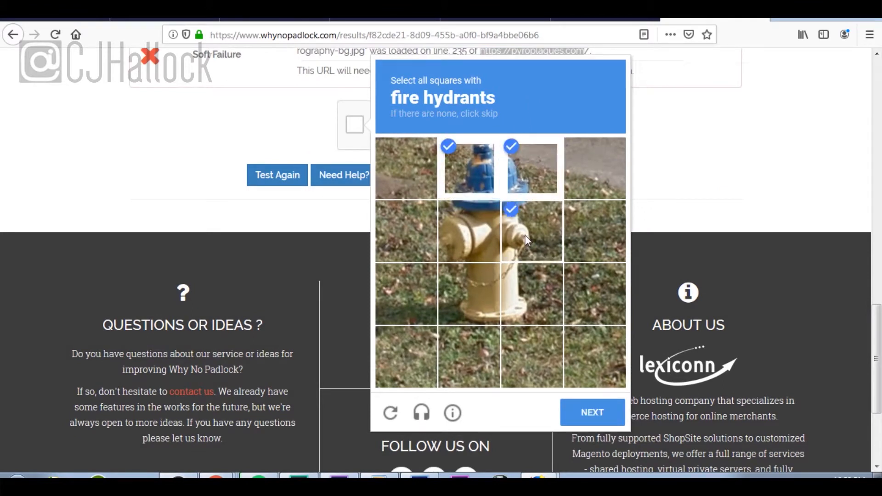
click(537, 285)
click(479, 288)
click(483, 222)
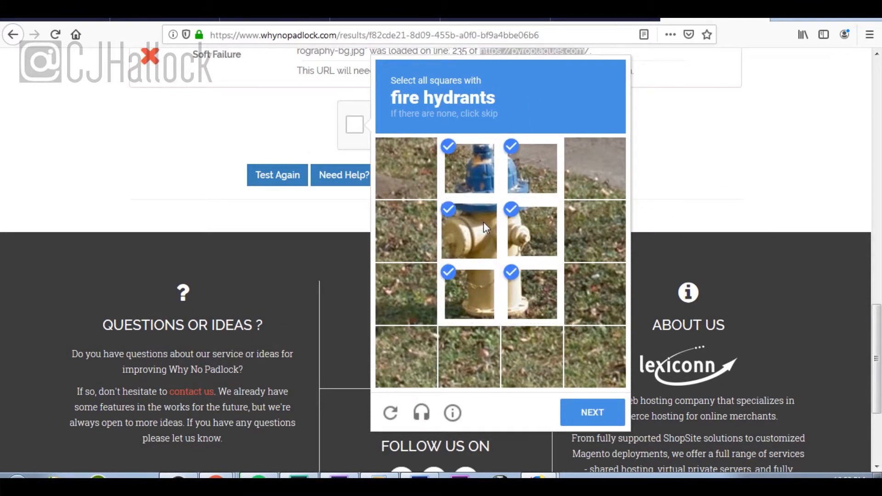
click(596, 419)
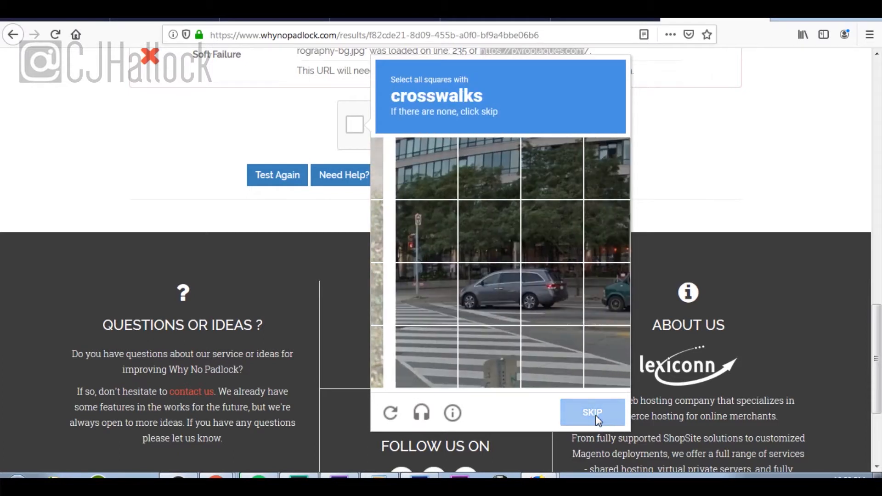
Step: Mark every crosswalk square in the second challenge and verify it
click(406, 286)
click(461, 311)
click(471, 351)
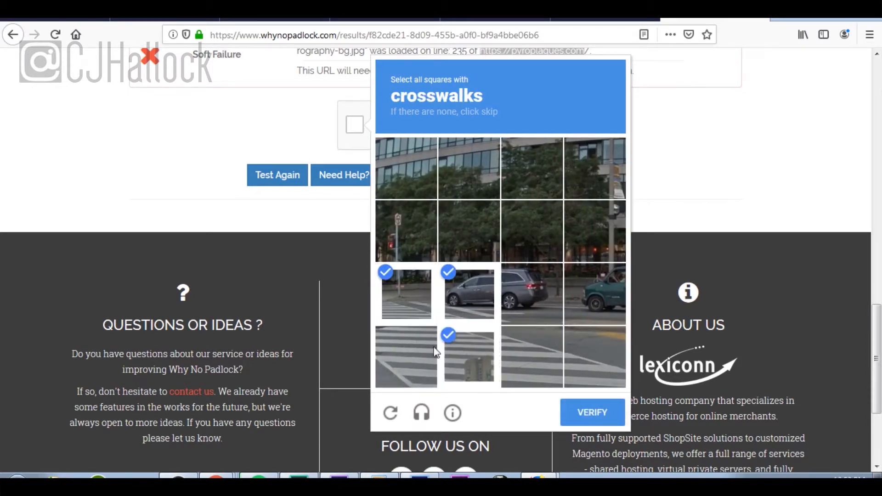
click(414, 354)
click(532, 352)
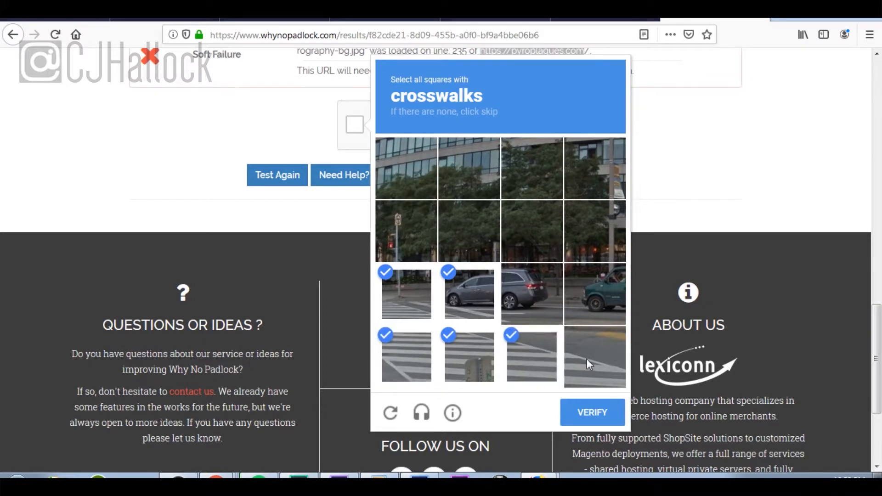
click(597, 362)
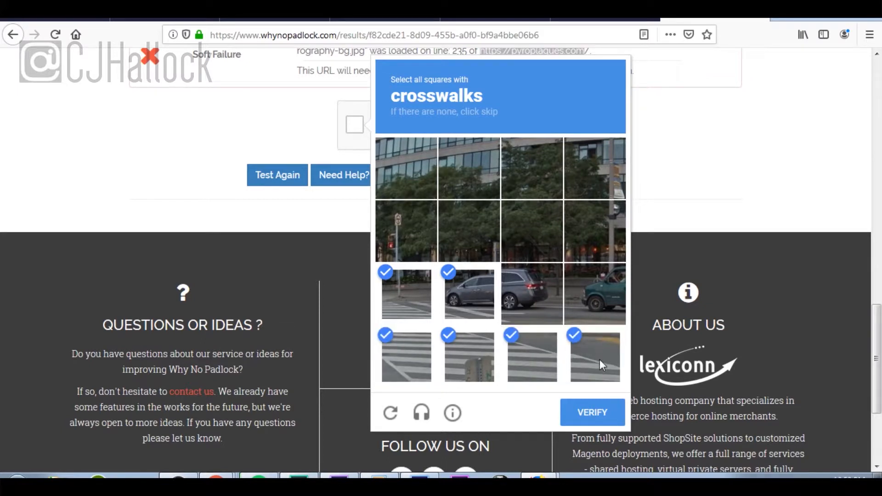
click(616, 419)
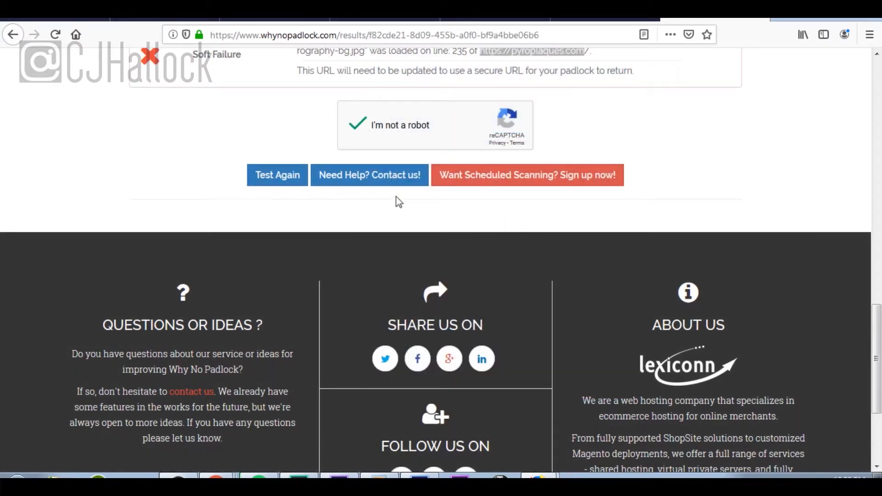
Step: Retest pyroplaques.com, confirm Mixed Content passes, then return to the PyroPlaques site
click(294, 180)
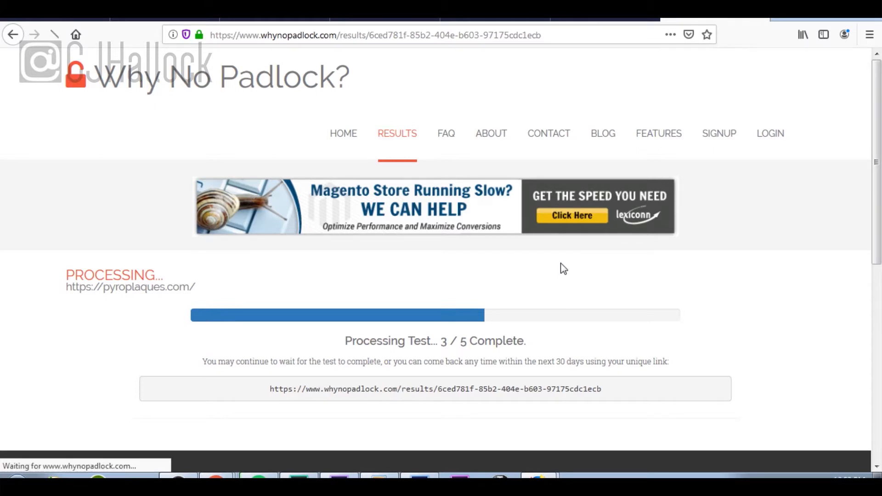
scroll(564, 269, down, 10)
scroll(564, 269, down, 4)
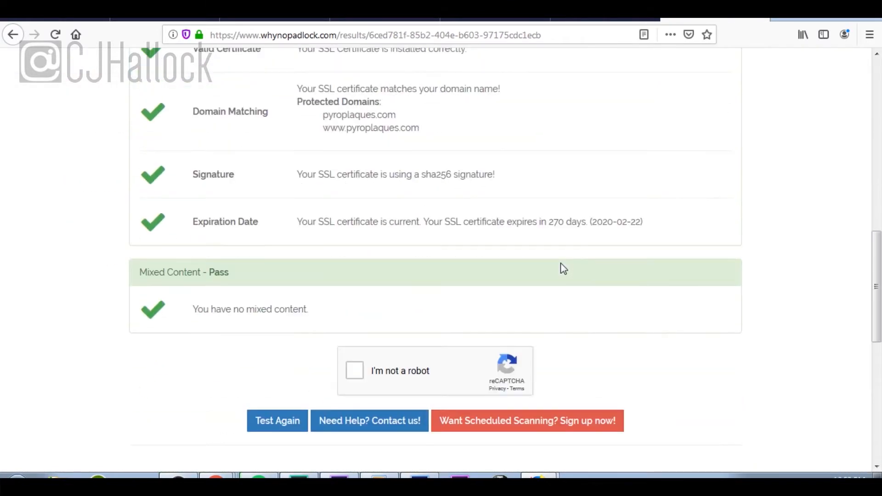
scroll(564, 269, up, 4)
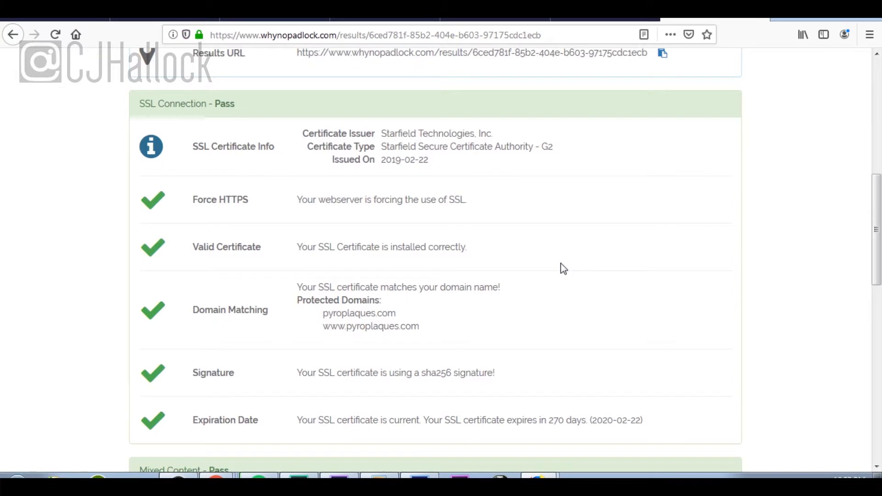
click(393, 21)
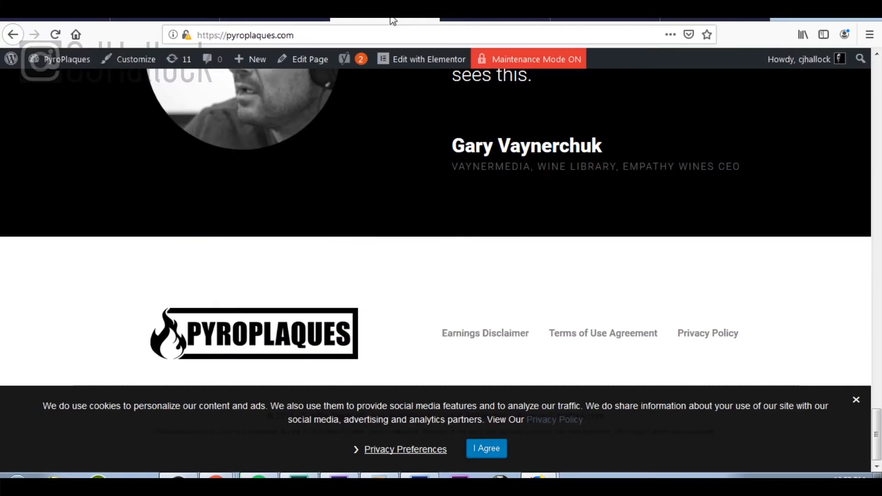
Step: Open the WordPress dashboard in a new tab
mouse_move(46, 59)
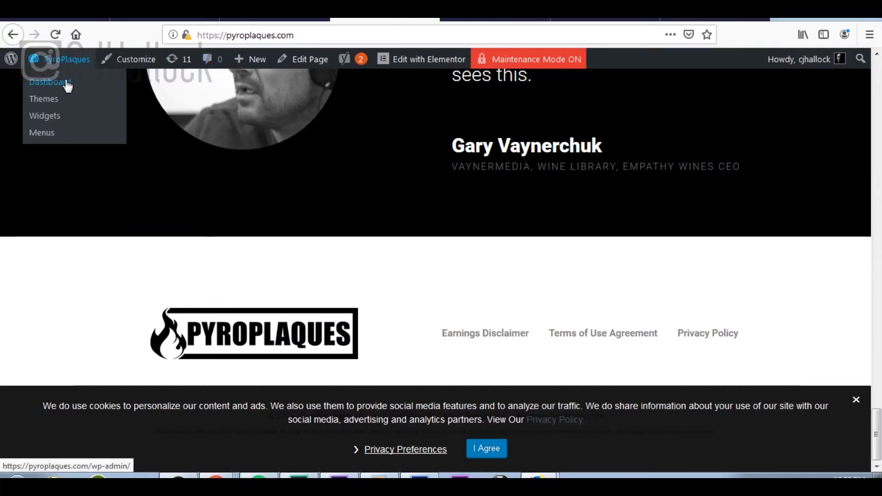
right_click(68, 85)
click(114, 90)
click(425, 20)
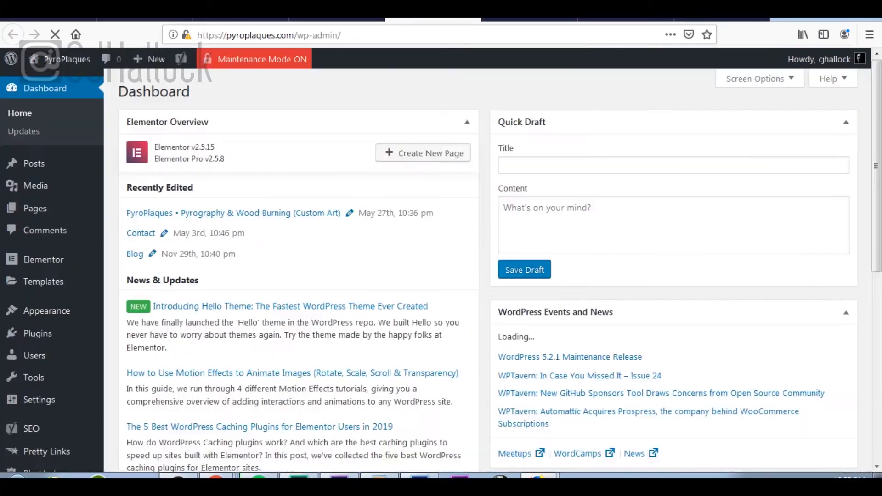
Step: Activate the Really Simple SSL plugin under Installed Plugins and turn on SSL
click(92, 342)
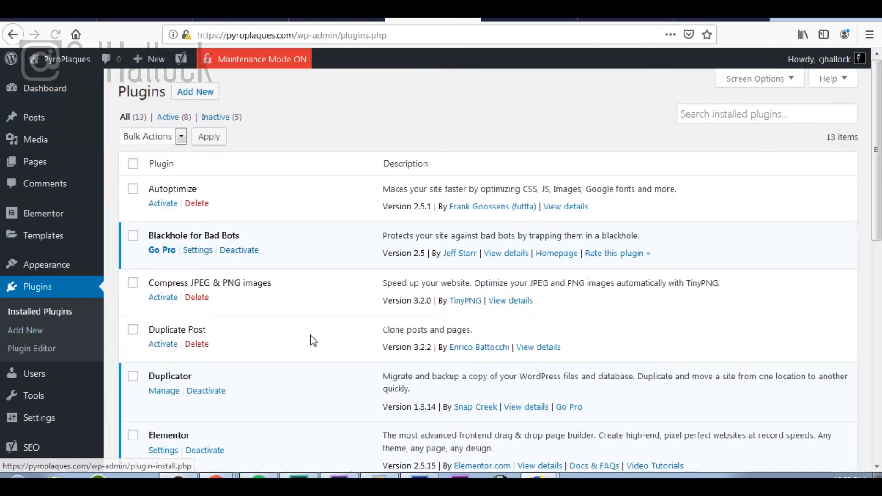
scroll(310, 340, down, 10)
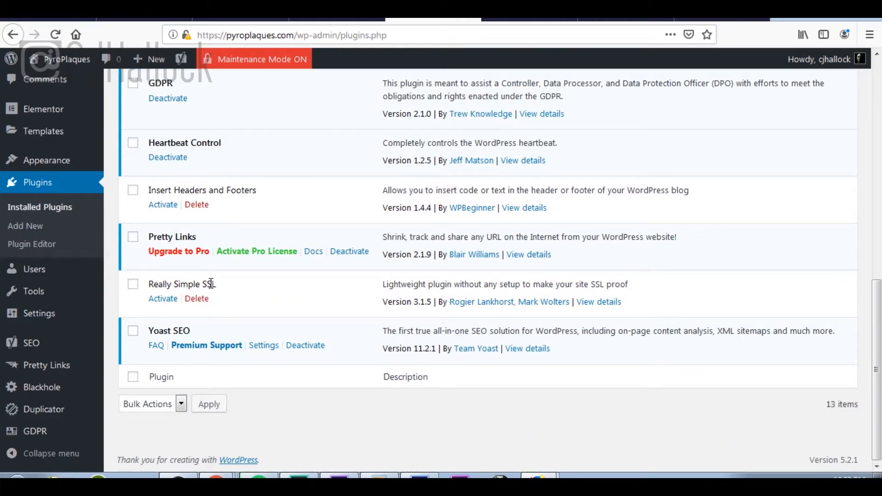
click(160, 302)
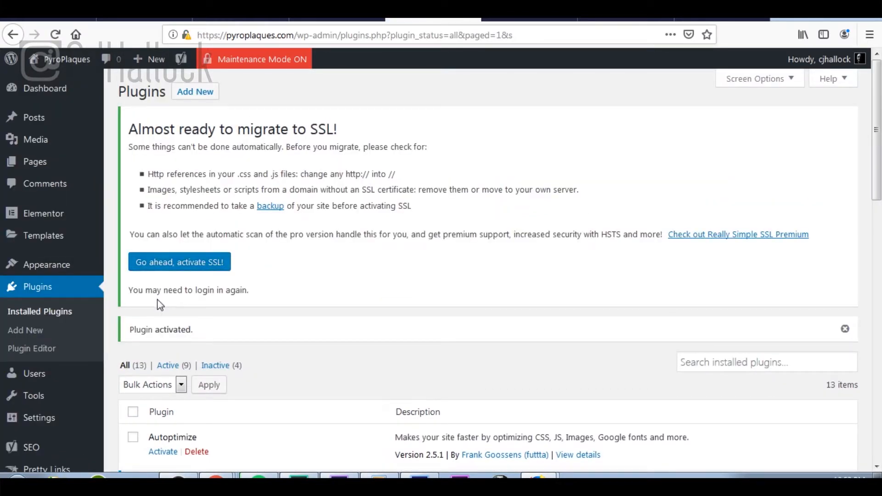
click(186, 267)
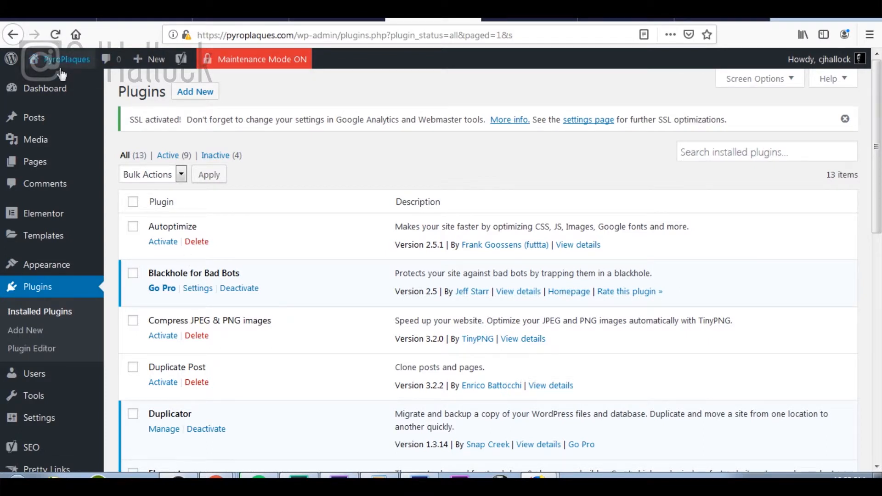
Step: Open the live PyroPlaques site in a new tab and view it
mouse_move(62, 75)
right_click(74, 87)
click(118, 92)
click(476, 21)
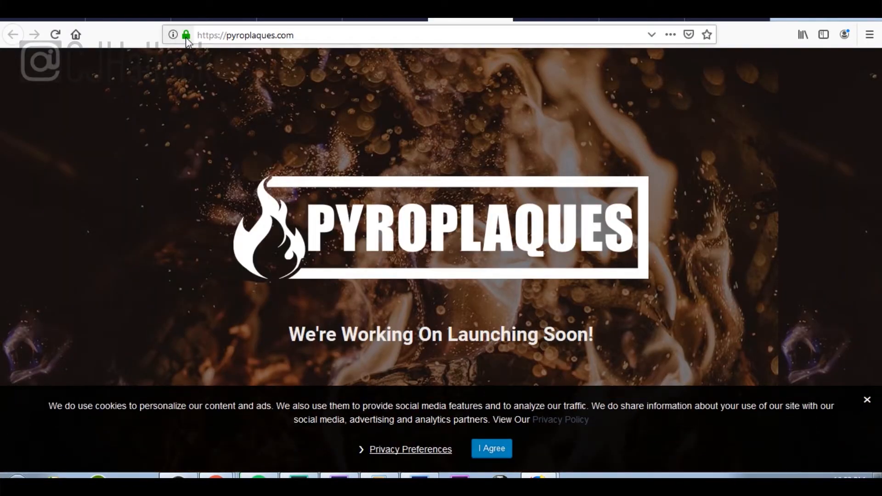
Step: Sign back in to the dashboard over https and open the live site in another tab
click(299, 20)
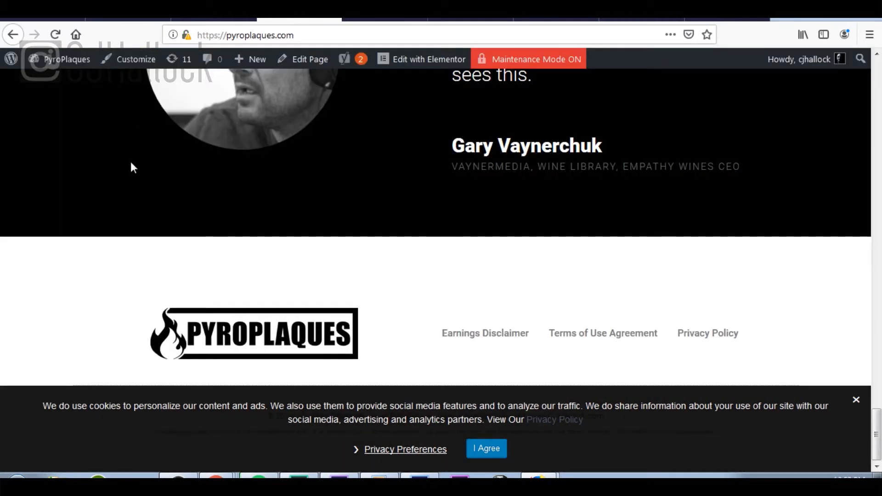
mouse_move(79, 64)
click(69, 84)
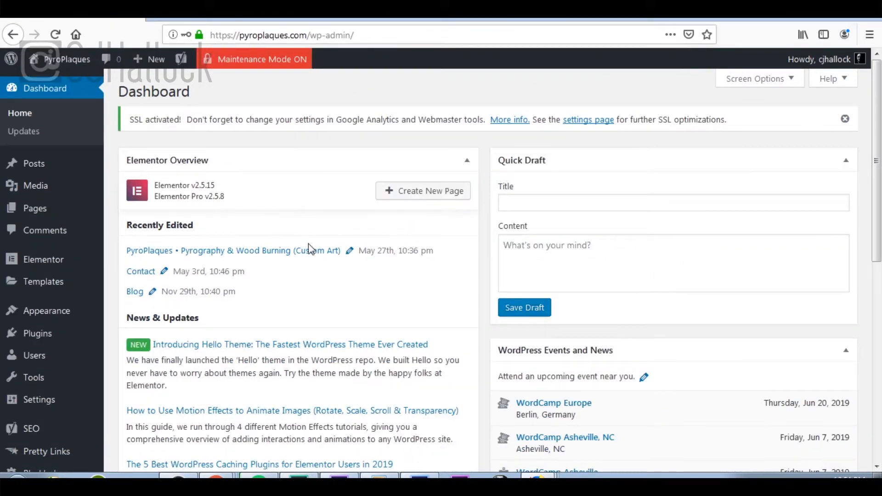
mouse_move(61, 62)
right_click(59, 90)
click(83, 94)
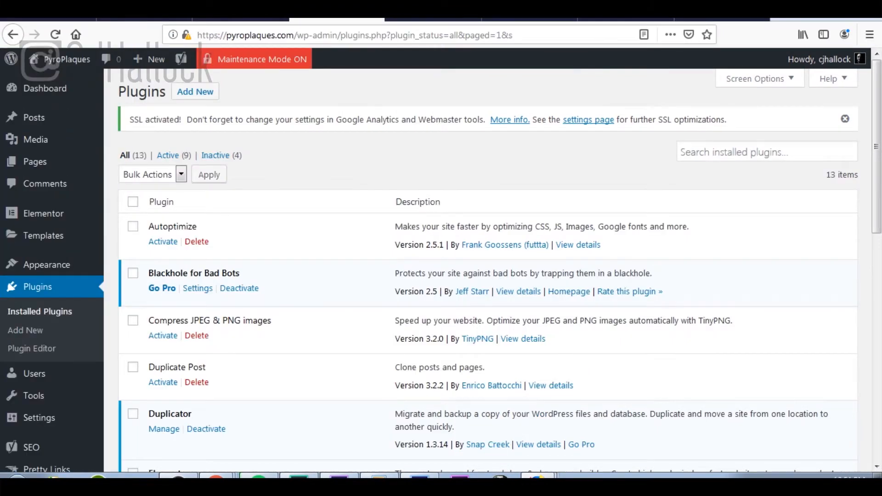
Step: Scroll through the secured PyroPlaques home page at desktop width
click(129, 21)
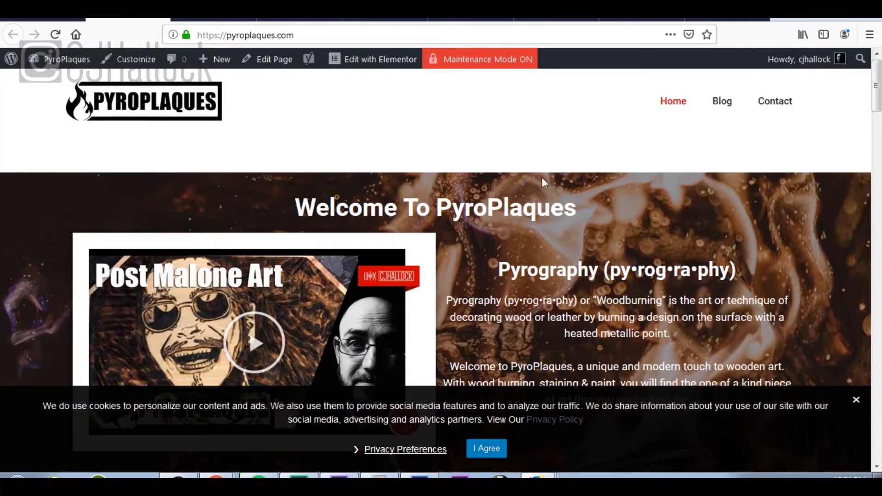
scroll(542, 184, down, 10)
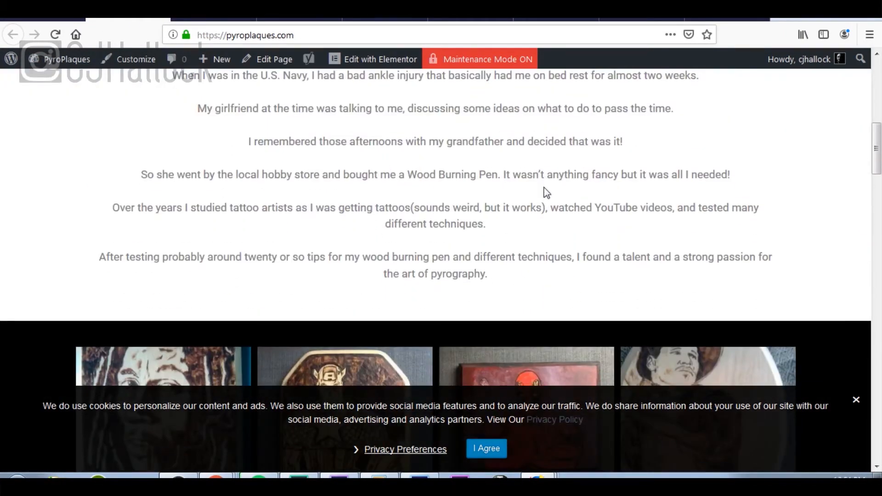
scroll(544, 190, up, 9)
scroll(545, 191, down, 12)
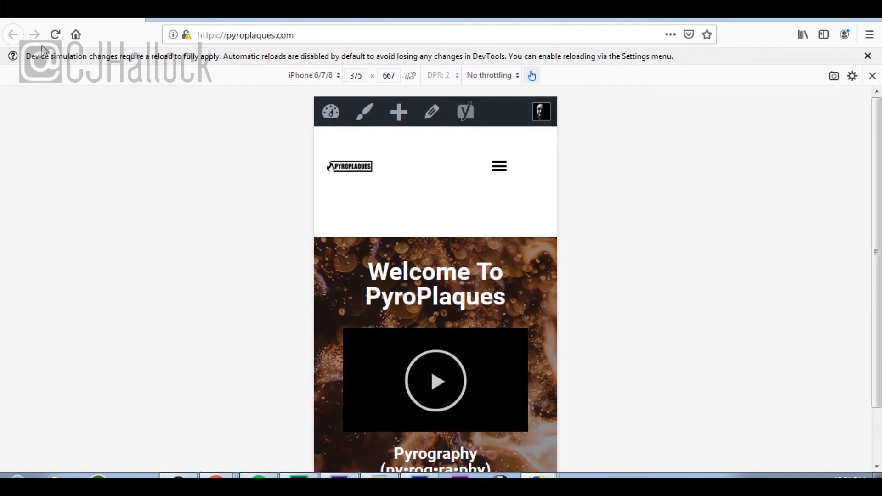
Step: Reload the home page in the iPhone 6/7/8 responsive view and scroll through it
click(57, 42)
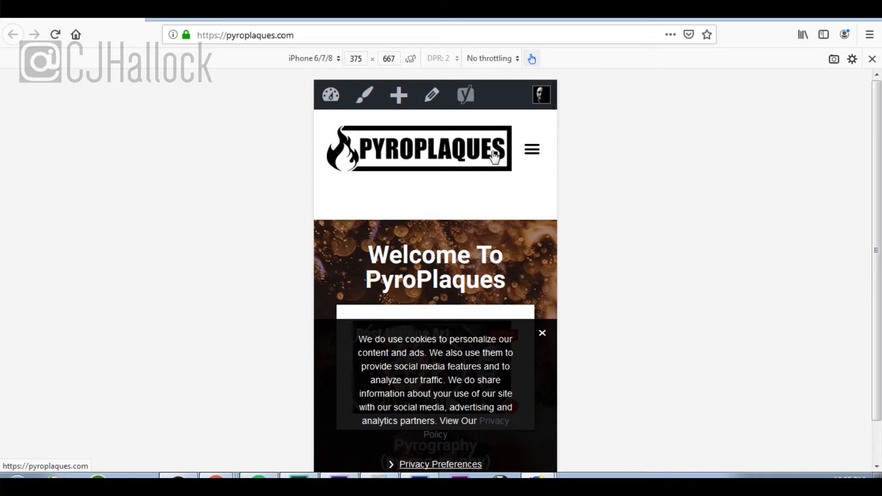
scroll(460, 342, down, 5)
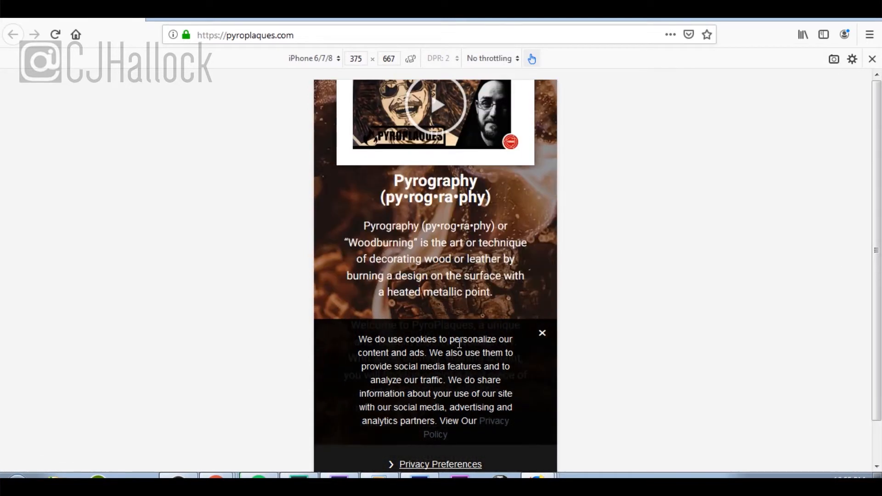
scroll(459, 342, up, 1)
scroll(459, 342, down, 5)
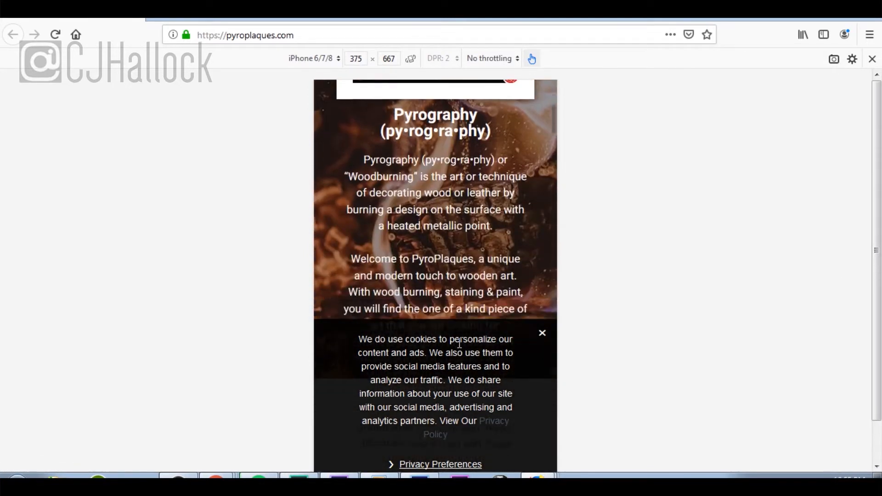
scroll(459, 342, down, 6)
scroll(460, 342, up, 12)
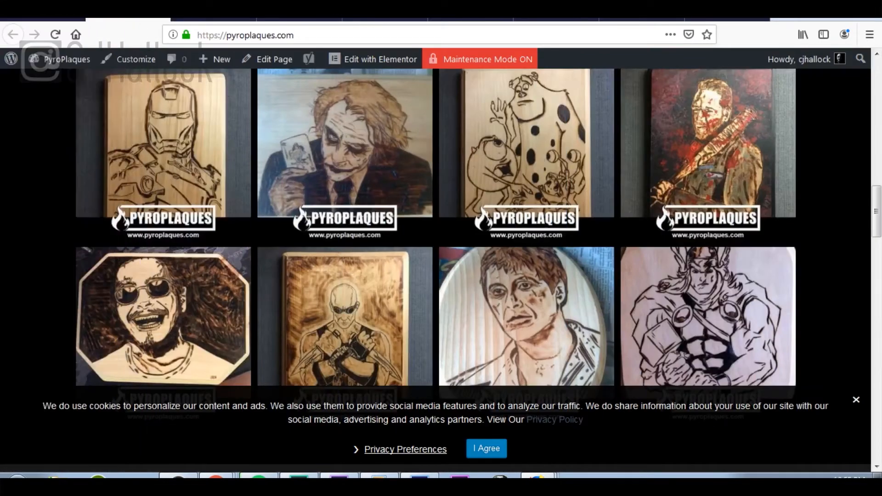
Step: Collapse Secure Your Website and expand Change the Admin Email in the launch checklist
click(54, 19)
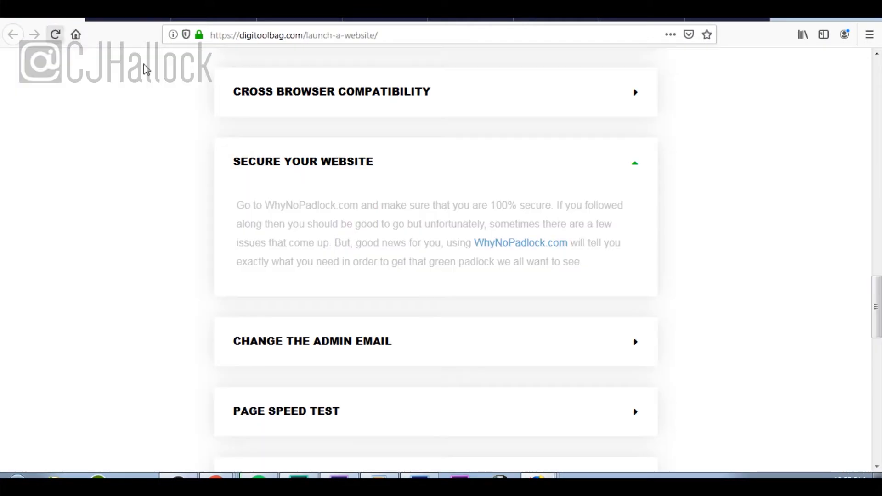
click(635, 166)
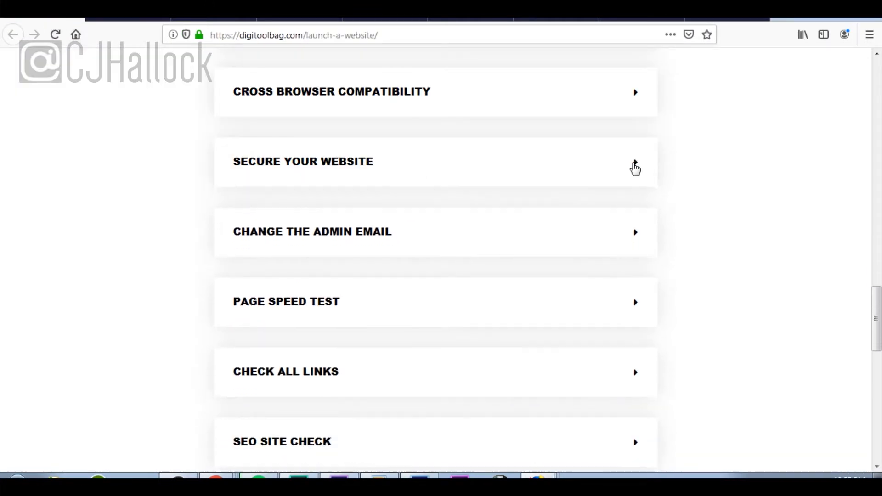
click(636, 232)
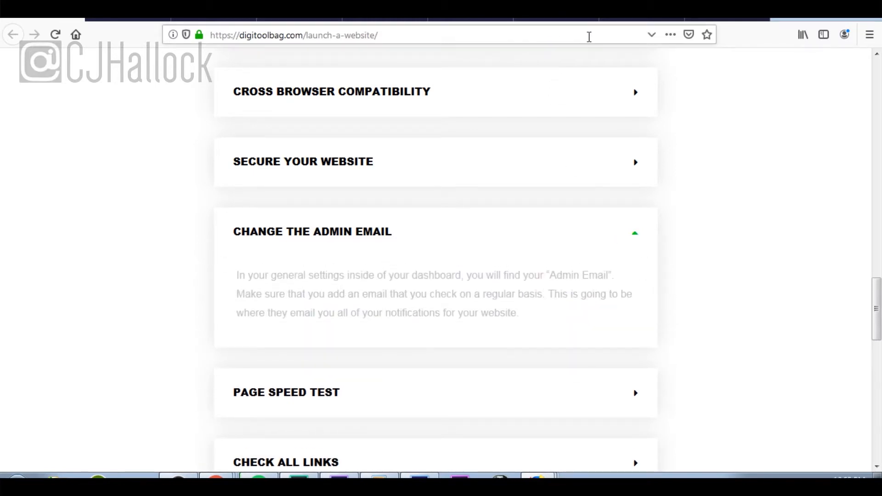
Step: Go to the PyroPlaques dashboard from the site's admin bar
click(533, 19)
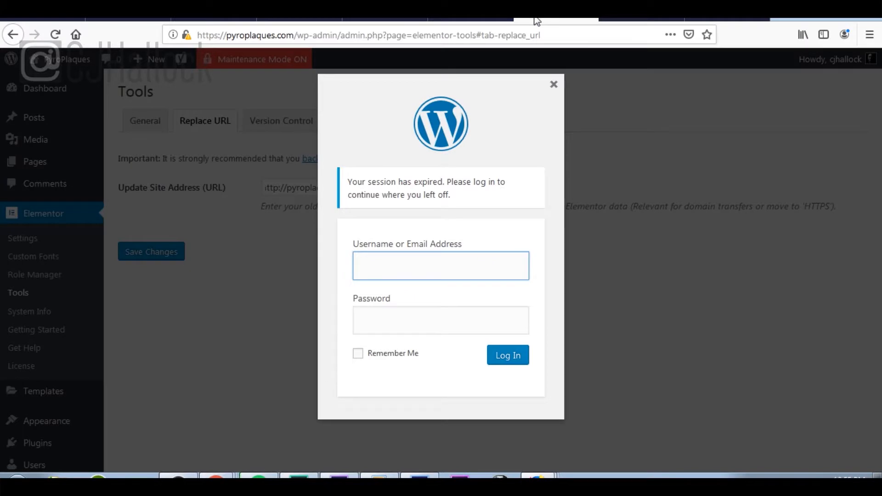
click(122, 19)
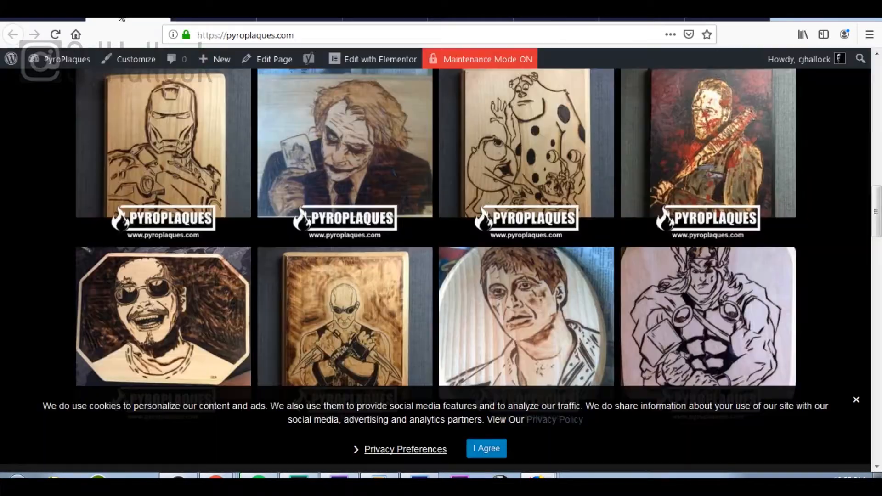
scroll(441, 138, up, 10)
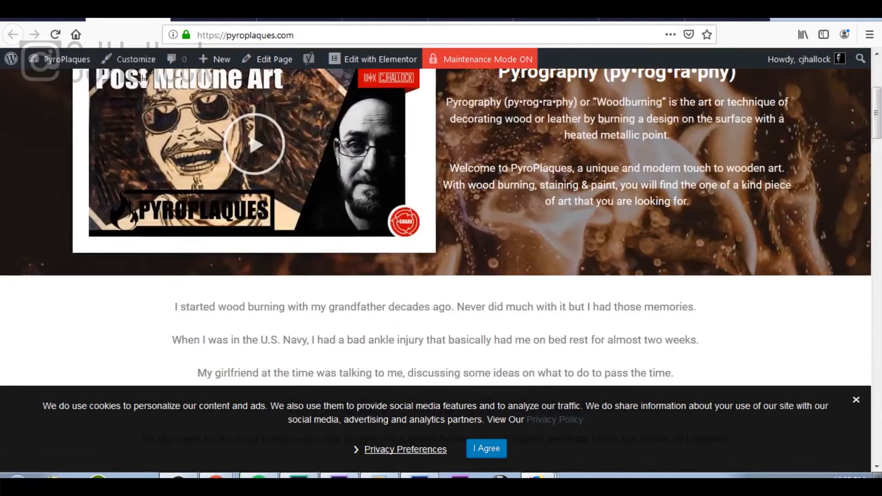
mouse_move(62, 60)
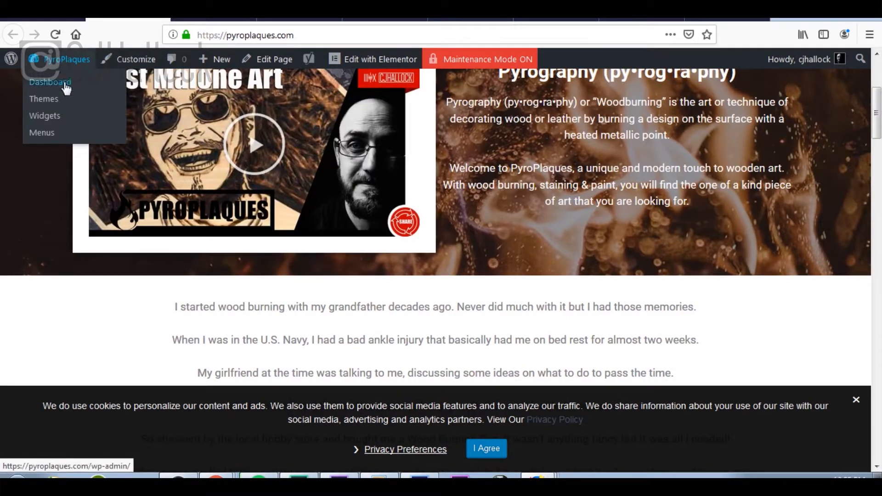
click(67, 86)
scroll(107, 170, down, 6)
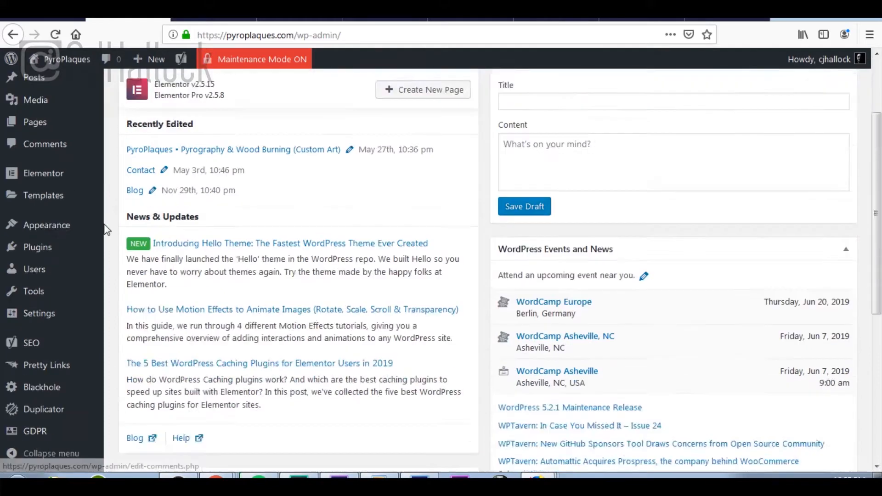
Step: Replace the admin Email Address in General Settings with the owner's own address and save
mouse_move(63, 318)
click(145, 277)
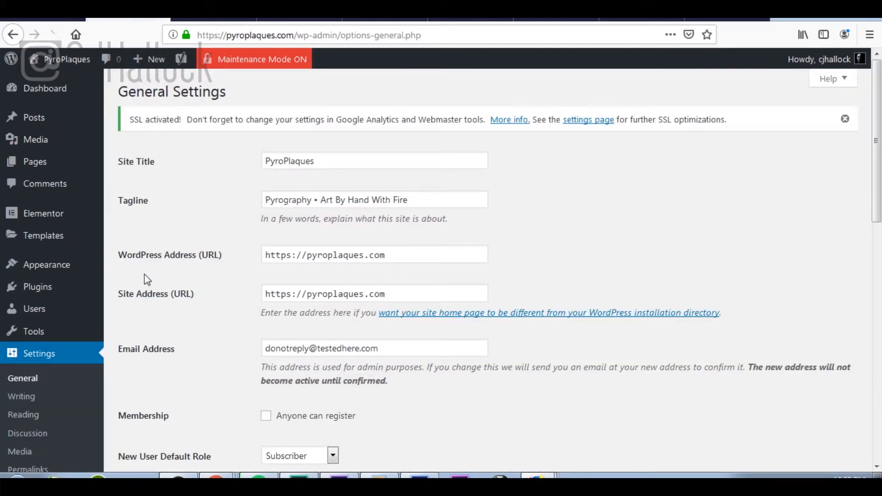
scroll(413, 247, down, 5)
drag(403, 152, 251, 156)
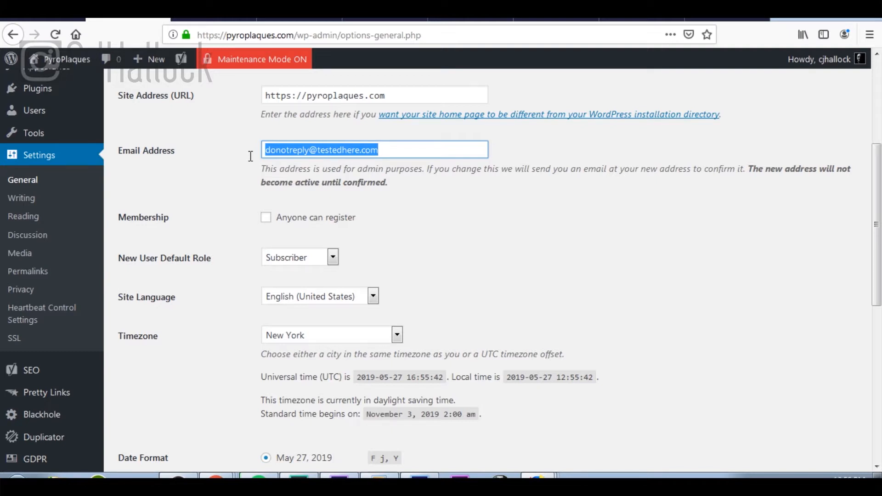
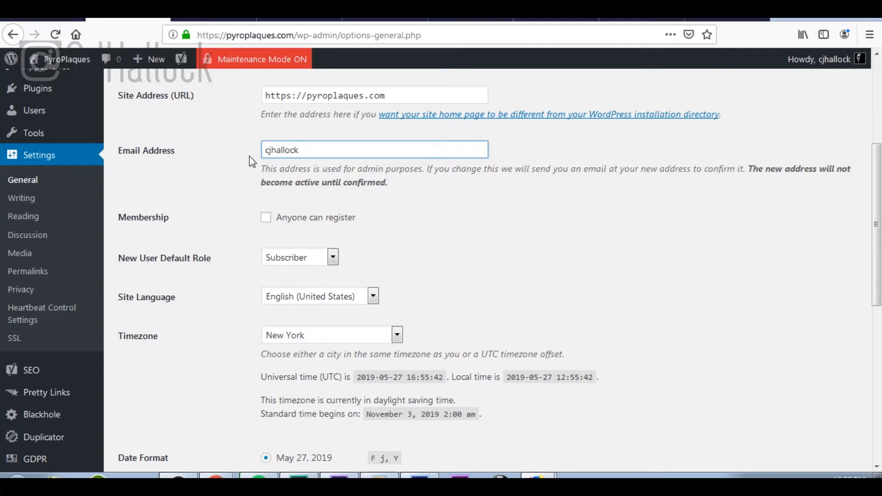
scroll(400, 289, down, 8)
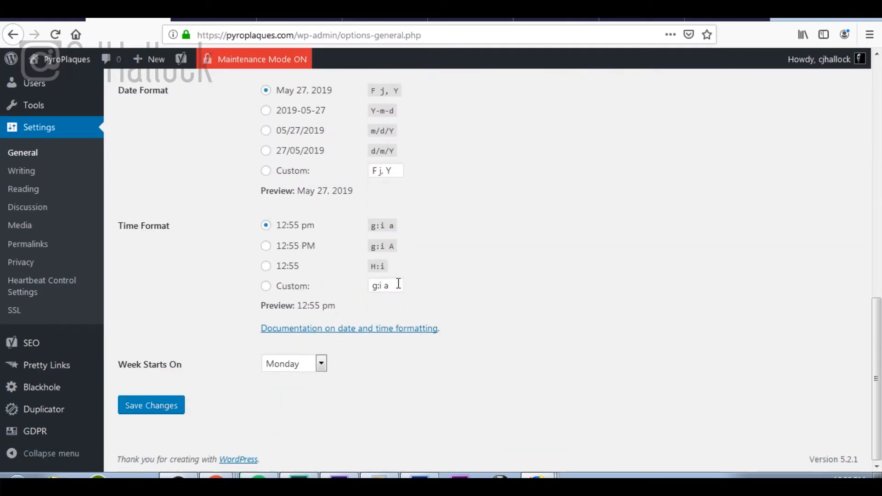
click(173, 406)
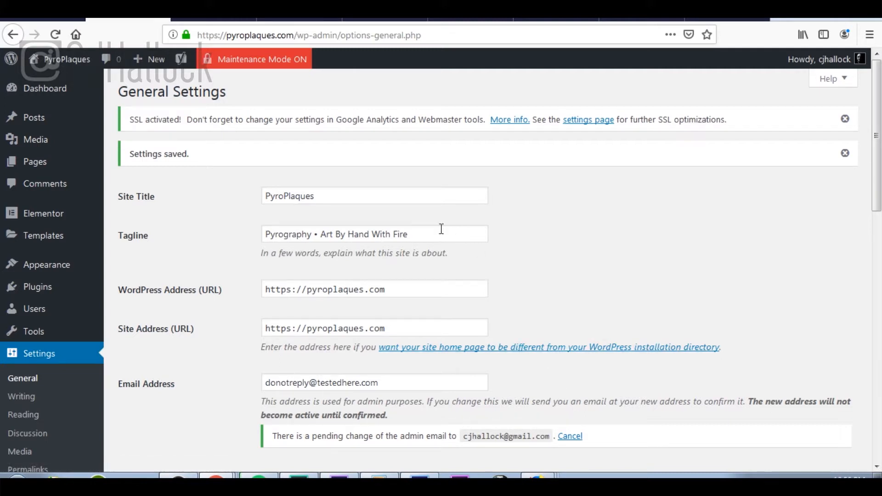
mouse_move(55, 130)
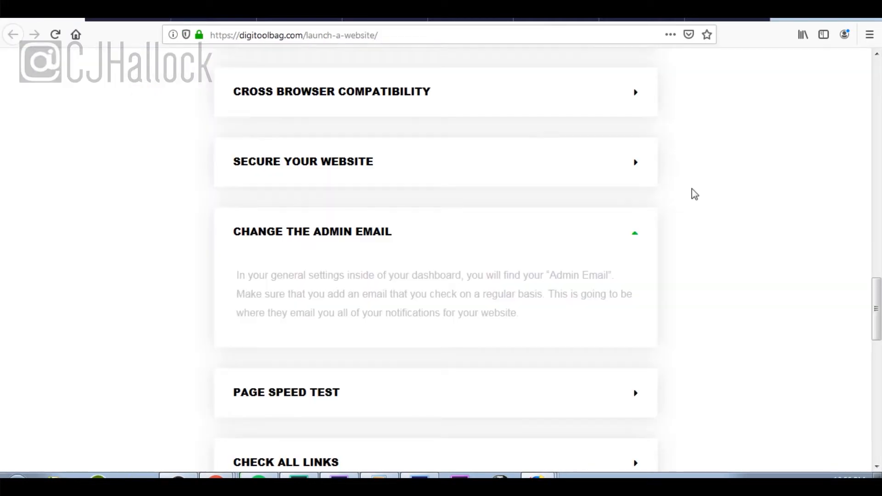
Step: Collapse Change the Admin Email and expand the Page Speed Test checklist step
click(636, 236)
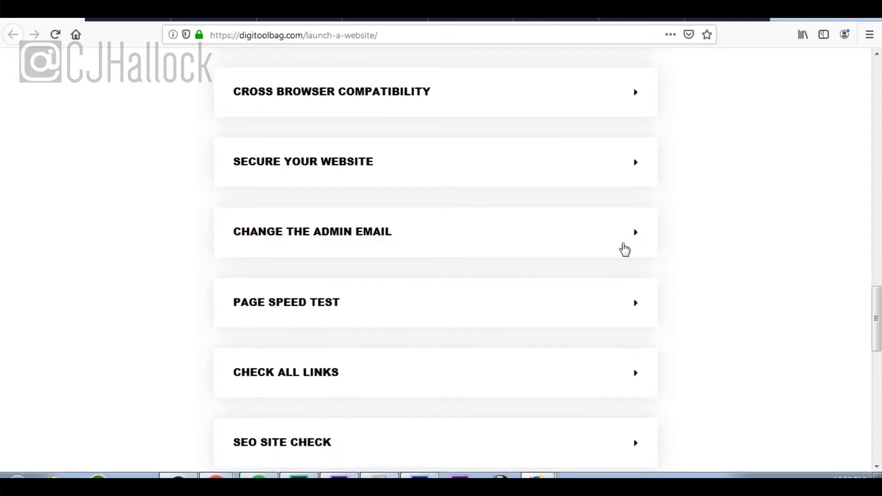
click(629, 312)
scroll(624, 329, down, 4)
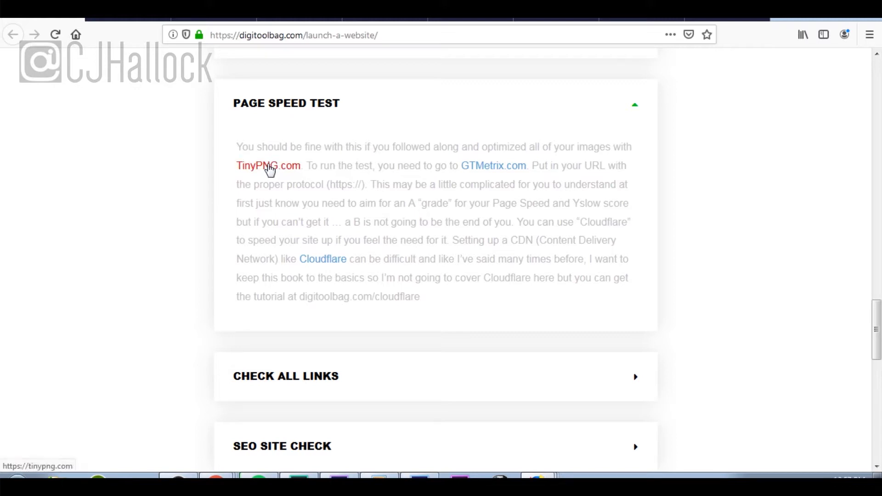
Step: Load gtmetrix.com in a new browser tab
click(152, 21)
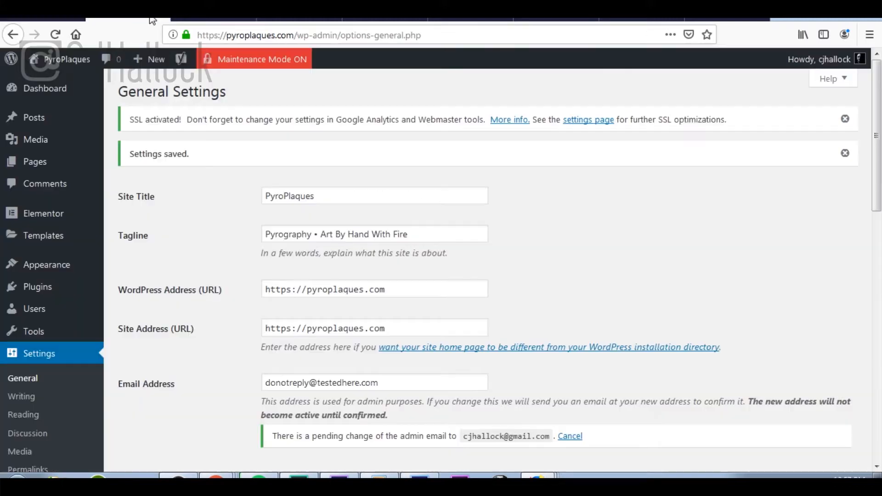
click(783, 19)
text(gtmetrix.com)
key(Return)
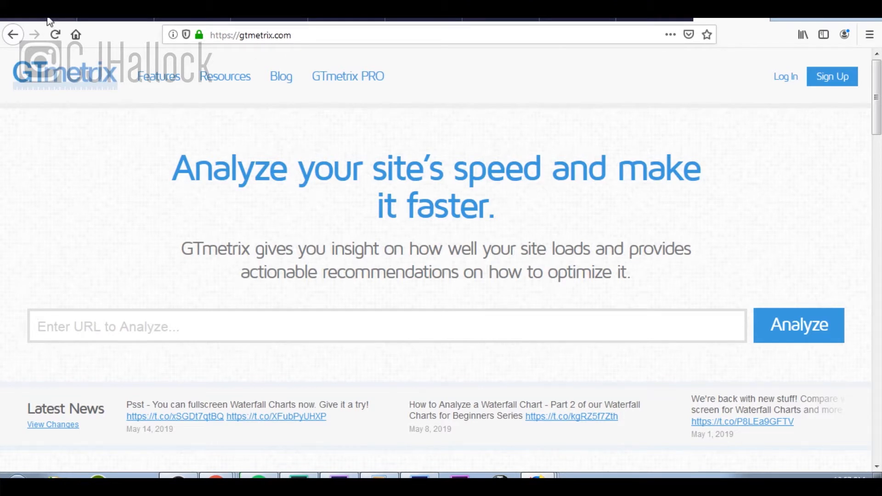
click(106, 21)
mouse_move(67, 62)
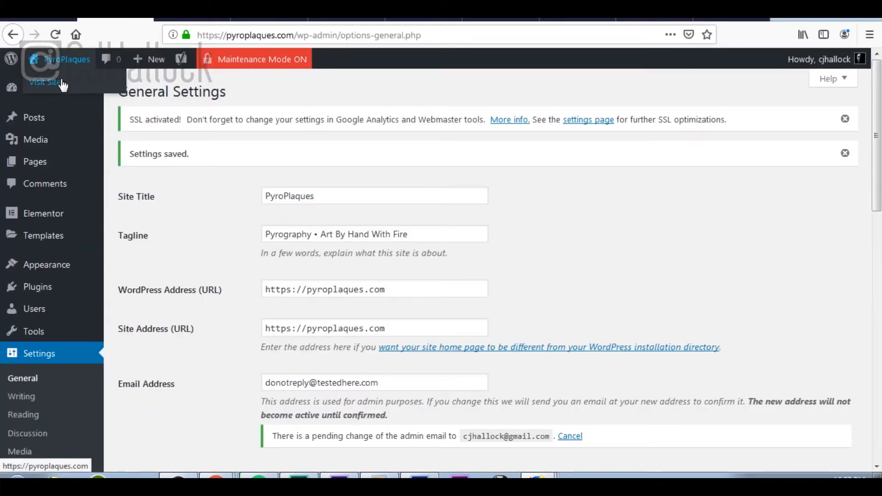
right_click(66, 86)
click(124, 94)
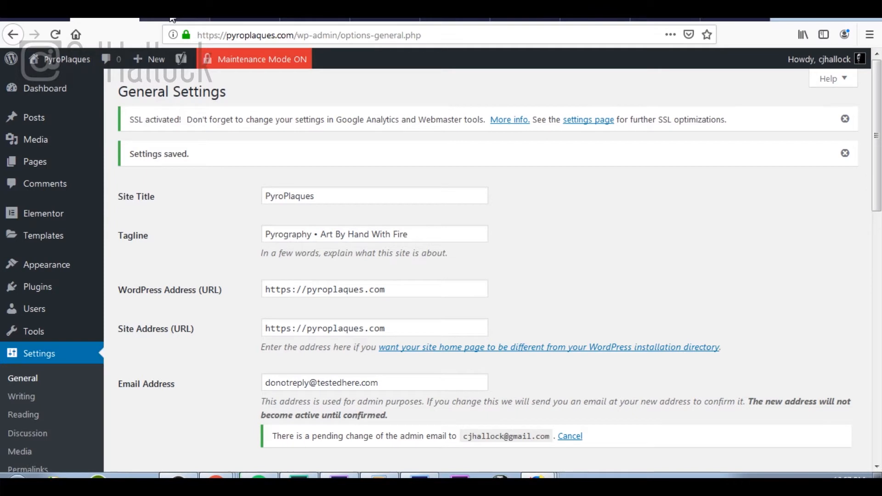
click(175, 21)
click(315, 35)
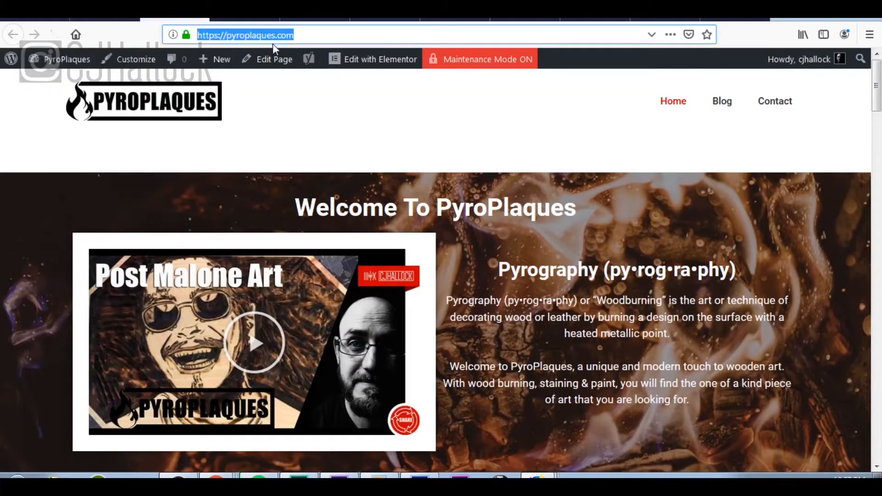
right_click(272, 34)
click(335, 73)
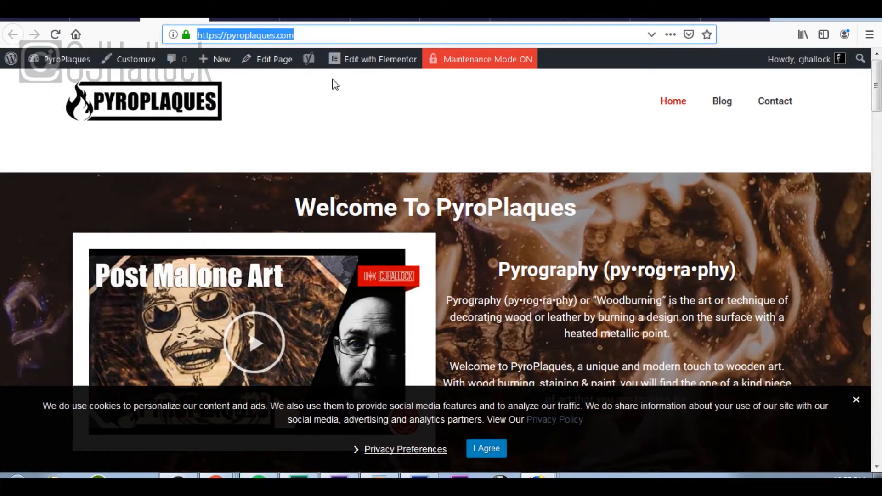
Step: Paste the address into GTmetrix and analyze it, getting PageSpeed A (96%), YSlow D (64%)
click(733, 20)
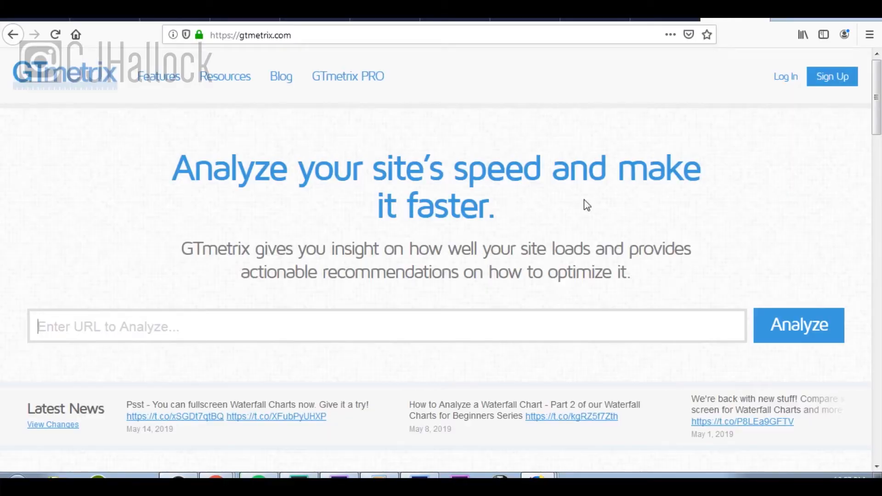
click(458, 331)
key(ctrl+v)
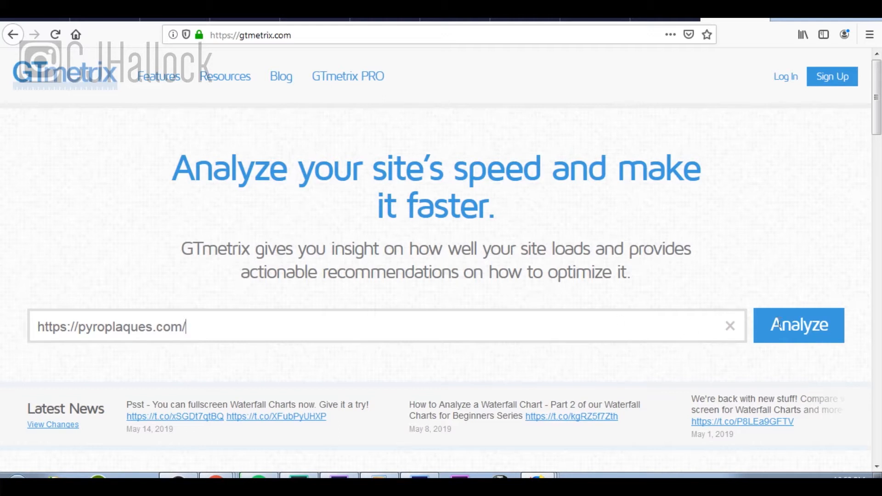
click(793, 330)
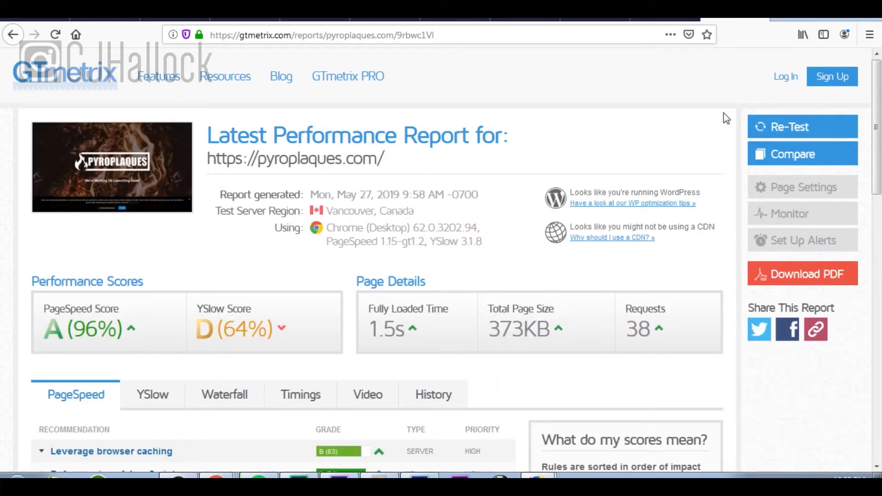
scroll(533, 184, down, 3)
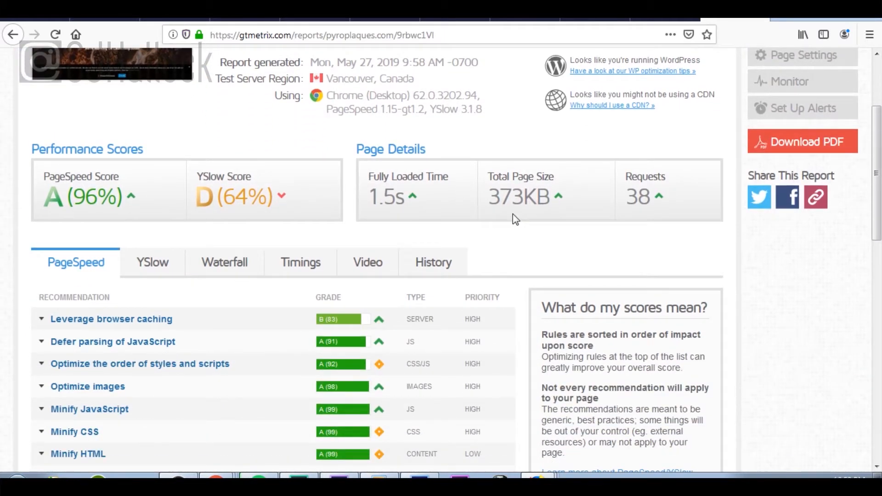
click(148, 269)
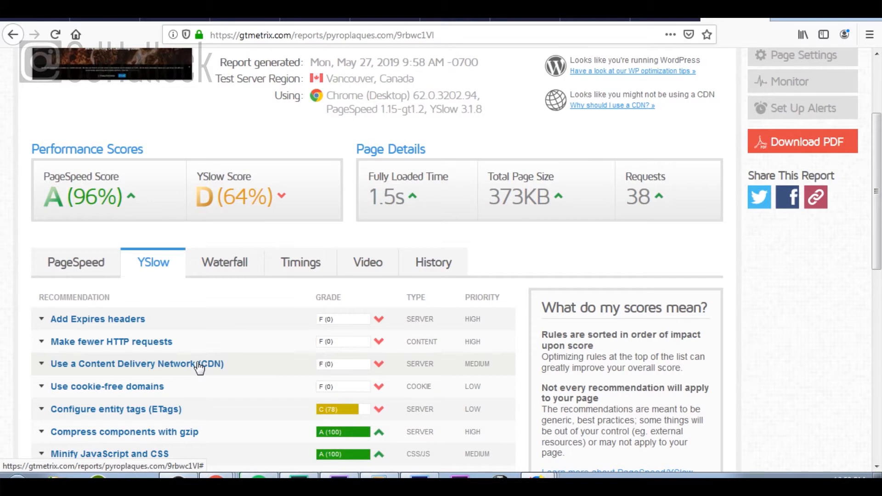
click(67, 265)
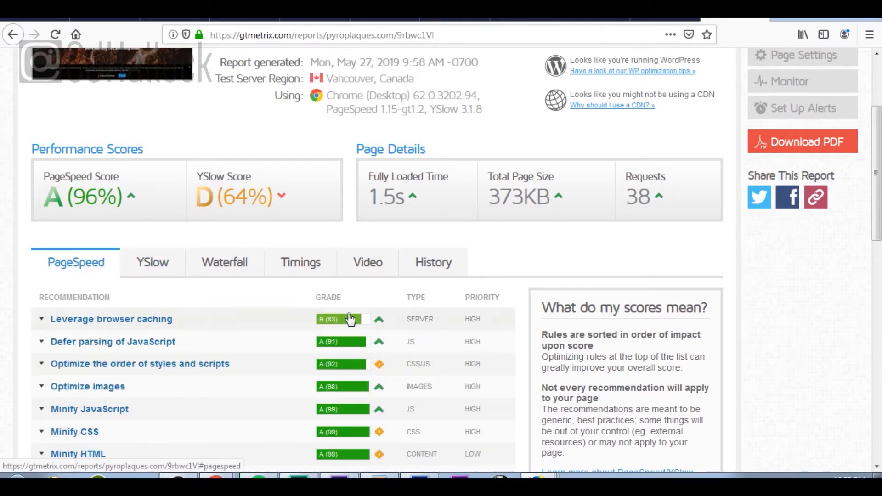
scroll(350, 319, down, 12)
scroll(350, 319, up, 12)
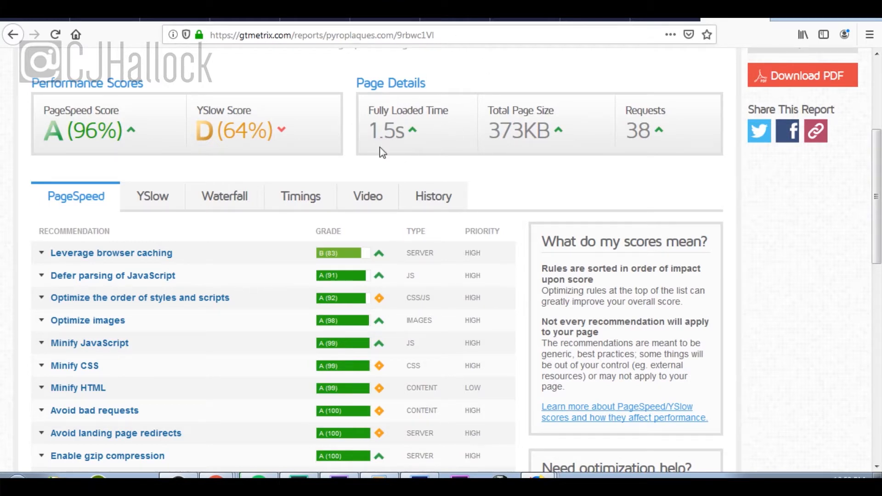
scroll(656, 148, up, 5)
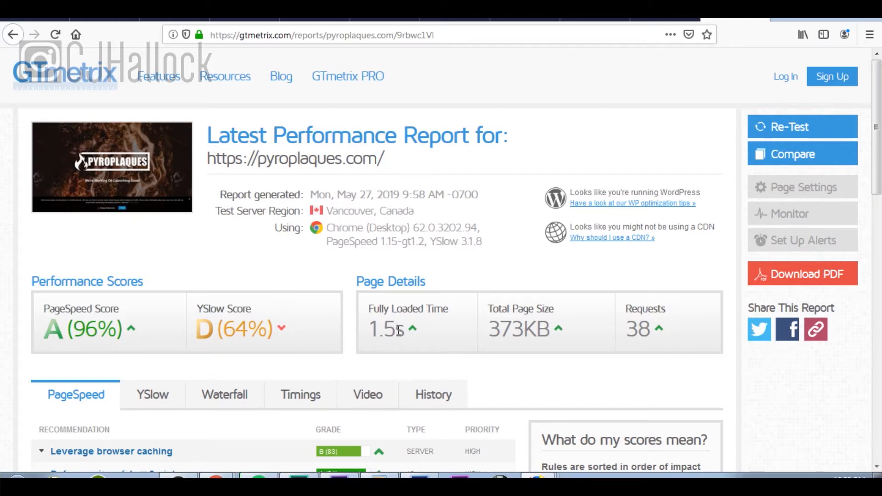
Step: Collapse Page Speed Test, expand Check All Links in the checklist, then switch to the PyroPlaques tab
click(41, 19)
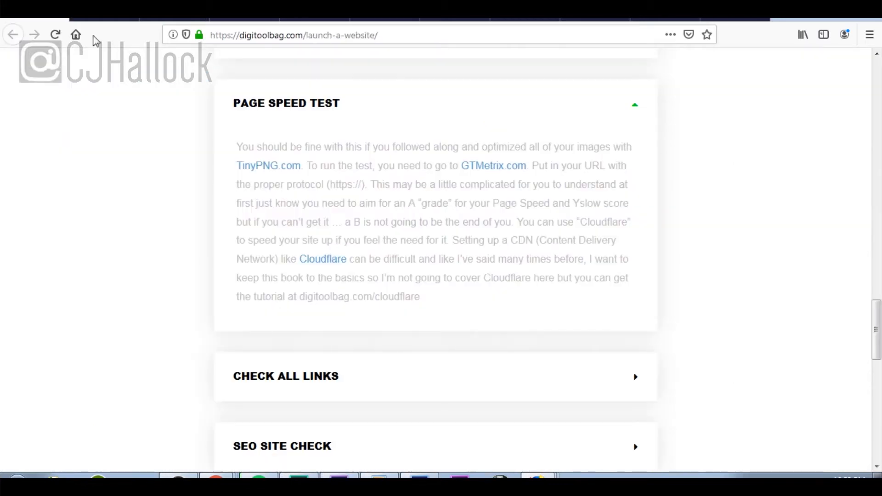
click(638, 105)
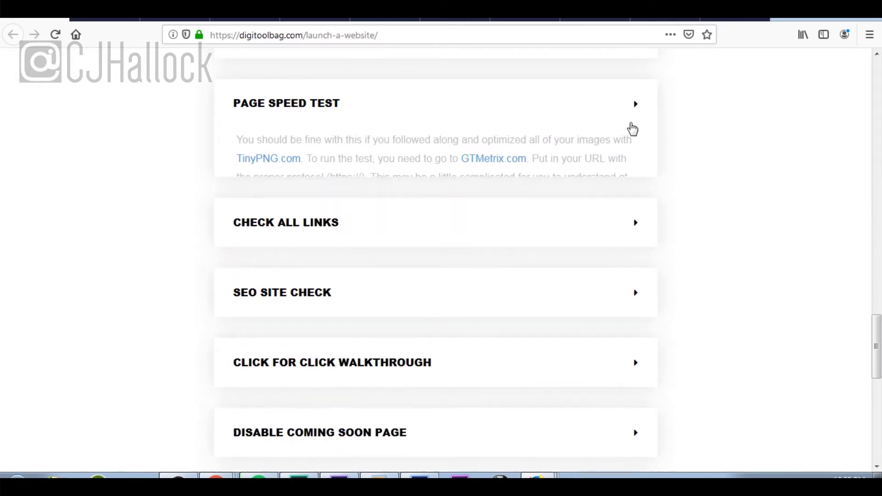
click(580, 187)
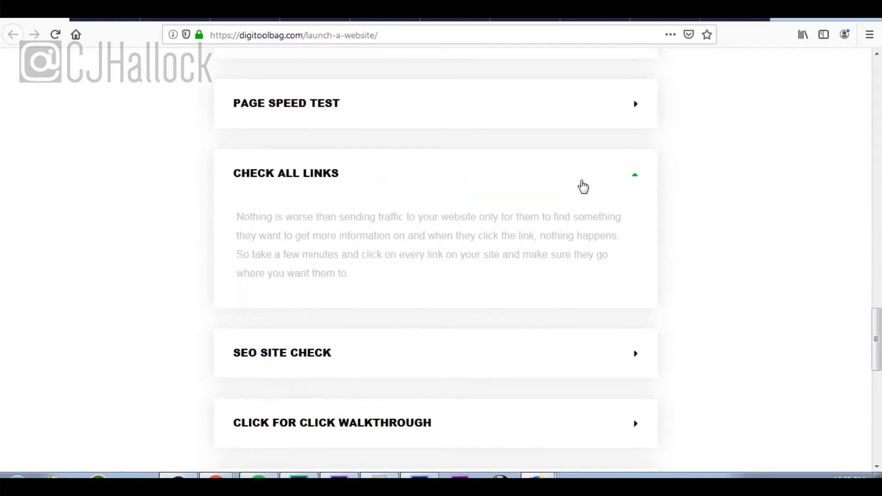
click(170, 21)
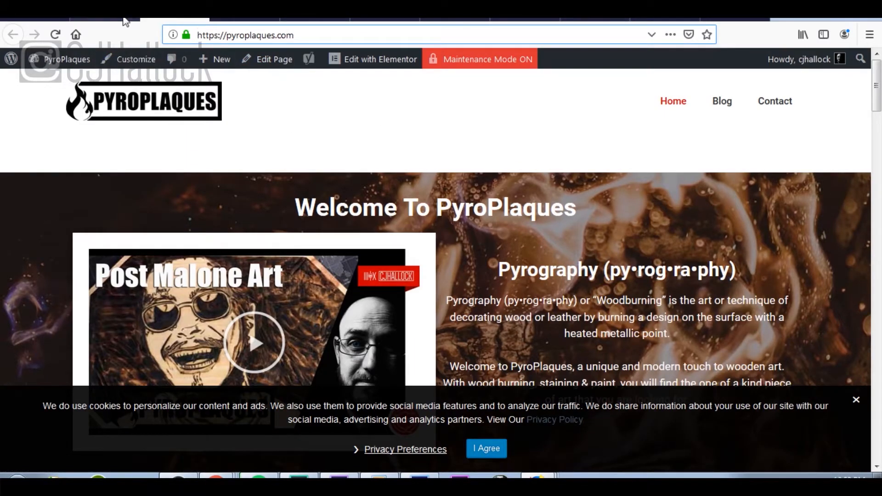
Step: Reload the PyroPlaques home page and scroll down to the footer links
click(54, 34)
scroll(832, 99, down, 20)
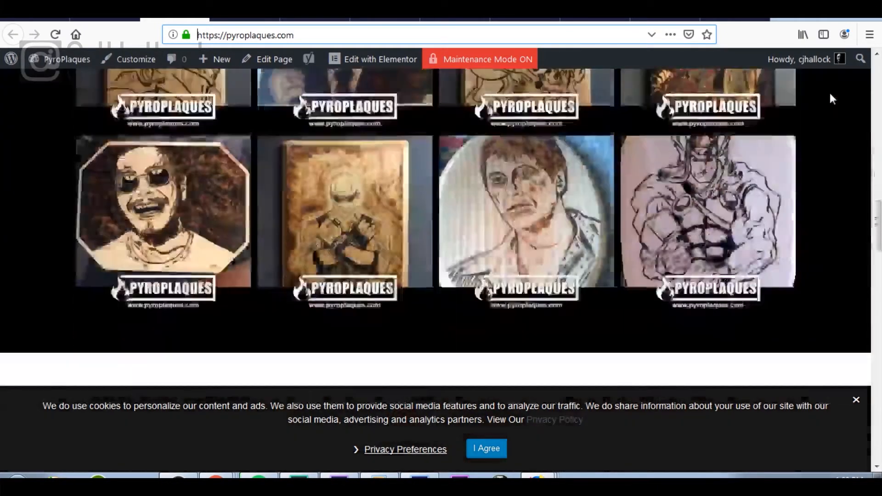
scroll(830, 93, down, 1)
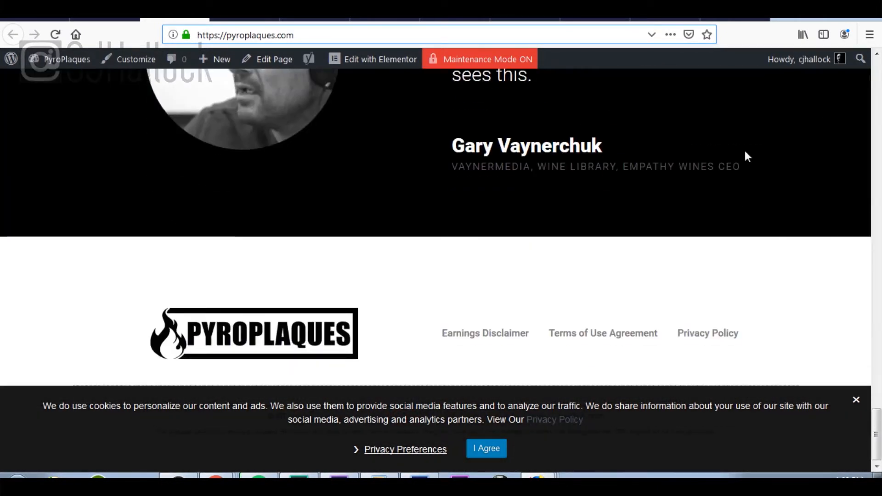
Step: Dismiss the cookie notice and scroll through the PyroPlaques home page
click(856, 401)
scroll(536, 293, down, 3)
scroll(535, 290, down, 20)
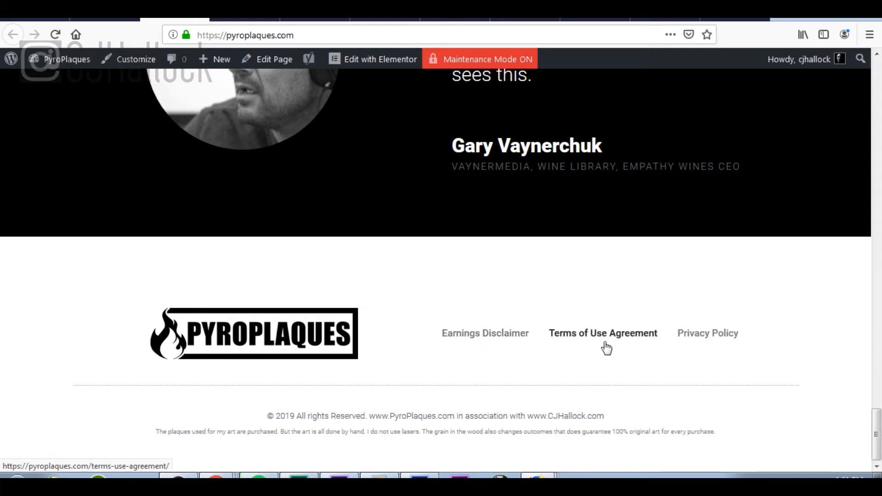
scroll(605, 347, up, 6)
scroll(592, 353, down, 6)
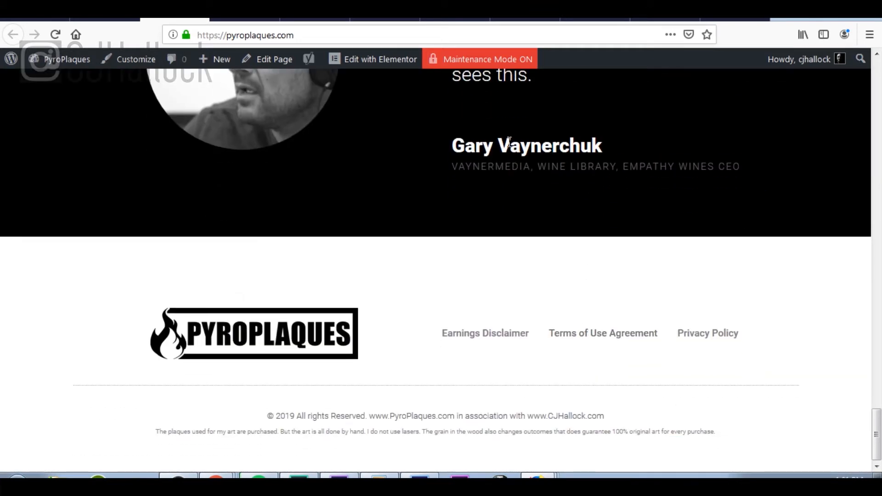
scroll(510, 146, up, 6)
scroll(510, 146, up, 10)
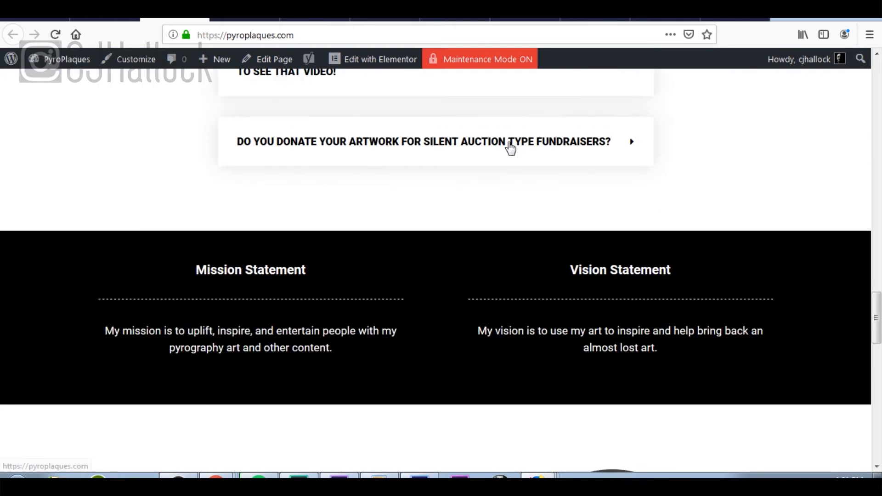
scroll(509, 145, down, 3)
scroll(509, 146, down, 1)
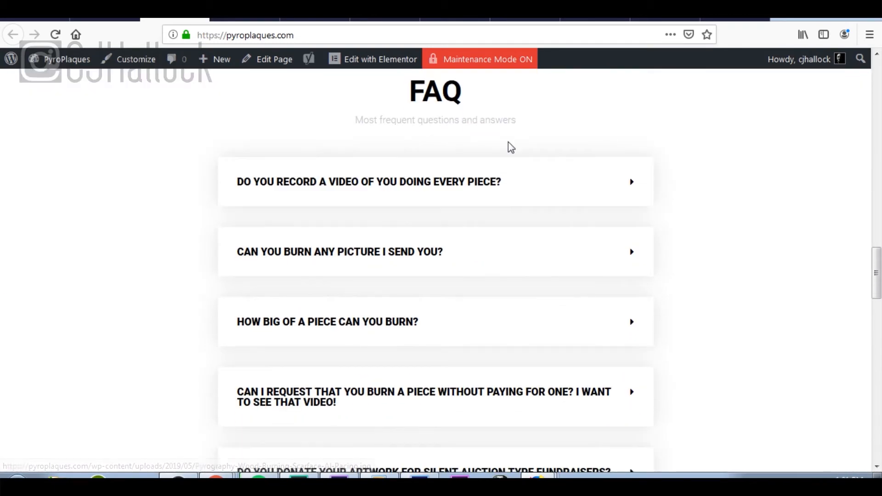
scroll(508, 146, up, 7)
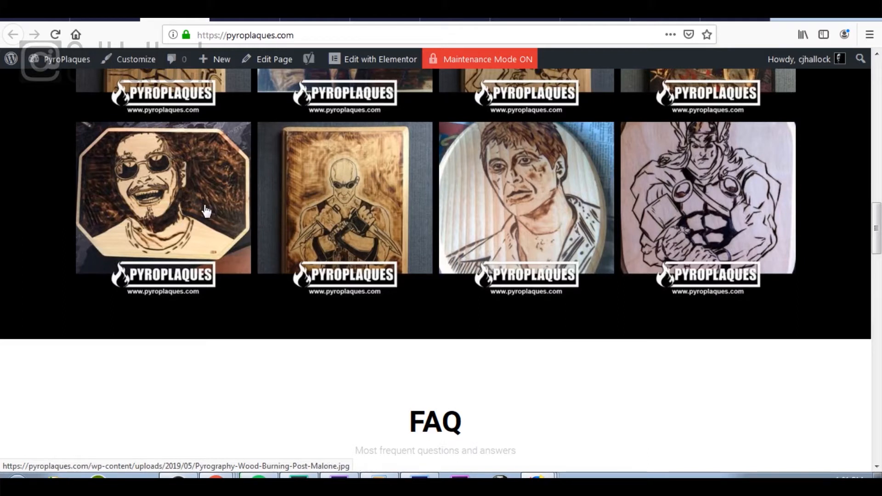
Step: Enlarge the Riddick gallery image, close the lightbox, and return to the page top
click(336, 222)
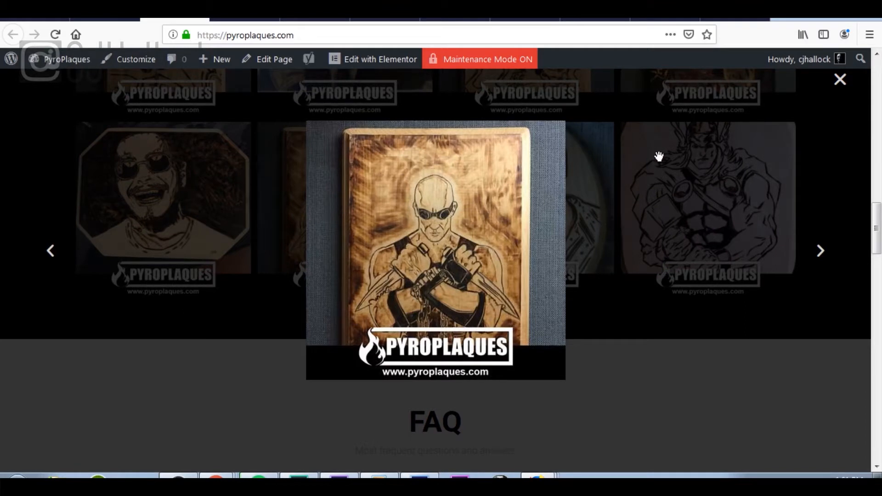
click(840, 82)
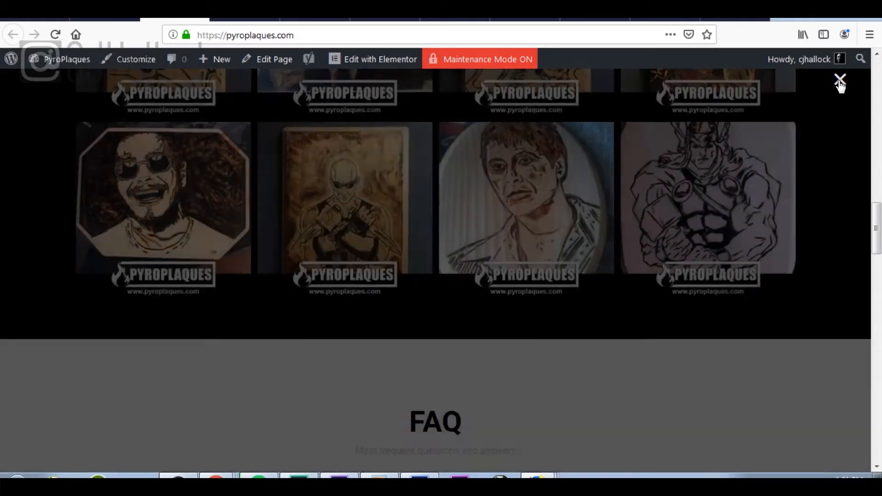
scroll(538, 207, up, 4)
scroll(538, 161, up, 10)
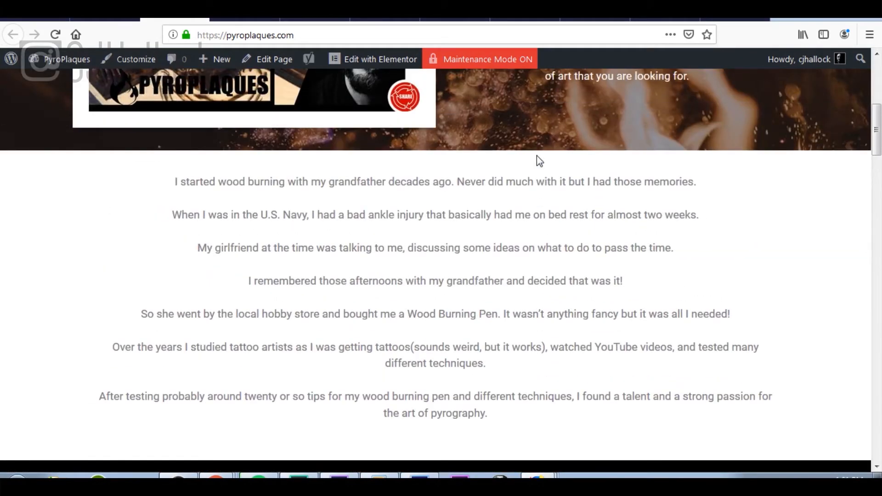
scroll(540, 161, up, 7)
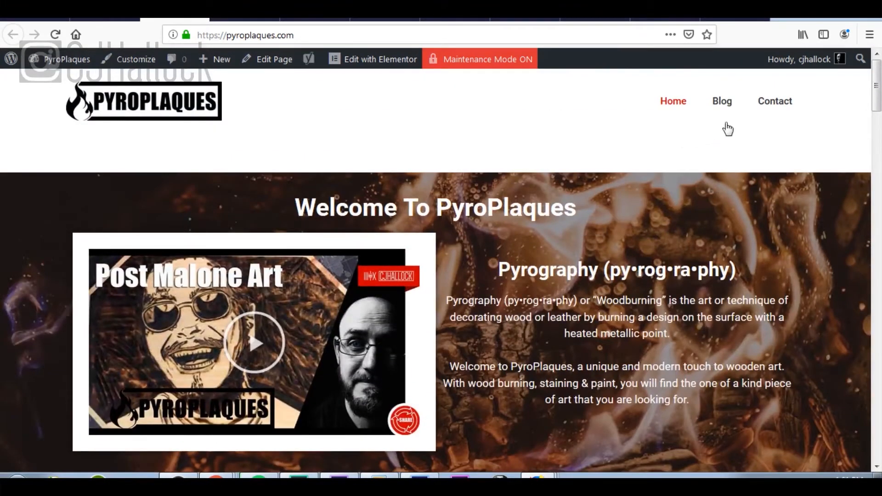
Step: Open the Contact page, dismiss the cookie notice, and look over the contact form
click(776, 102)
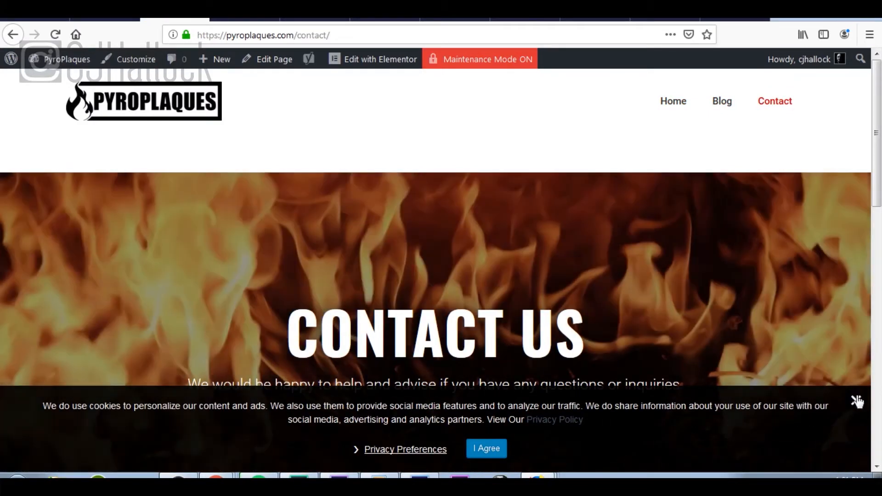
click(857, 400)
scroll(663, 304, down, 5)
scroll(662, 305, down, 8)
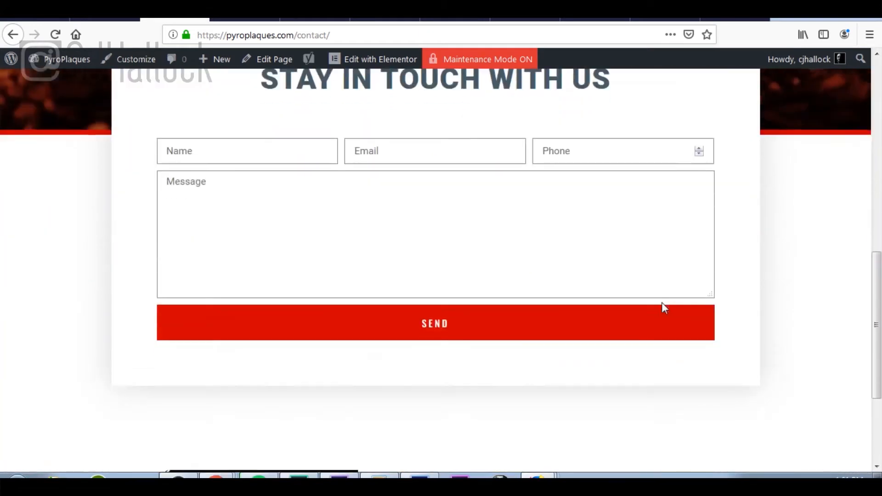
scroll(663, 305, up, 7)
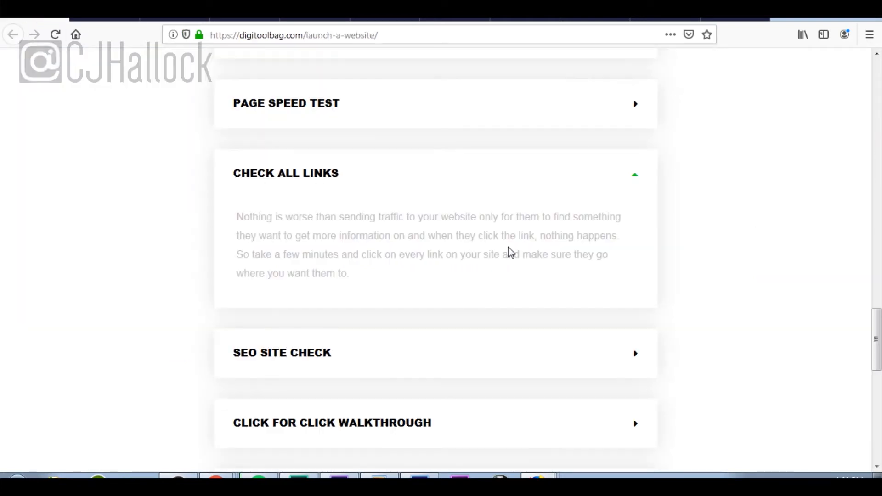
Step: Collapse Check All Links, expand the SEO Site Check step, then return to WordPress General Settings
click(640, 179)
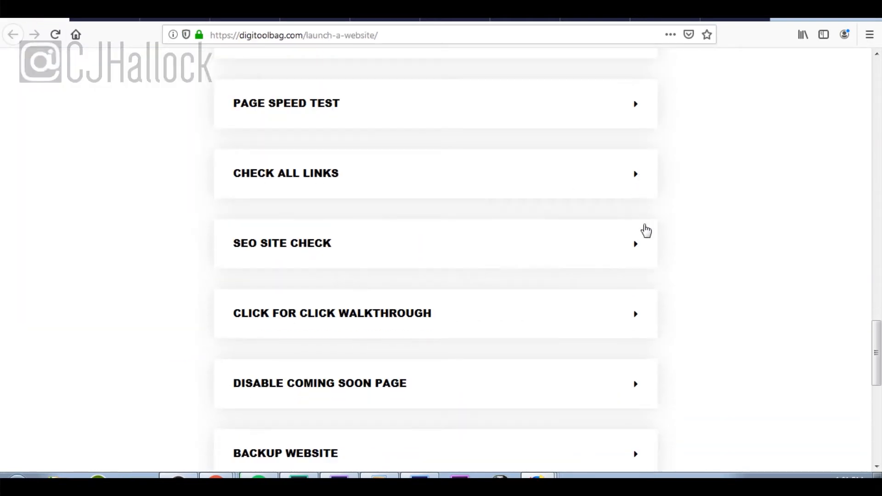
click(636, 256)
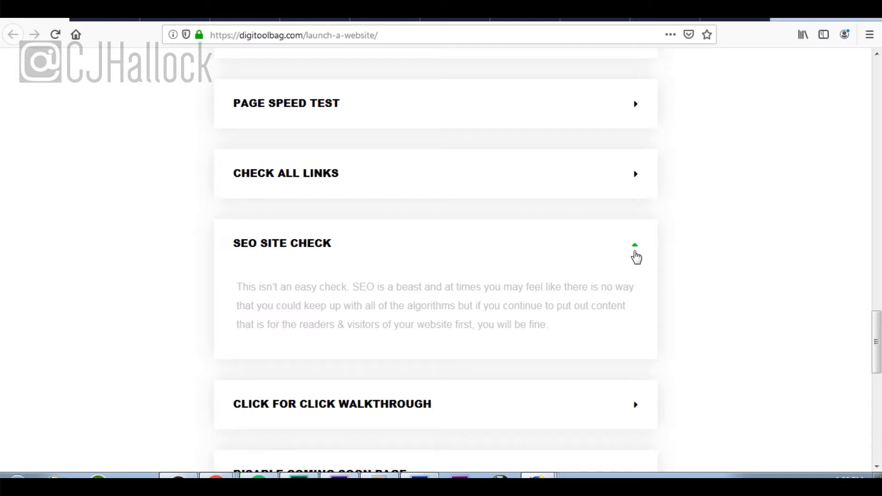
click(110, 21)
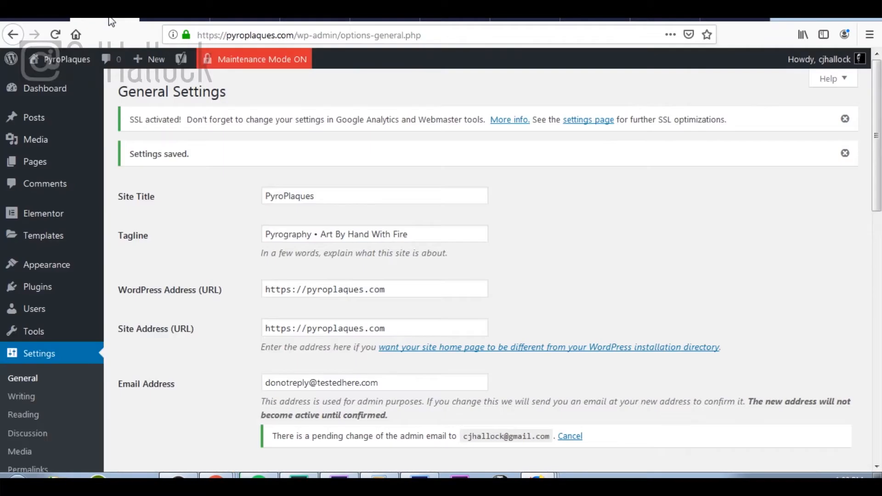
Step: From the Pages list, open the front page editor in a new browser tab
click(40, 169)
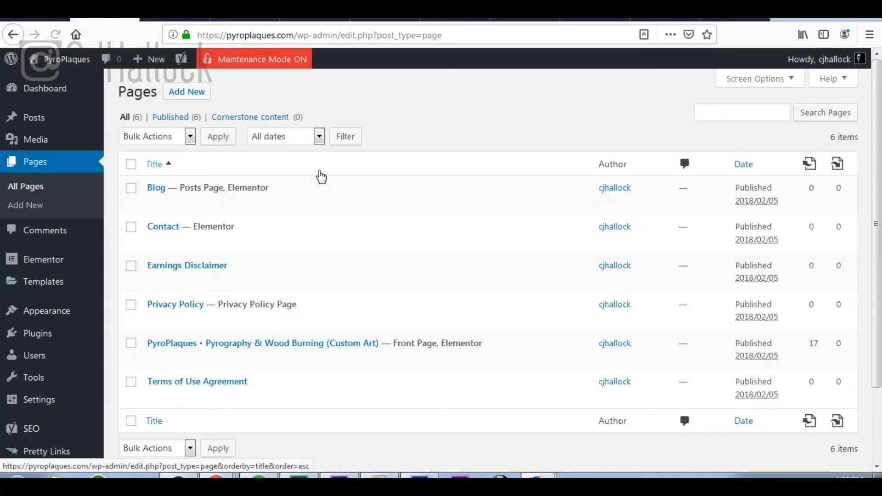
scroll(321, 207, down, 4)
scroll(294, 290, up, 1)
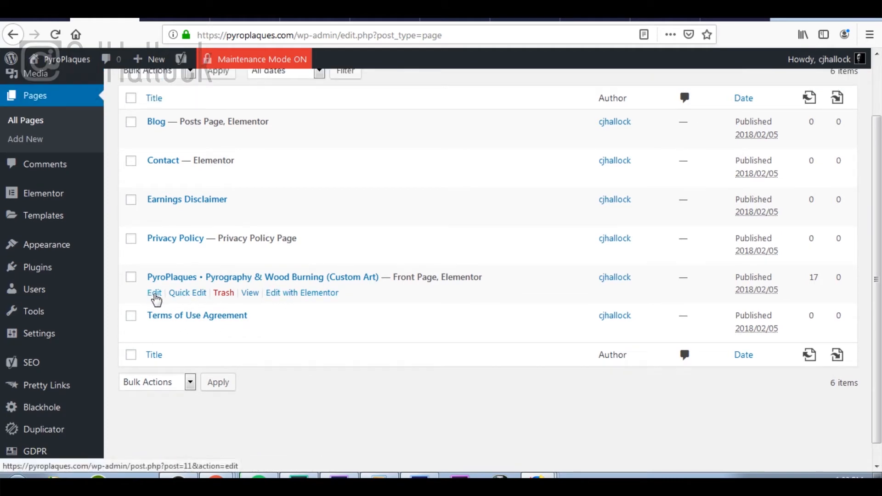
right_click(156, 299)
key(Escape)
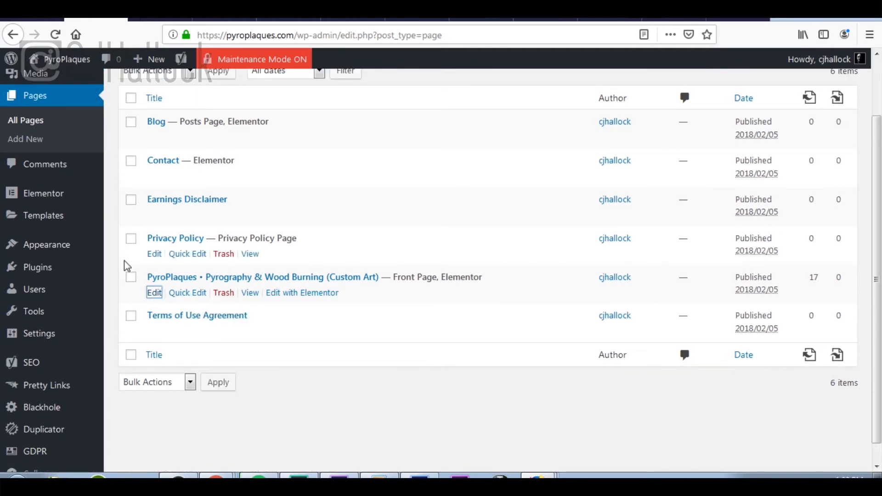
scroll(128, 267, down, 1)
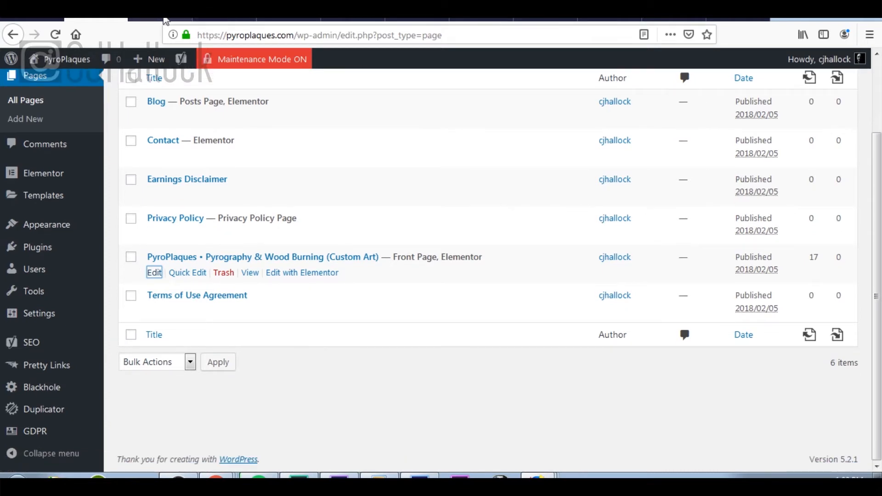
click(166, 21)
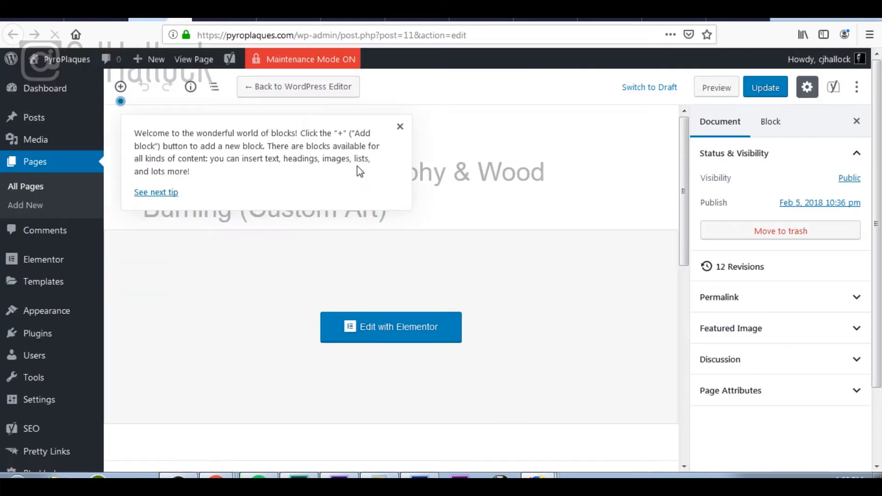
Step: Dismiss the block editor welcome tip and scroll to the Yoast SEO snippet preview
click(400, 127)
scroll(697, 203, down, 2)
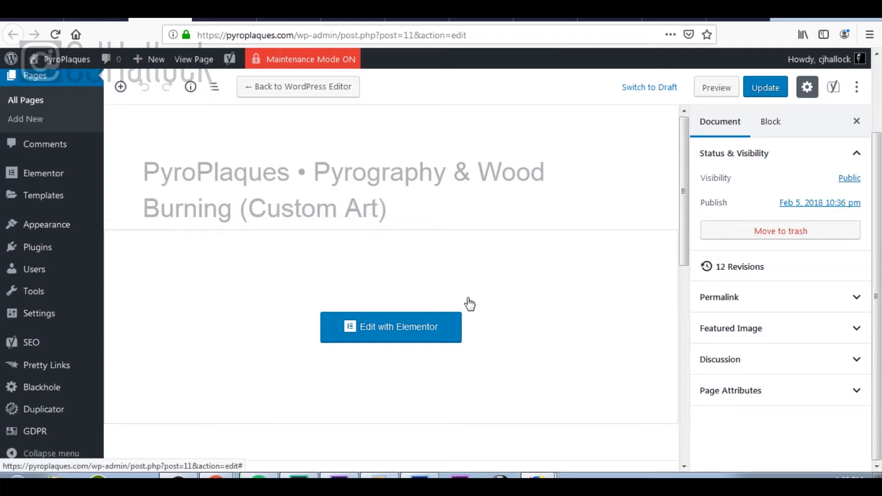
drag(684, 262, 721, 432)
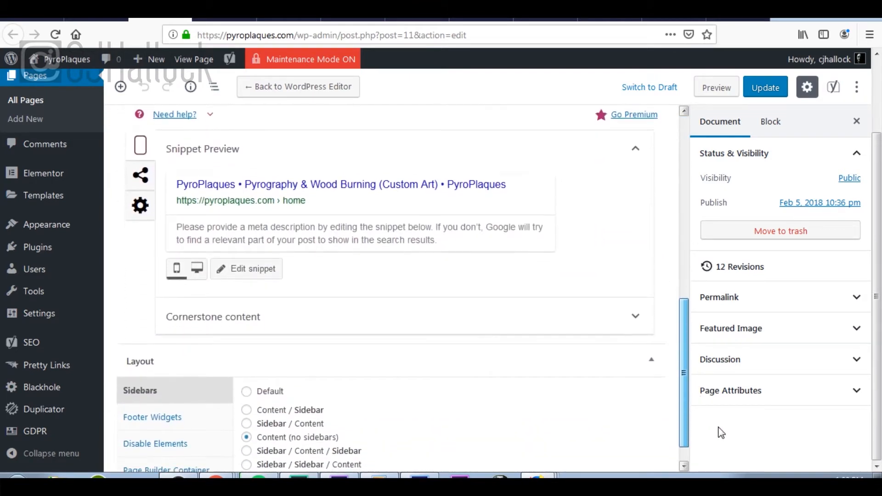
scroll(390, 191, up, 5)
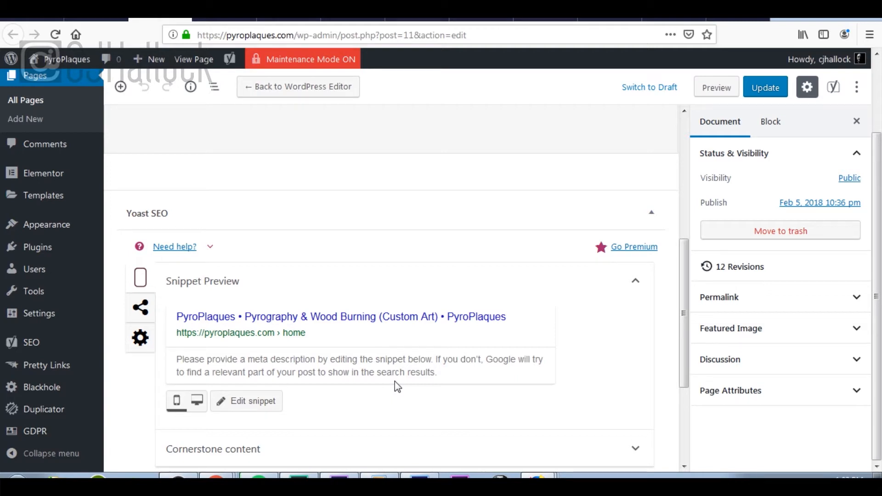
Step: Paste the custom wood-burning (pyrography) art description into the home page's Yoast meta description
click(387, 320)
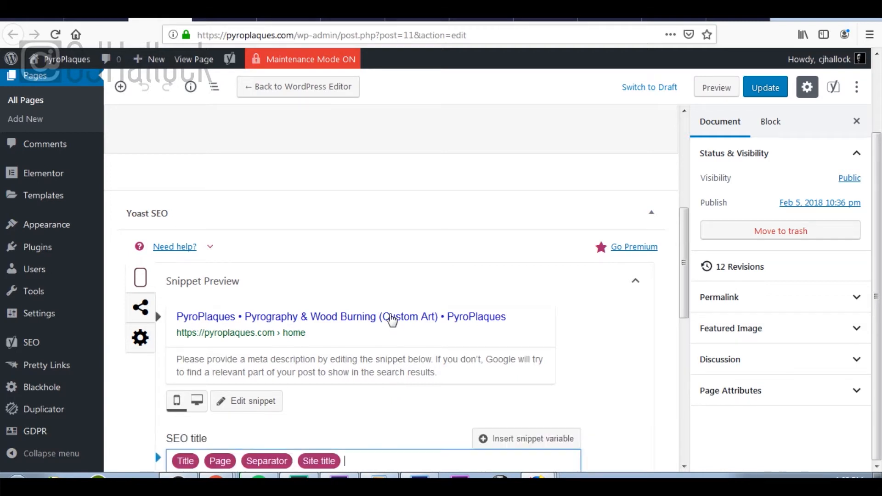
scroll(379, 348, down, 5)
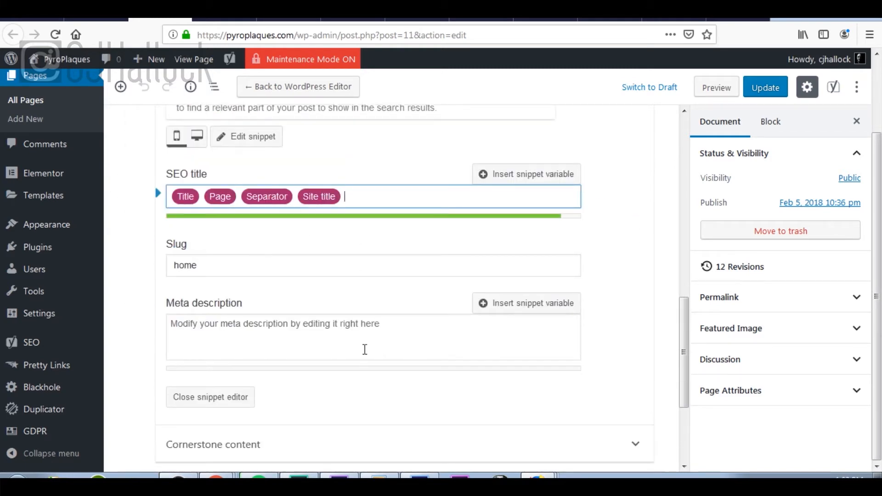
scroll(363, 343, up, 1)
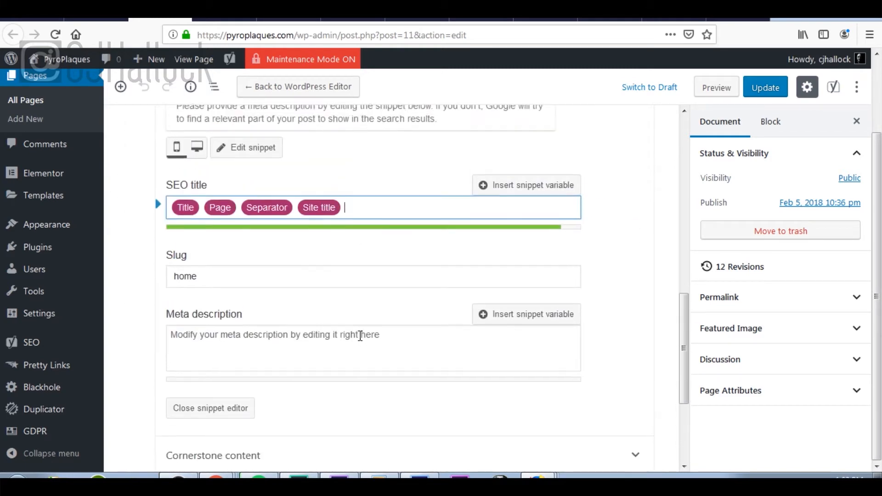
scroll(360, 336, down, 2)
click(403, 269)
scroll(402, 270, up, 5)
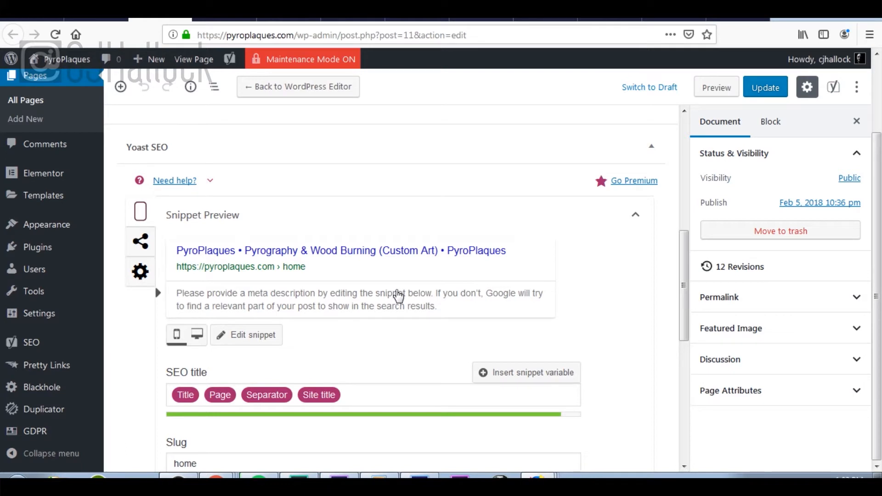
click(399, 296)
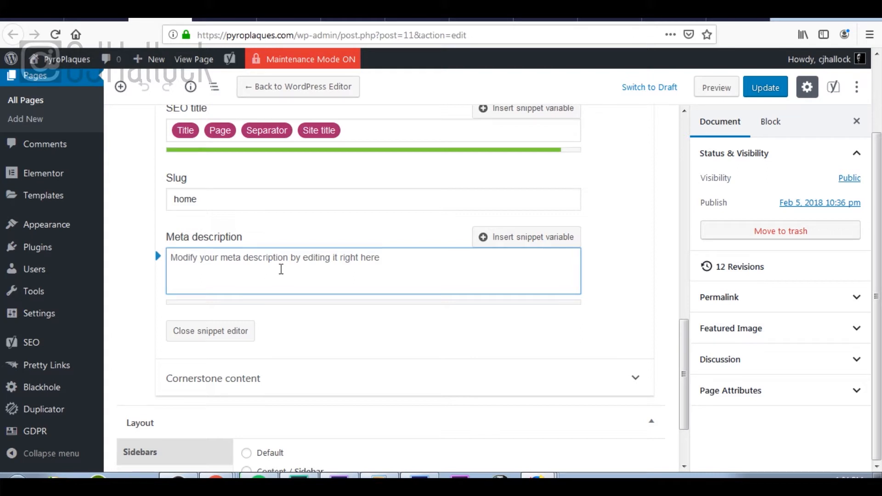
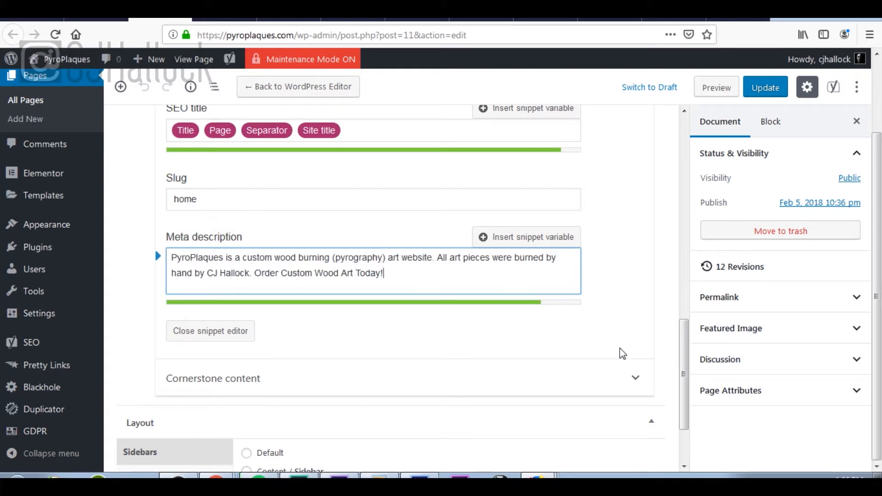
scroll(622, 353, up, 3)
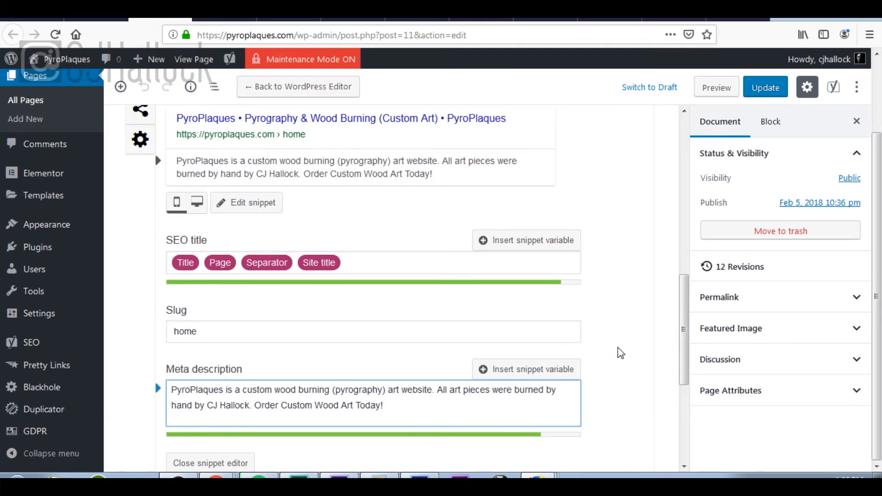
Step: Switch on Yoast's Cornerstone content toggle for the home page
scroll(621, 353, up, 9)
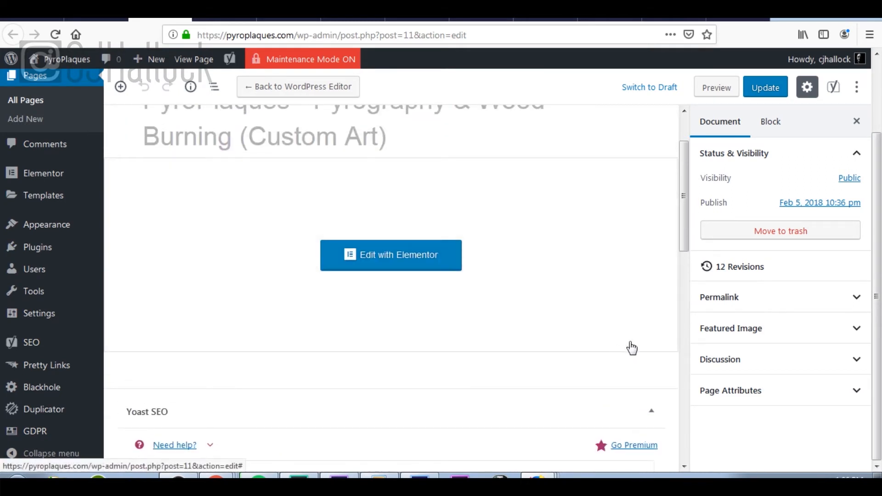
scroll(632, 348, down, 10)
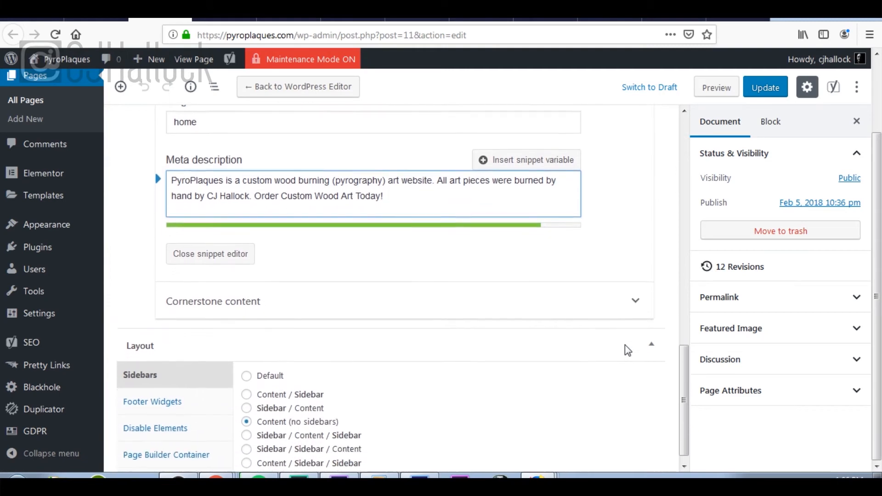
scroll(625, 347, down, 1)
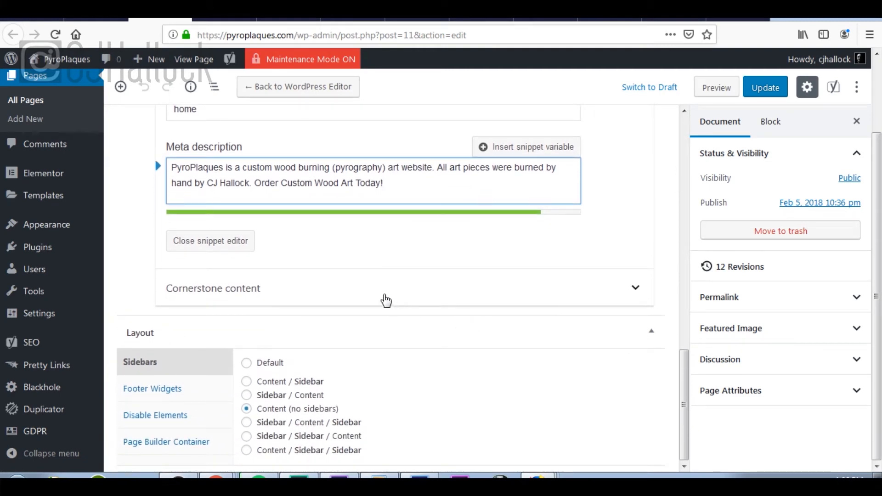
scroll(358, 298, up, 1)
scroll(367, 301, up, 7)
scroll(366, 301, down, 8)
click(551, 292)
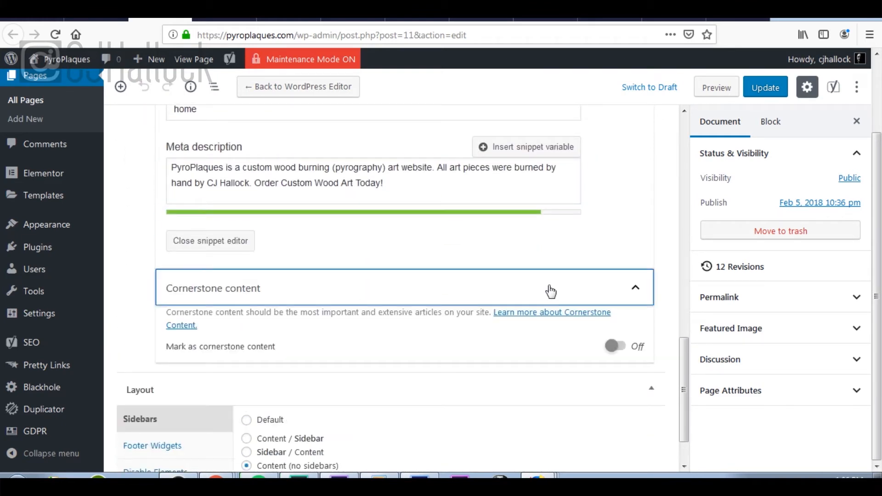
scroll(490, 305, down, 1)
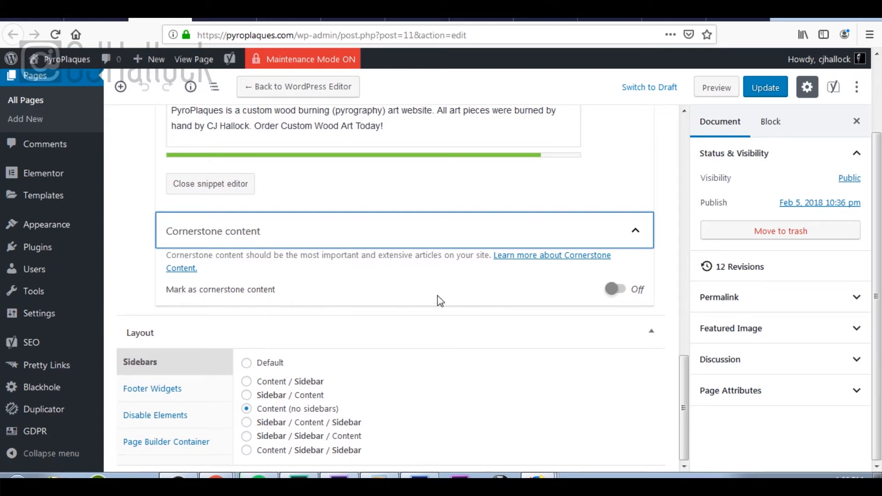
click(616, 290)
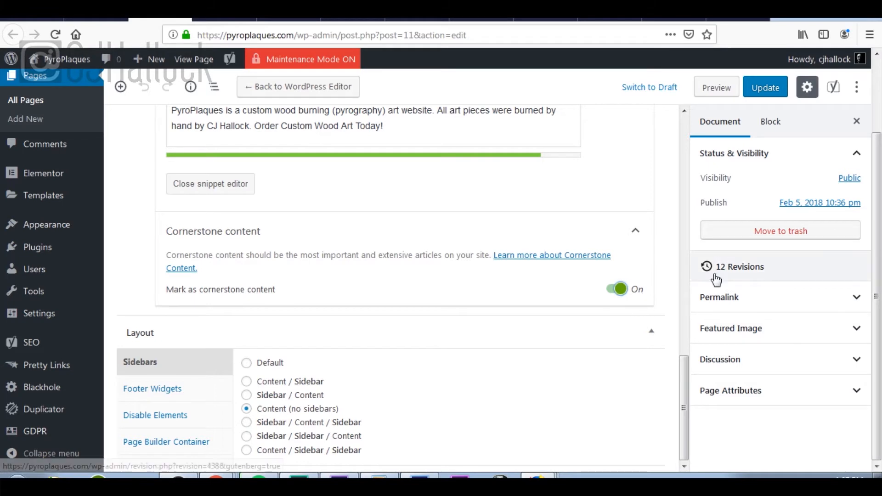
Step: Update the home page to save its changes, then return to the DigiToolBag checklist
scroll(649, 321, up, 8)
scroll(650, 326, up, 10)
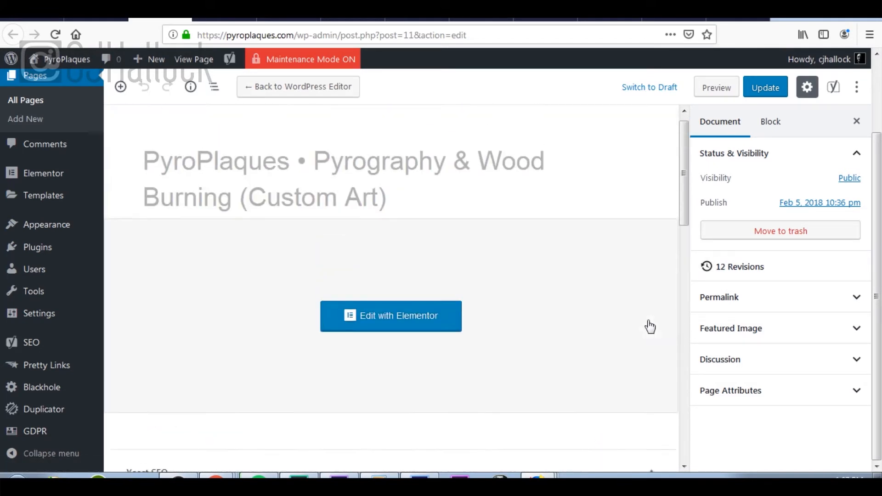
click(766, 88)
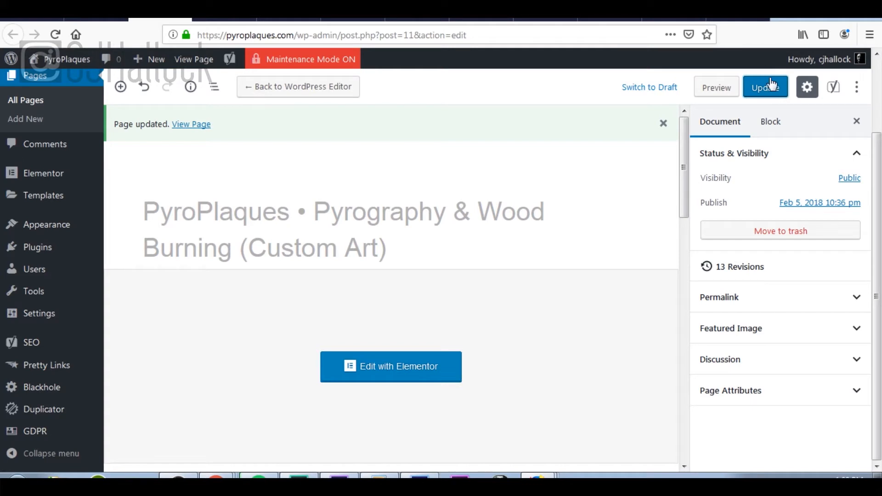
click(46, 20)
scroll(533, 184, down, 4)
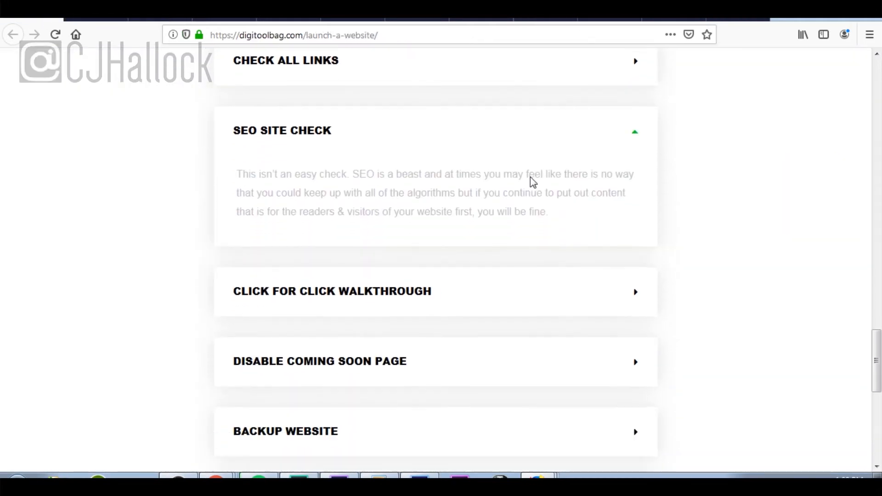
Step: Expand the Click For Click Walkthrough checklist step, then return to the PyroPlaques contact page
scroll(506, 138, up, 3)
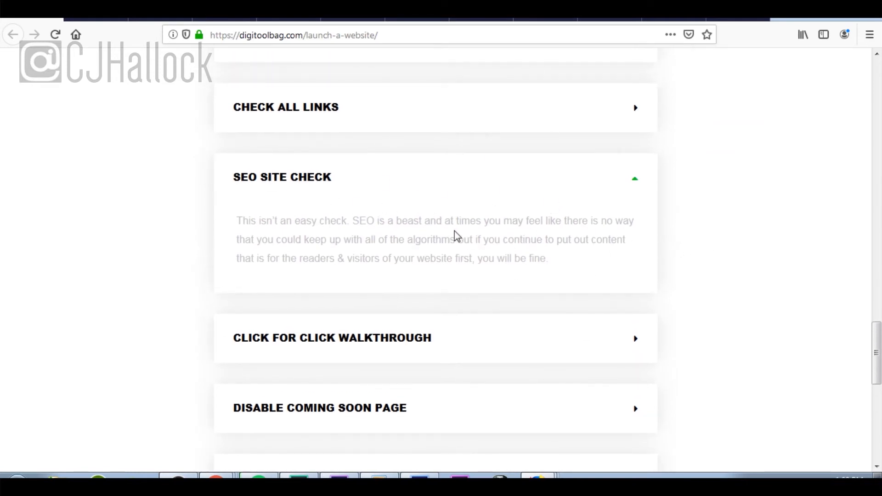
click(626, 350)
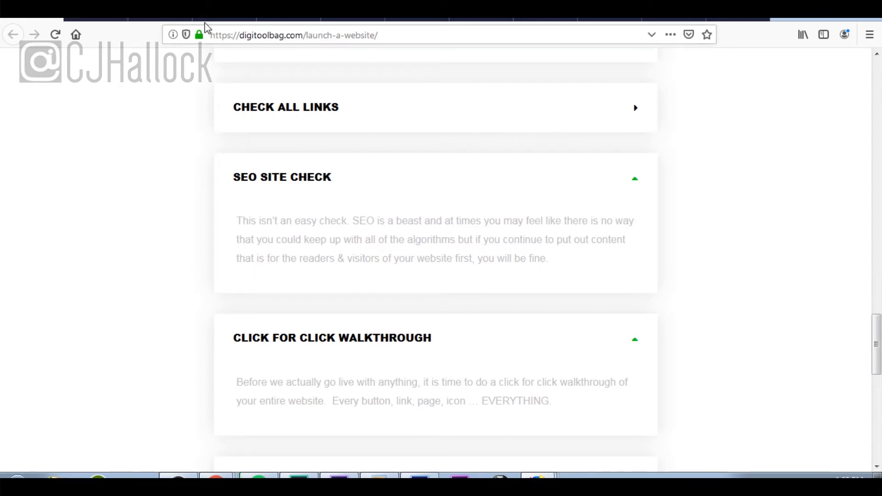
click(224, 20)
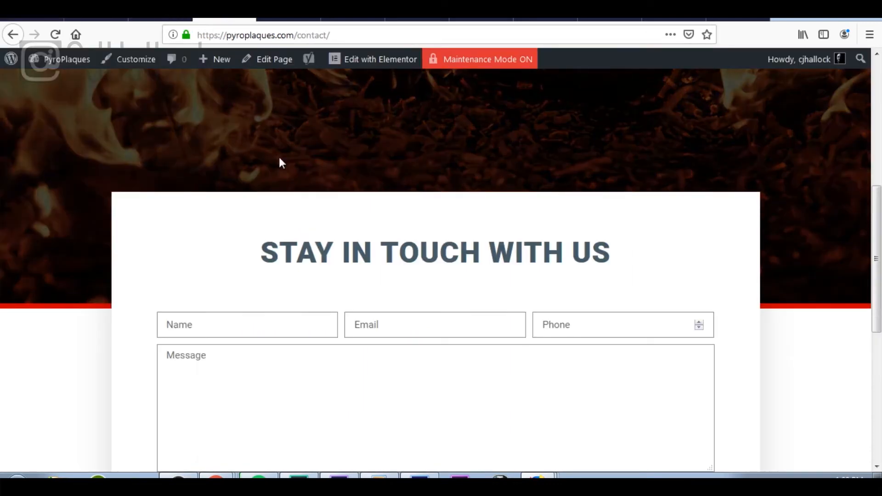
Step: Go to the PyroPlaques homepage and scroll through all of it
scroll(278, 156, up, 4)
click(669, 111)
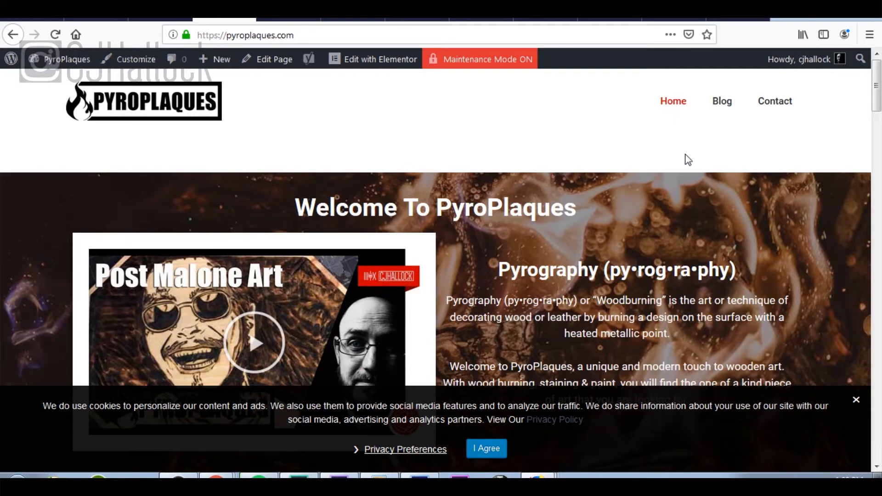
scroll(688, 159, down, 8)
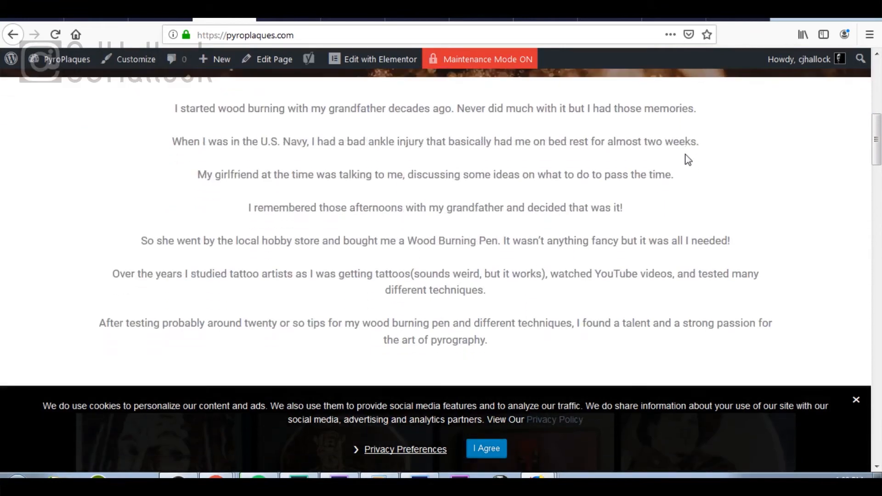
scroll(687, 159, down, 10)
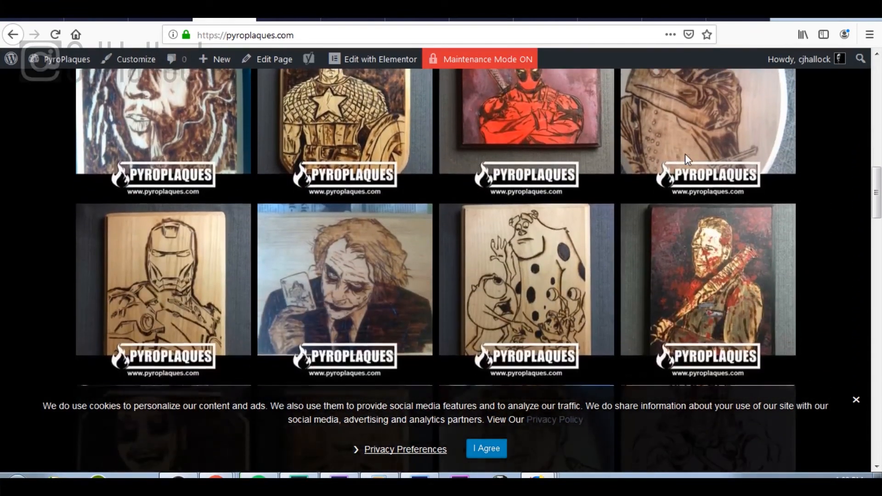
scroll(688, 159, down, 4)
scroll(688, 160, up, 4)
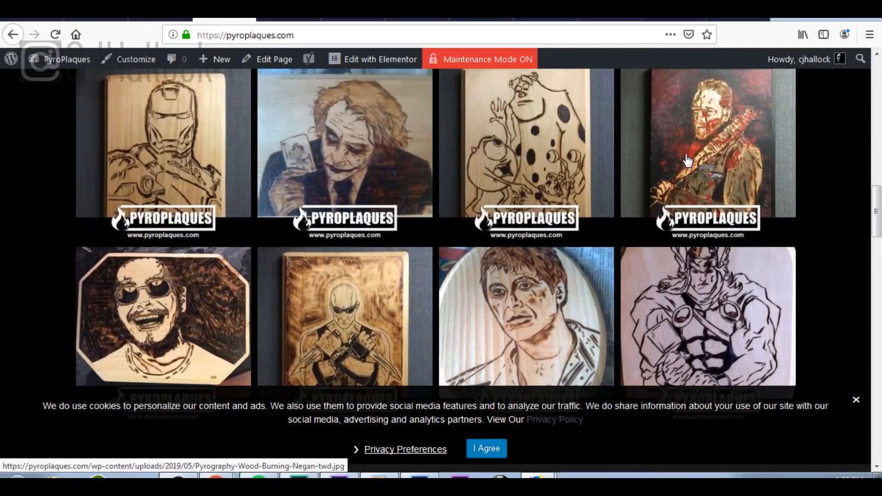
scroll(688, 161, down, 8)
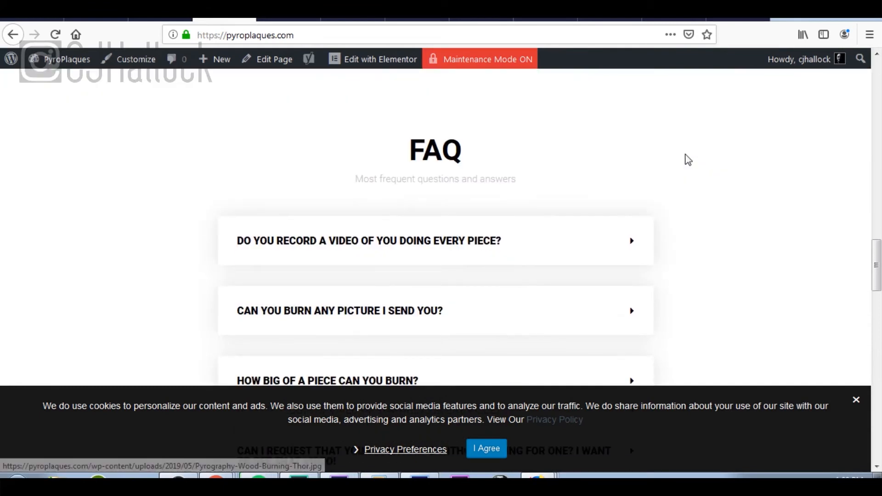
scroll(688, 159, down, 12)
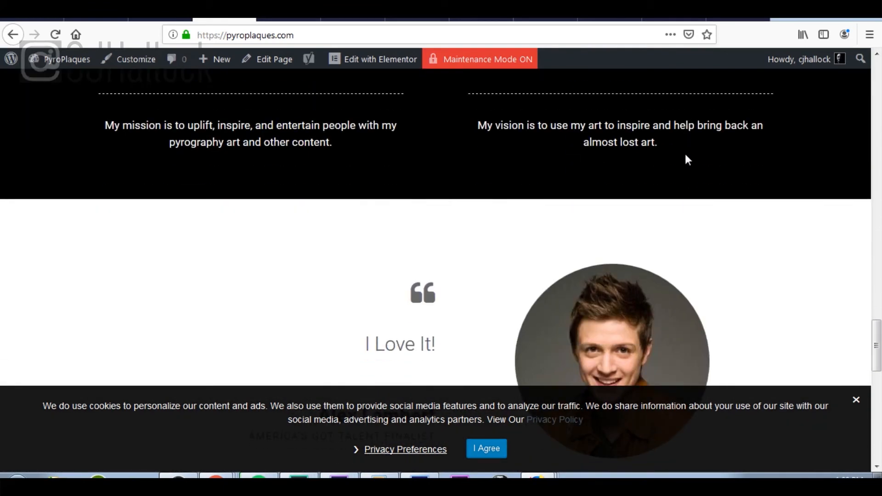
scroll(685, 153, down, 10)
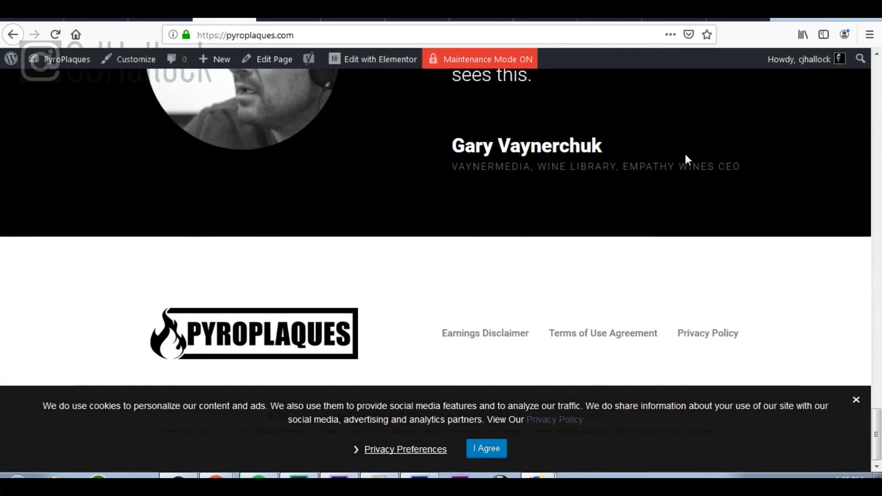
scroll(685, 154, up, 6)
scroll(685, 153, up, 20)
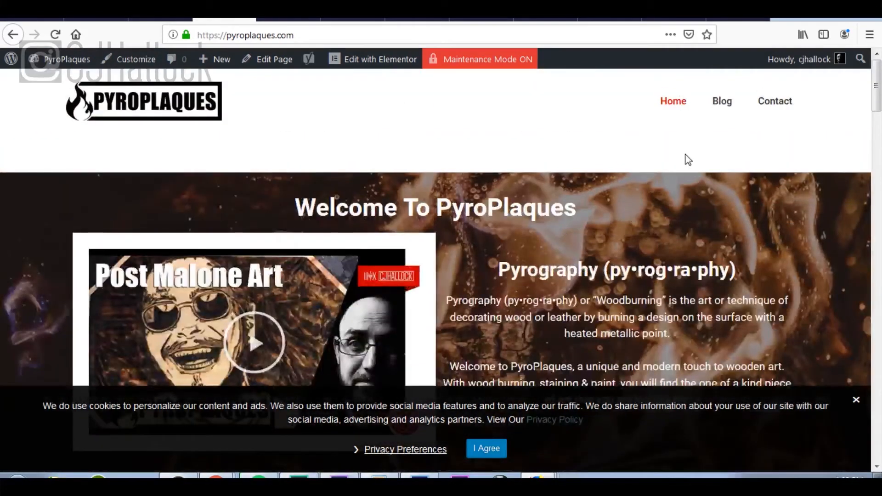
Step: Open the Blog page and look over the Sample Post 3 and Sample Post 2 cards
click(725, 107)
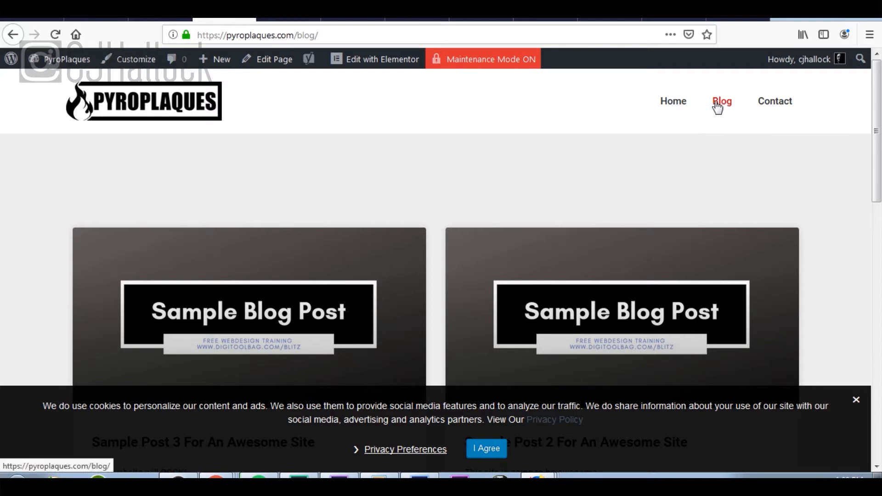
scroll(492, 227, down, 4)
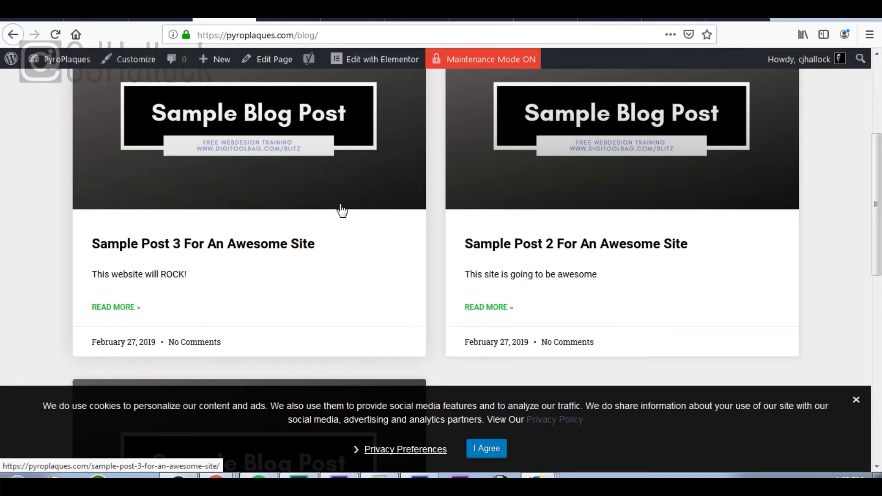
scroll(411, 197, up, 5)
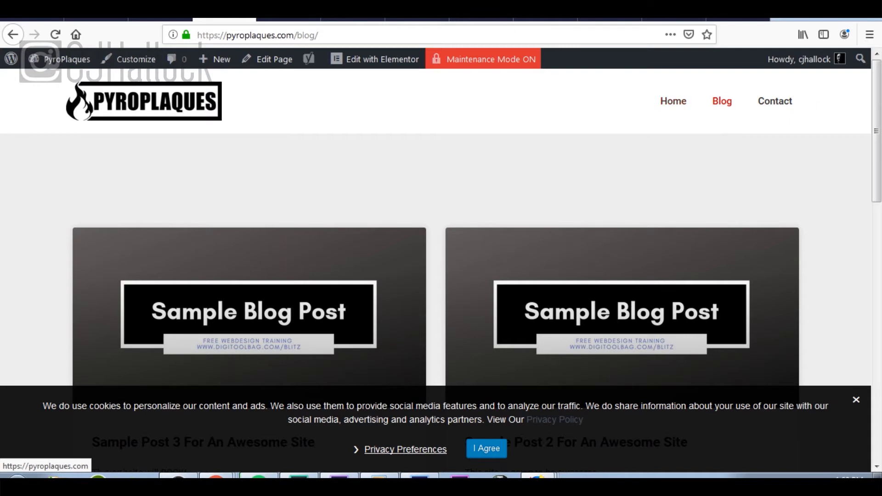
Step: In Appearance > Menus, remove Blog from the Main Menu, leaving Home and Contact, and save
click(86, 21)
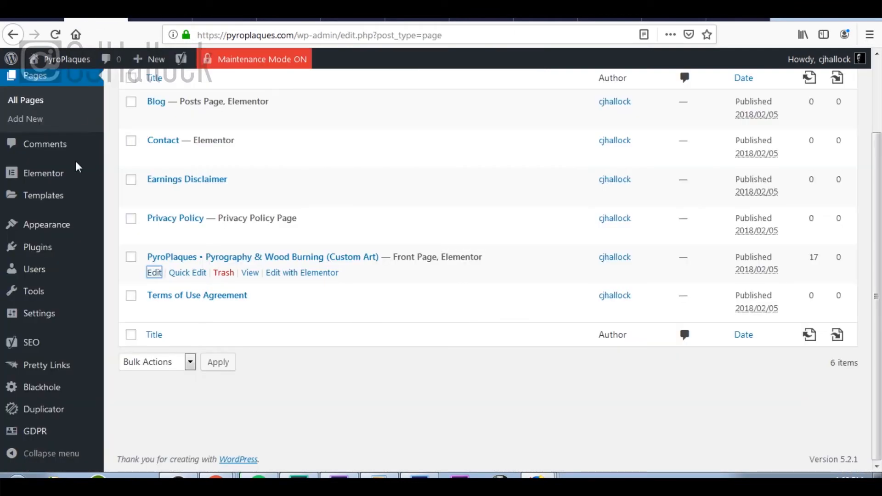
scroll(75, 172, up, 3)
mouse_move(49, 313)
mouse_move(68, 294)
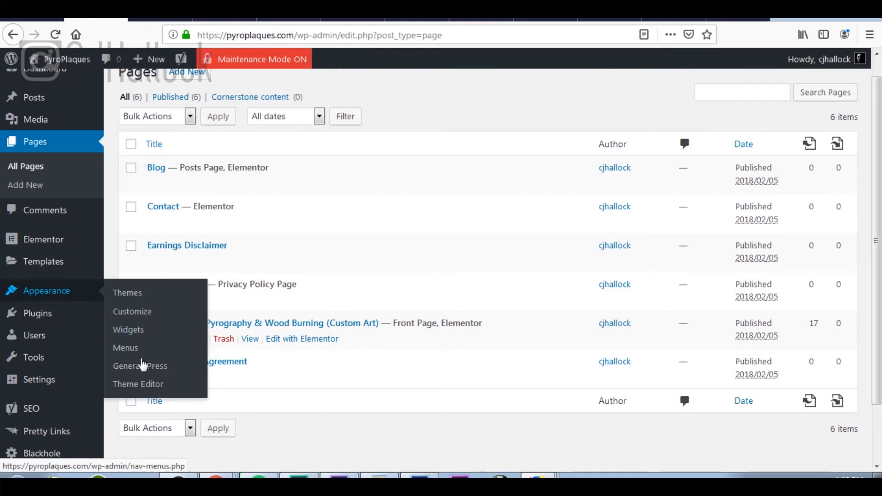
click(136, 353)
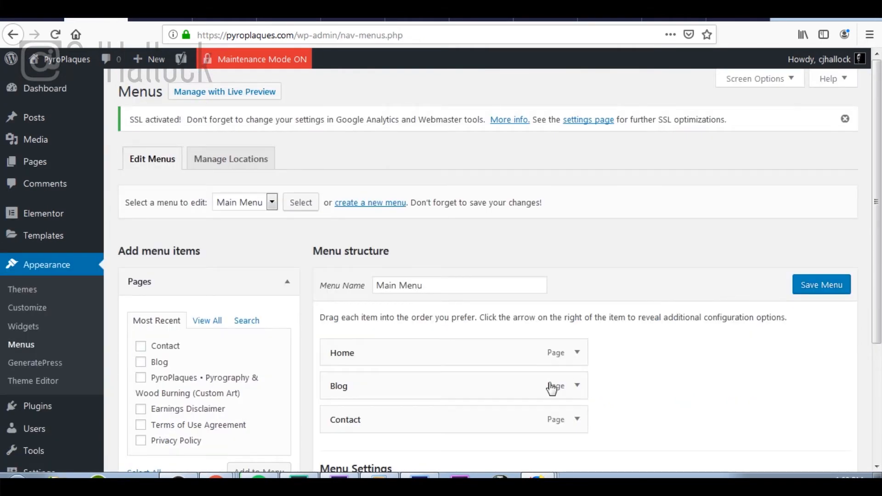
click(577, 391)
scroll(570, 393, down, 5)
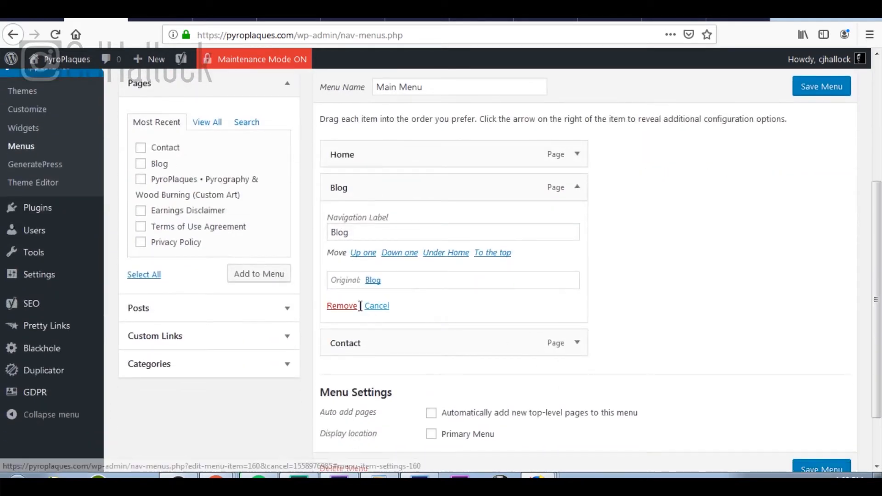
click(343, 306)
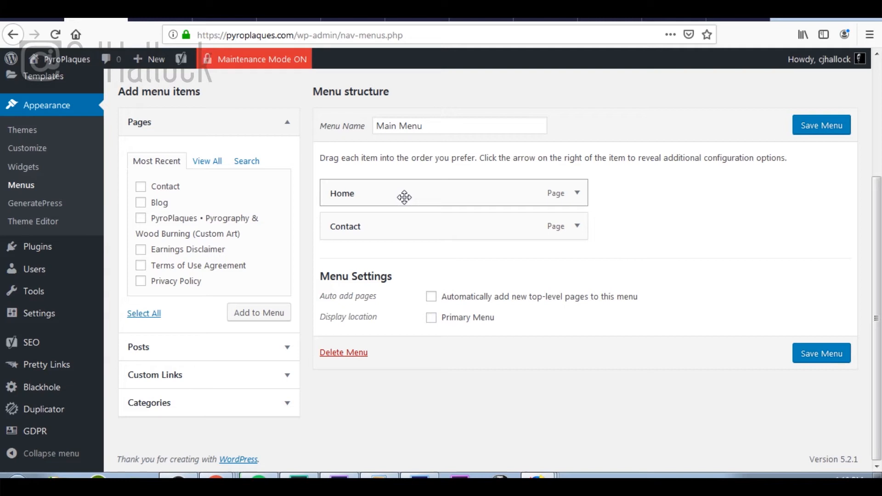
click(828, 126)
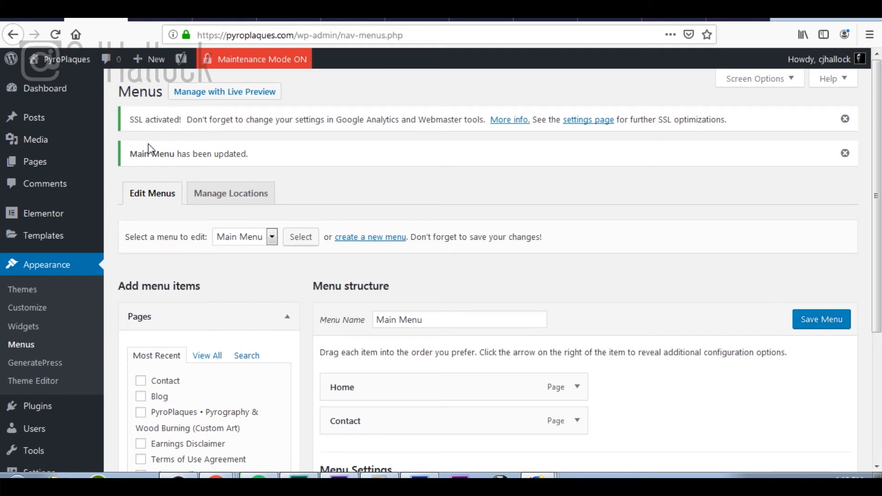
Step: Move all three sample posts to the Trash with a bulk action
click(35, 122)
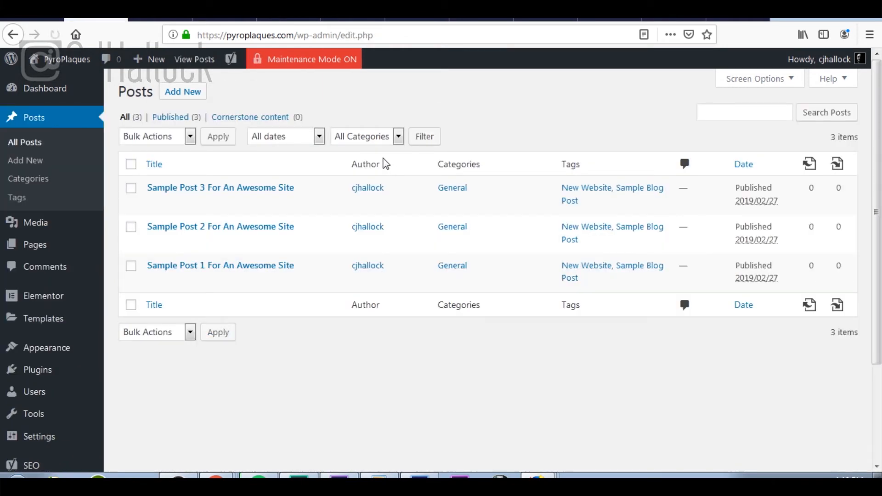
click(131, 165)
click(191, 140)
click(168, 190)
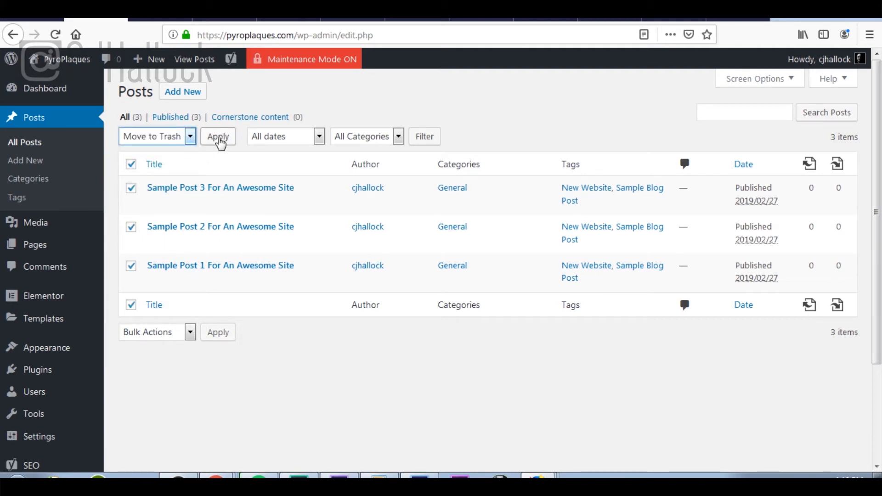
click(219, 137)
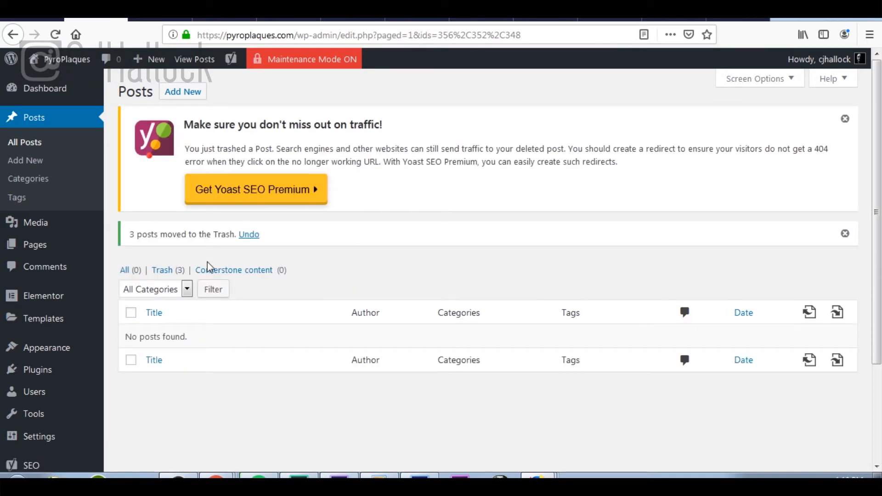
Step: Permanently delete the three trashed posts, then return to the live Blog page
click(162, 272)
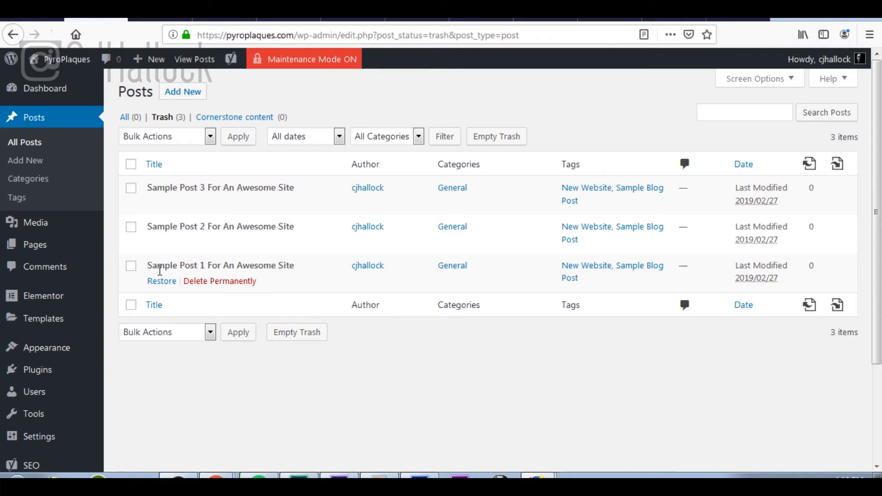
click(131, 164)
click(179, 138)
click(172, 190)
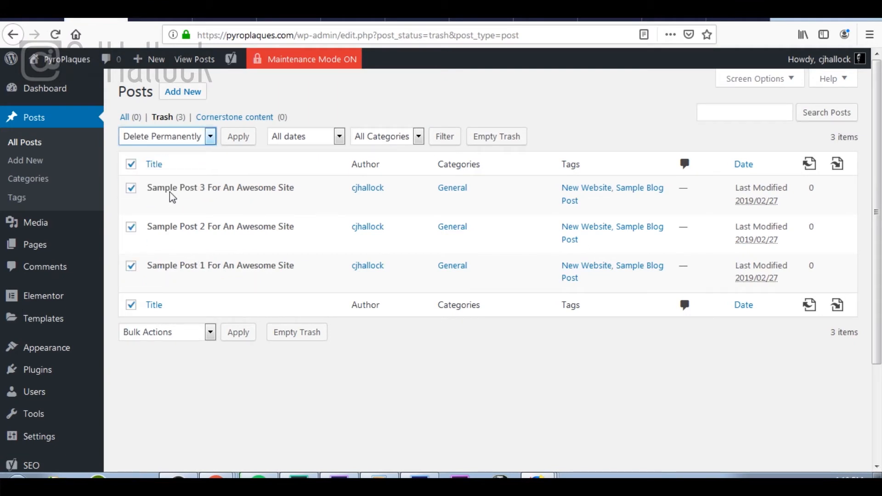
click(240, 144)
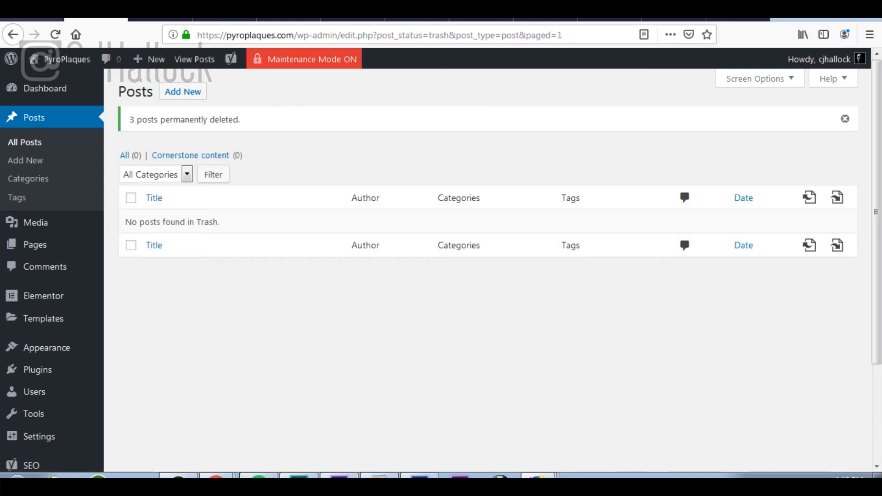
click(227, 20)
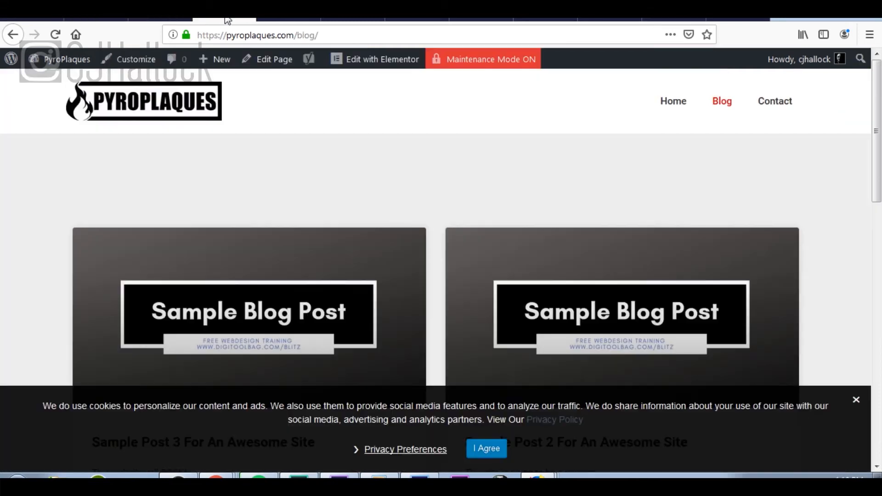
Step: Look over the PyroPlaques Contact page's contact form, then return to the launch checklist
click(780, 102)
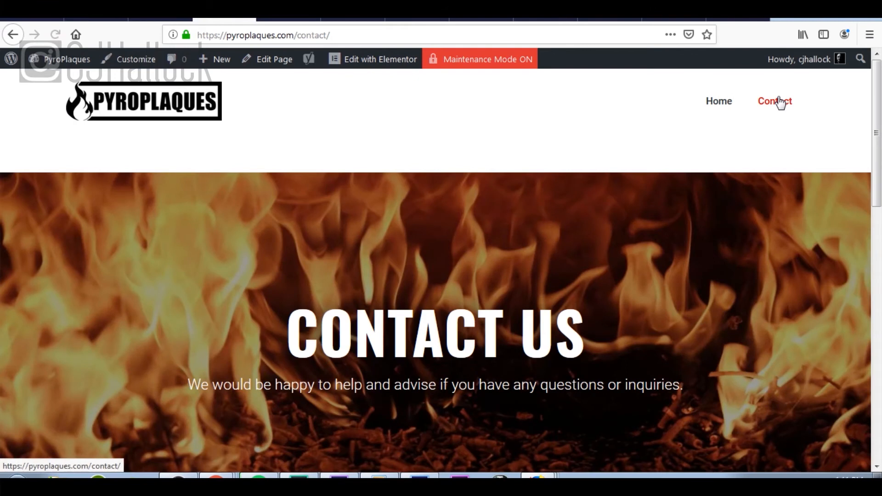
scroll(615, 235, down, 15)
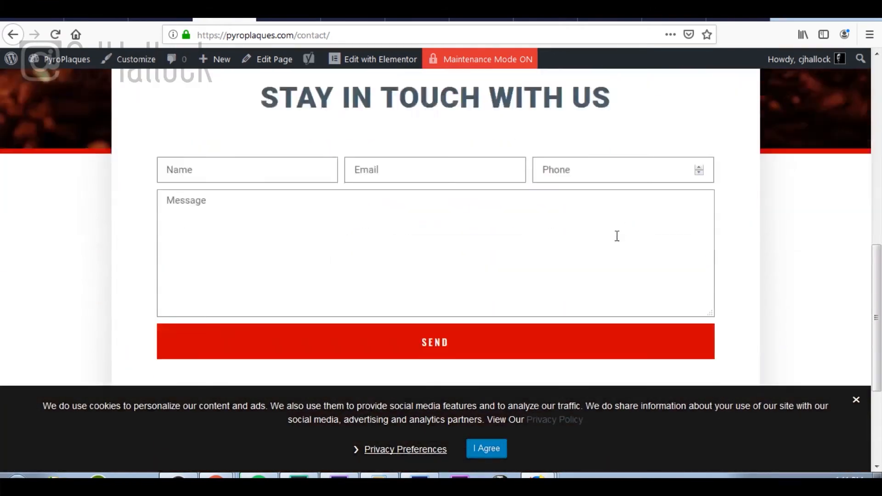
scroll(616, 236, up, 5)
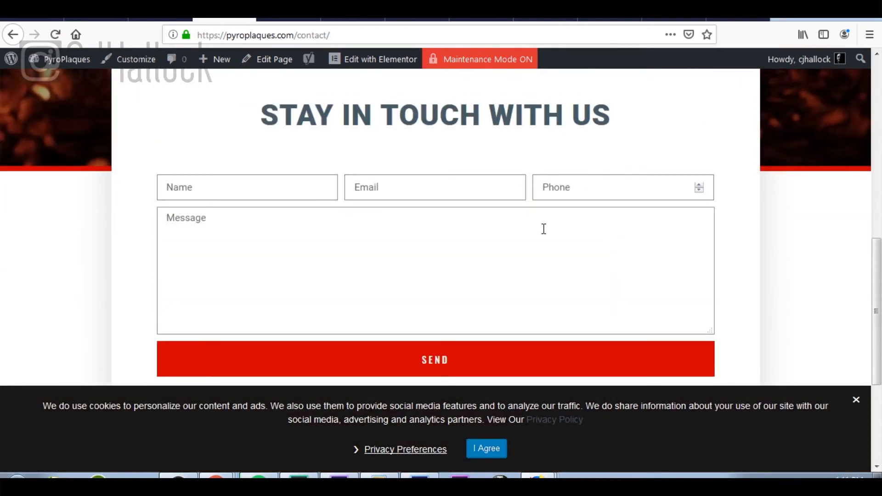
scroll(653, 226, up, 10)
scroll(646, 236, down, 10)
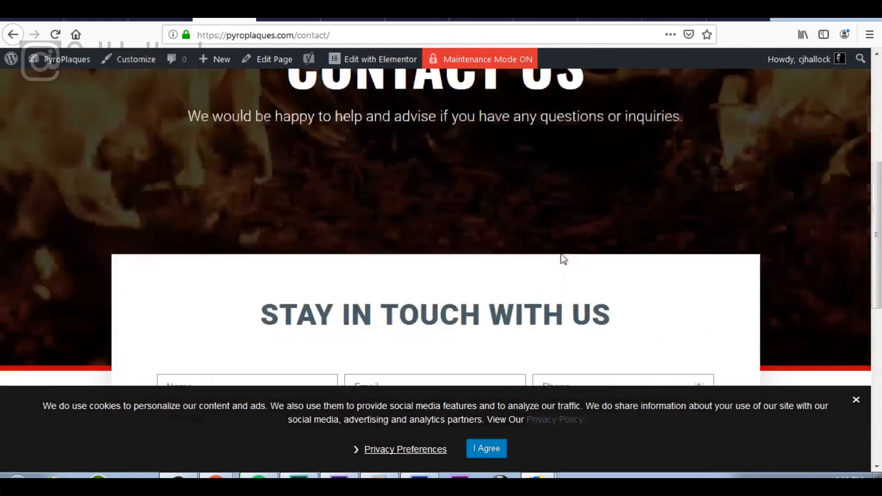
scroll(614, 227, up, 10)
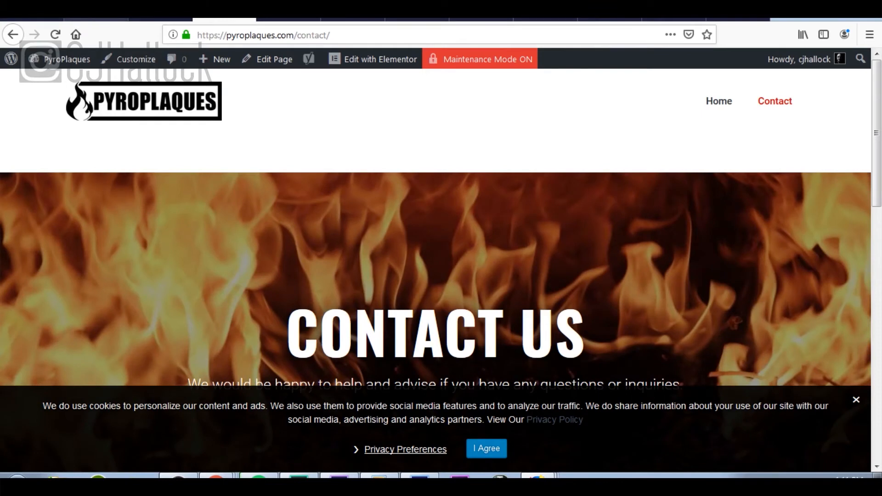
click(41, 20)
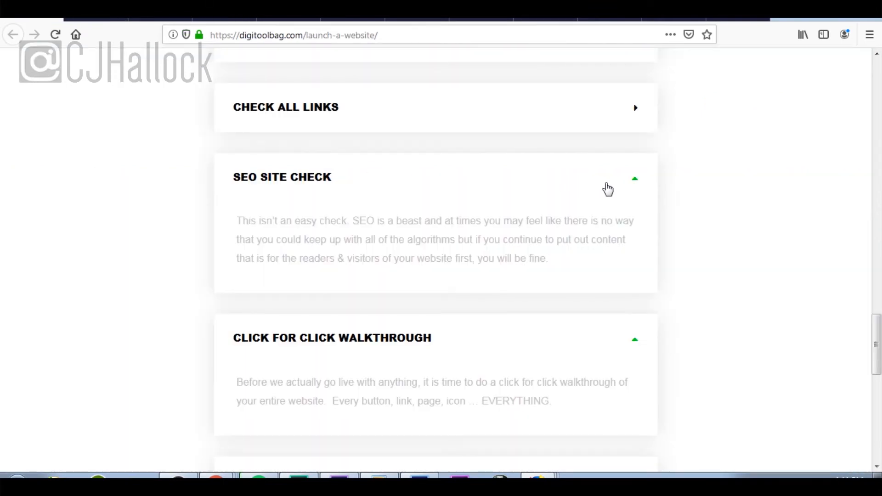
Step: Collapse SEO Site Check, keep Click For Click Walkthrough expanded, then return to the WordPress admin
click(611, 190)
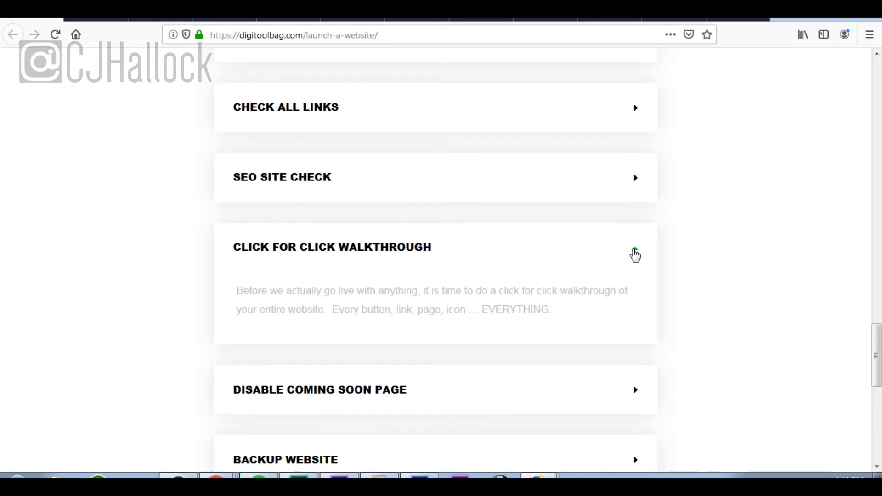
click(635, 255)
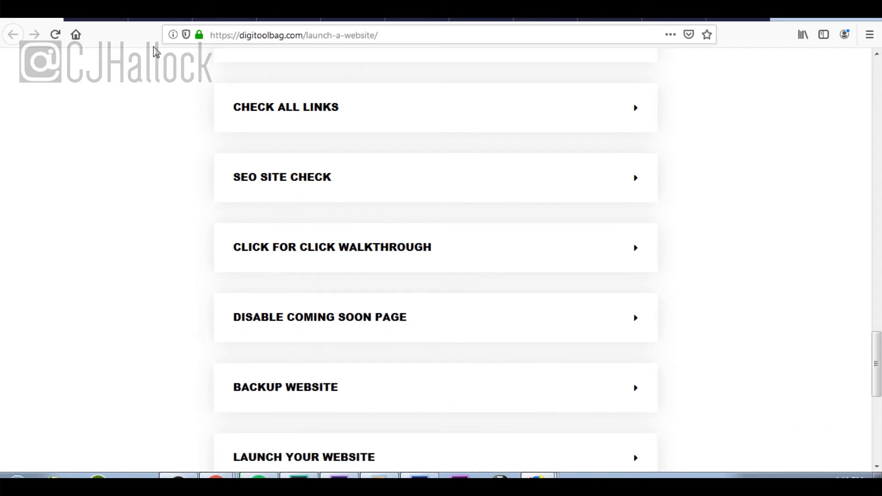
click(635, 255)
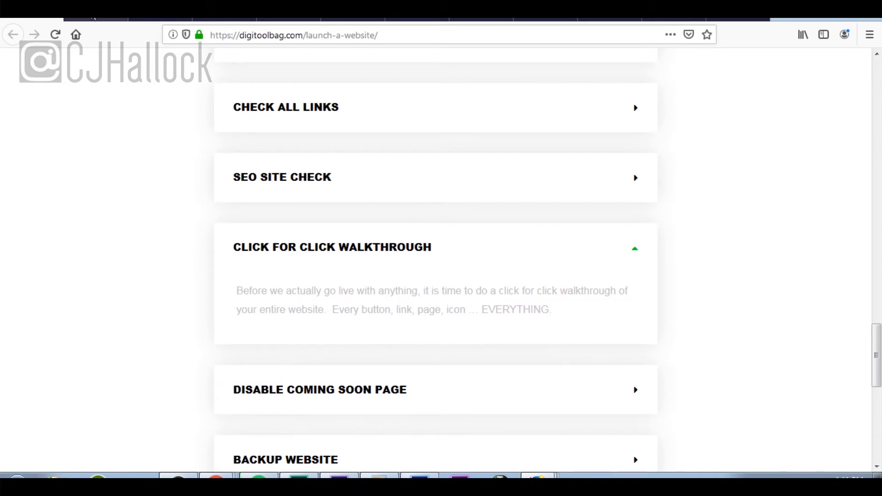
click(92, 19)
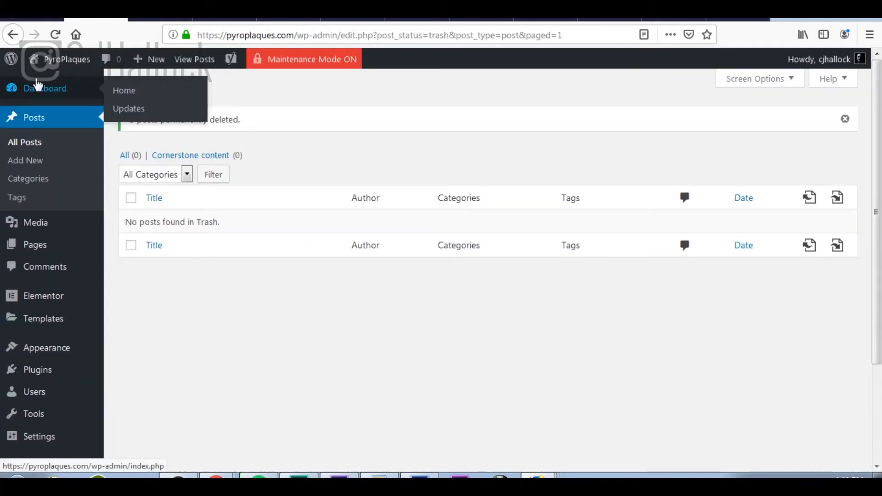
Step: Go from the Dashboard to Posts > Categories, which lists only General with 0 posts
click(41, 98)
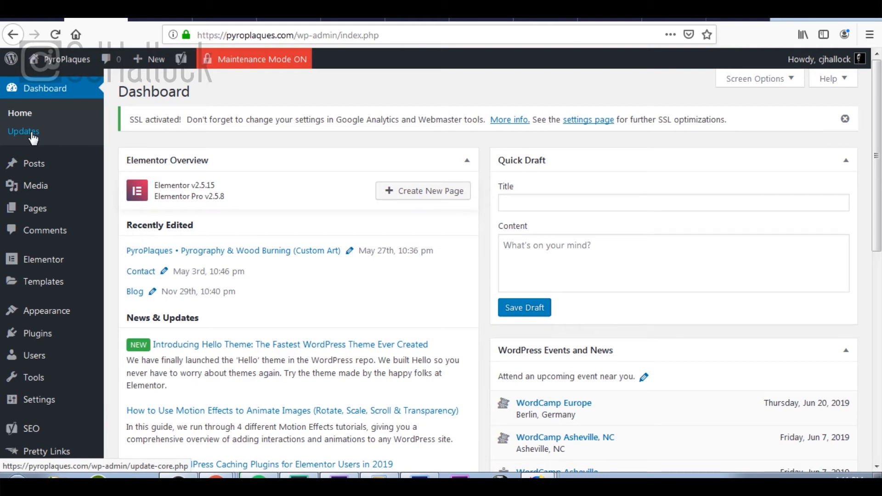
mouse_move(46, 170)
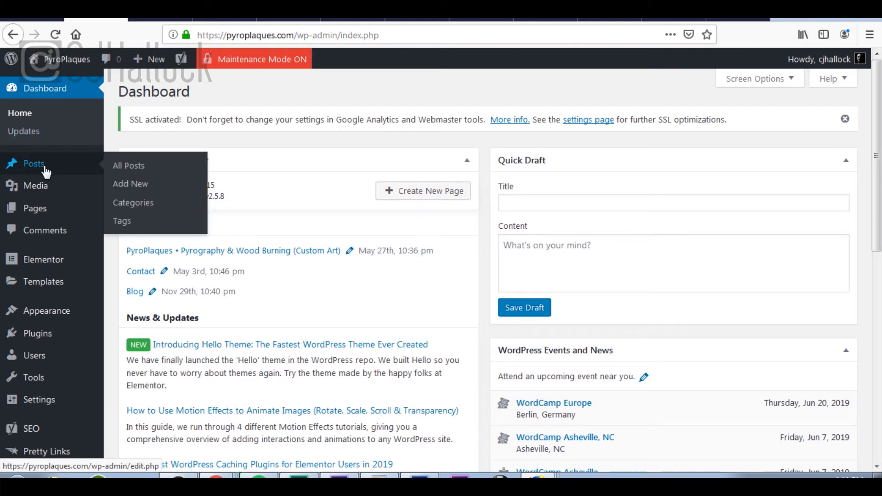
click(135, 208)
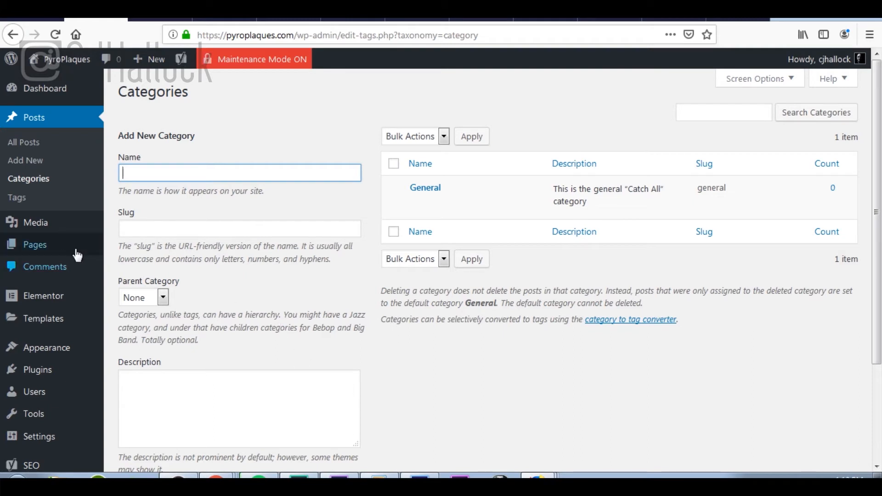
Step: Check the New Website and Sample Blog Post tags on the Tags page, then go to Media
click(49, 200)
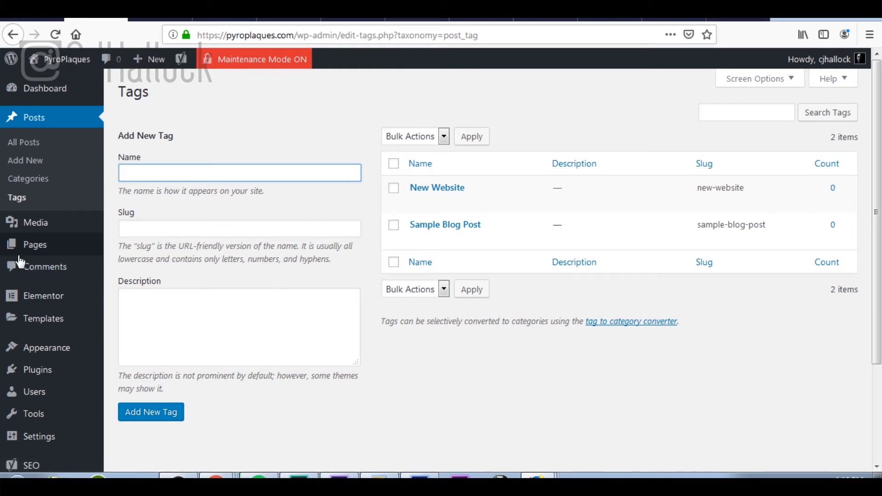
click(47, 230)
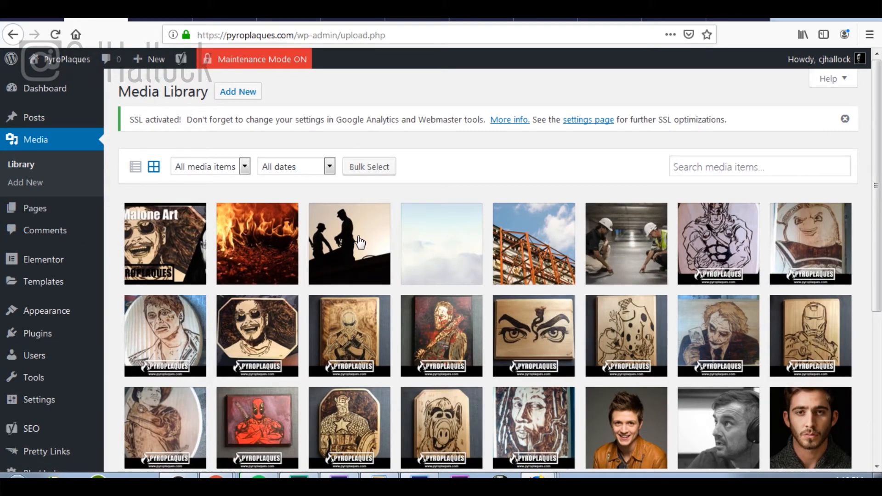
Step: Permanently delete the Coming-Soon-Background image and the sample blog post image
scroll(603, 252, down, 5)
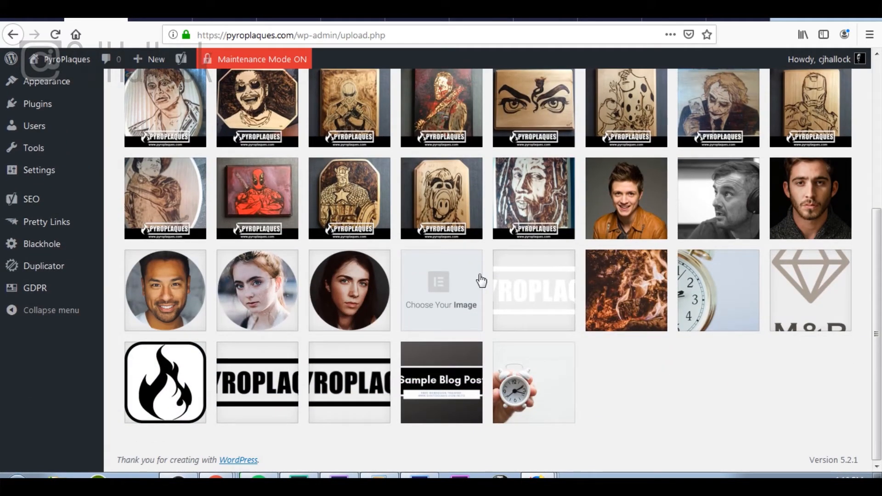
click(545, 399)
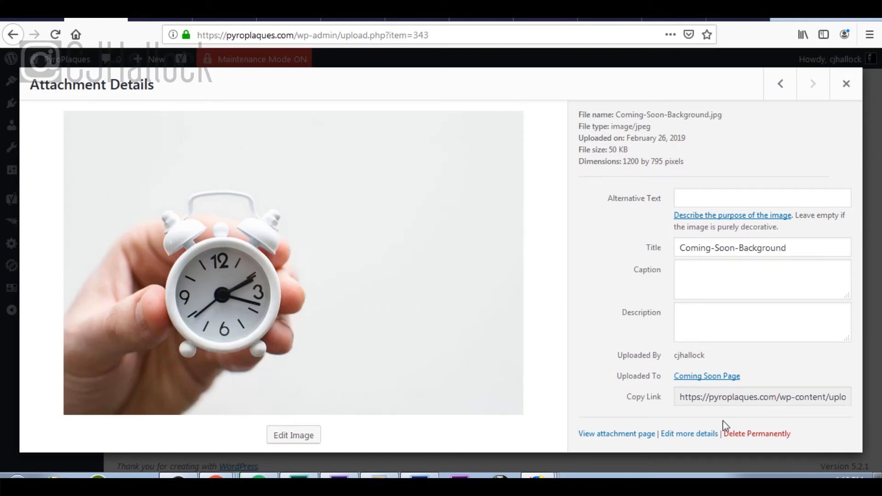
click(740, 436)
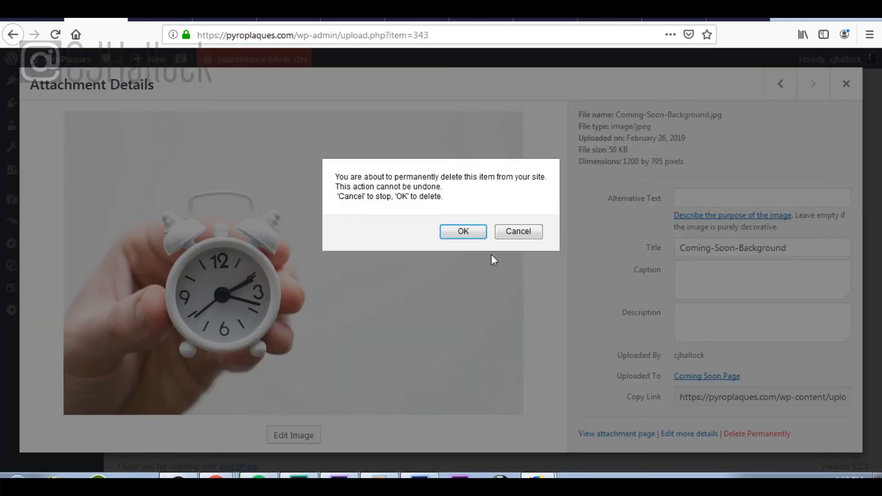
click(463, 231)
click(457, 369)
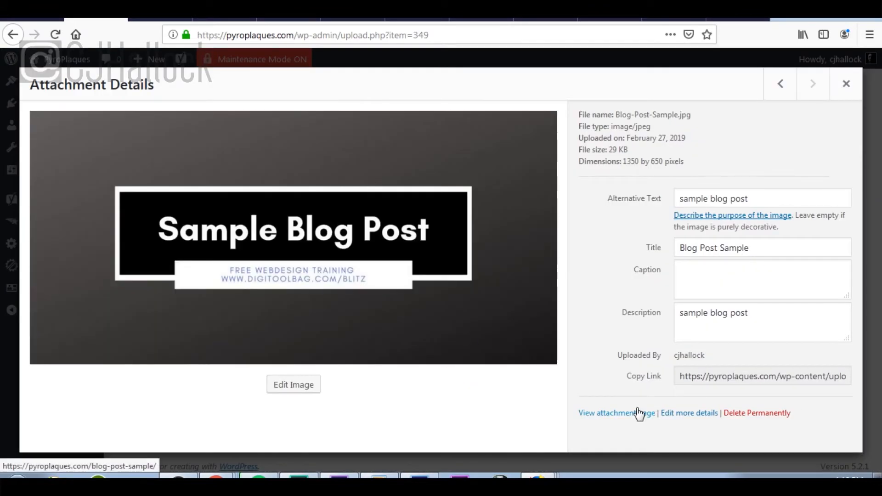
click(730, 415)
click(465, 232)
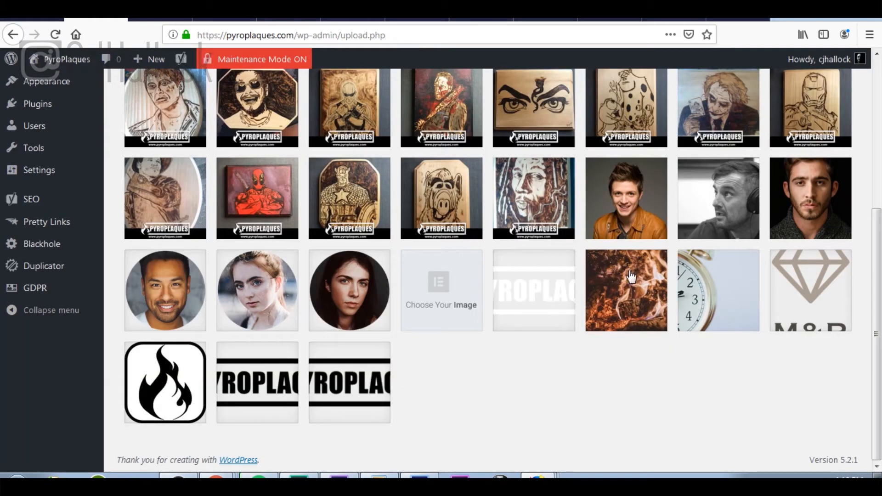
Step: Permanently delete the M&R diamond logo and the clock-face stock photo
click(802, 290)
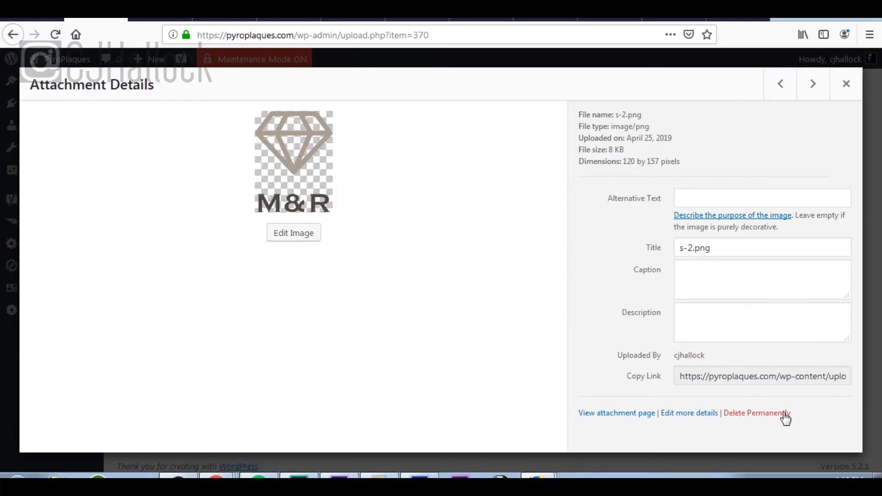
click(783, 413)
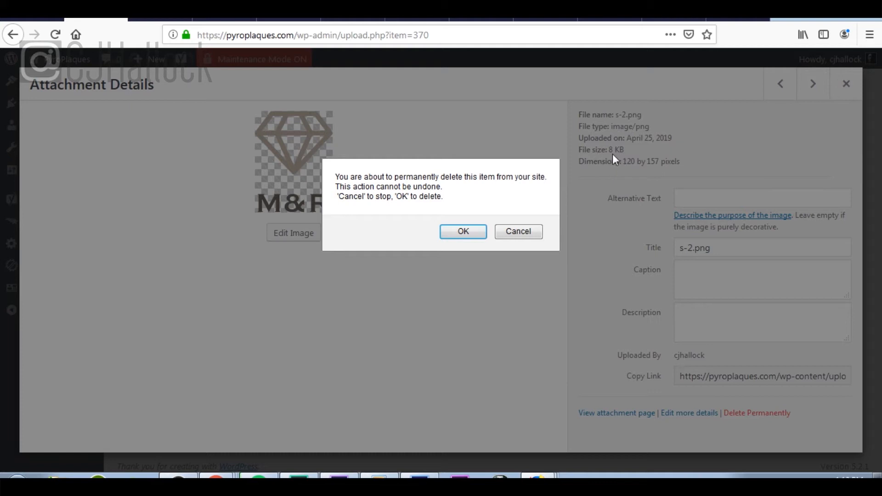
click(461, 232)
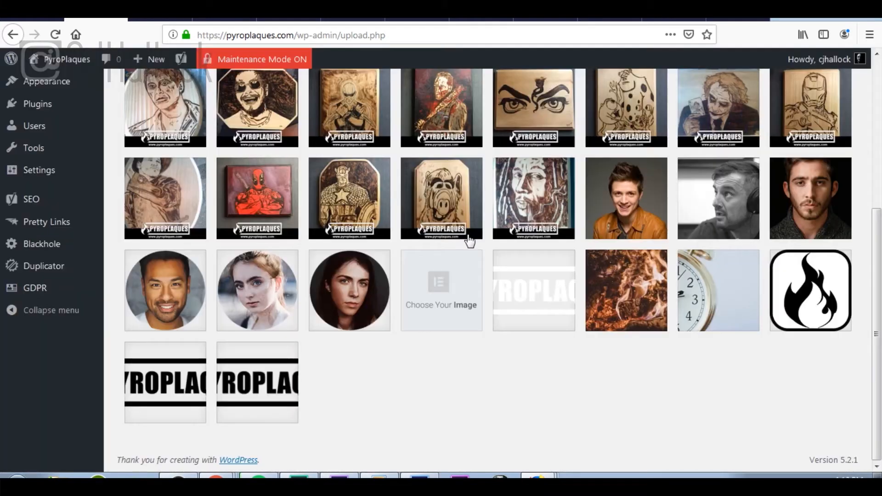
click(720, 297)
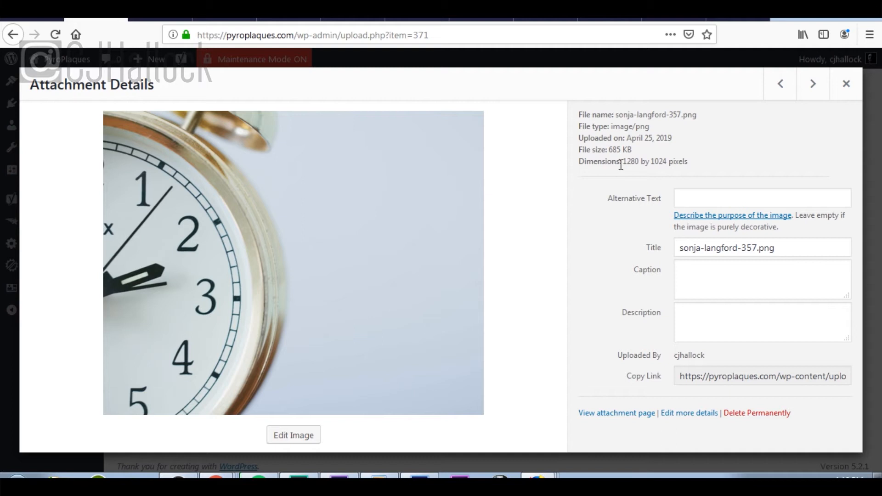
click(772, 414)
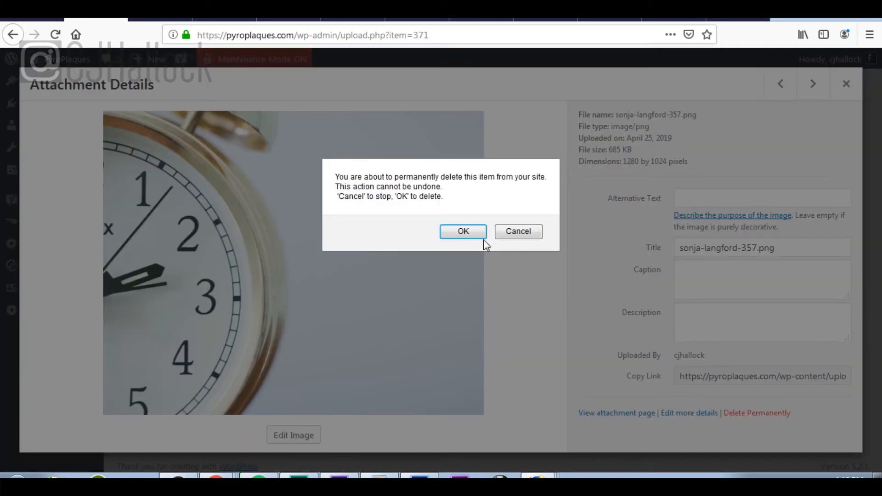
click(467, 231)
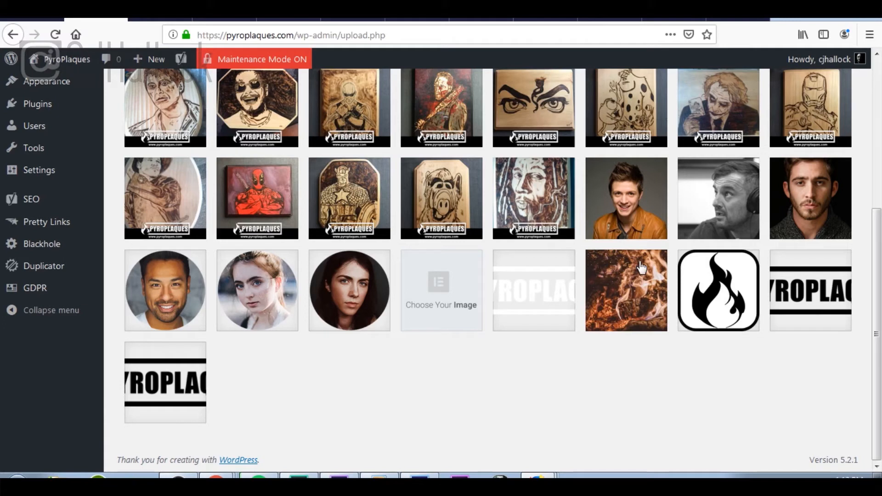
Step: Permanently delete the y9.png and y8.png portrait images
click(381, 299)
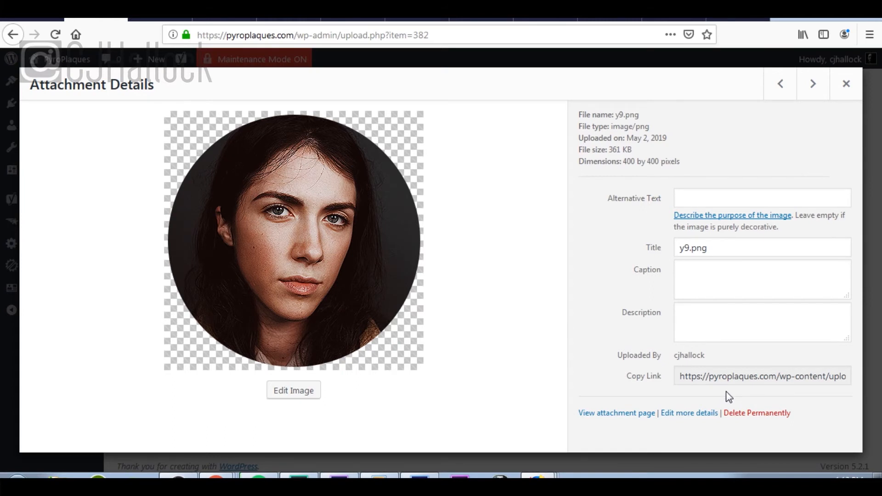
click(754, 416)
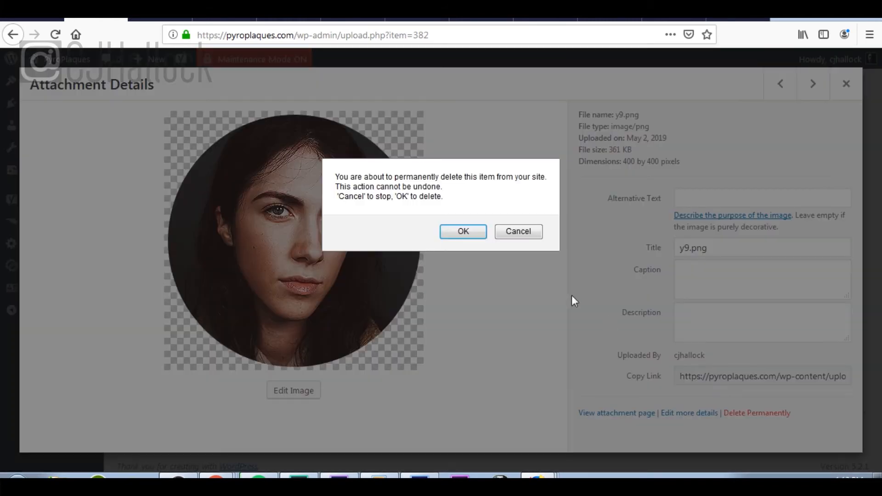
click(467, 232)
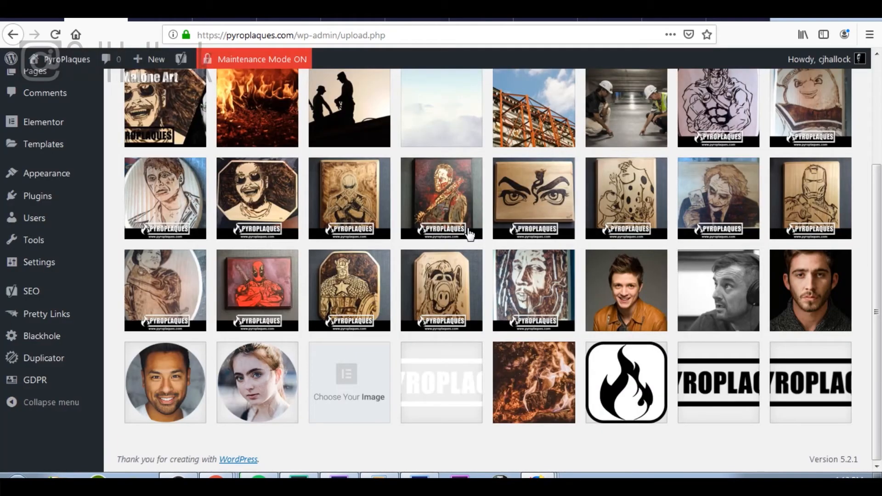
click(275, 358)
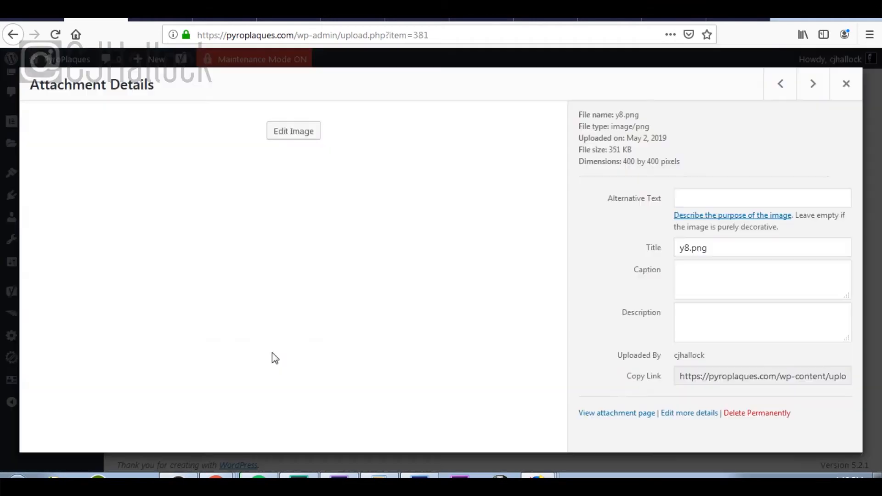
click(754, 414)
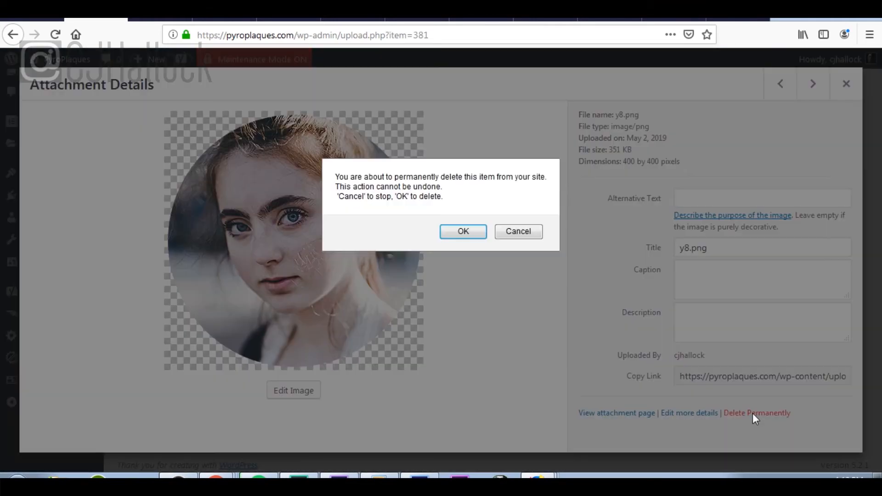
click(475, 239)
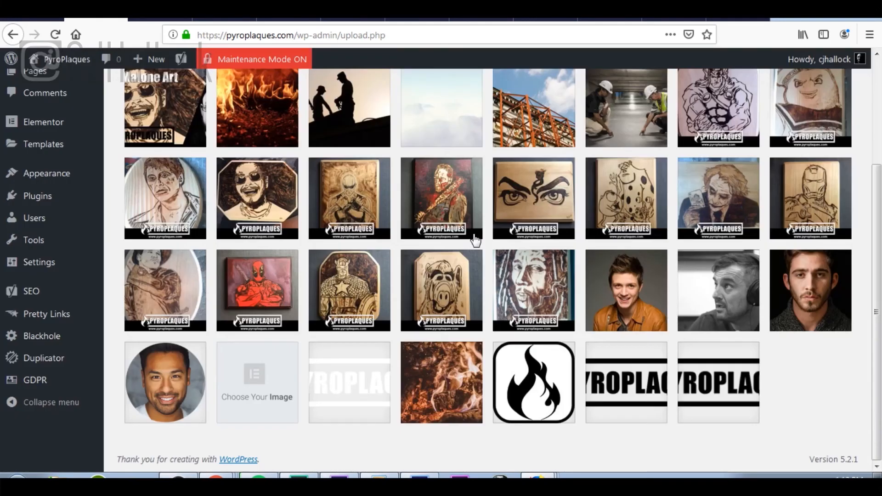
Step: Permanently delete placeholder.png, y11.png and ava-3.jpg
click(260, 400)
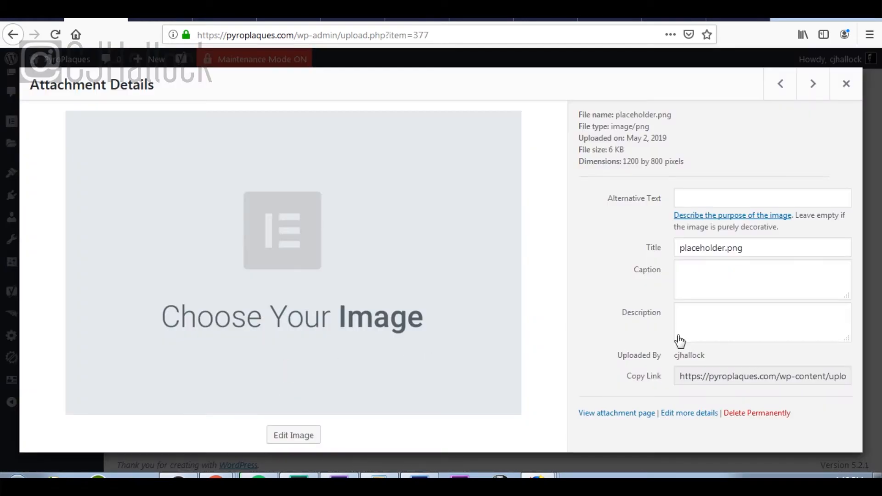
click(777, 416)
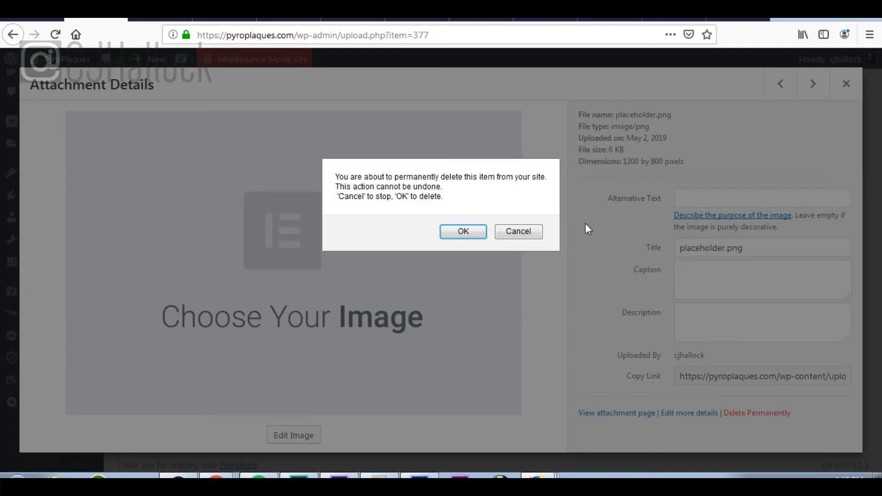
click(462, 232)
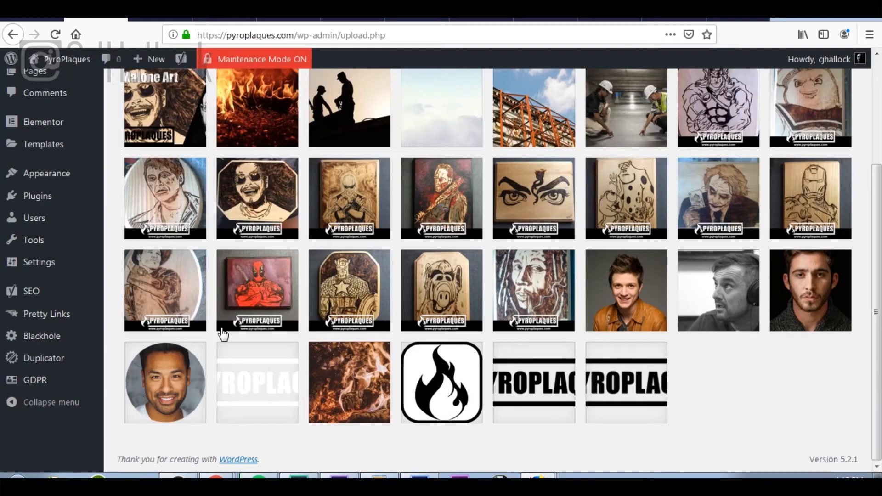
click(181, 375)
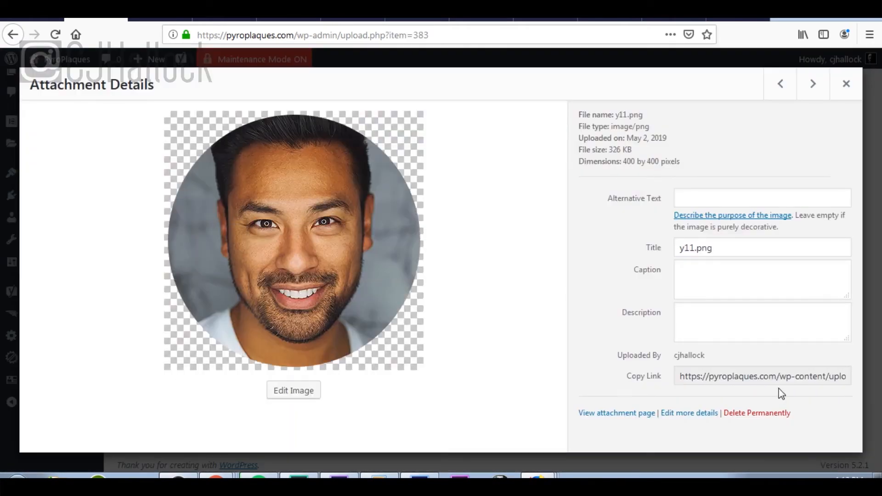
click(768, 415)
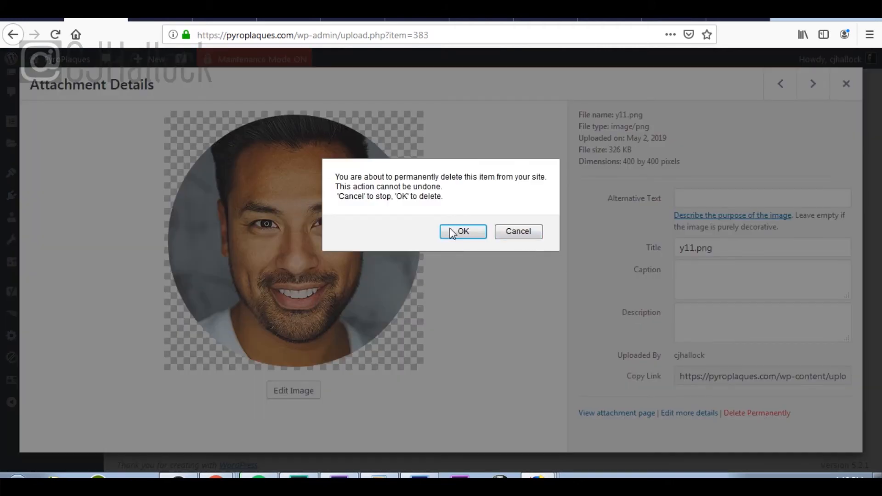
click(463, 231)
click(834, 294)
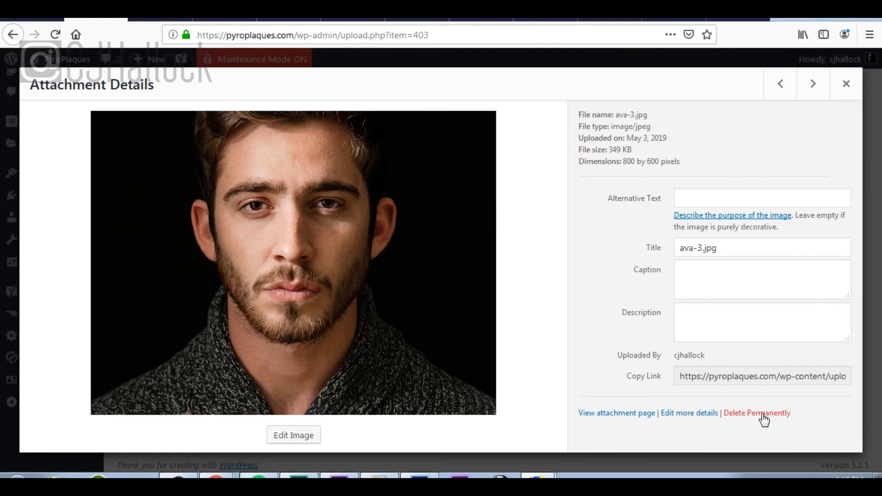
click(760, 413)
click(465, 231)
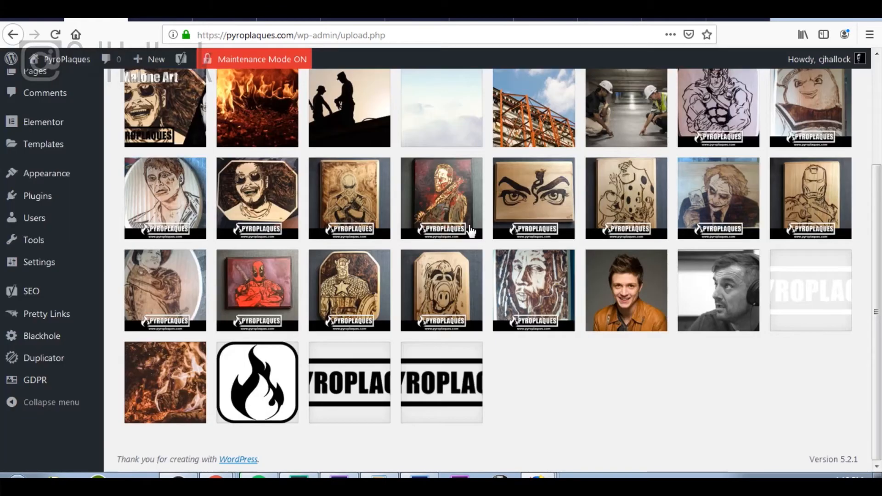
scroll(409, 234, up, 3)
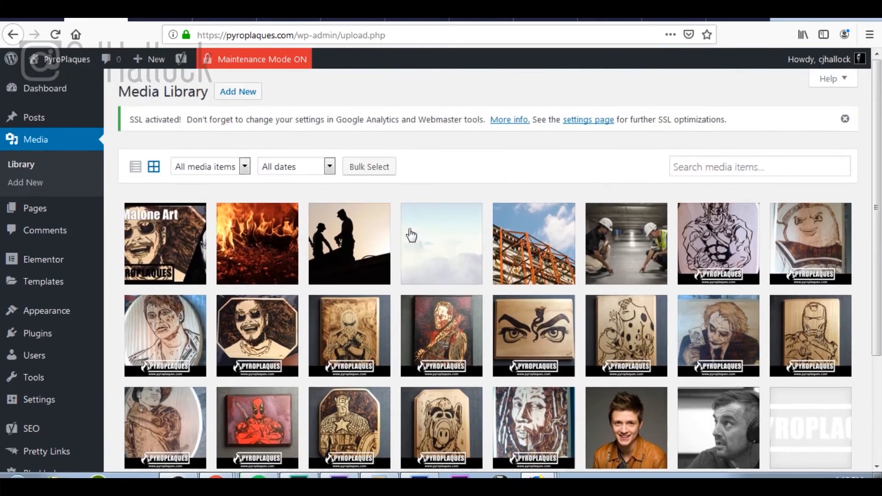
Step: Permanently delete the stock photos services3.jpg and services1.jpg
click(622, 252)
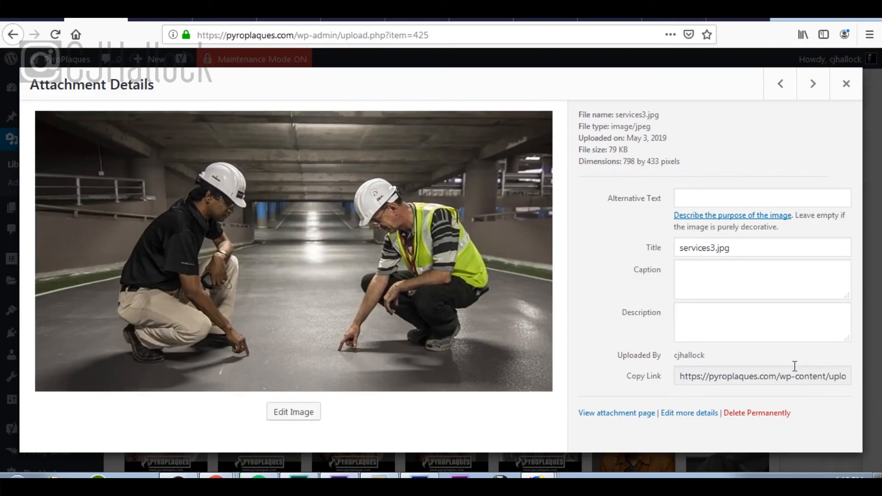
click(779, 414)
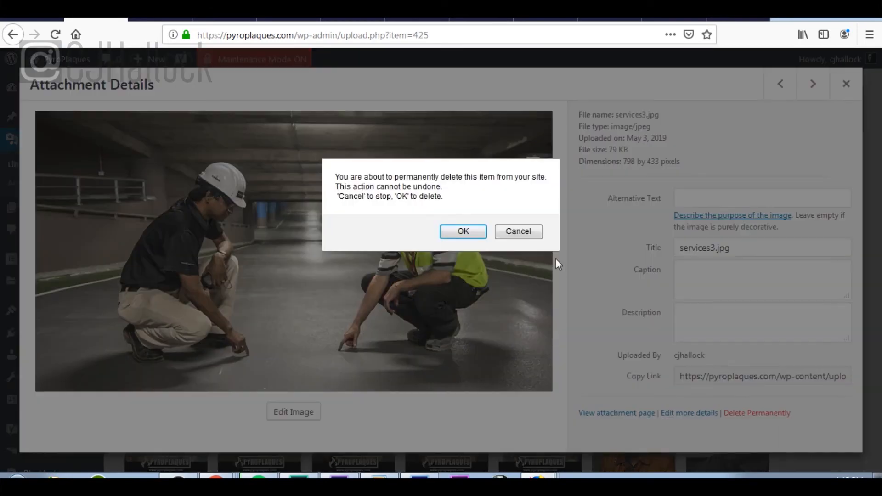
click(463, 232)
click(547, 246)
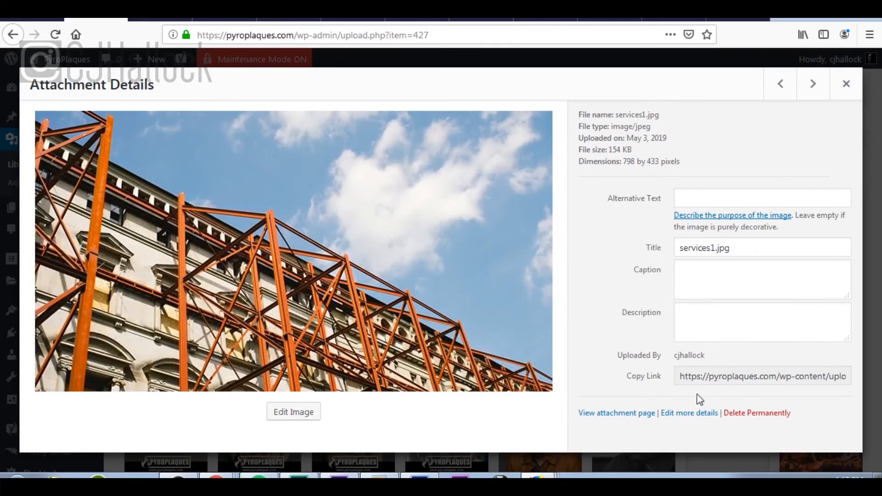
click(740, 413)
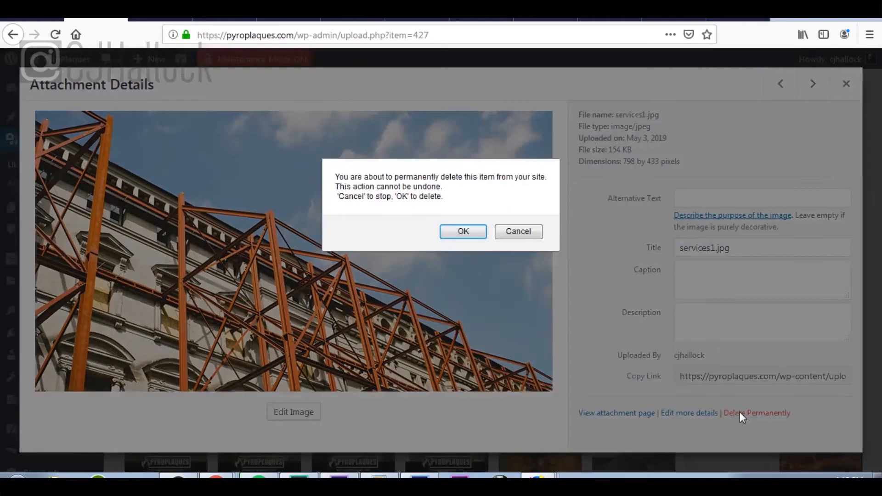
click(464, 232)
Step: Permanently delete home-page-1.jpg and services2.jpg
click(454, 222)
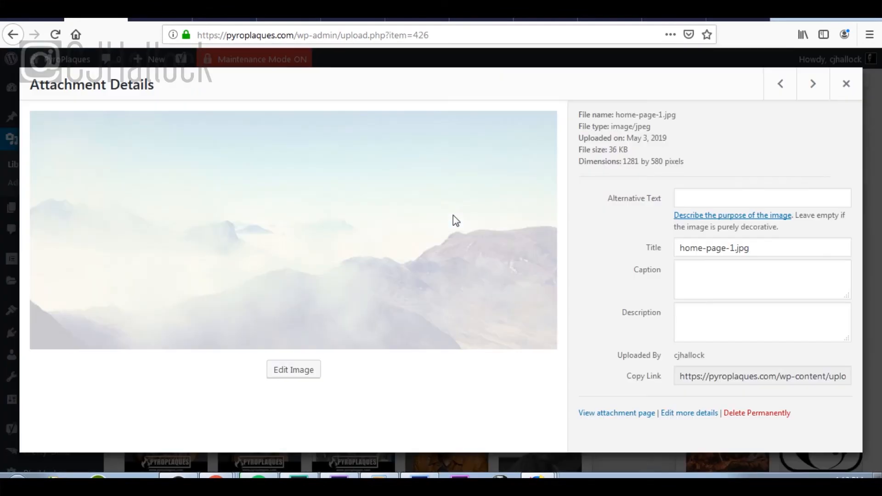
click(758, 413)
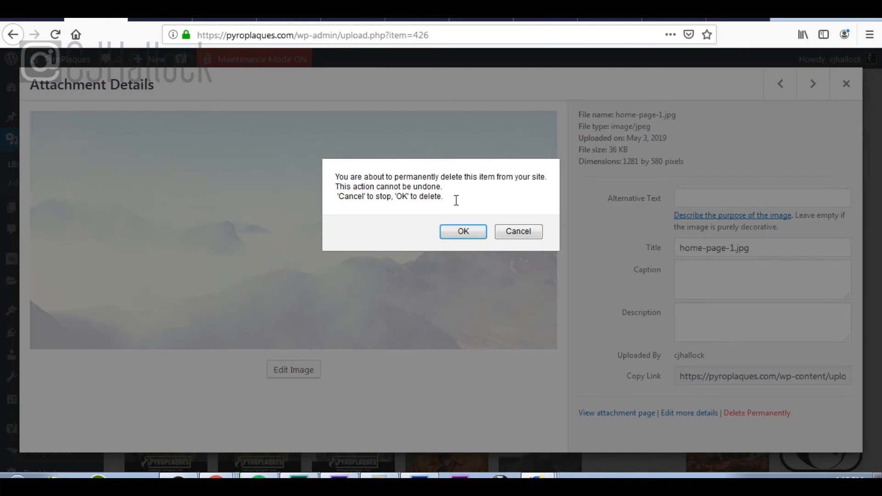
click(464, 230)
click(348, 216)
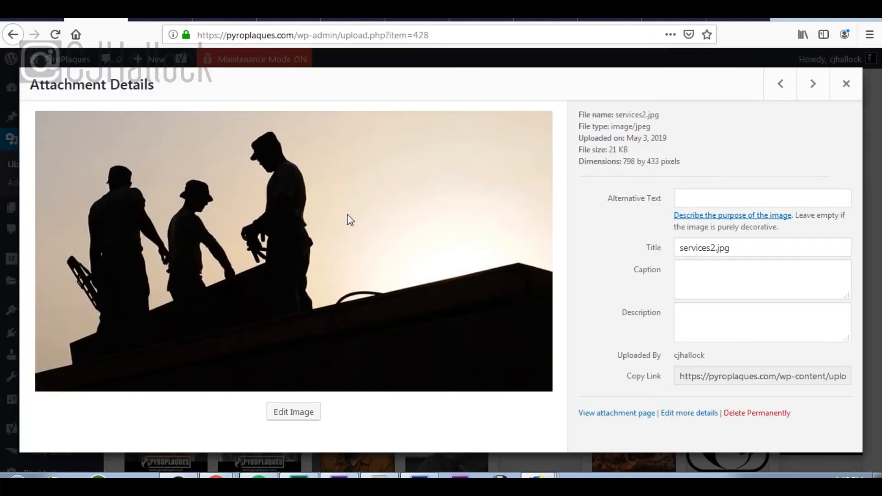
click(759, 414)
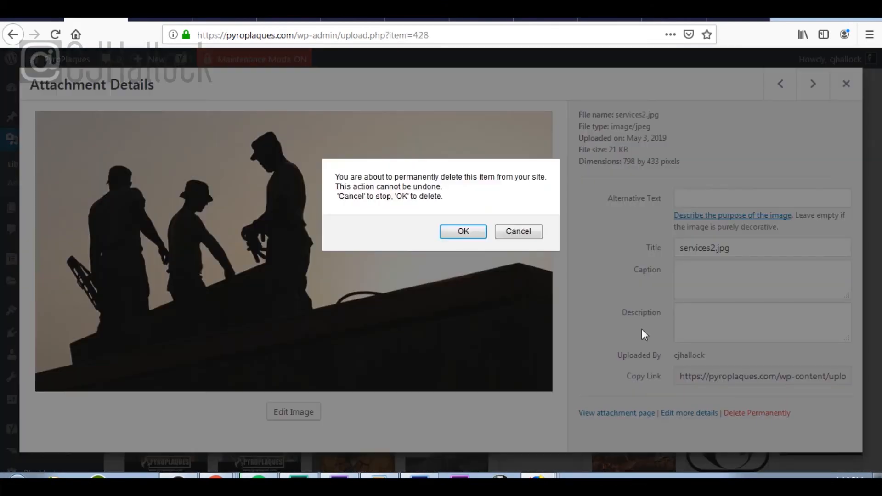
click(464, 233)
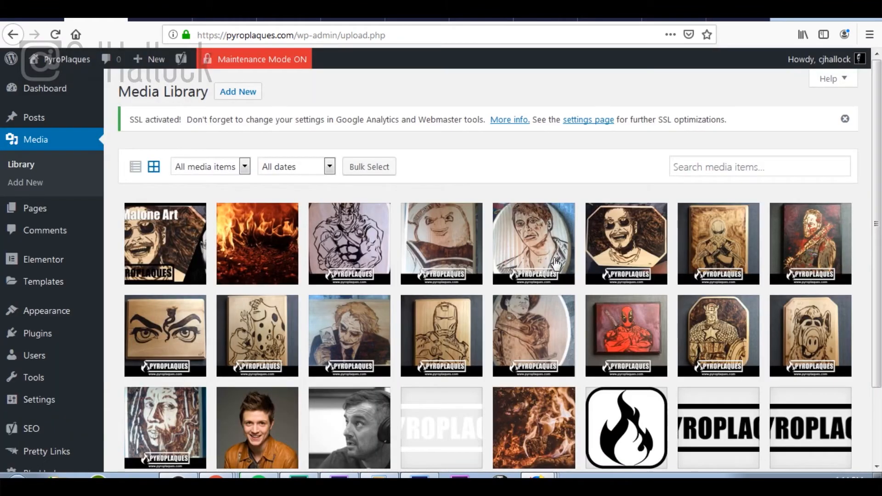
Step: Switch from the Media Library to the Comments list, which shows no comments
scroll(630, 277, down, 2)
scroll(630, 278, up, 2)
mouse_move(53, 216)
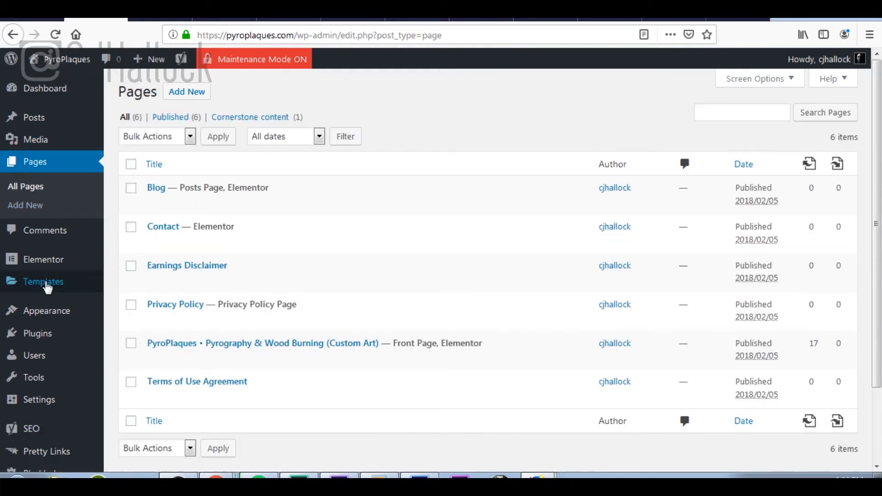
click(50, 237)
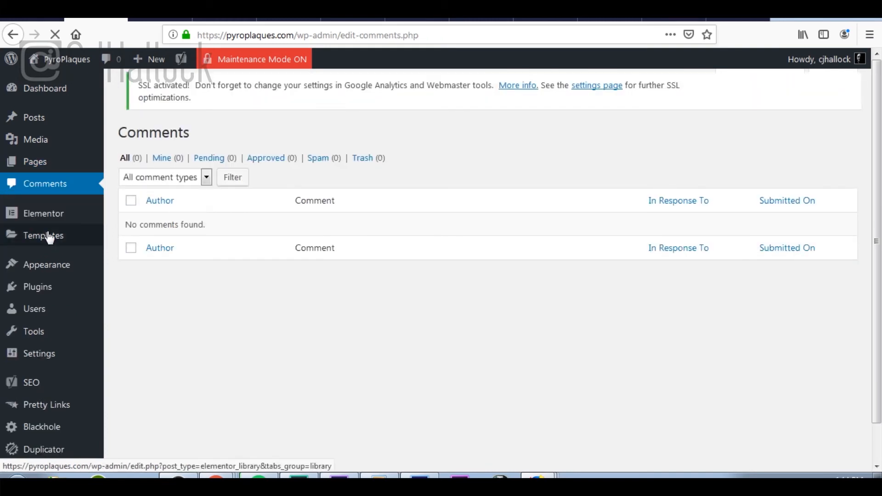
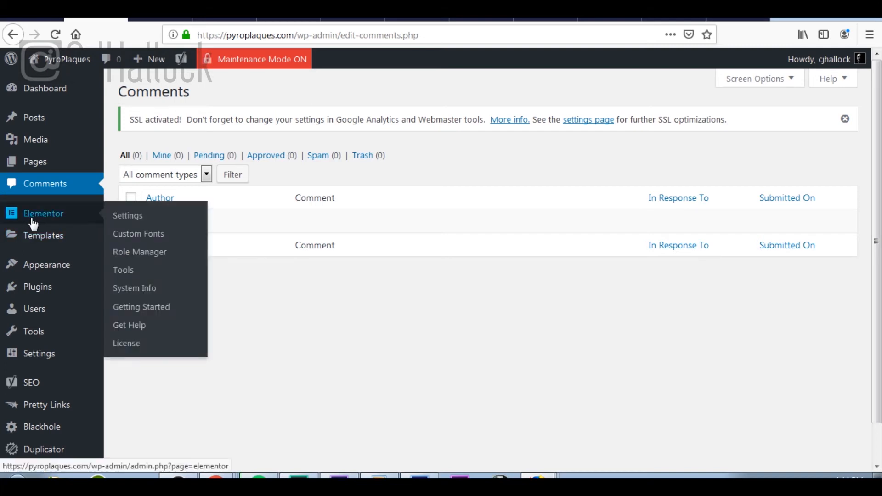
Step: Leave the empty Comments screen and head for Appearance > Themes in the sidebar
mouse_move(47, 240)
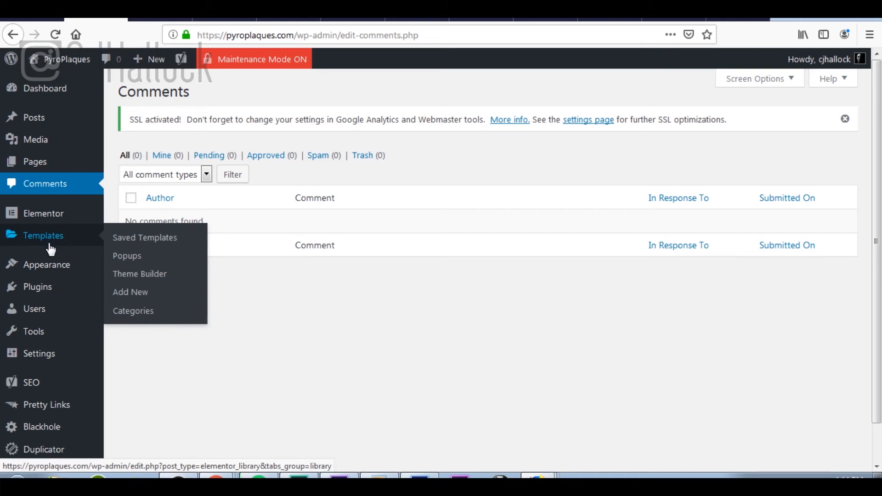
mouse_move(58, 272)
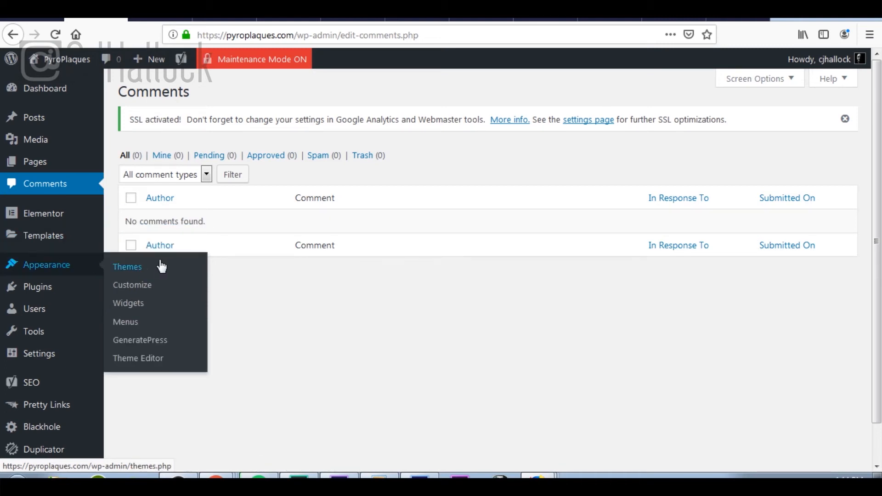
Step: Review the active GeneratePress theme details, then browse the 13 installed plugins
click(133, 270)
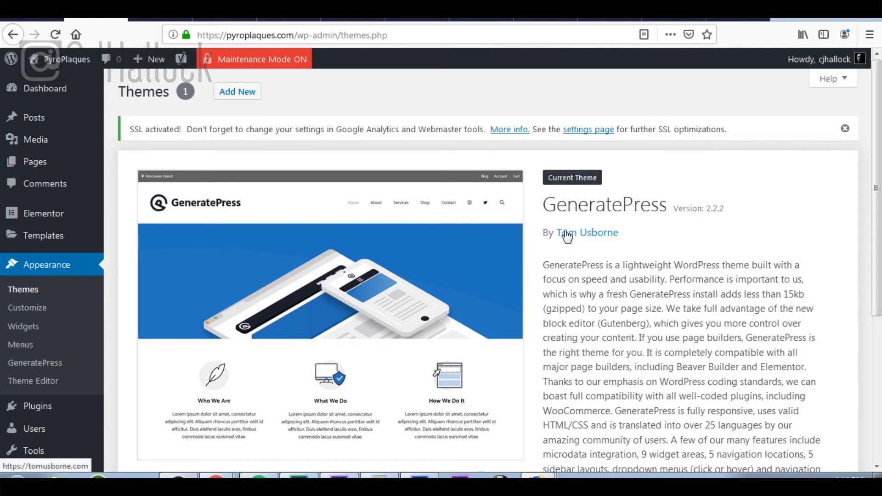
scroll(43, 338, down, 4)
click(53, 208)
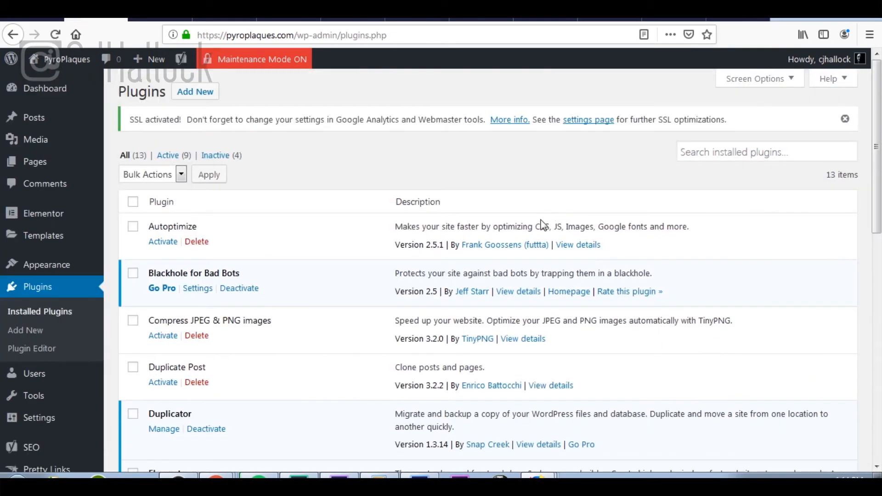
scroll(543, 226, down, 10)
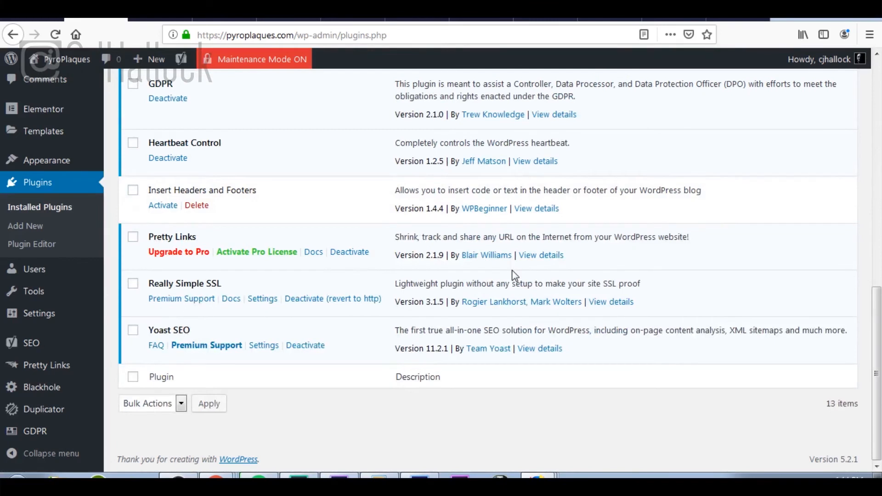
scroll(514, 276, up, 10)
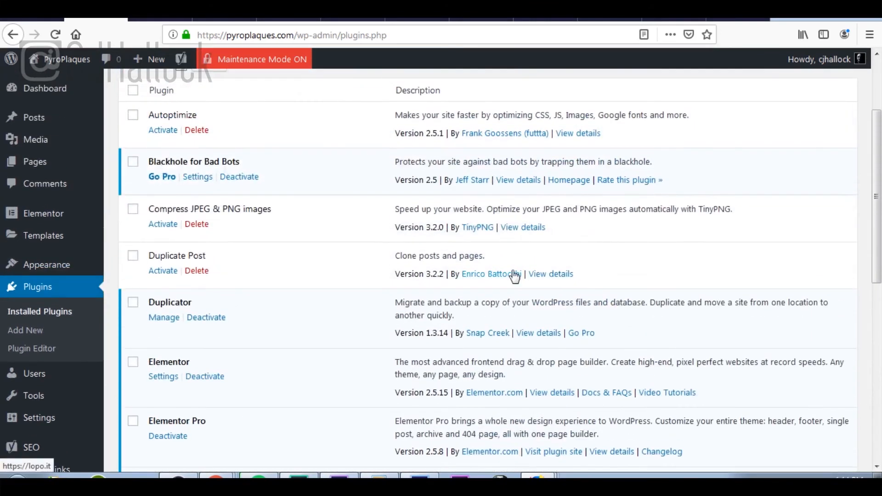
scroll(515, 275, up, 1)
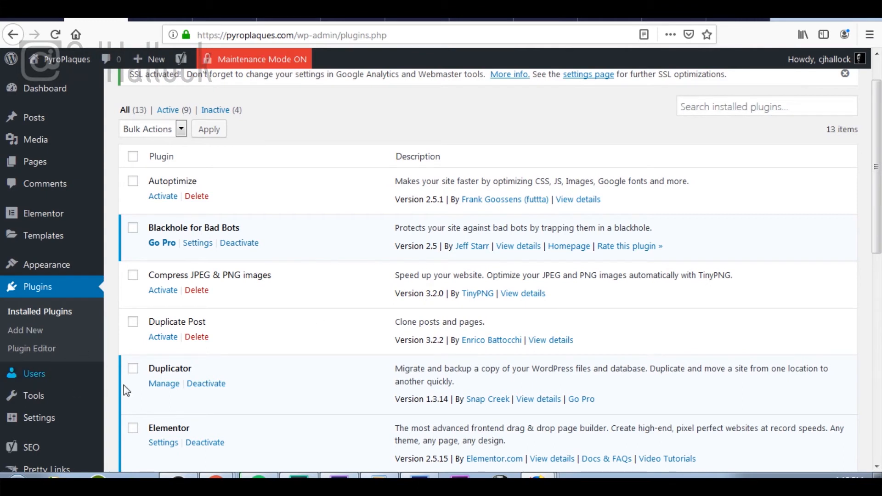
Step: Check the single administrator in All Users, then go to Settings > General
click(76, 379)
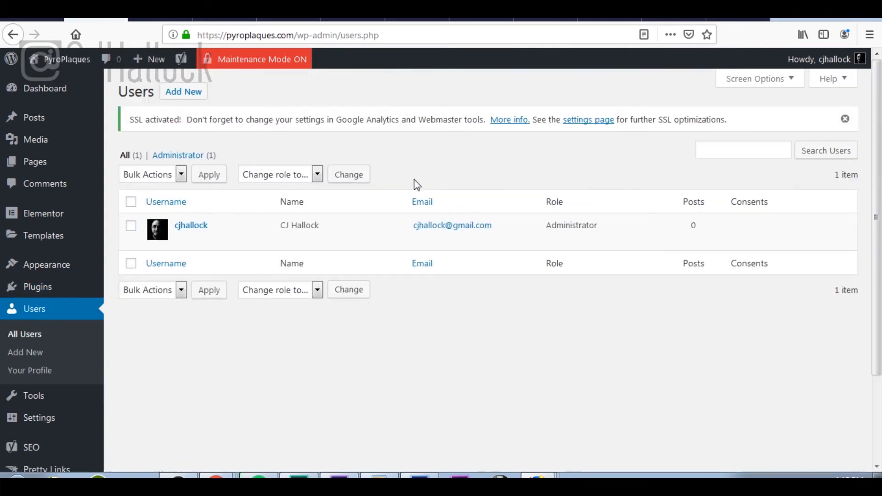
scroll(277, 198, down, 3)
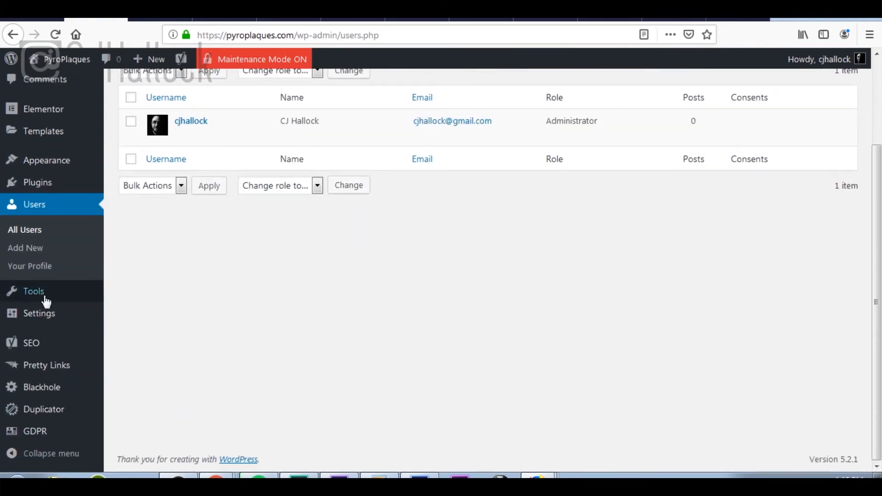
mouse_move(60, 322)
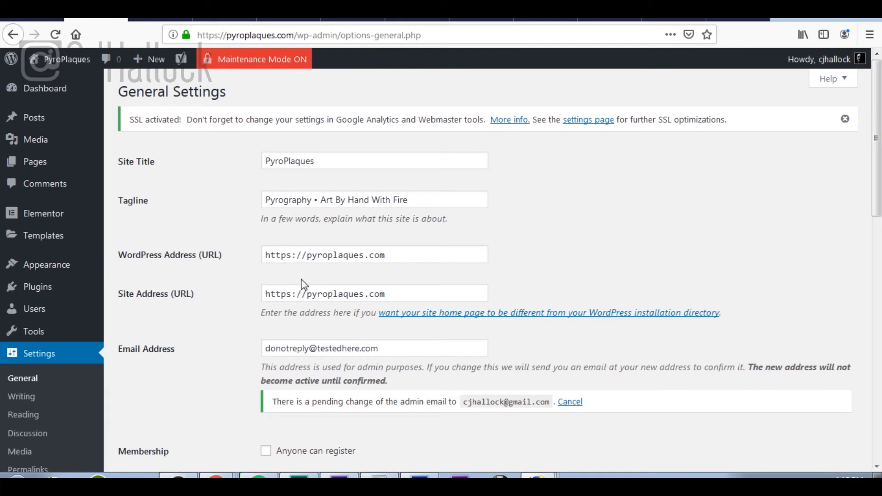
Step: Open the '[PyroPlaques] New Admin Email Address' message in Gmail
scroll(302, 286, down, 3)
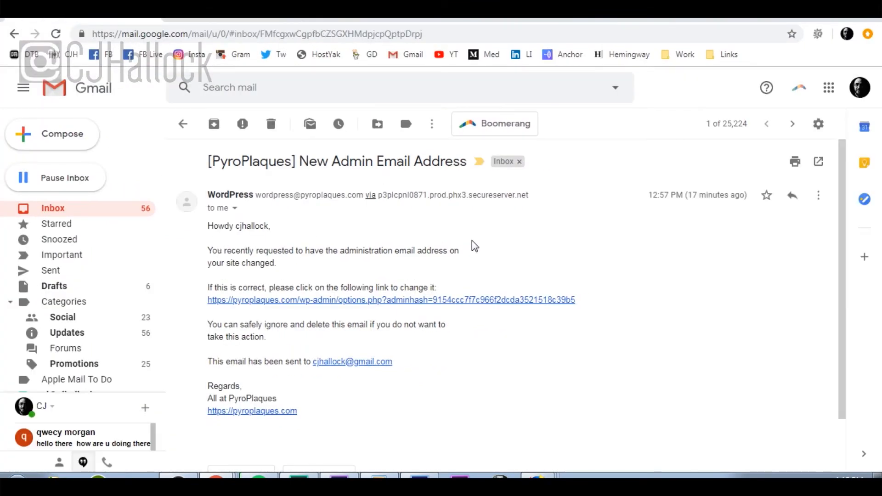
Step: Follow the email's adminhash link to confirm the new admin email address
click(448, 304)
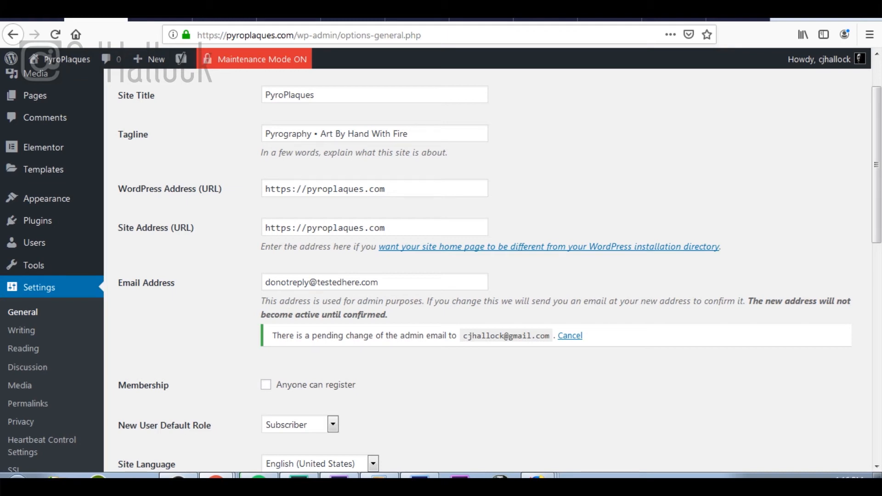
Step: Reload General Settings and verify the new Gmail admin email, with no pending-change notice
click(57, 34)
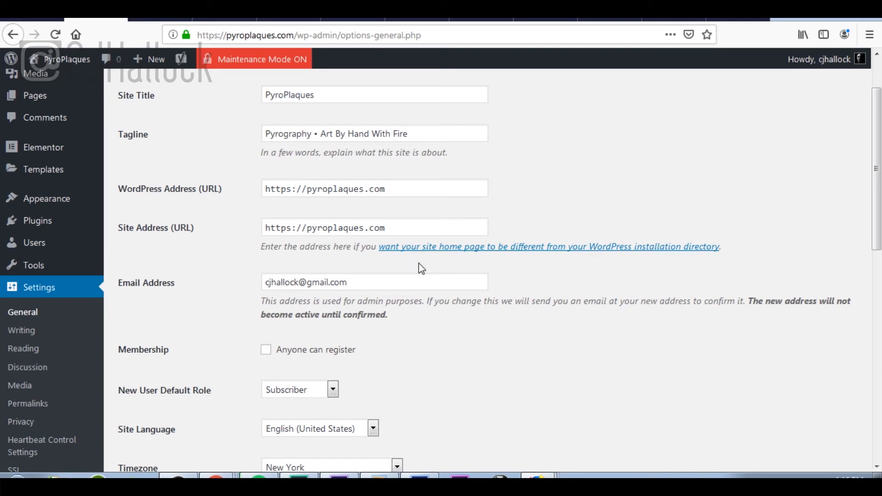
scroll(400, 292, down, 5)
scroll(399, 290, down, 7)
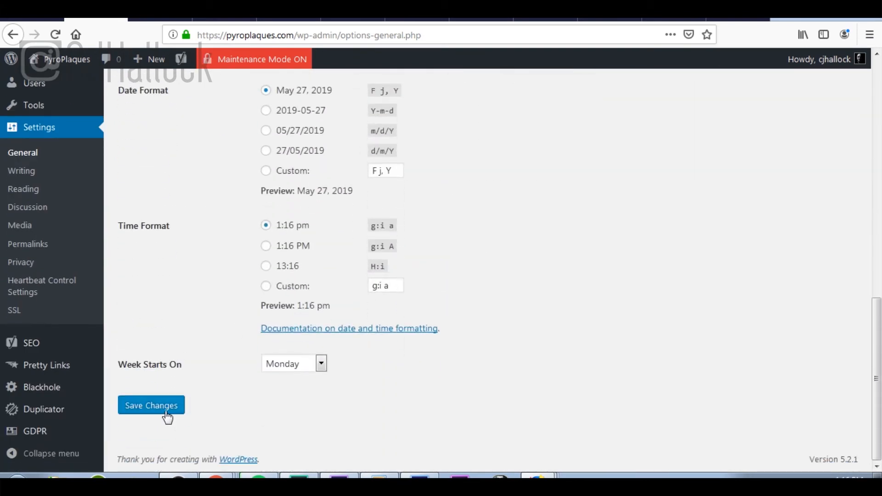
scroll(166, 414, up, 11)
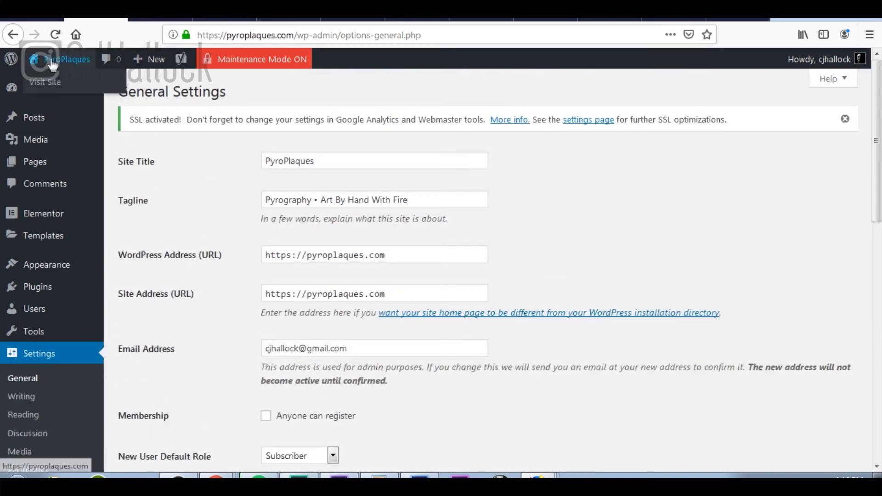
scroll(60, 290, down, 3)
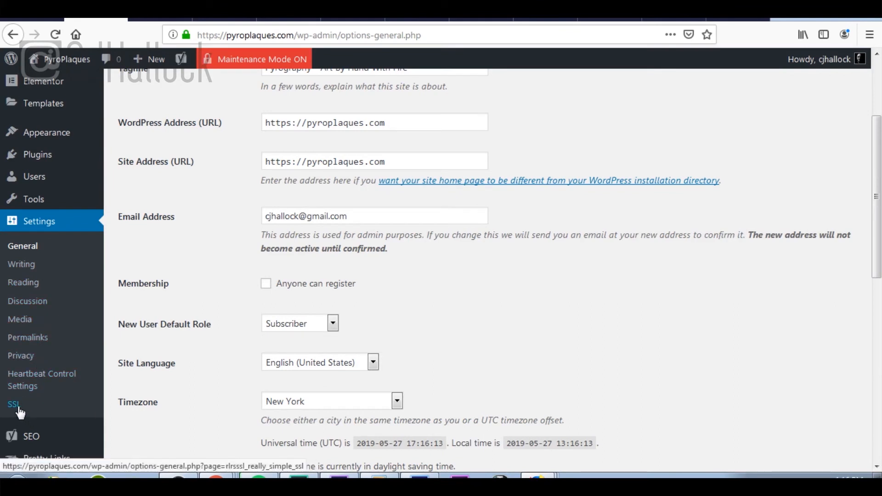
scroll(23, 405, down, 4)
mouse_move(48, 352)
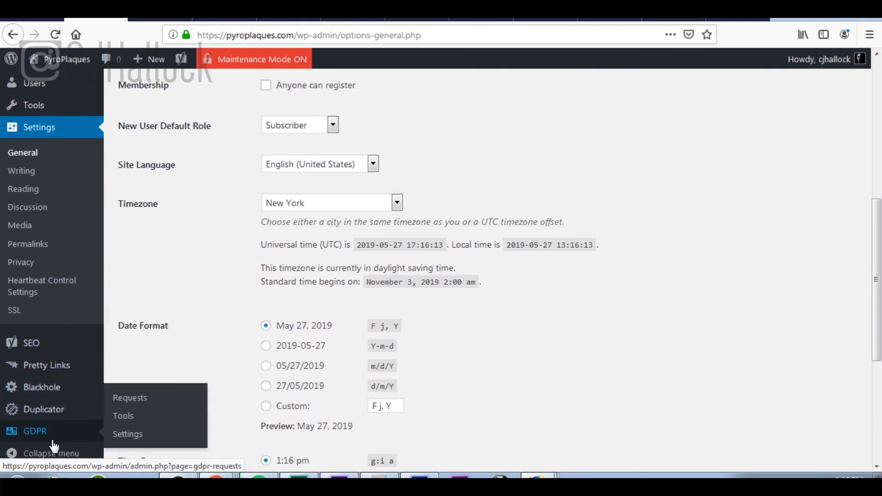
mouse_move(59, 416)
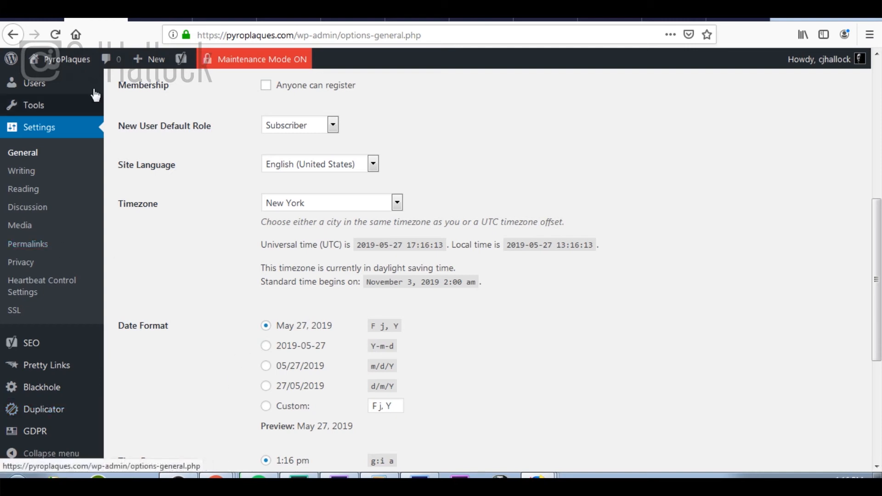
Step: Scroll through the digitoolbag.com launch checklist, then return to the PyroPlaques site
click(36, 21)
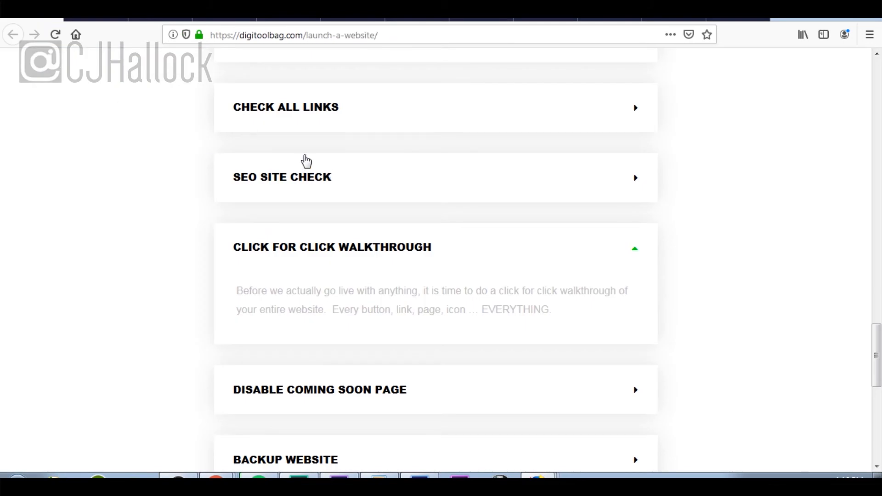
scroll(479, 197, down, 4)
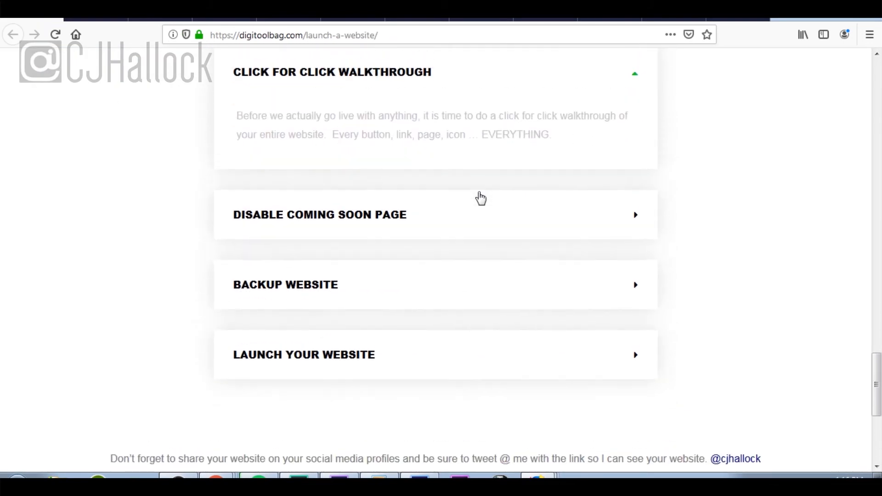
scroll(481, 197, up, 1)
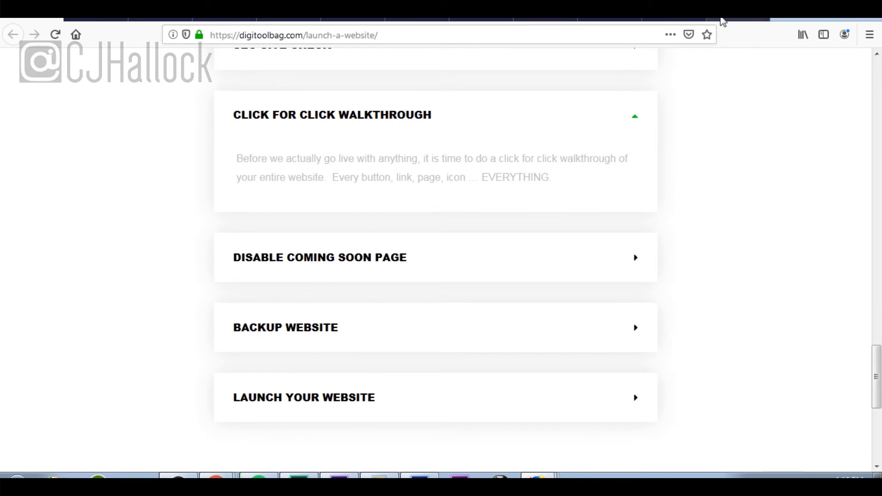
click(156, 20)
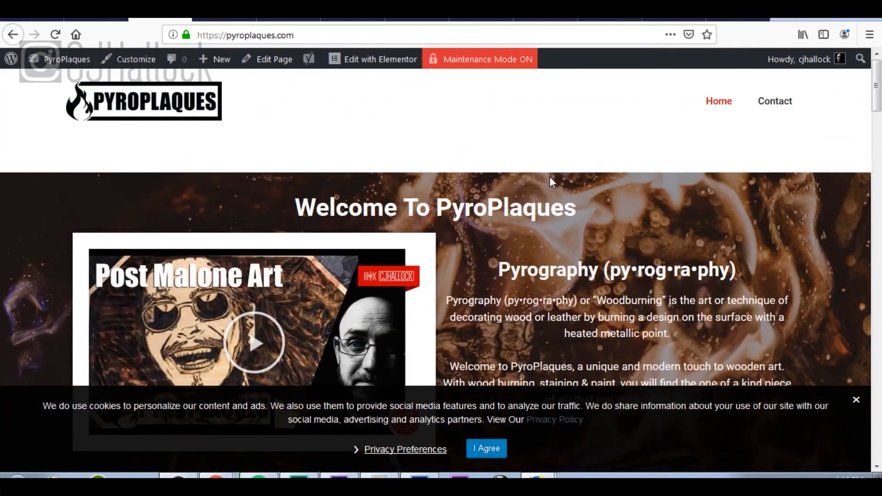
Step: Reload and review the live home page, which still shows maintenance mode
scroll(550, 179, down, 15)
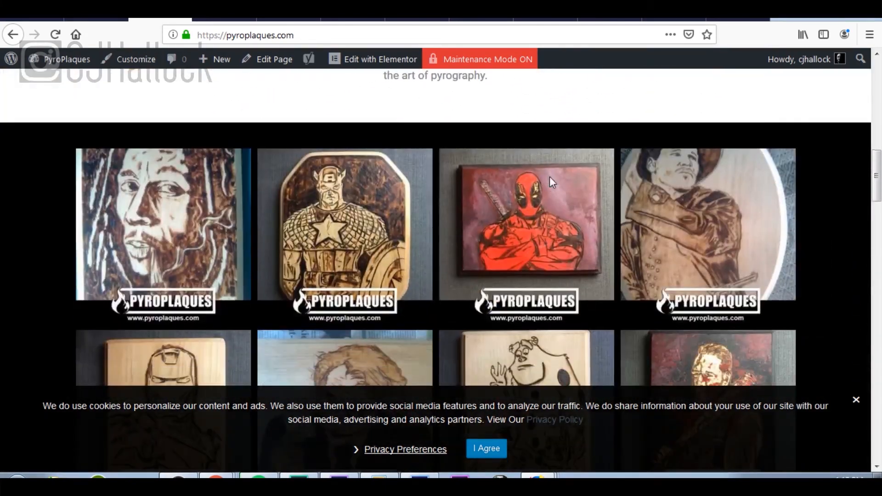
scroll(550, 178, down, 15)
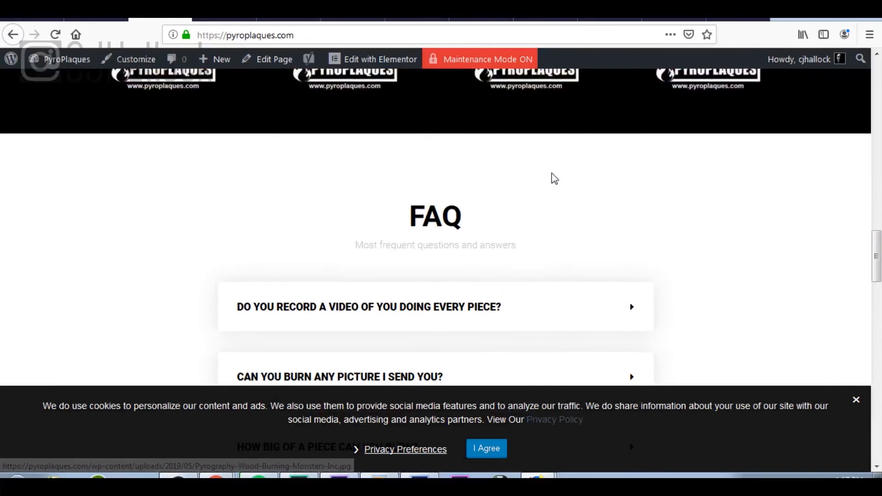
scroll(554, 178, down, 15)
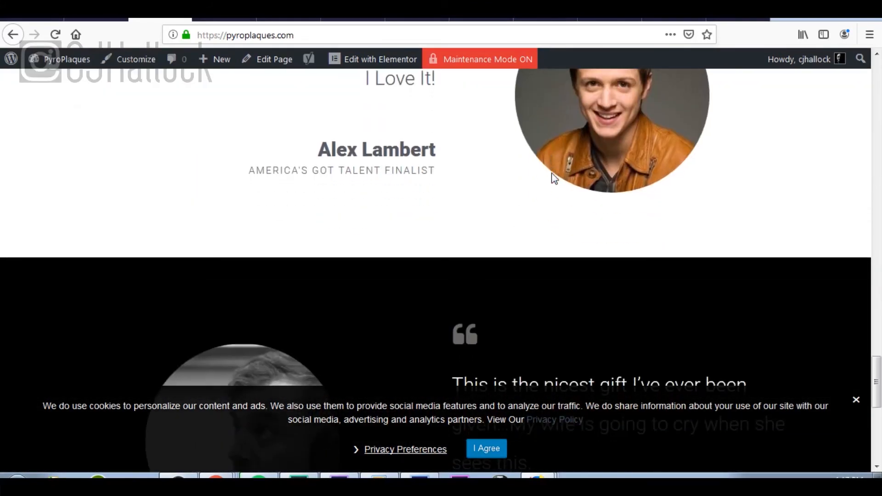
scroll(554, 178, down, 6)
scroll(553, 179, up, 12)
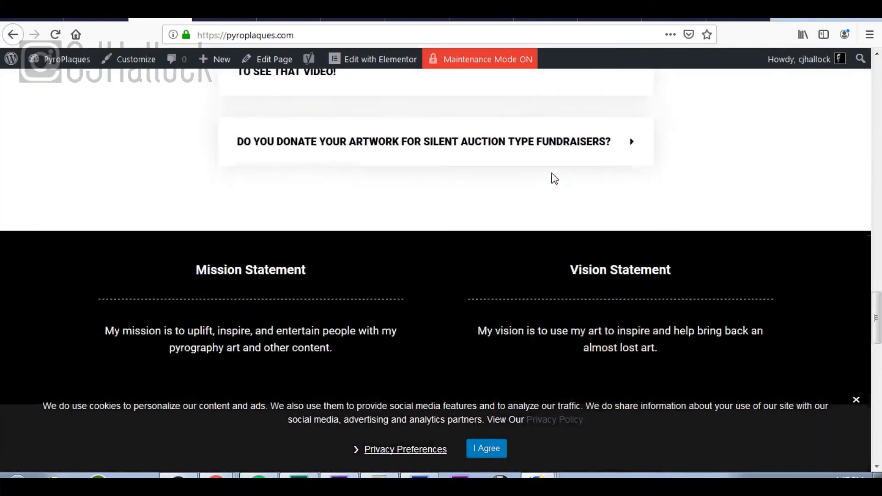
scroll(553, 178, up, 20)
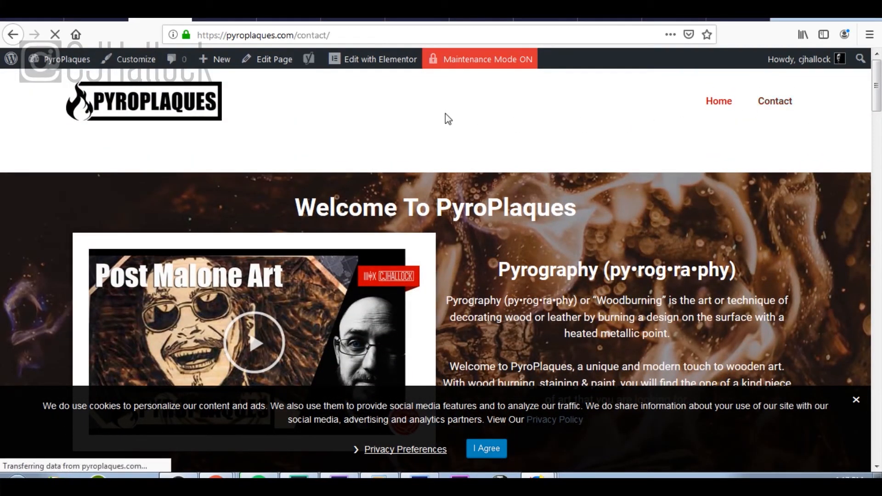
scroll(445, 114, down, 10)
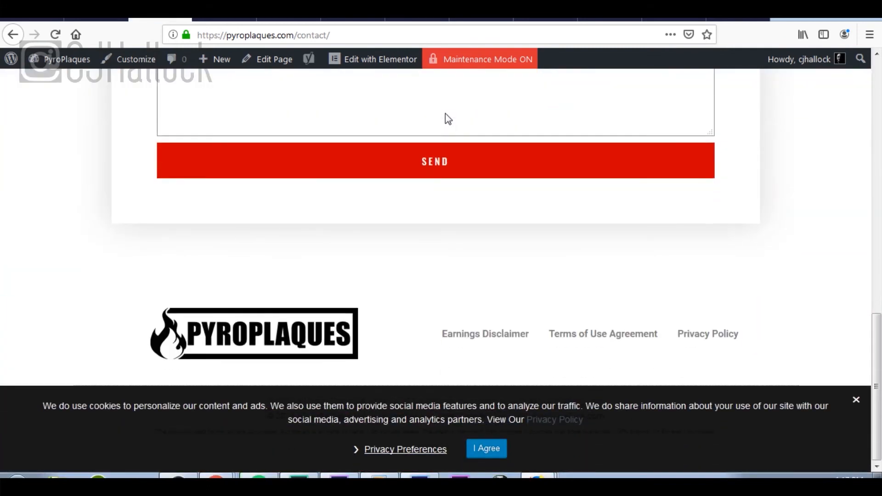
scroll(445, 115, up, 10)
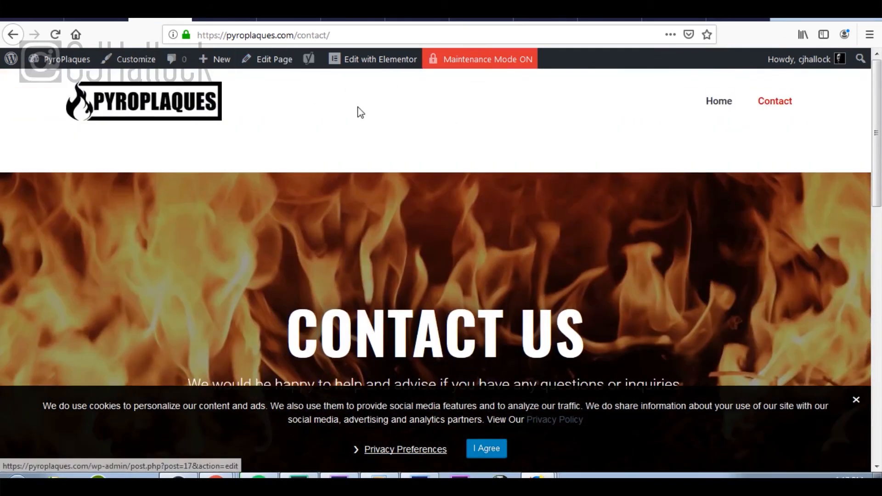
click(489, 450)
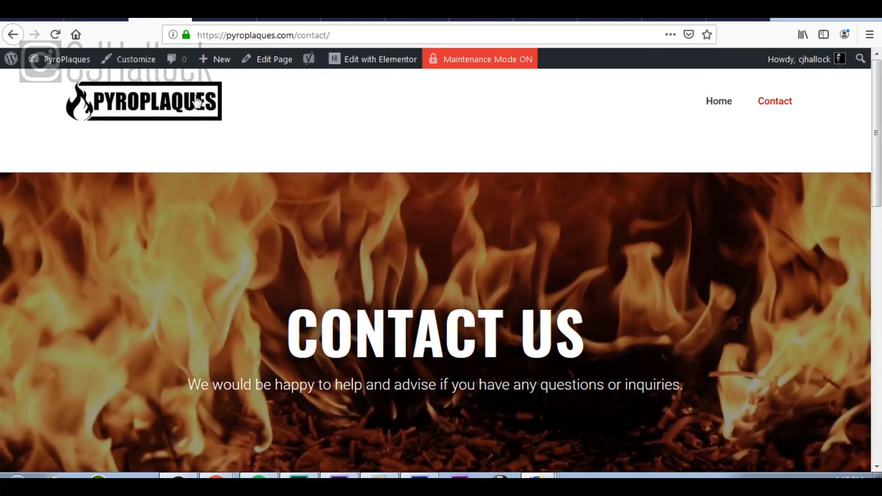
click(200, 102)
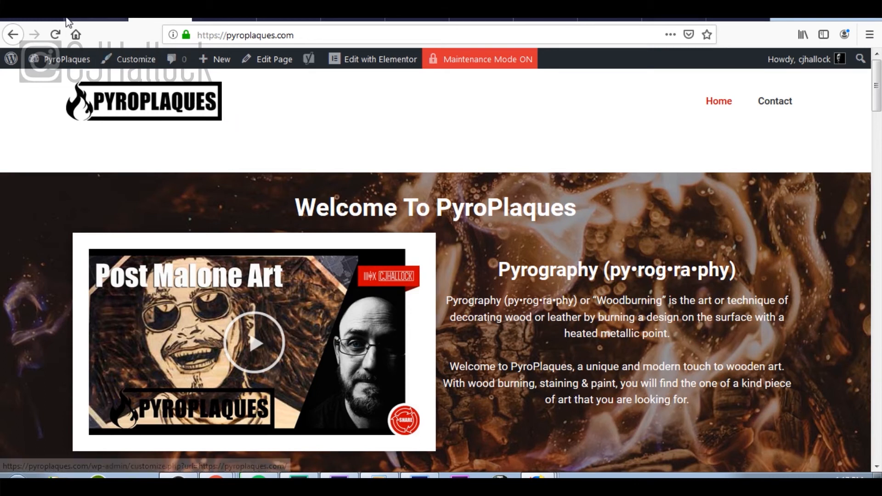
Step: Open the checklist's Disable Coming Soon Page step, then return to General Settings
click(35, 19)
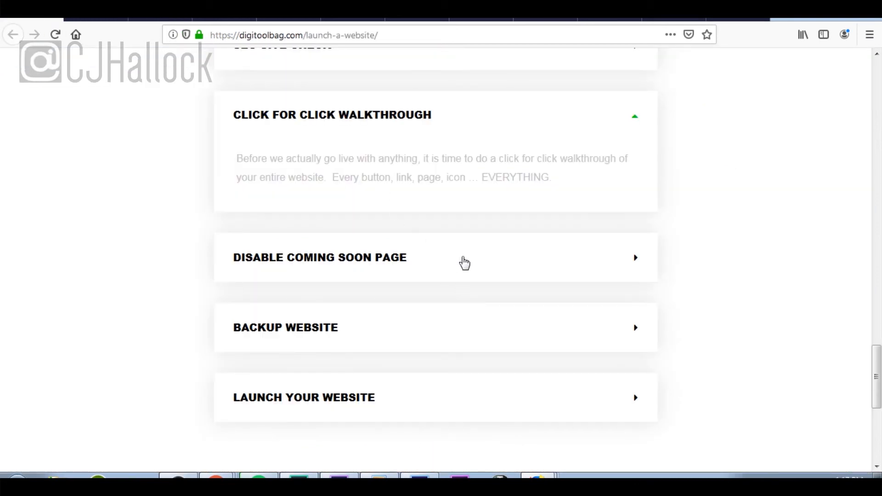
click(581, 117)
click(558, 197)
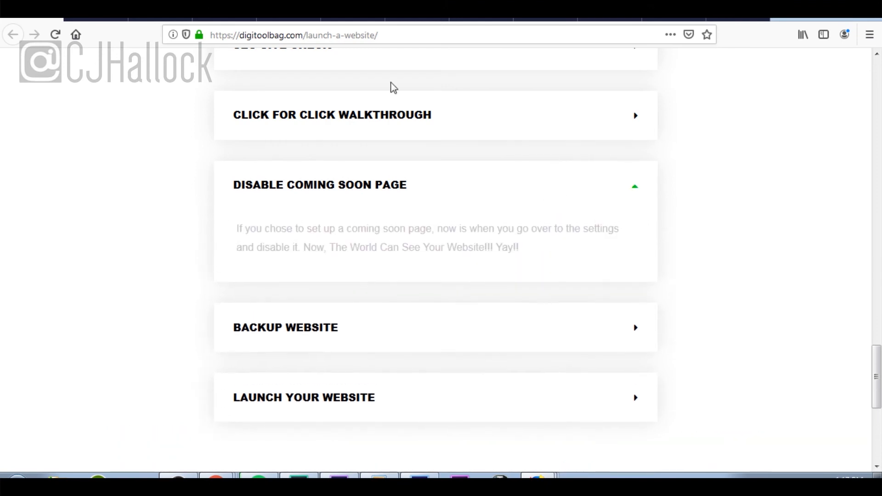
click(96, 20)
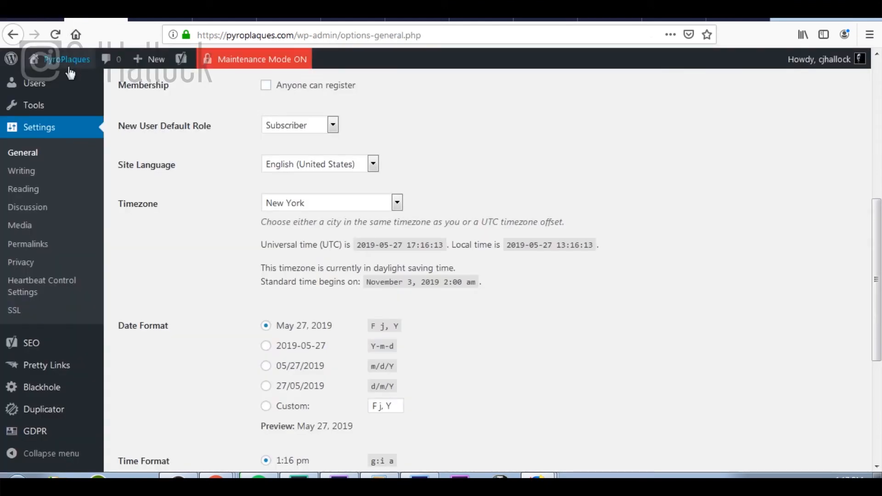
Step: Set Elementor's Maintenance Mode to Disabled under Elementor > Tools and save
mouse_move(59, 65)
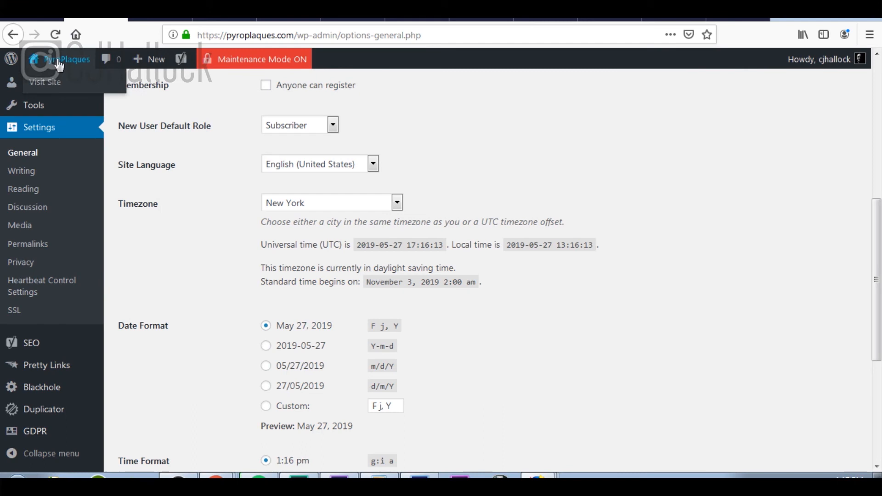
scroll(131, 149, up, 7)
click(44, 89)
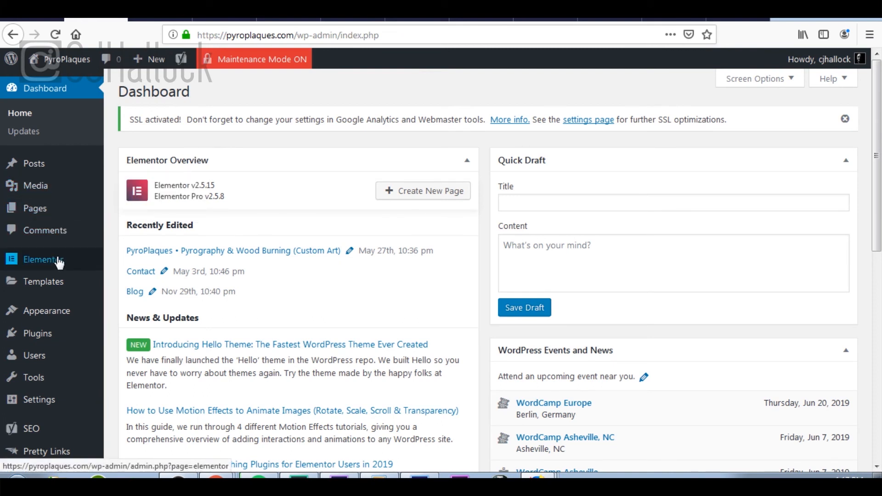
mouse_move(60, 257)
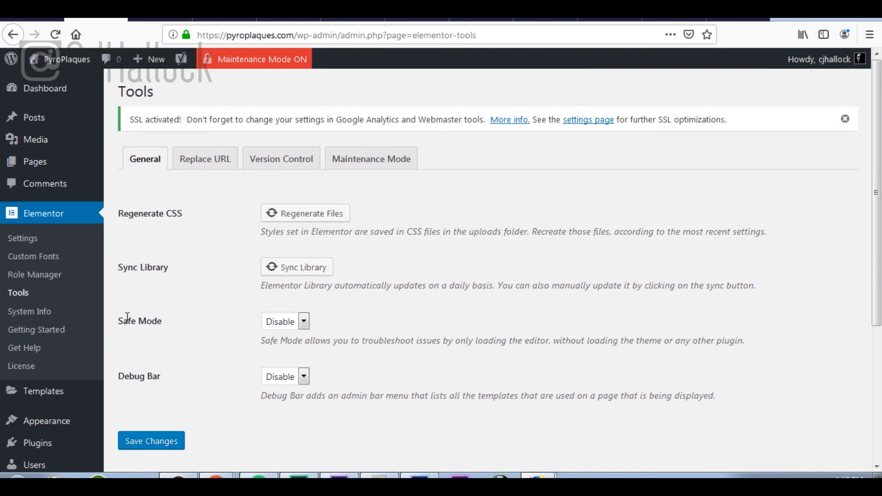
click(394, 159)
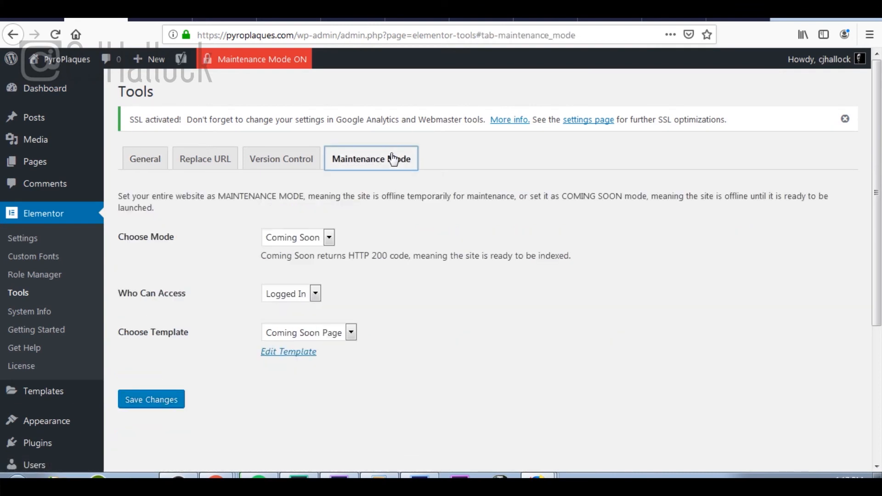
click(330, 238)
click(291, 255)
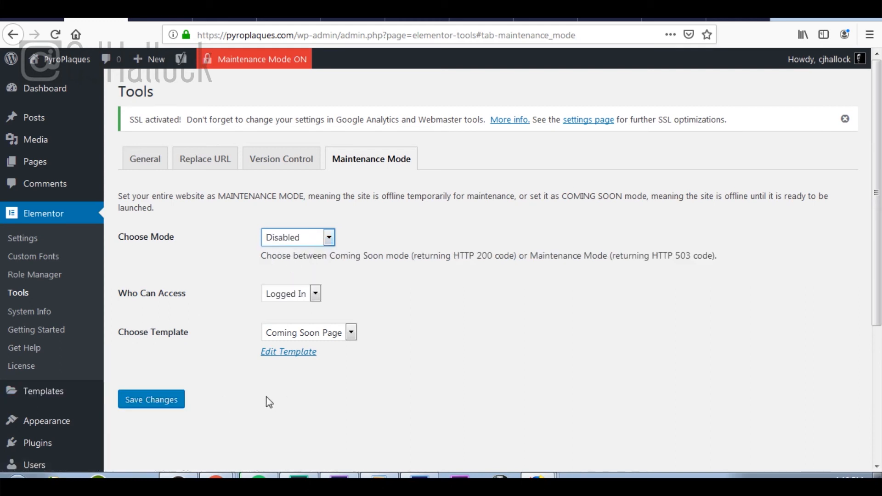
click(169, 401)
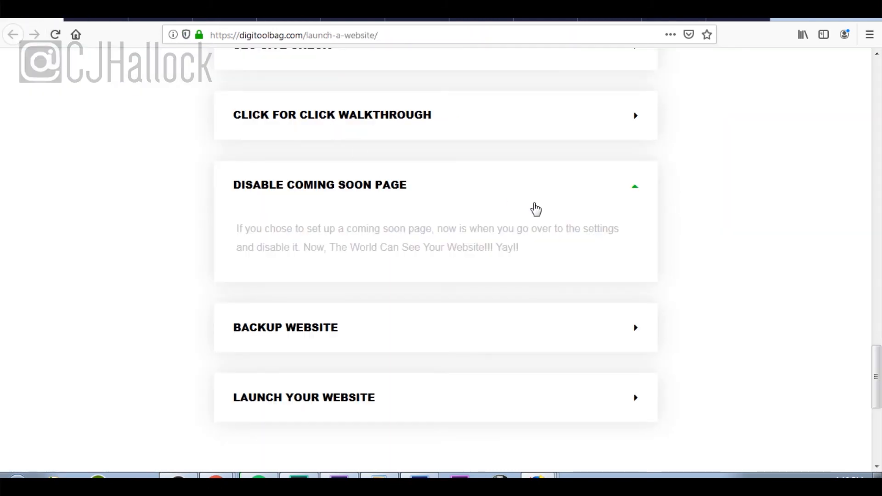
Step: Expand the checklist's Backup Website step recommending Duplicator, then return to WordPress
scroll(536, 209, down, 3)
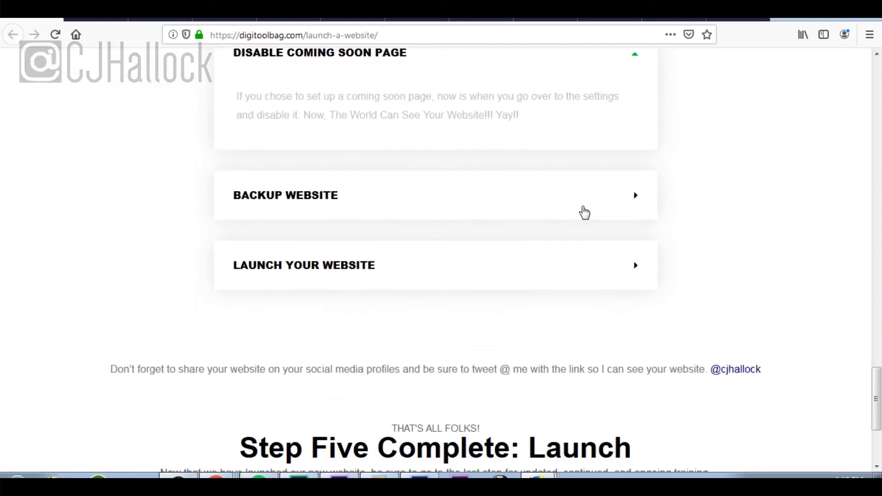
click(584, 212)
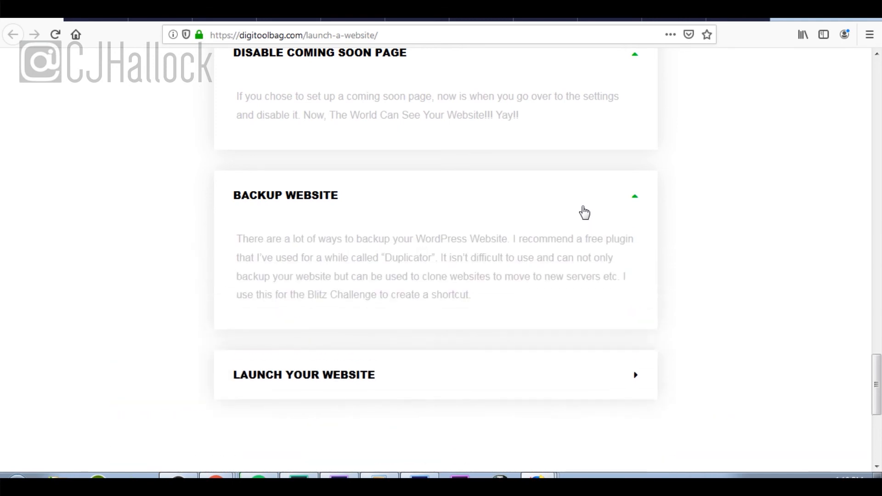
click(96, 20)
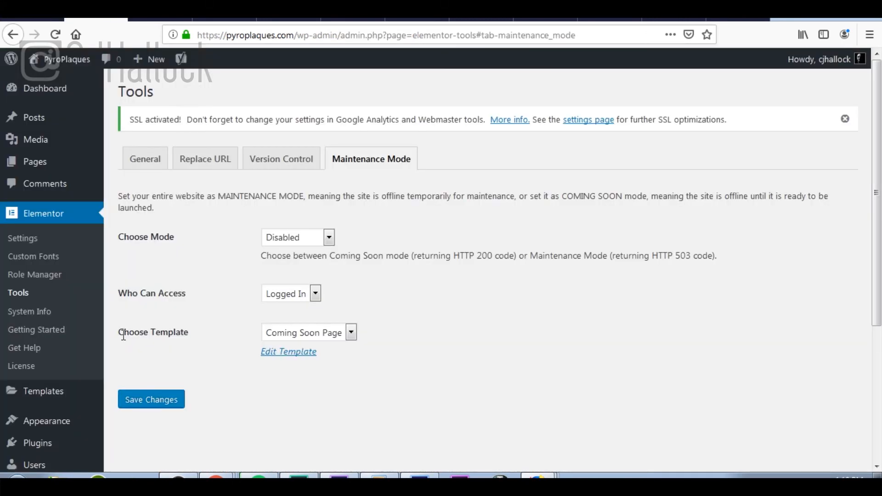
Step: Keep the default package name 20190527_pyroplaques and storage, then run the system scan
scroll(92, 359, down, 4)
mouse_move(60, 415)
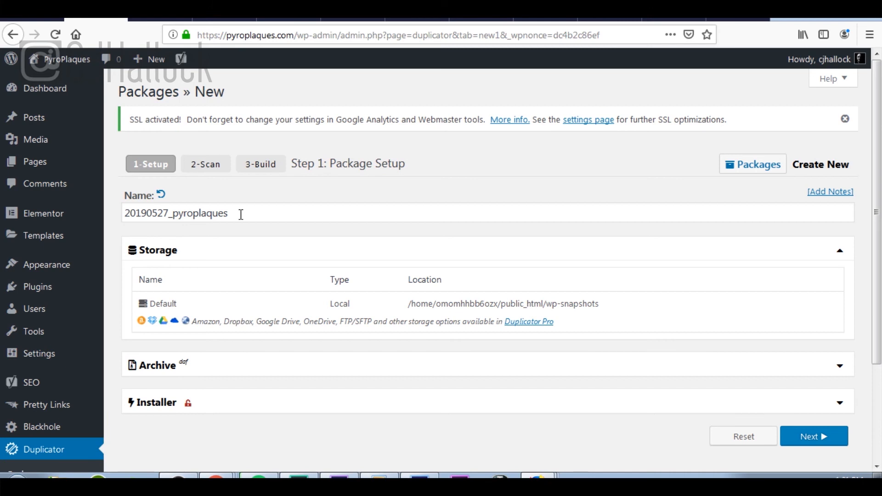
scroll(475, 232, down, 3)
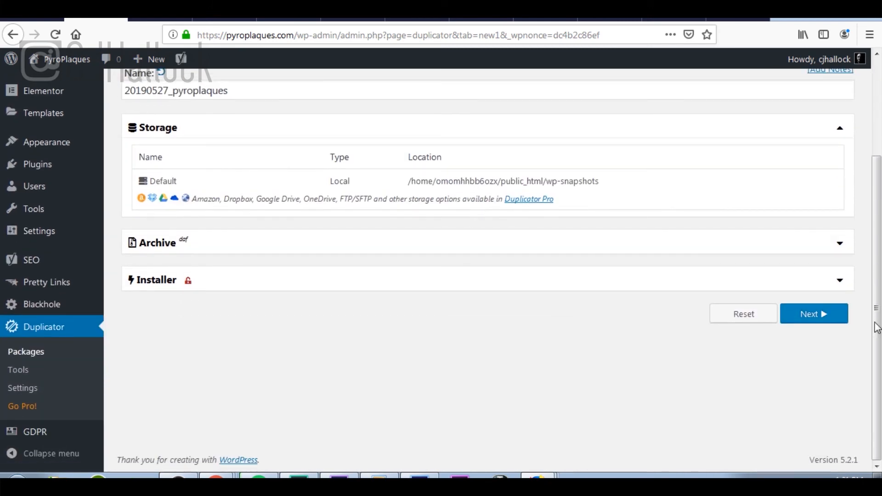
click(820, 319)
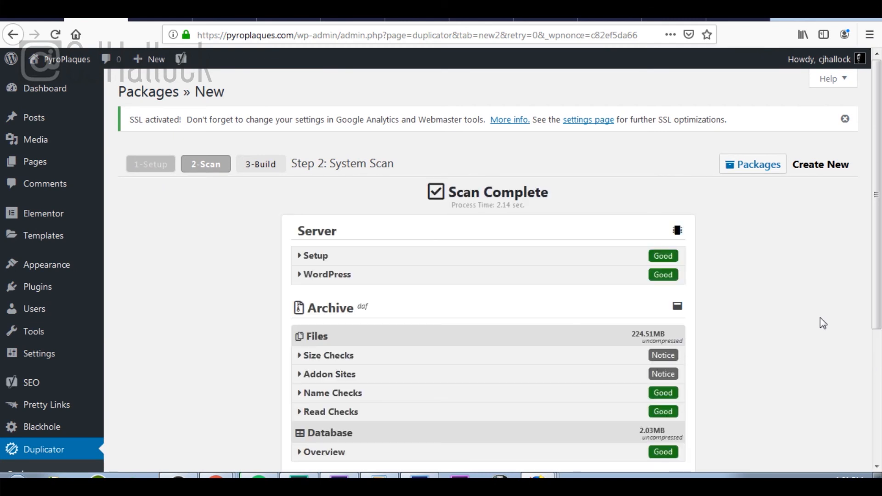
Step: Acknowledge the scan notices and build the package into an installer and a 93.49MB archive
scroll(820, 318, down, 4)
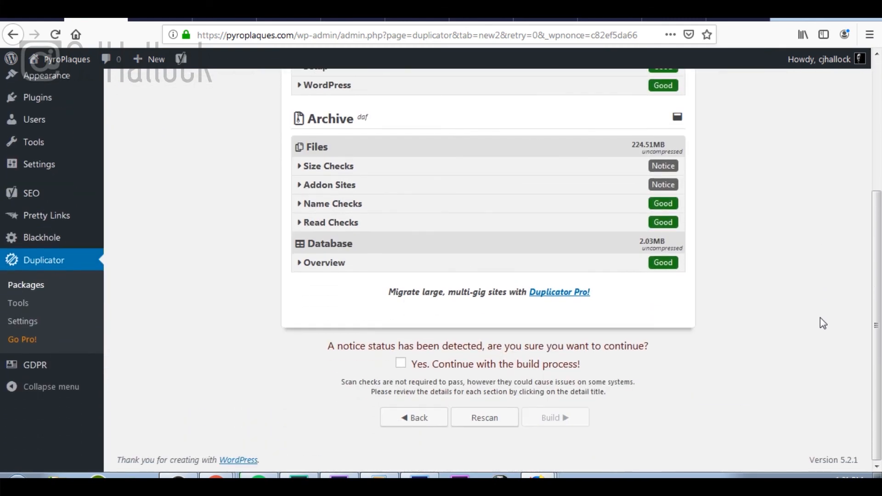
click(401, 365)
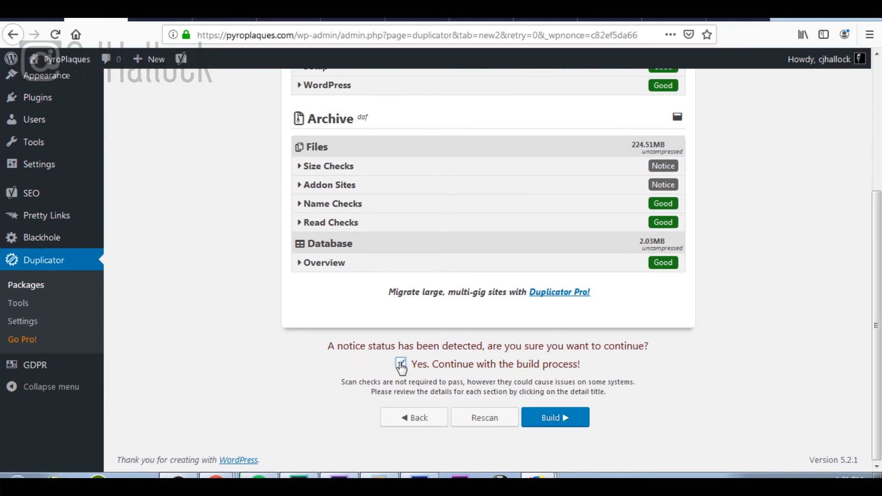
click(562, 426)
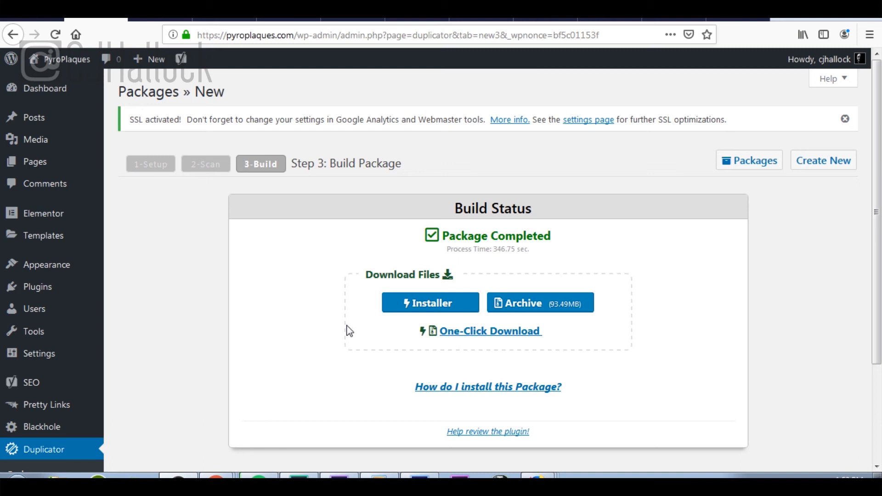
Step: Save the 15.7 KB installer.php and the package archive to the computer
click(424, 304)
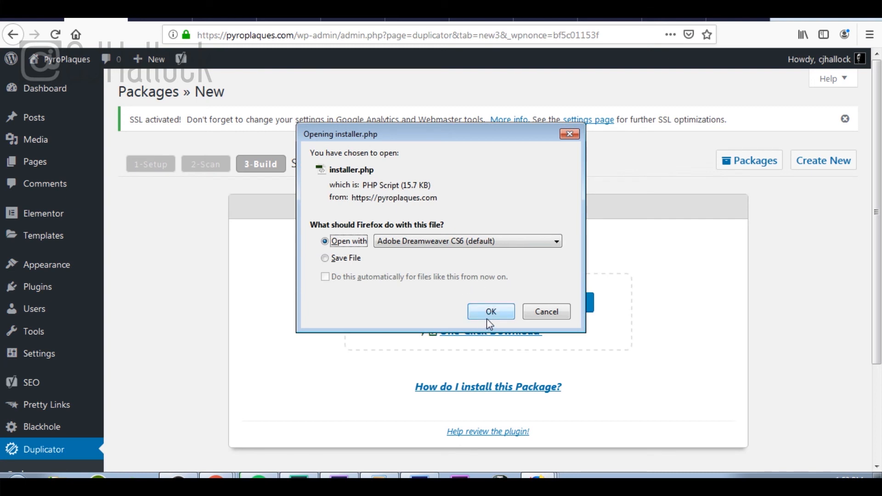
click(326, 259)
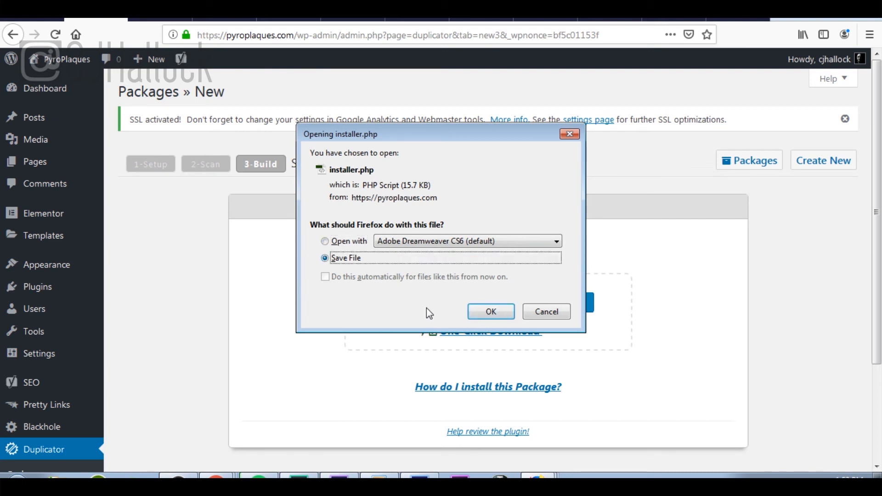
click(506, 316)
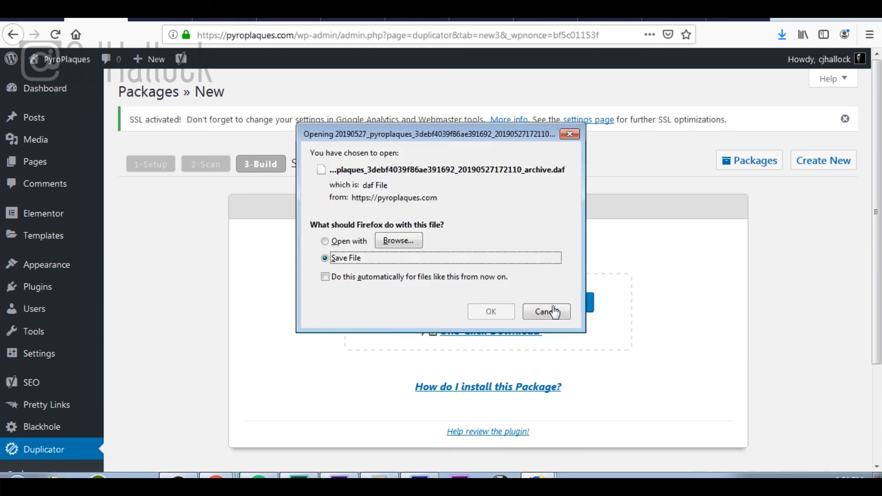
click(490, 312)
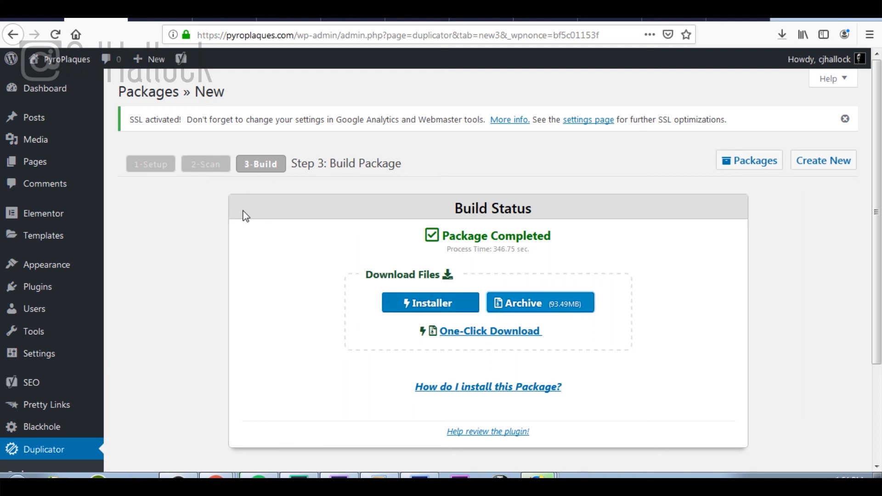
mouse_move(59, 92)
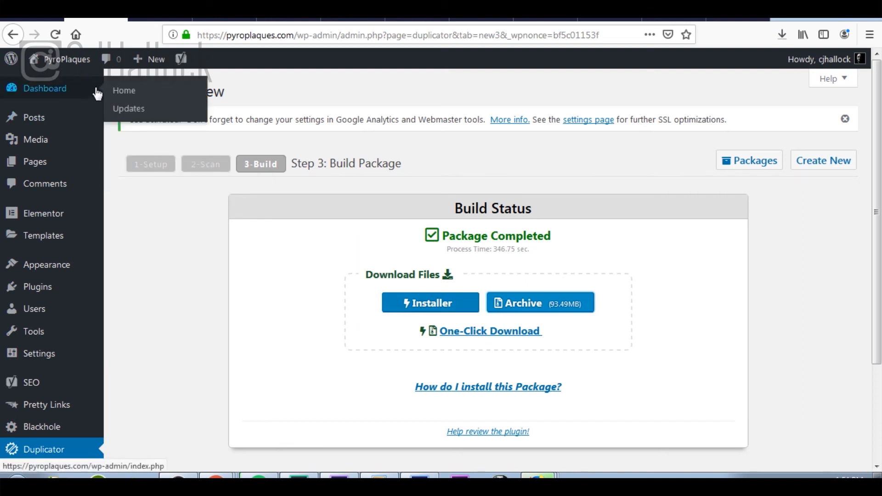
Step: Go to the Dashboard home, then expand Launch Your Website in the DigiToolBag checklist
click(123, 91)
click(25, 19)
scroll(371, 203, down, 4)
click(472, 181)
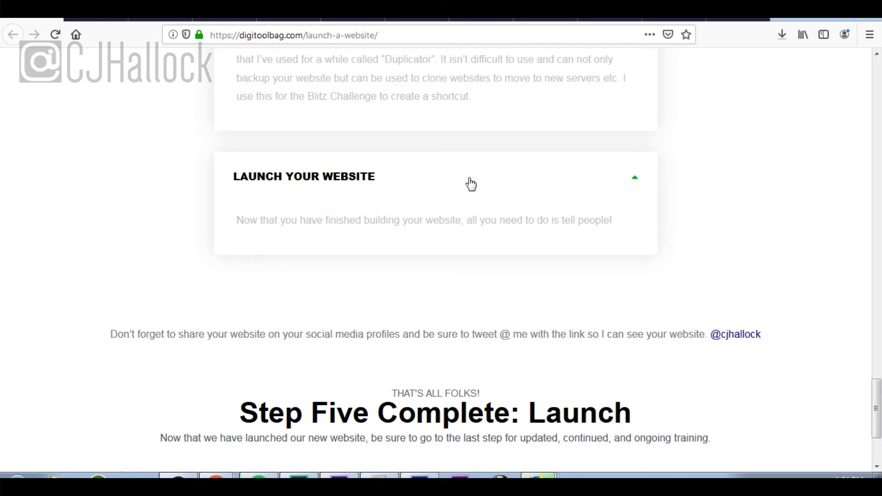
scroll(471, 184, down, 3)
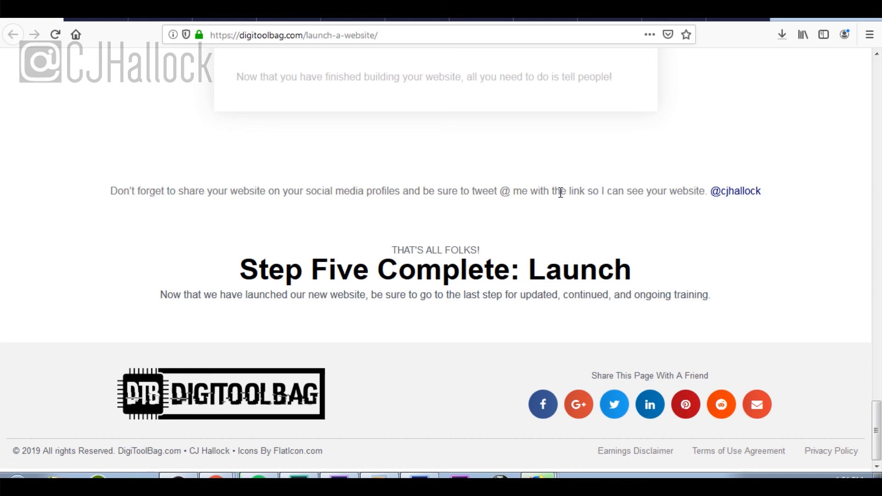
scroll(561, 192, up, 15)
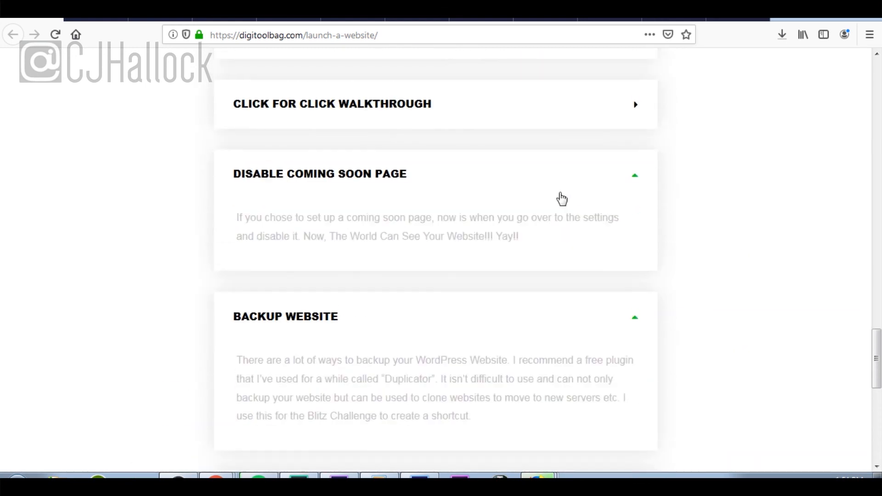
scroll(562, 199, up, 15)
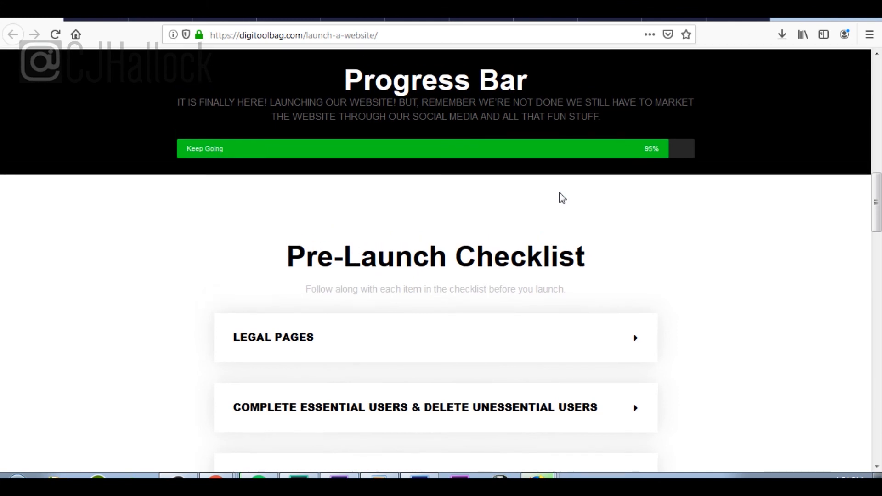
scroll(561, 198, up, 3)
scroll(561, 198, down, 10)
scroll(562, 199, down, 15)
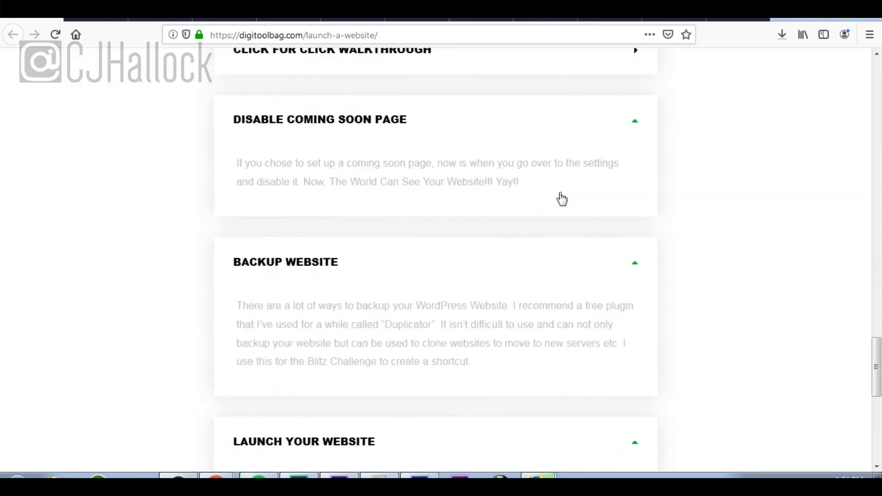